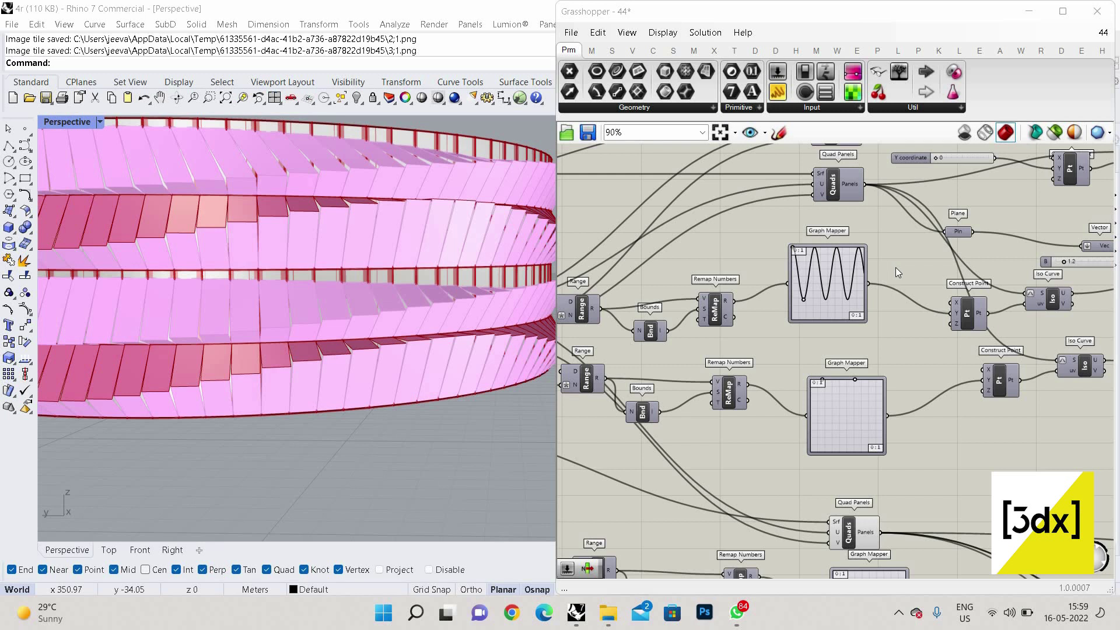
Step: Examine the finished Grasshopper definition around its Graph Mappers together with the panelled circular facade in the Perspective viewport
scroll(753, 237, "down", 2)
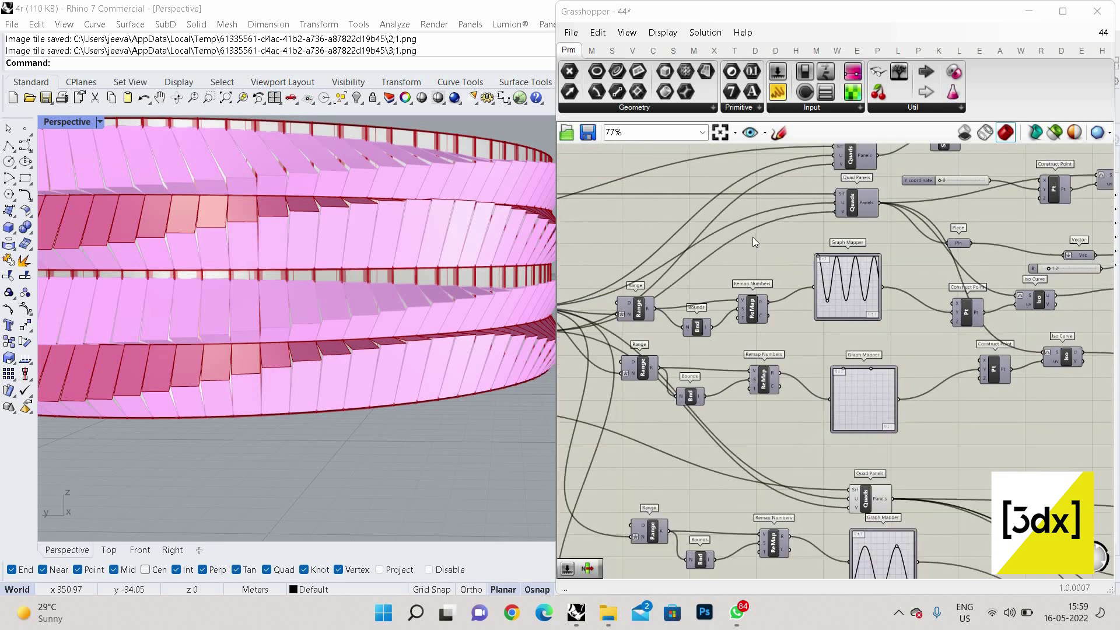
scroll(933, 251, "down", 4)
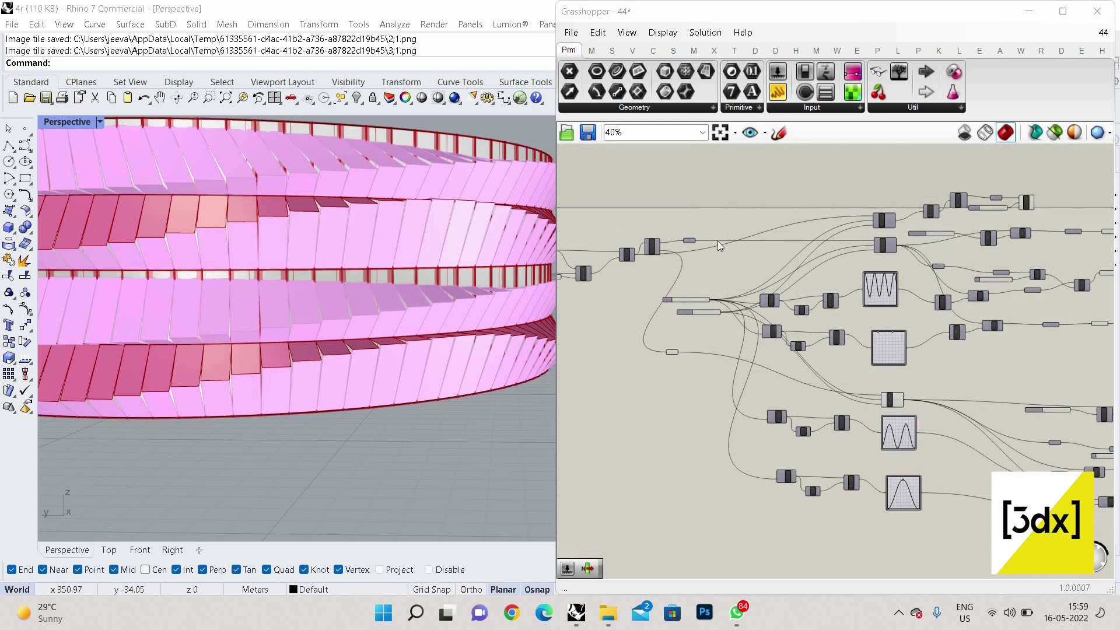
scroll(927, 257, "up", 5)
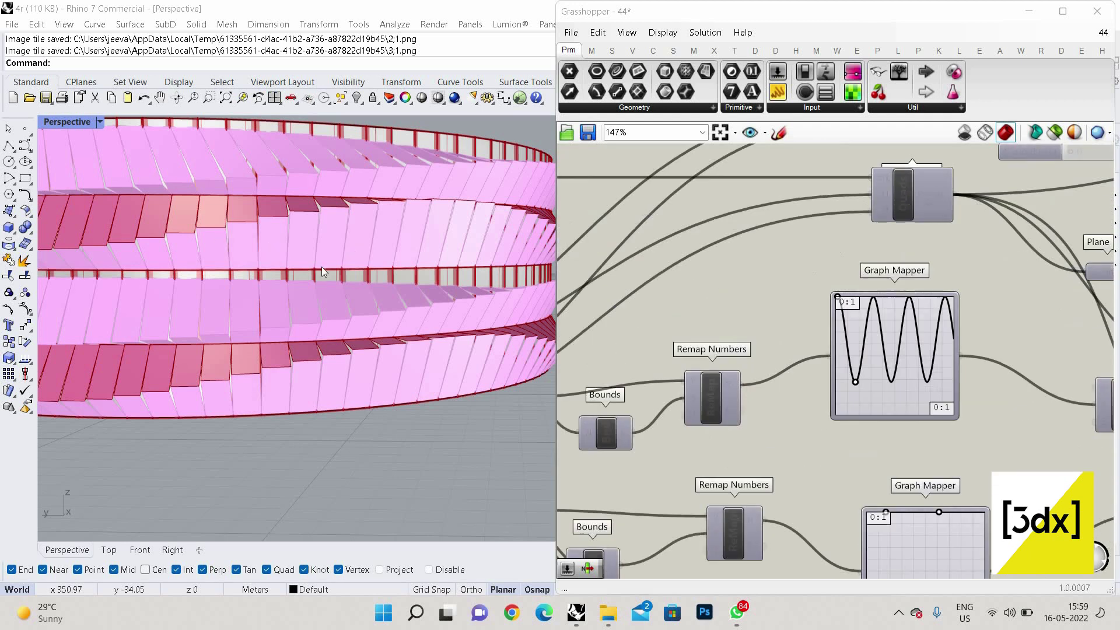
scroll(295, 278, "up", 3)
scroll(397, 290, "down", 2)
scroll(402, 294, "down", 3)
scroll(463, 313, "up", 6)
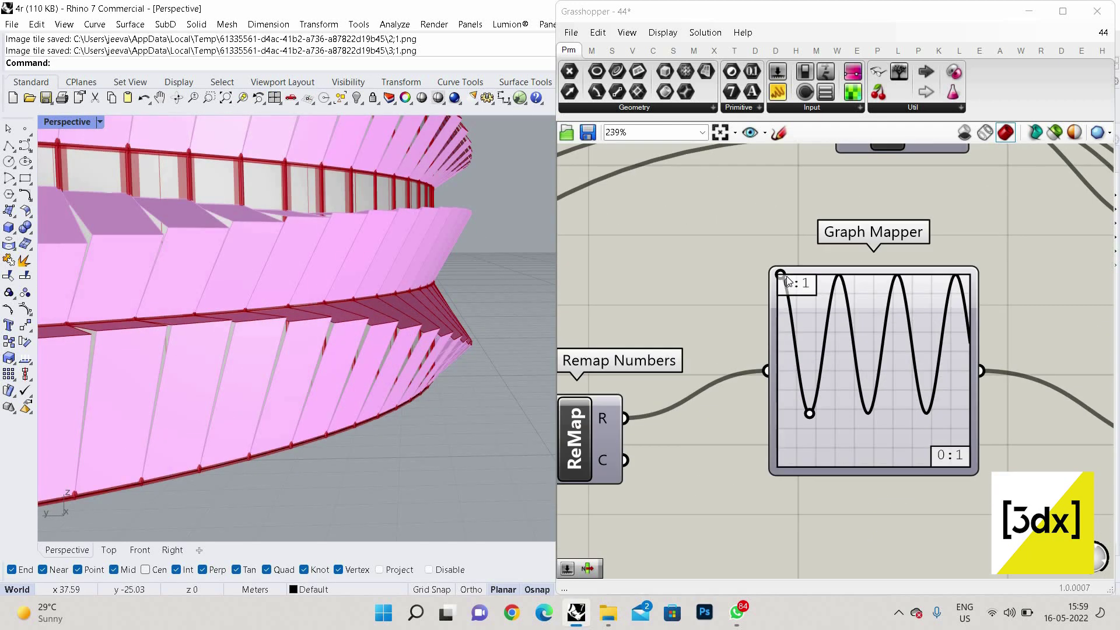
Step: Raise the frequency and lower the amplitude of the sine curve in the upper Graph Mapper to vary the facade panels
scroll(927, 335, "up", 2)
left_click_drag(780, 343, 777, 275)
left_click_drag(816, 326, 803, 345)
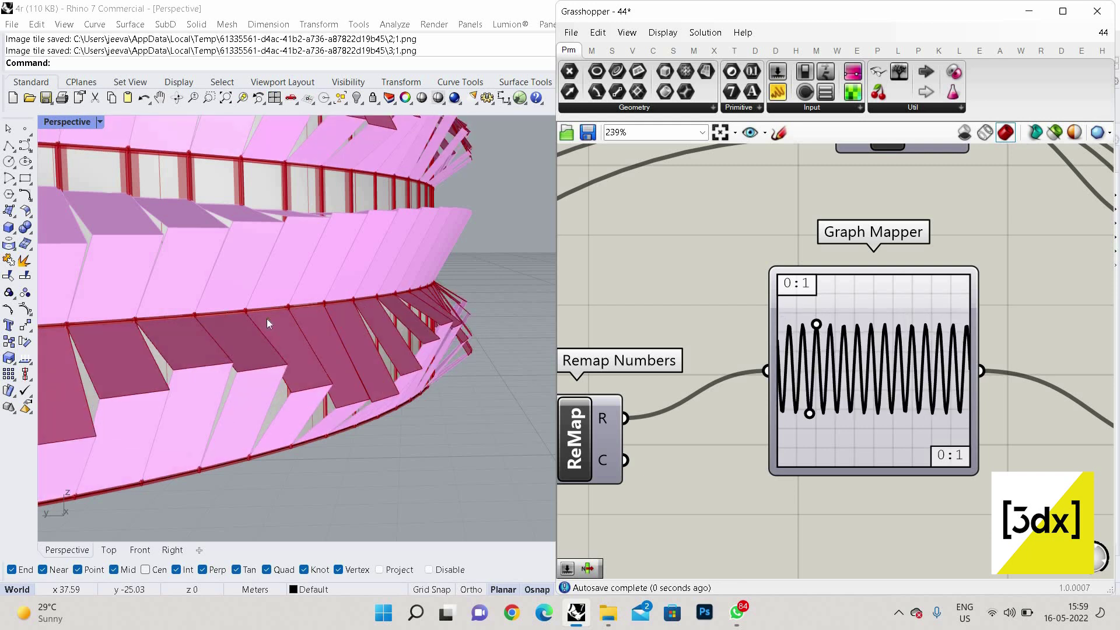
scroll(309, 342, "down", 5)
scroll(315, 338, "down", 2)
scroll(363, 338, "up", 8)
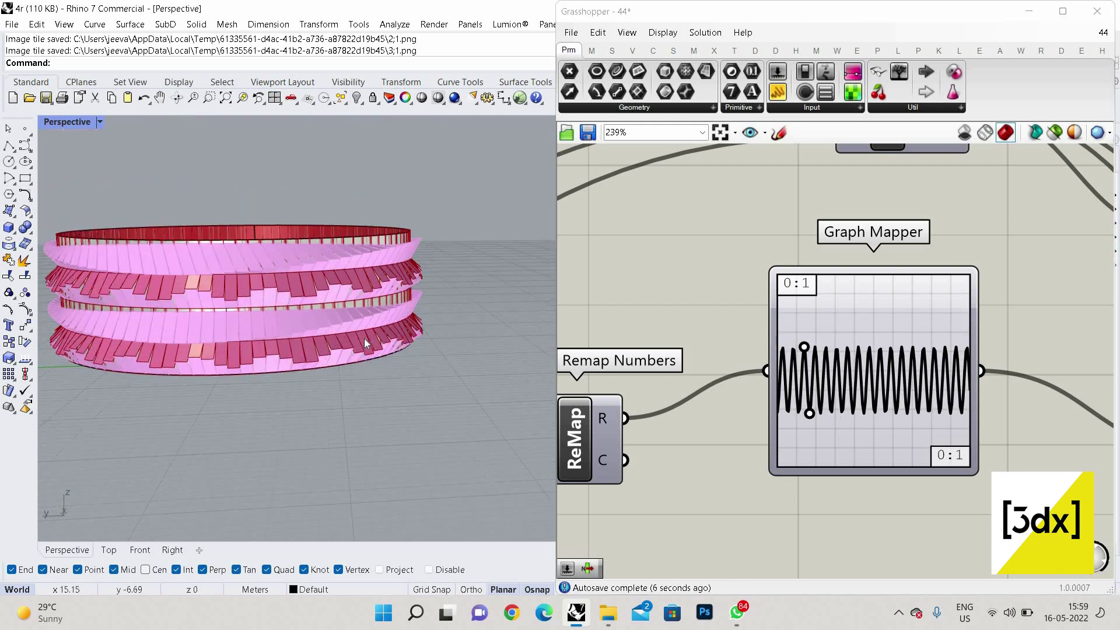
scroll(449, 284, "up", 4)
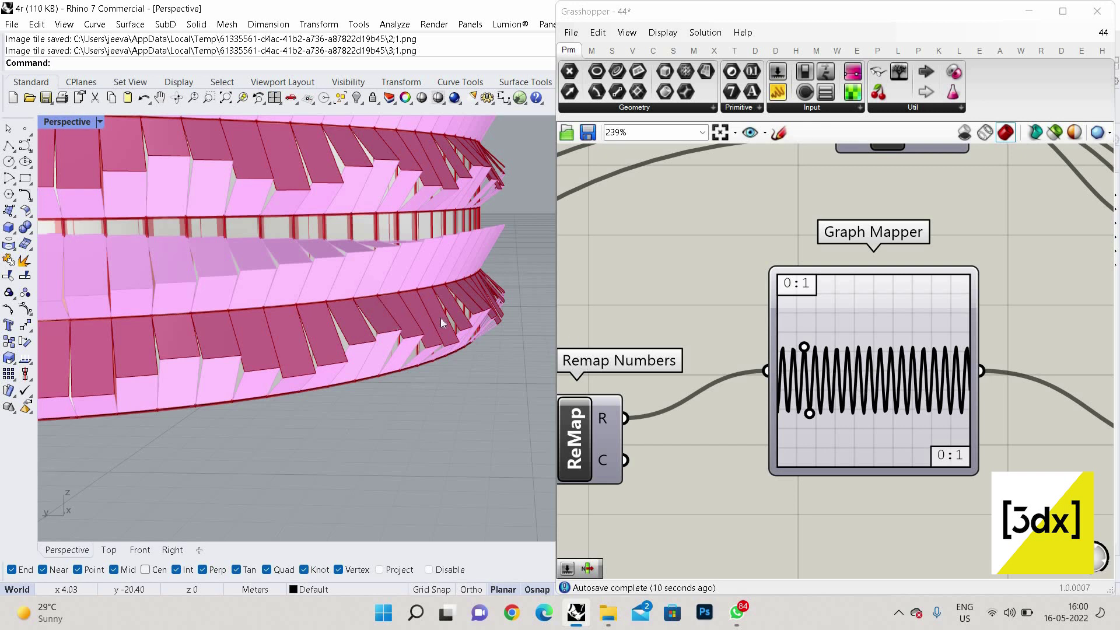
Step: Widen the waves of the upper Graph Mapper's sine curve to about four broad peaks for smoother panel rotation
left_click_drag(804, 347, 835, 338)
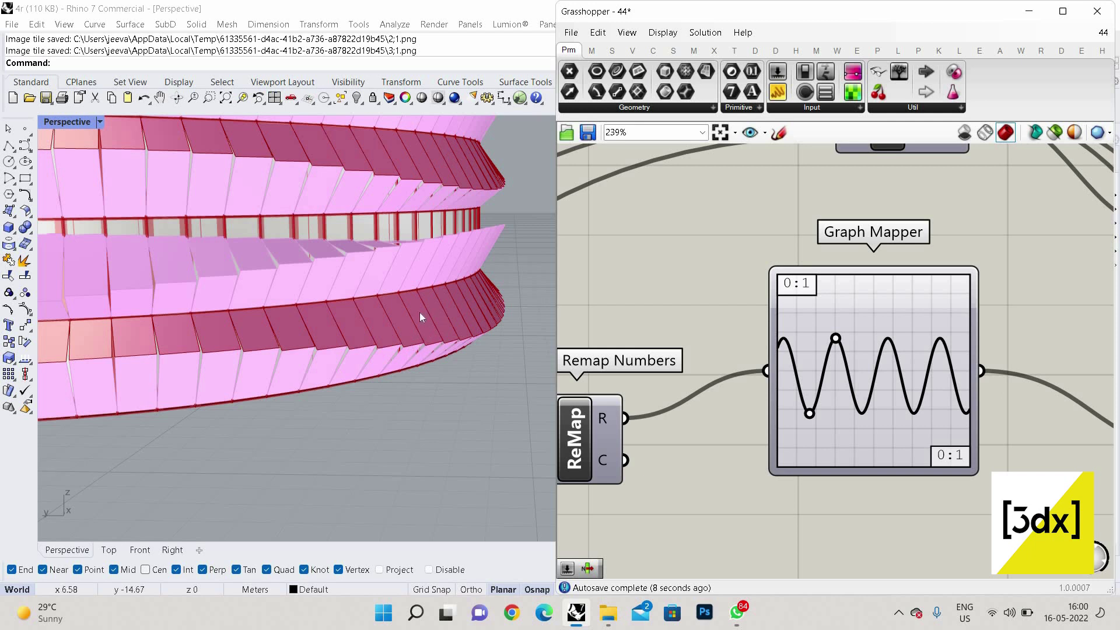
right_click_drag(418, 312, 417, 330)
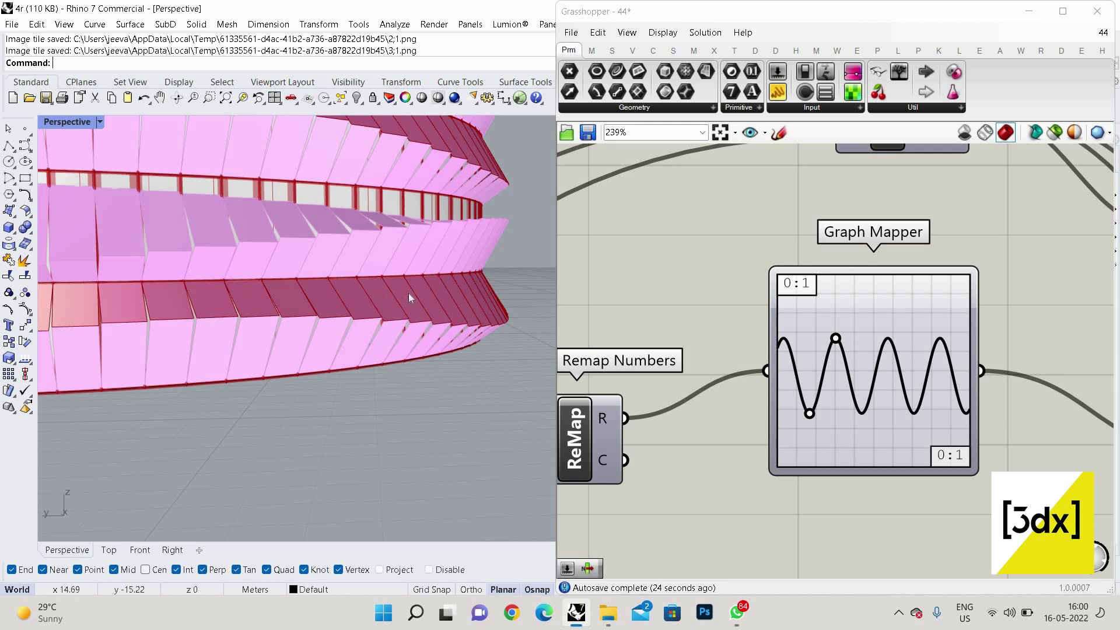
scroll(773, 317, "down", 7)
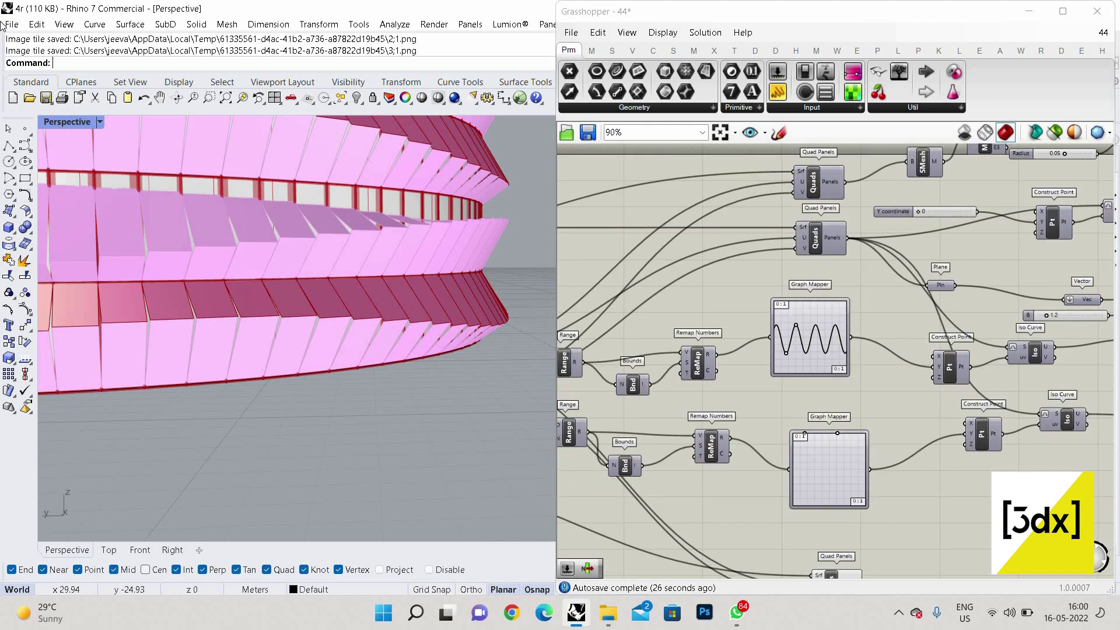
Step: Start a new Rhino model in meters and a new empty Grasshopper document
left_click(12, 24)
left_click(26, 39)
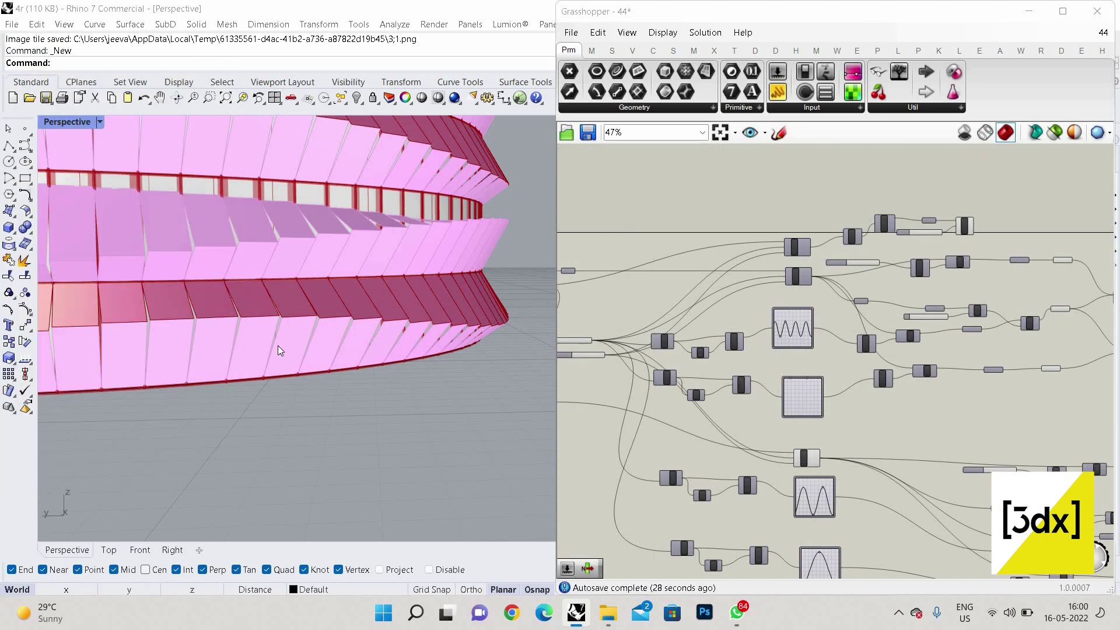
left_click(239, 269)
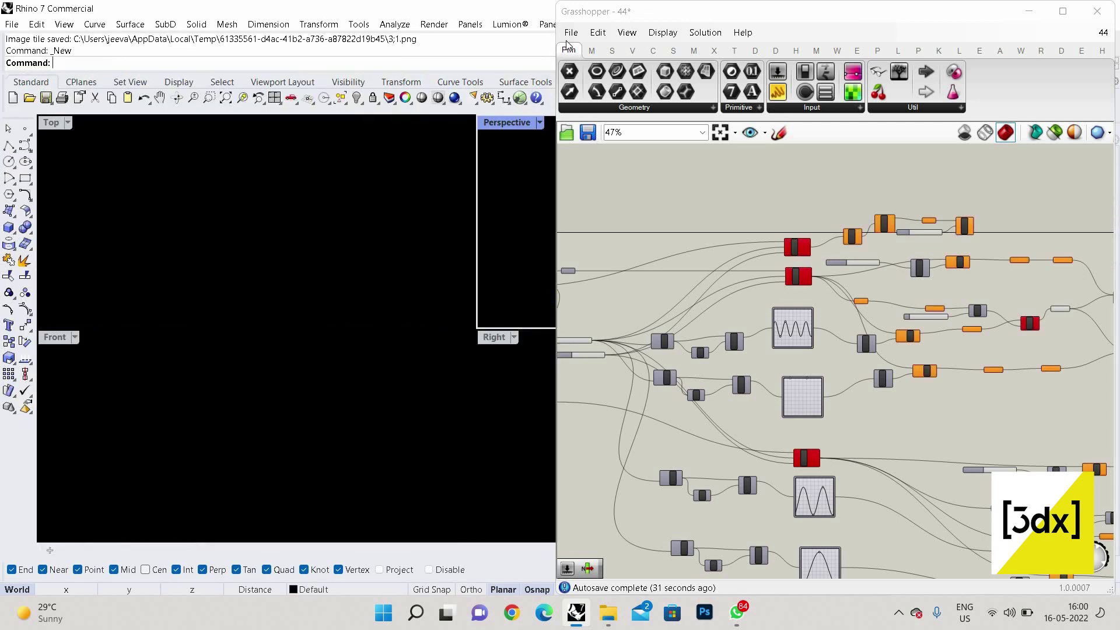
left_click(570, 34)
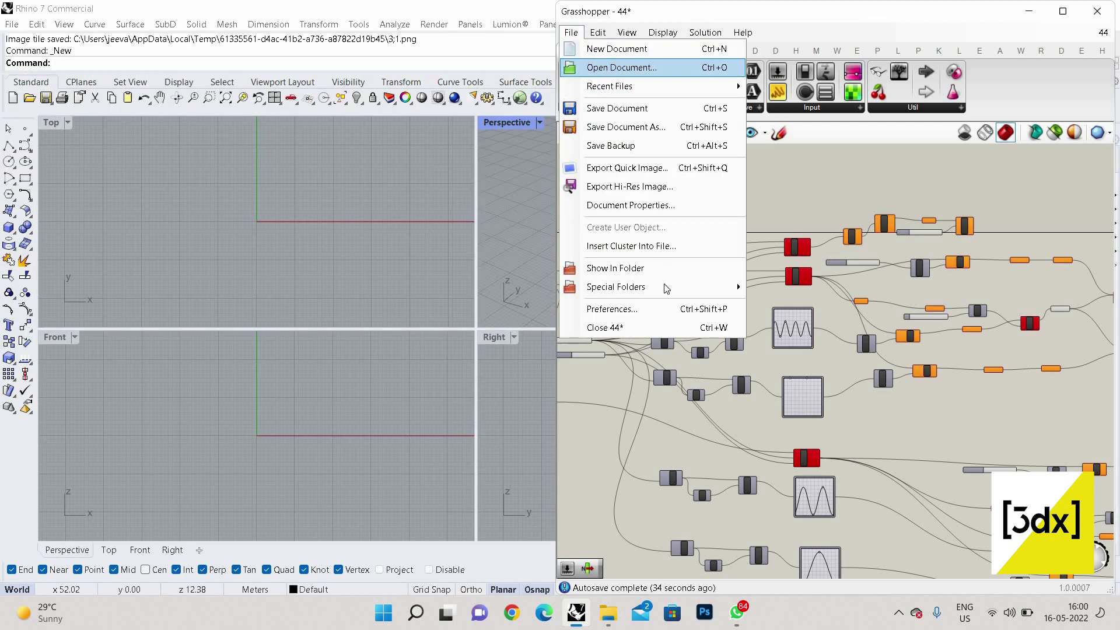
left_click(589, 46)
Step: Maximize the Perspective viewport and draw a low vertical solid cylinder near the origin
double_click(508, 122)
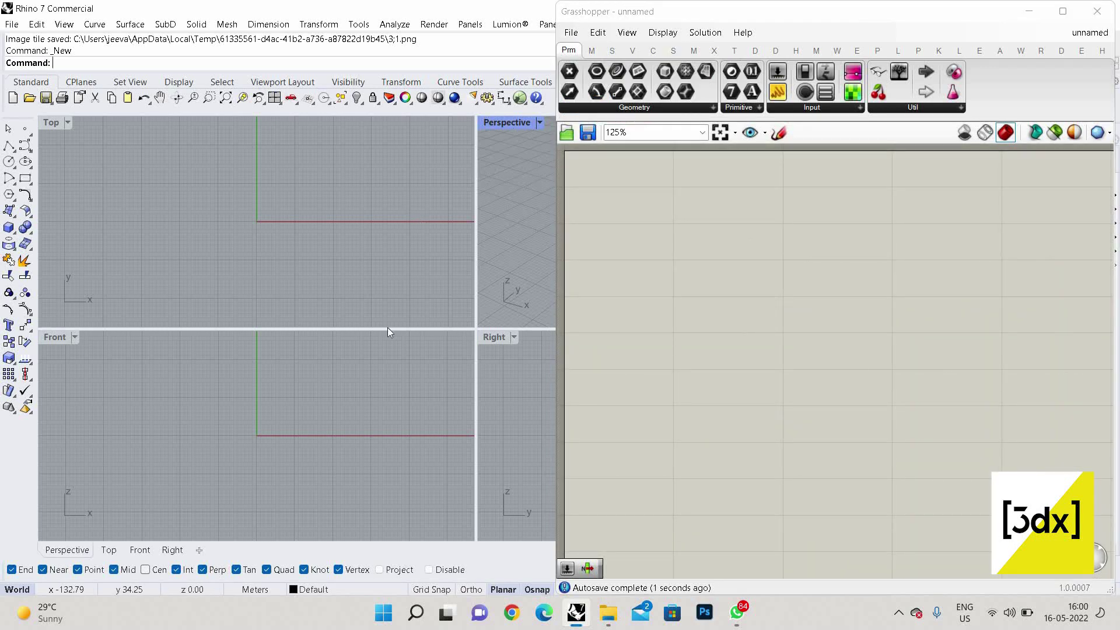
left_click(13, 232)
left_click(42, 233)
left_click(207, 278)
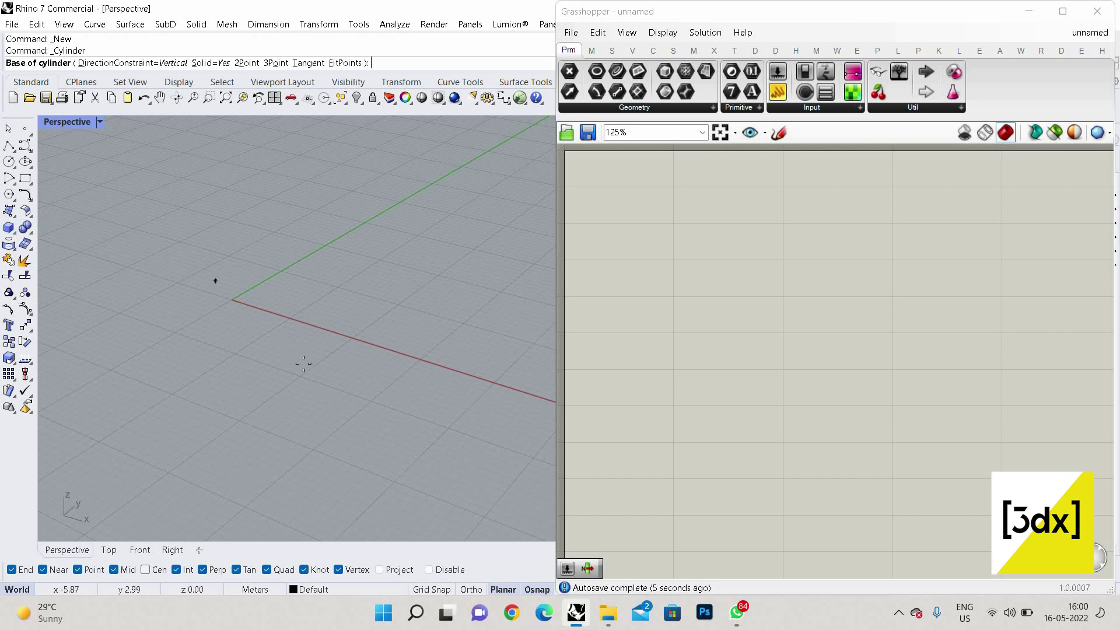
left_click(341, 356)
scroll(350, 373, "down", 3)
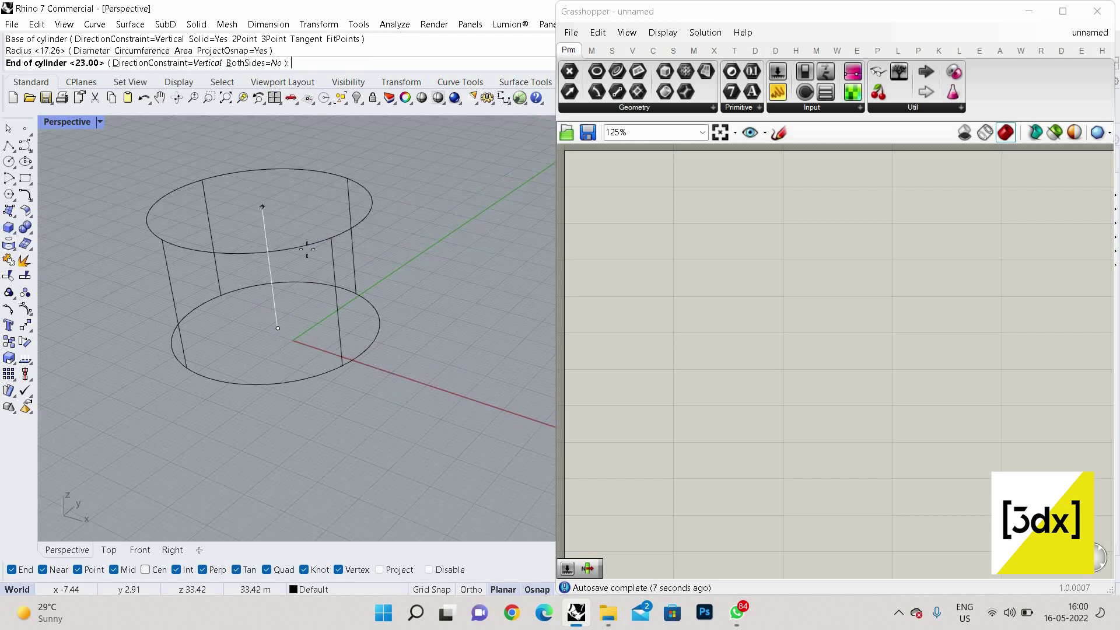
left_click(334, 278)
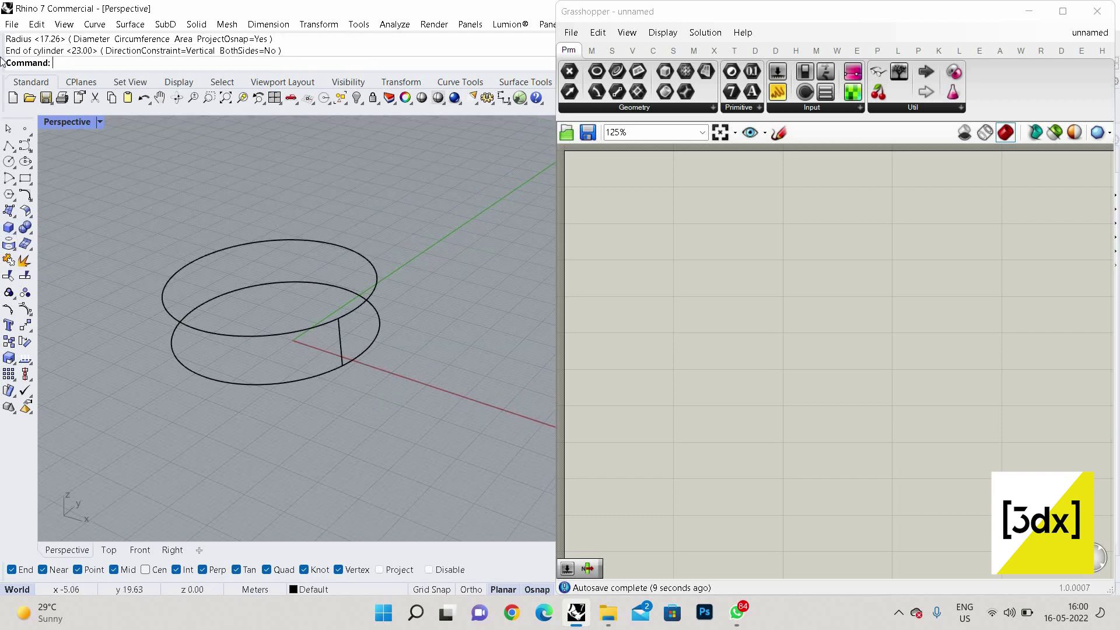
Step: Set the Perspective viewport's display mode to Shaded
scroll(337, 284, "up", 5)
right_click_drag(338, 285, 382, 260)
left_click(99, 121)
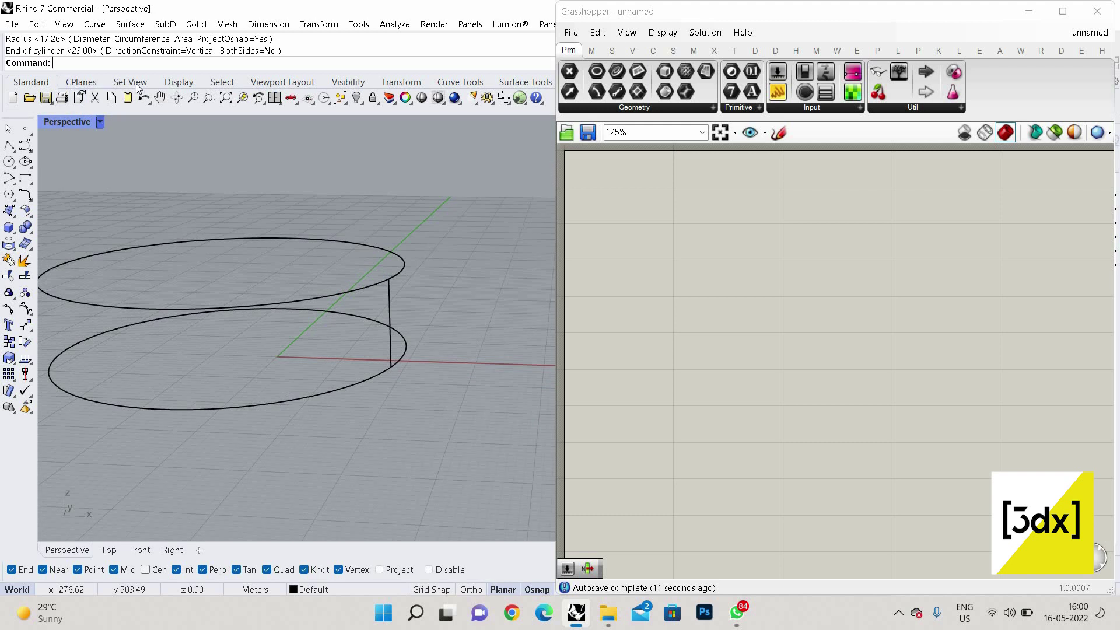
left_click(138, 77)
scroll(277, 331, "down", 2)
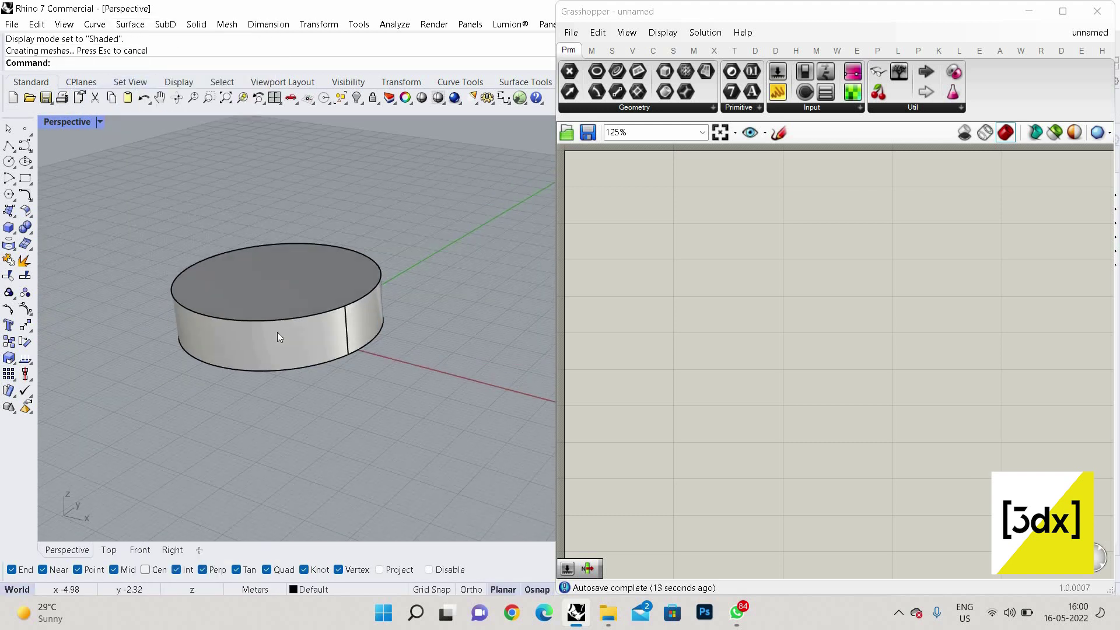
scroll(278, 331, "up", 3)
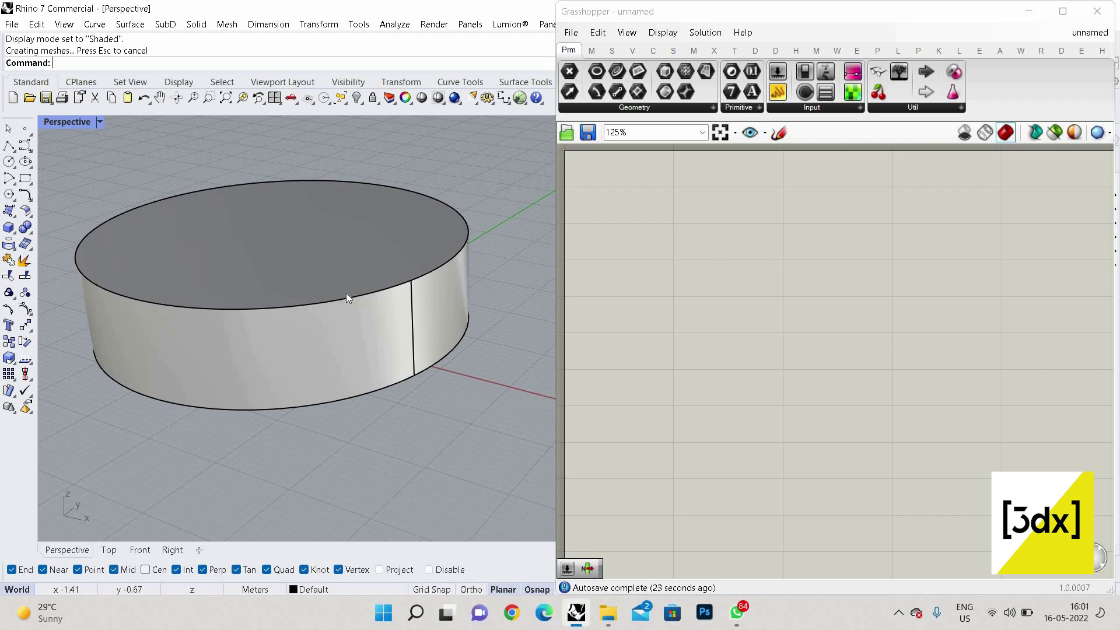
Step: Delete the cylinder's top and bottom cap faces so only the open side wall is left
scroll(346, 293, "down", 2)
scroll(373, 274, "up", 4)
left_click(375, 273, "ctrl+shift")
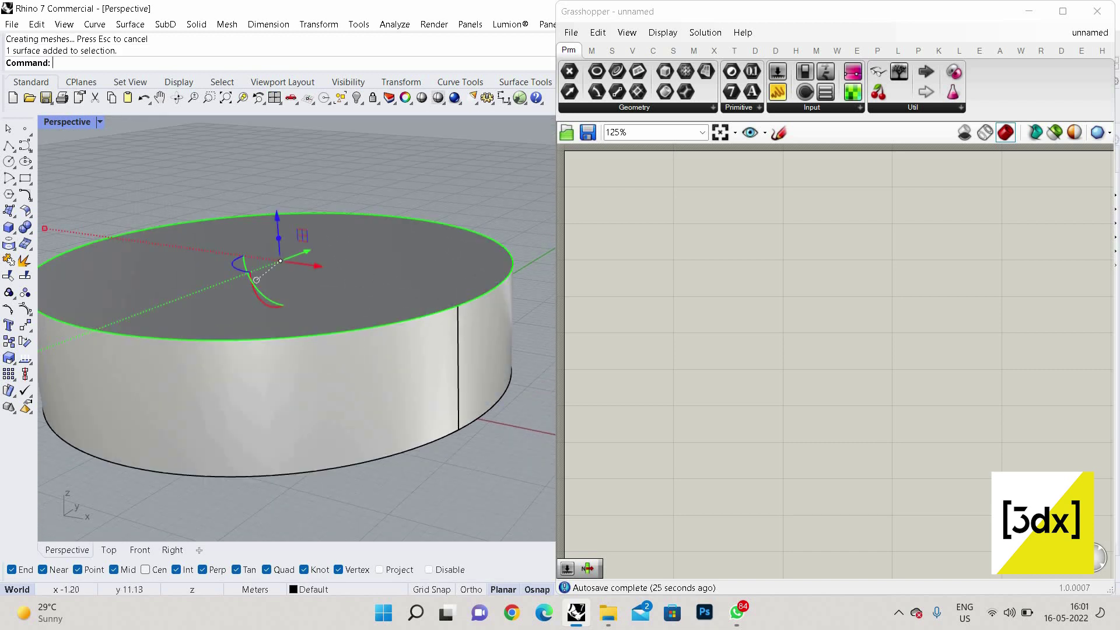
right_click_drag(374, 273, 363, 382)
left_click(340, 360, "ctrl+shift")
key("Delete")
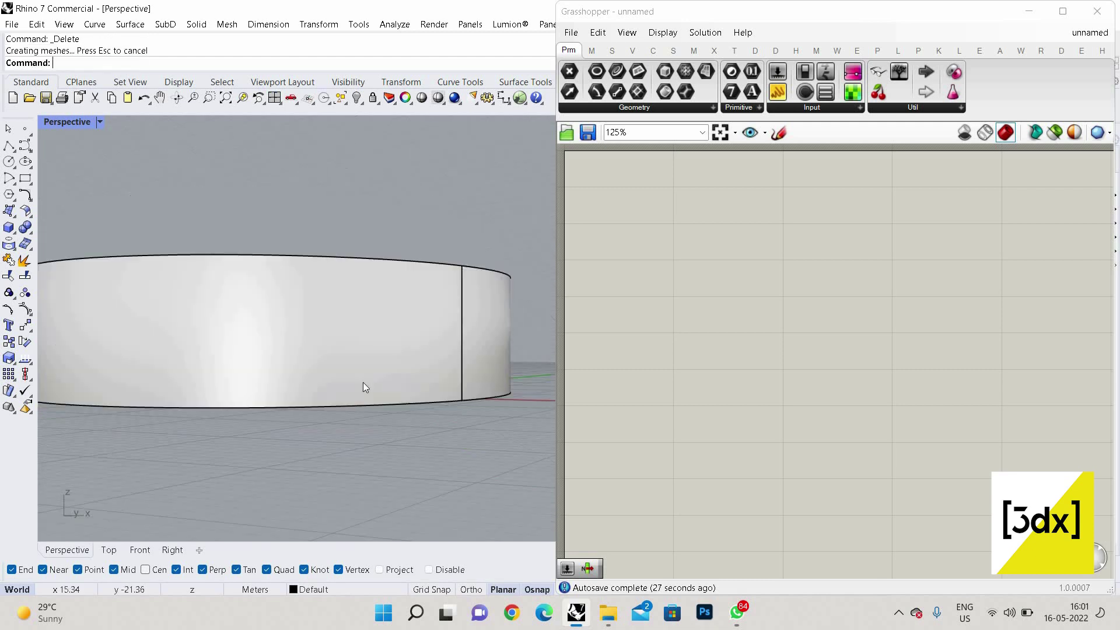
scroll(362, 296, "down", 3)
right_click_drag(362, 296, 366, 279)
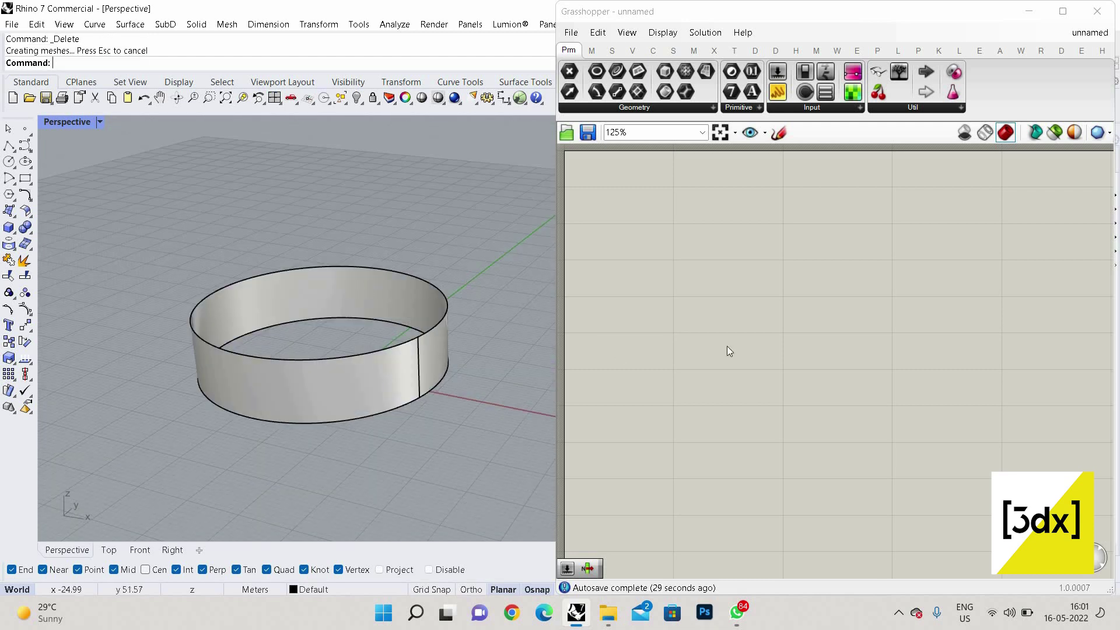
Step: Add a Surface parameter to the Grasshopper canvas and reference the open cylinder wall as its single surface
double_click(711, 317)
type("srf")
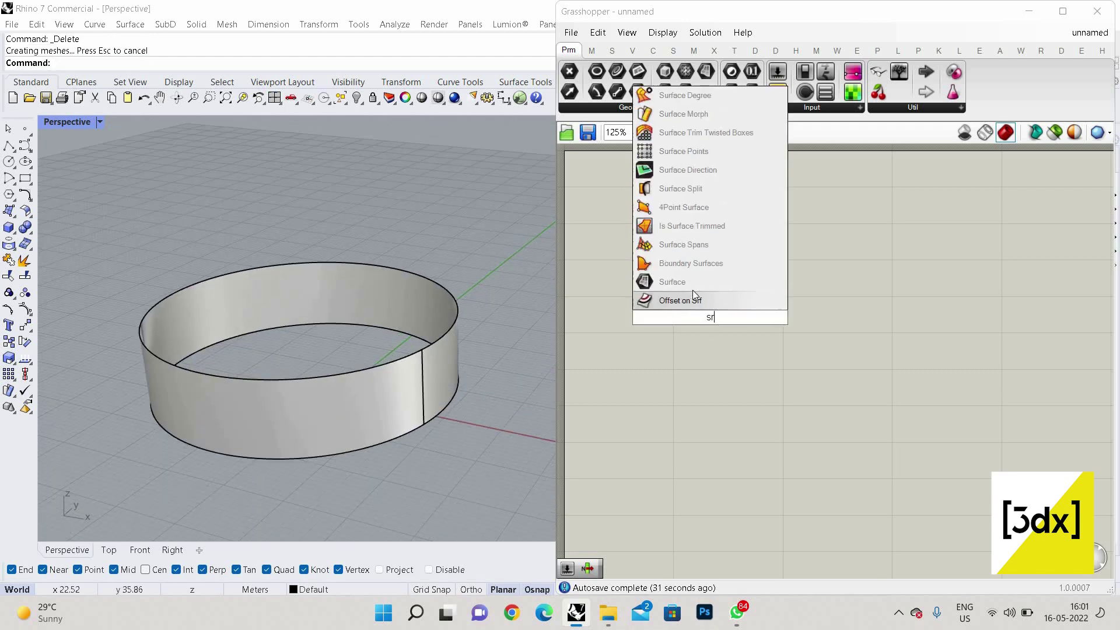
key("Return")
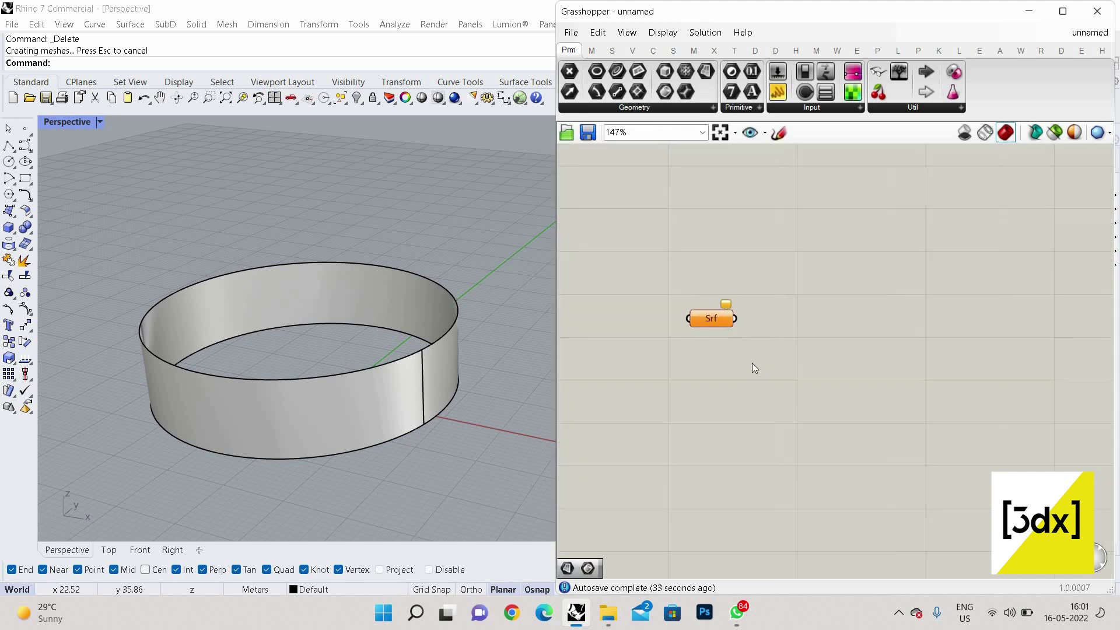
scroll(751, 363, "up", 2)
right_click(716, 322)
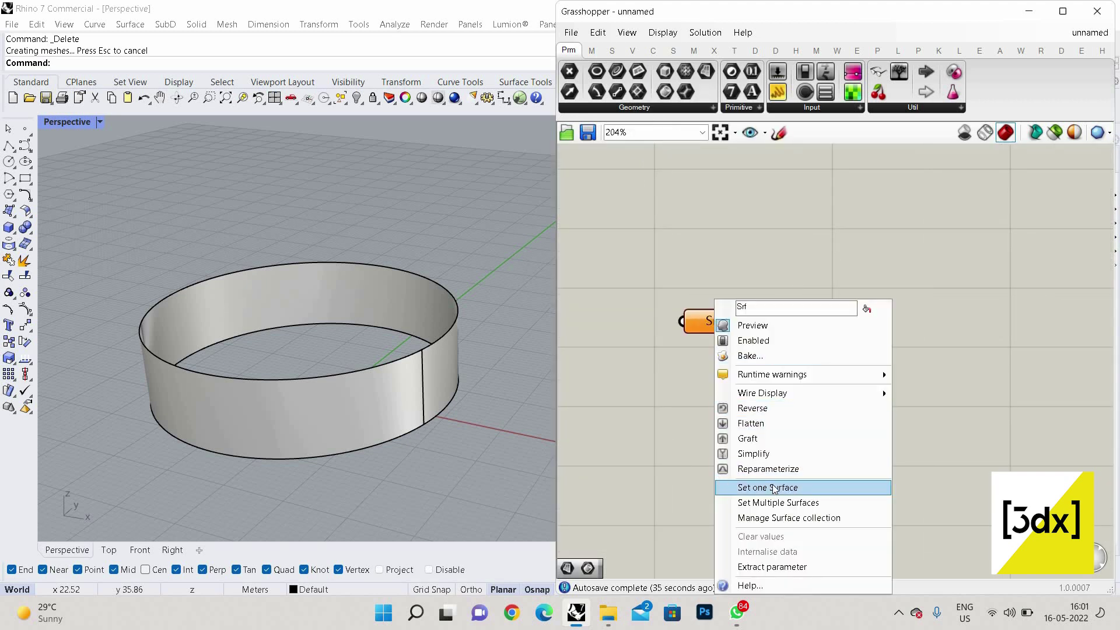
left_click(774, 488)
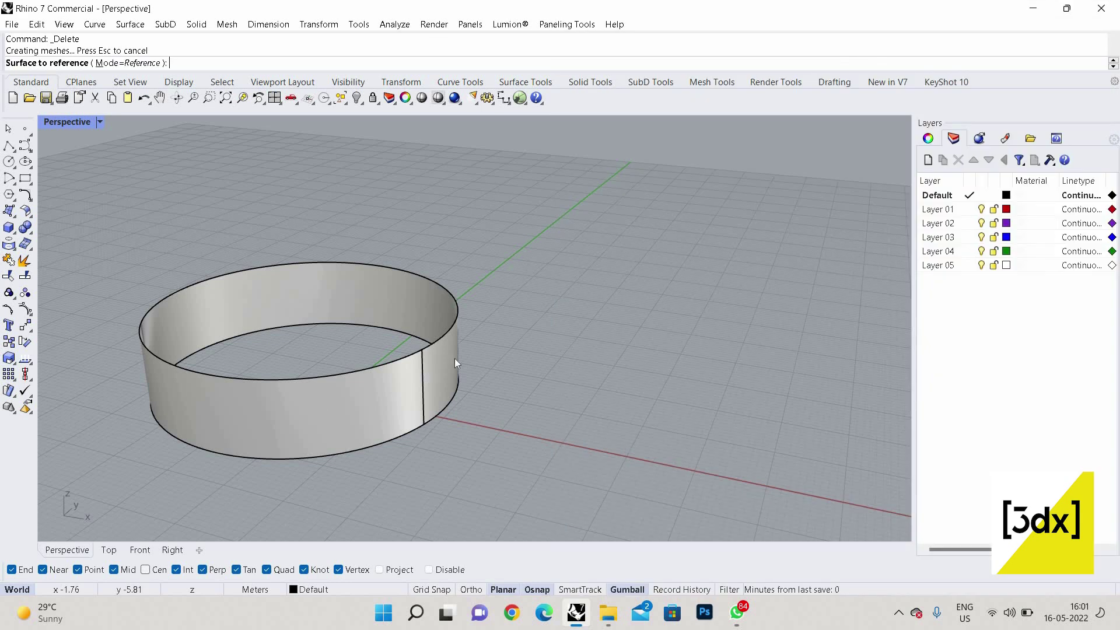
left_click(412, 394)
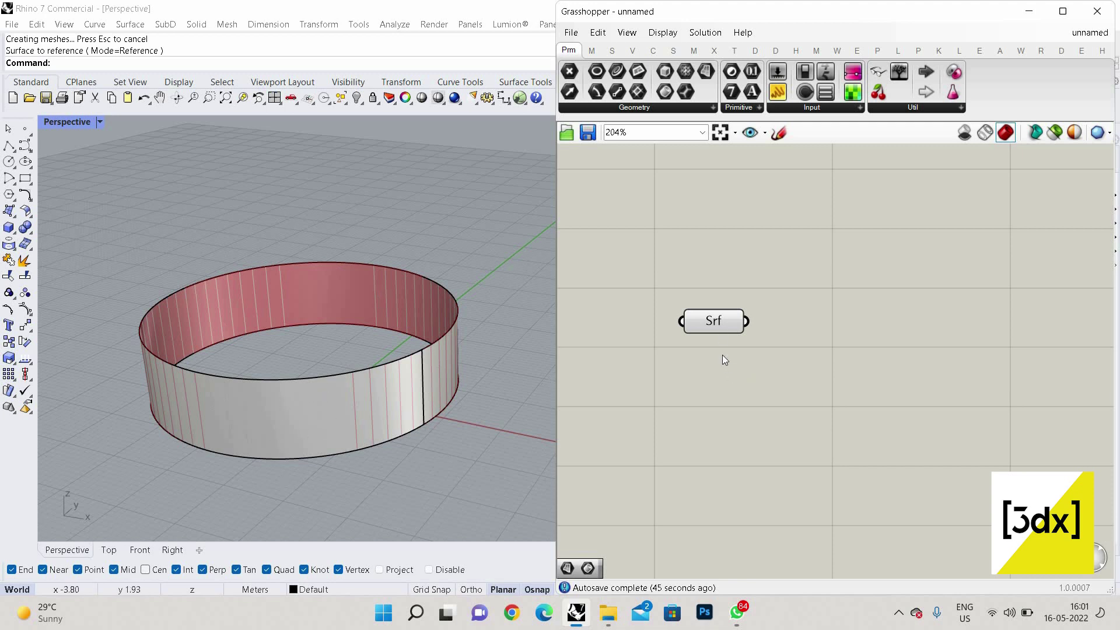
Step: Lock the original cylinder wall in the Rhino viewport and undo the lock
left_click_drag(725, 358, 716, 285)
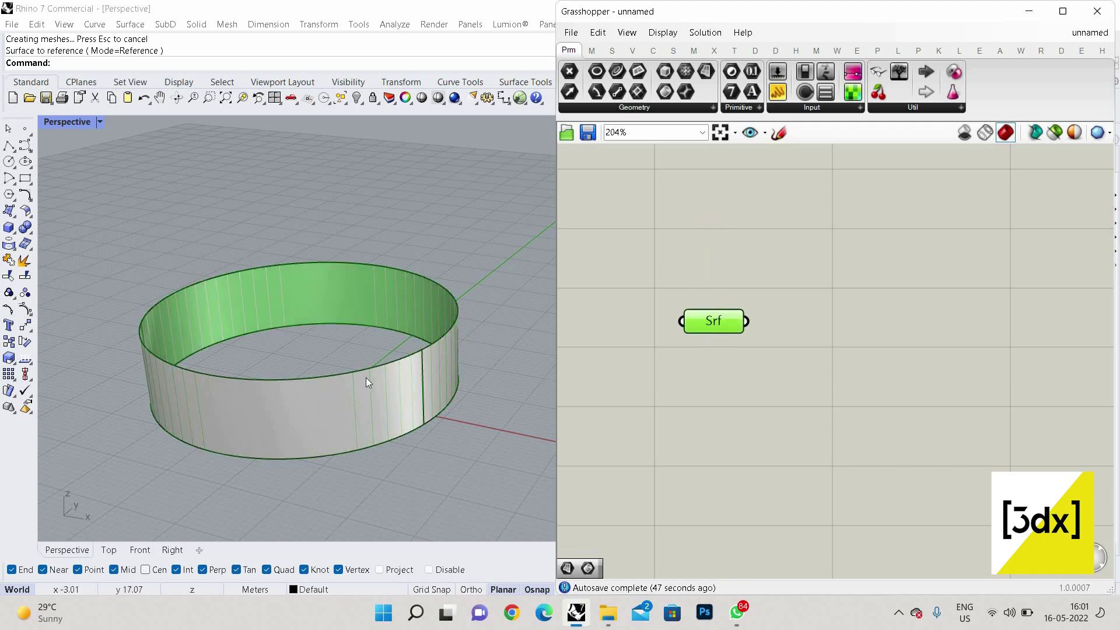
left_click(365, 377)
middle_click(345, 370)
left_click(349, 371)
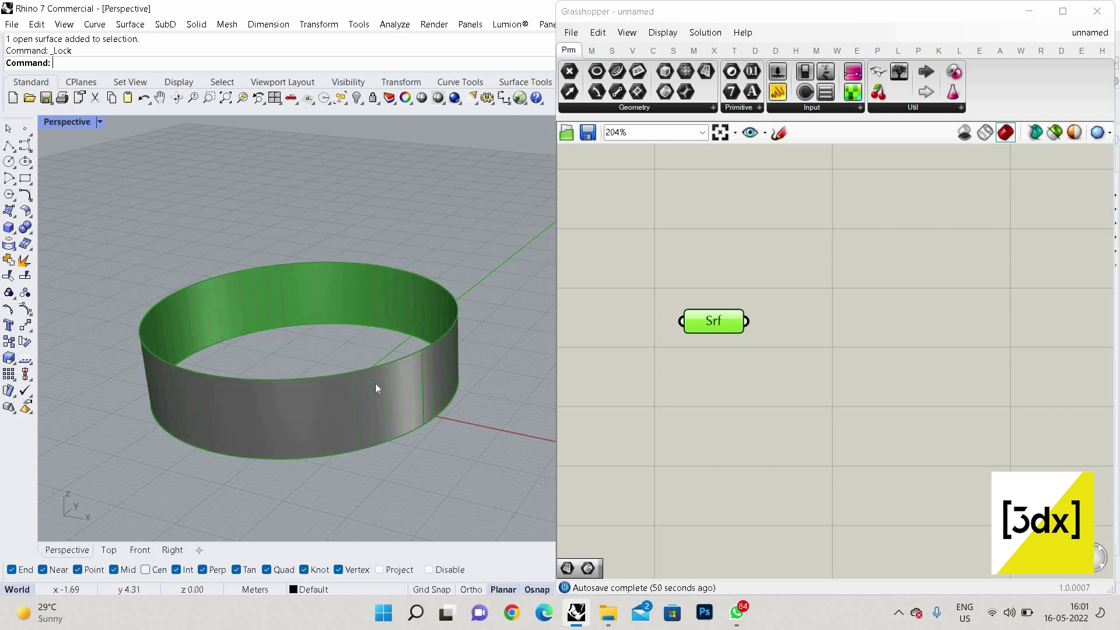
key("ctrl+z")
Step: Hide the original cylinder wall in Rhino, keeping only the Grasshopper preview of the Surface parameter
middle_click(340, 378)
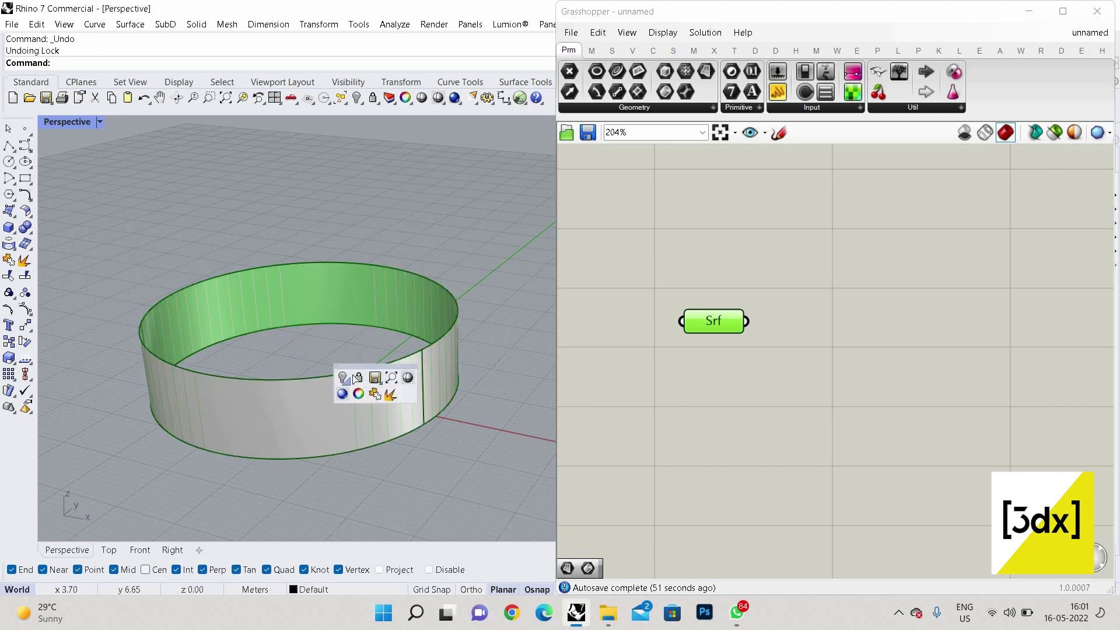
left_click(359, 401)
left_click(340, 388)
middle_click(325, 392)
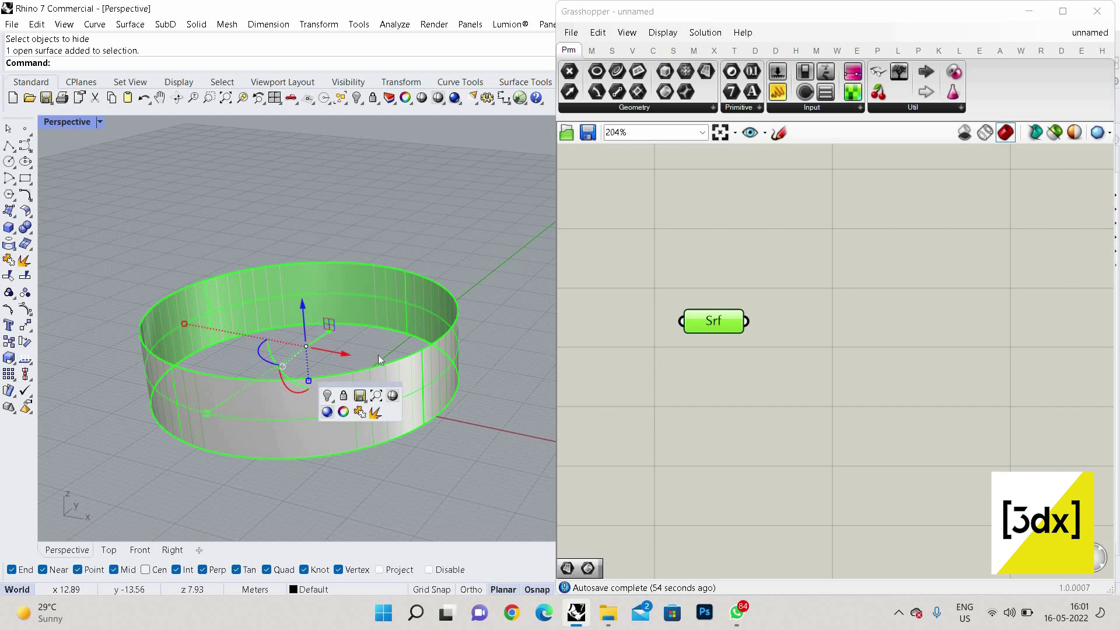
left_click(346, 411)
scroll(362, 272, "up", 2)
left_click(751, 371)
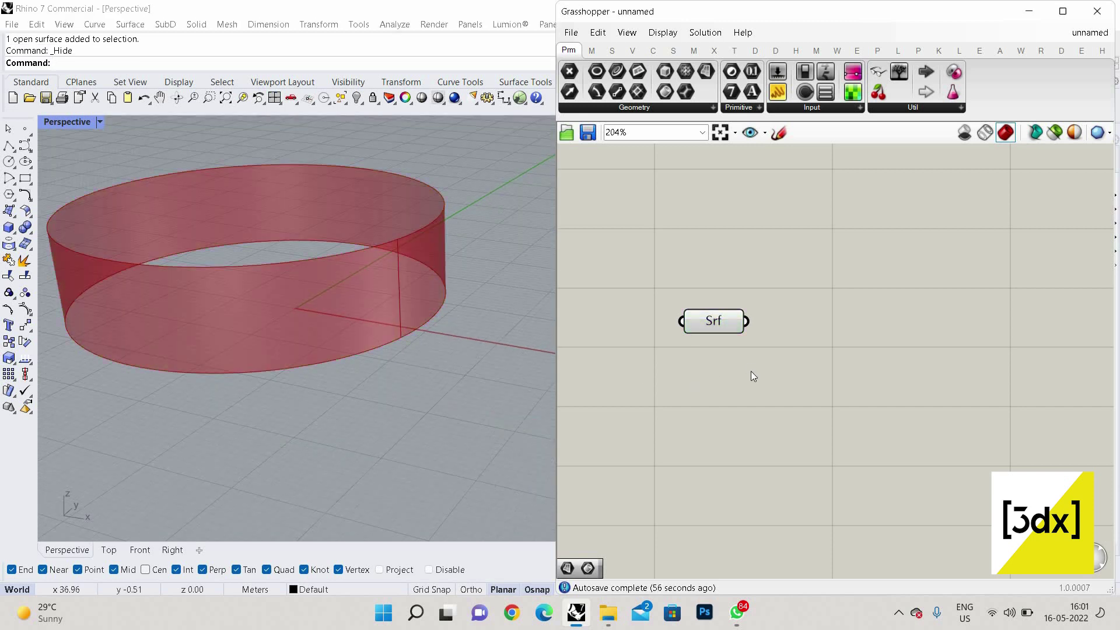
Step: Add an Isotrim component to the Grasshopper canvas and connect the Surface parameter to its surface input
left_click(712, 320)
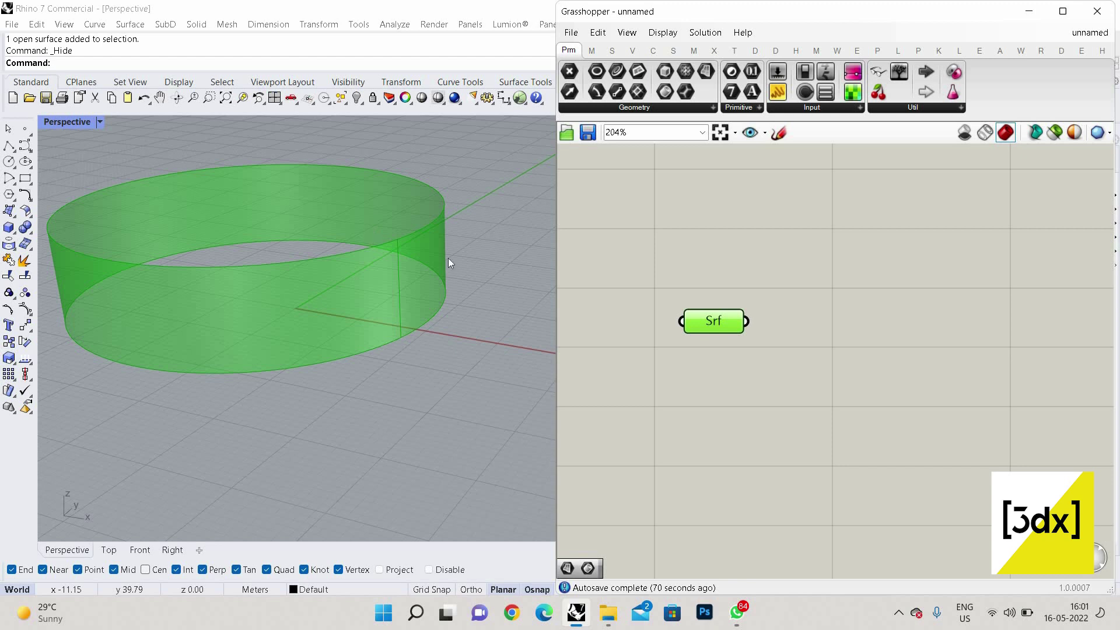
double_click(912, 324)
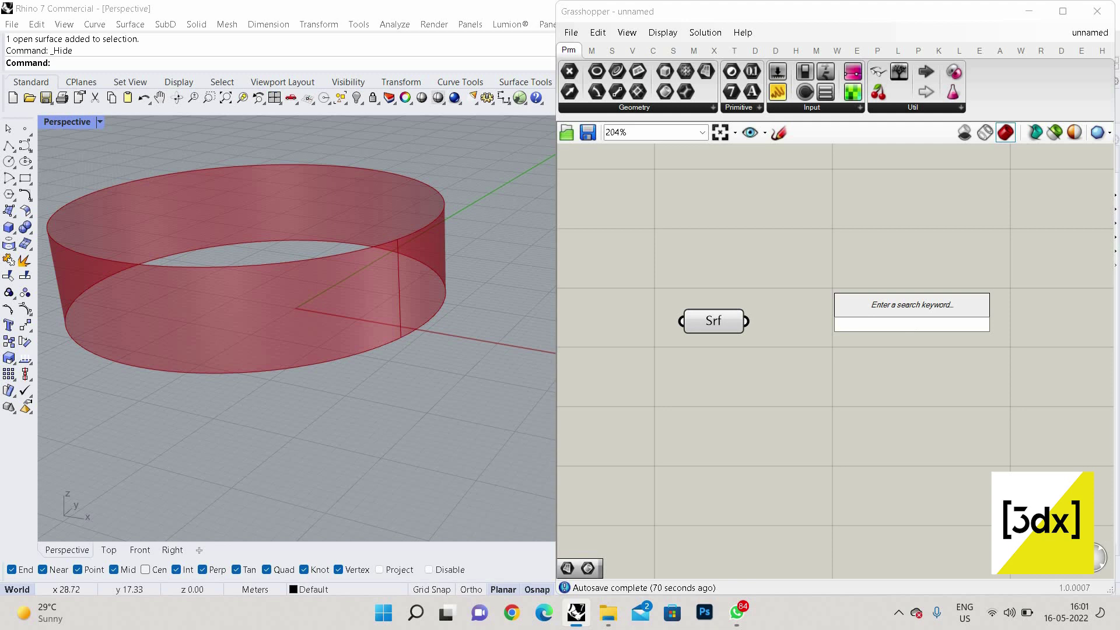
type("isotrim")
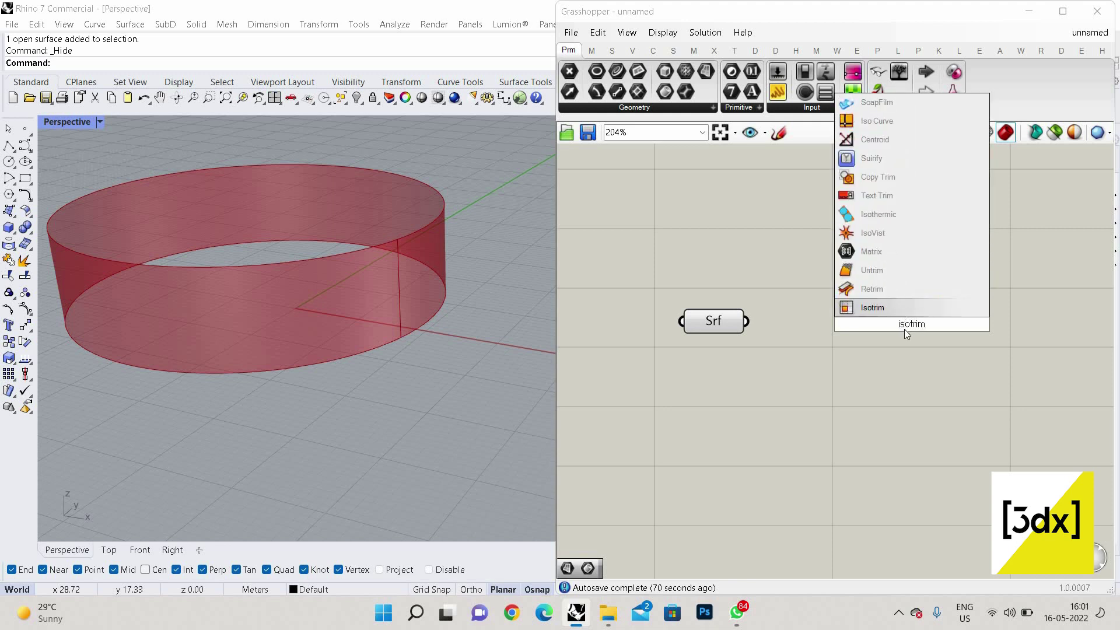
key("Return")
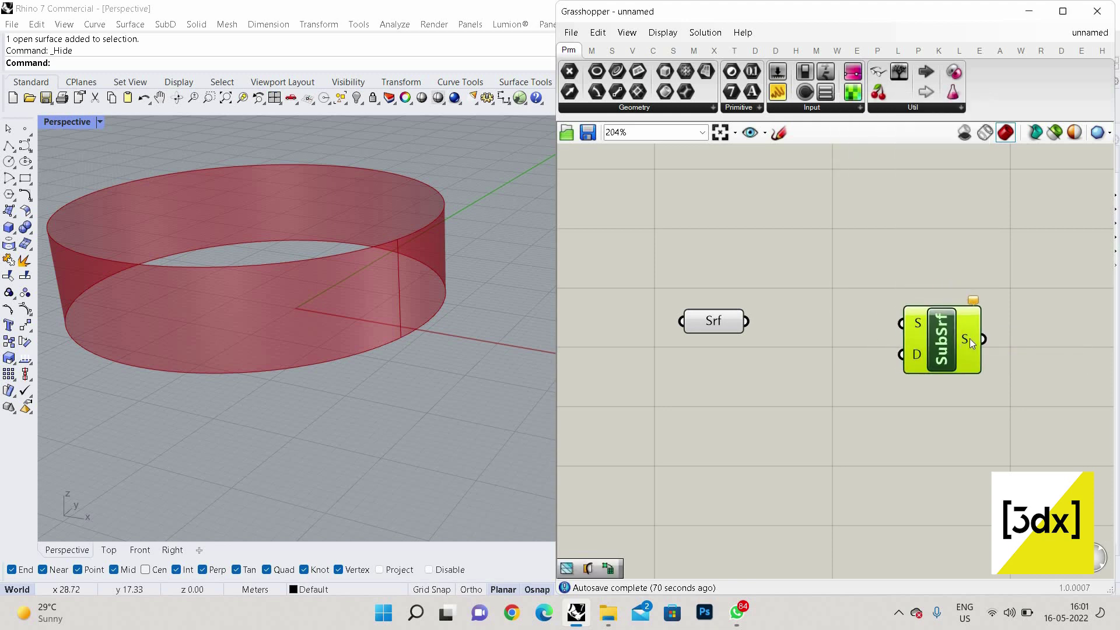
scroll(969, 339, "up", 2)
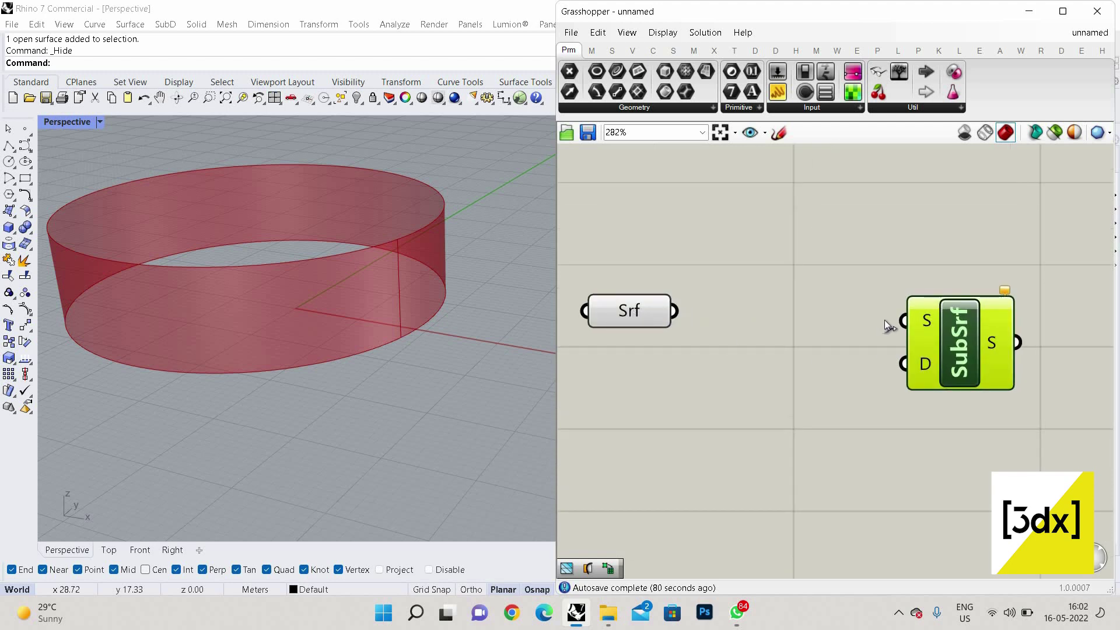
left_click_drag(885, 322, 677, 310)
scroll(991, 373, "down", 3)
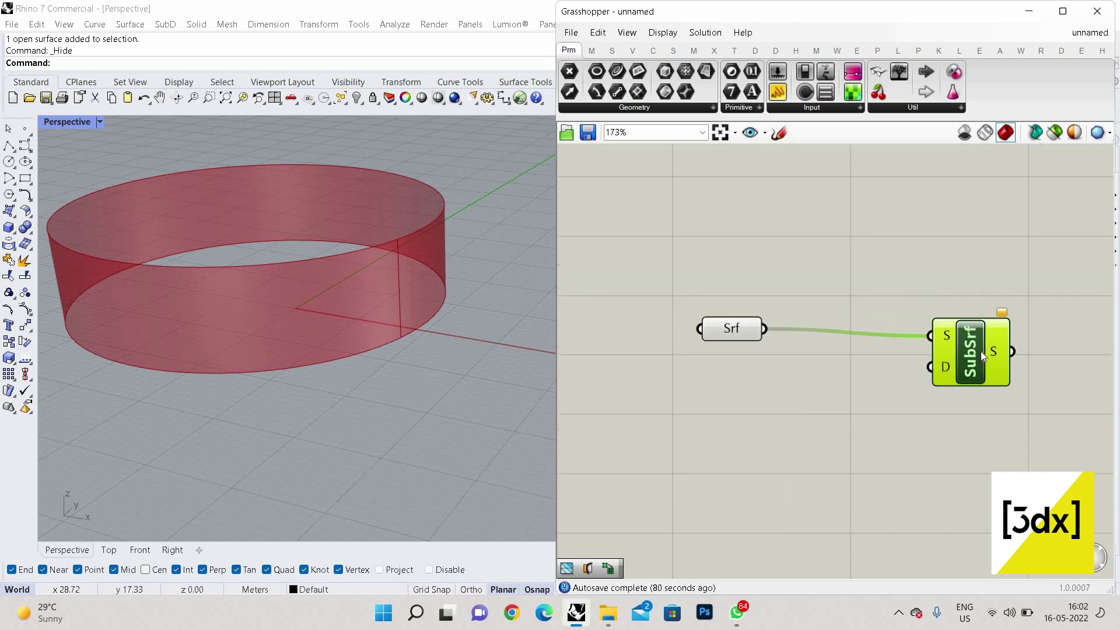
Step: Add the Divide Domain² component that divides a two-dimensional domain into equal segments and connect its segments output to Isotrim's domain input
scroll(981, 351, "up", 2)
scroll(941, 330, "down", 1)
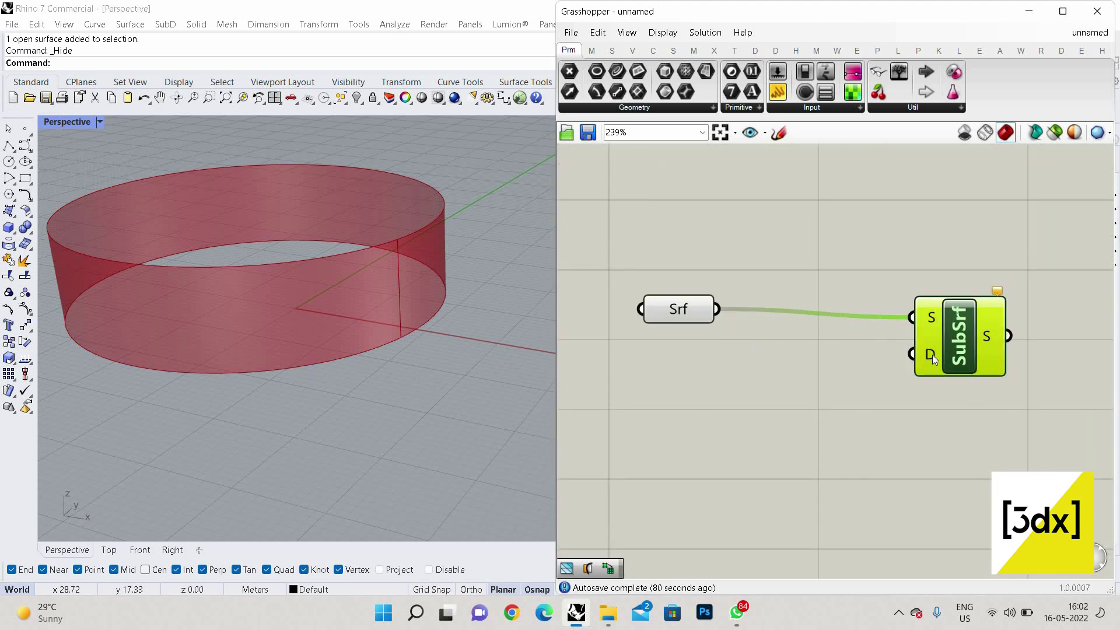
double_click(729, 418)
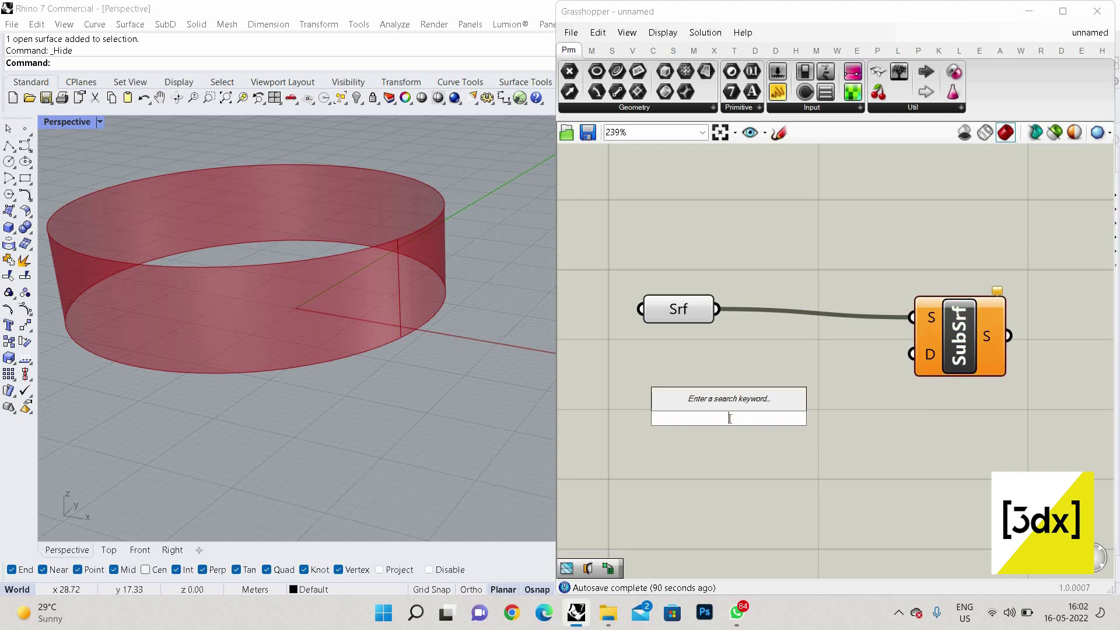
type("di")
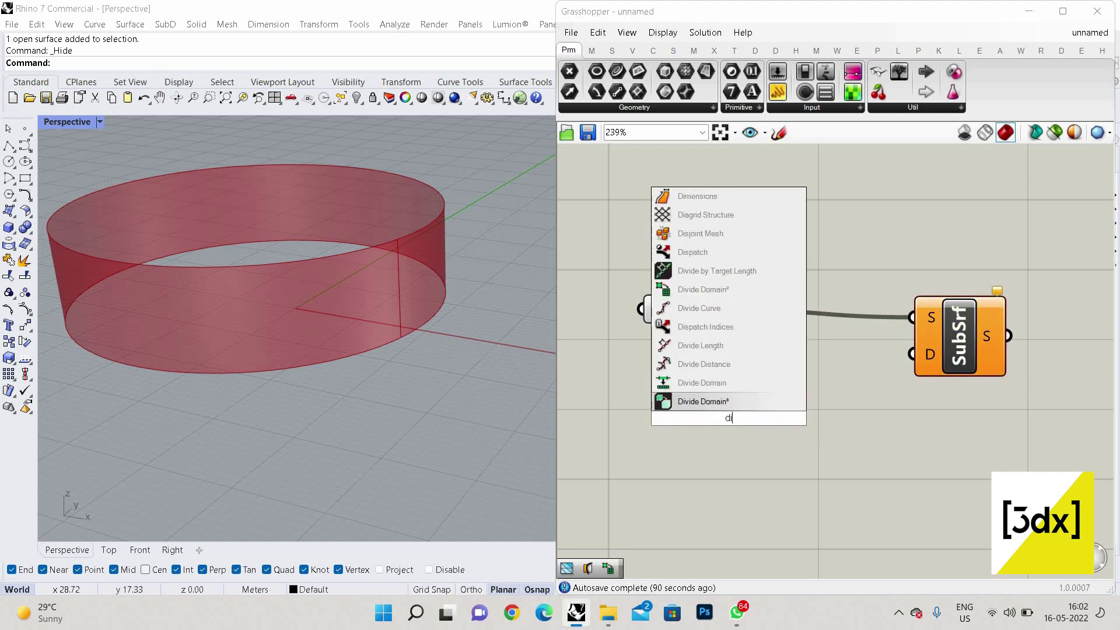
type("vide dom")
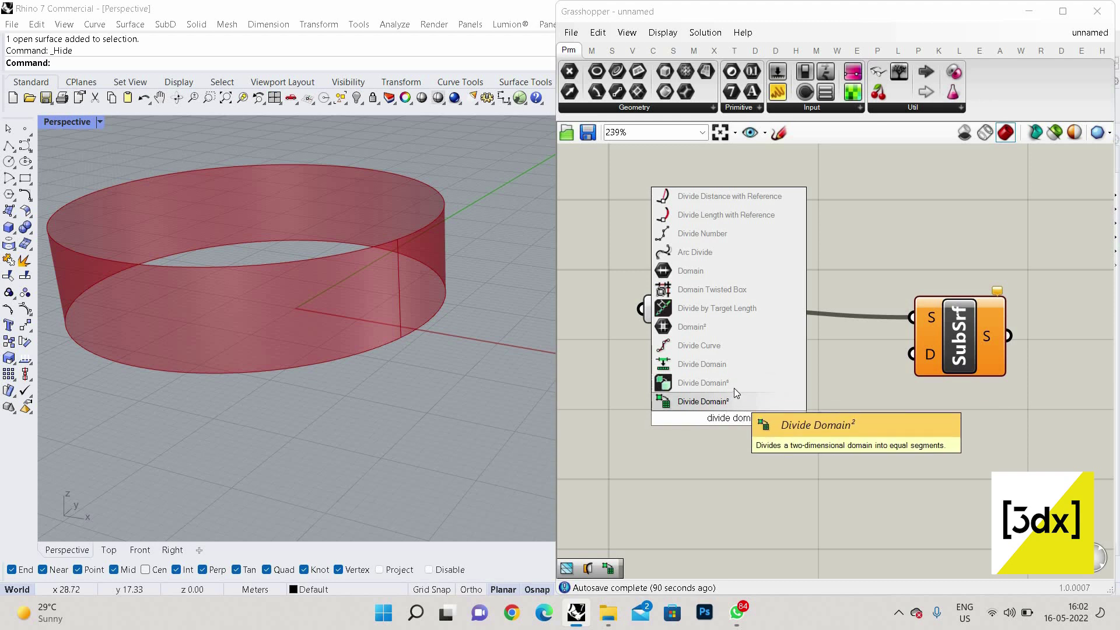
left_click(736, 402)
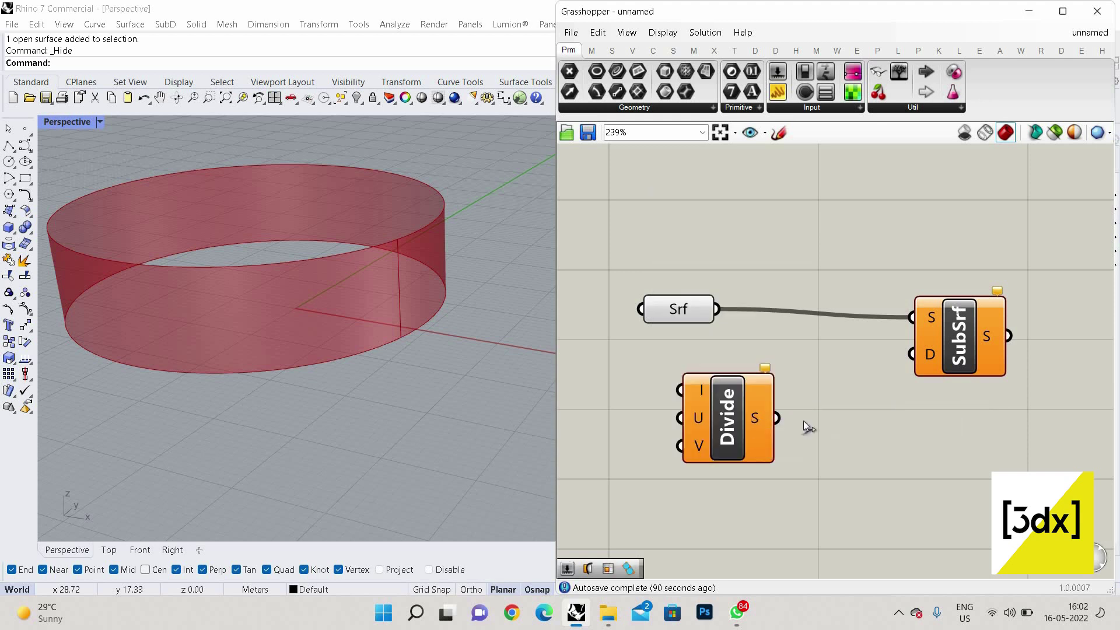
scroll(805, 422, "down", 2)
left_click_drag(806, 418, 903, 373)
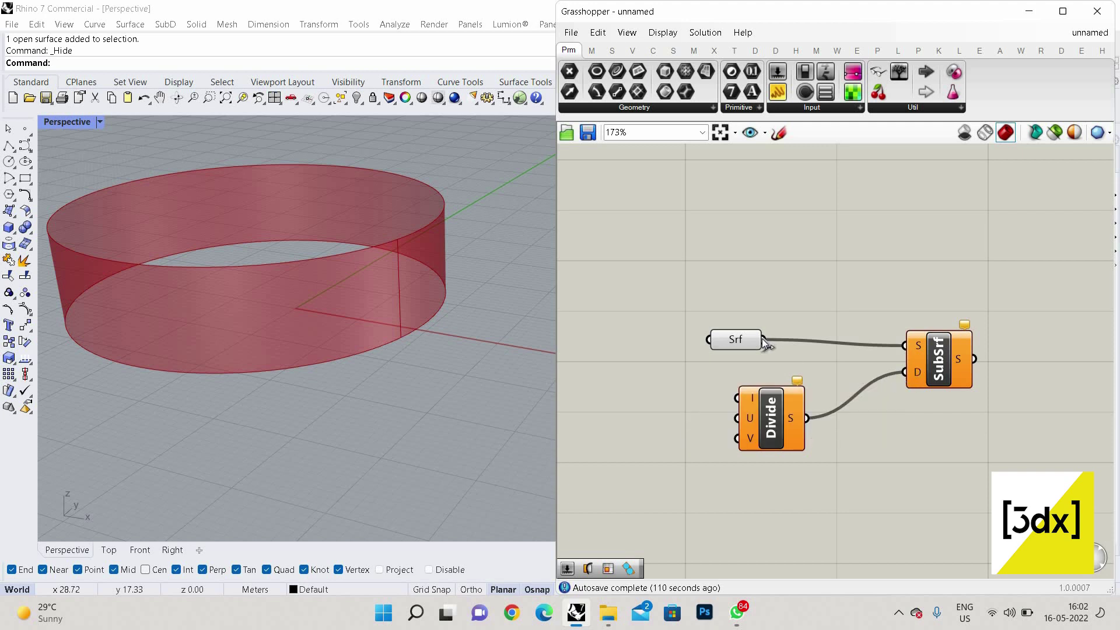
left_click_drag(696, 383, 738, 416)
key("ctrl+z")
Step: Add a Bifocals component above the definition to label all components, and move the Surface parameter clear of the Divide Domain² label
scroll(764, 251, "down", 3)
double_click(764, 251)
type("bifo")
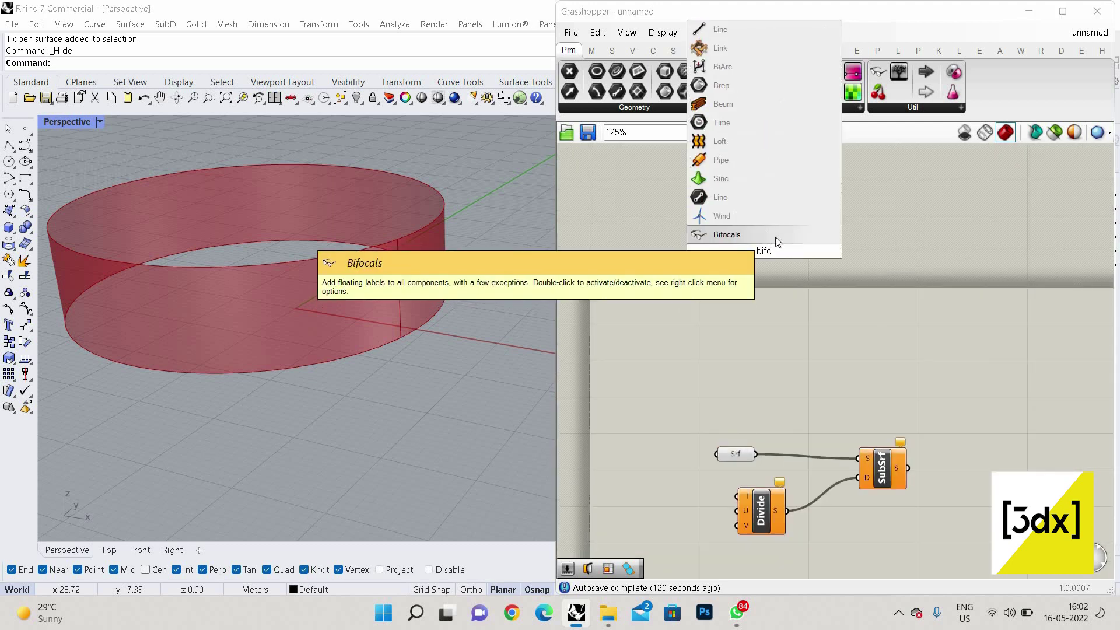
left_click(766, 234)
scroll(833, 409, "down", 2)
scroll(699, 306, "up", 2)
scroll(783, 371, "up", 3)
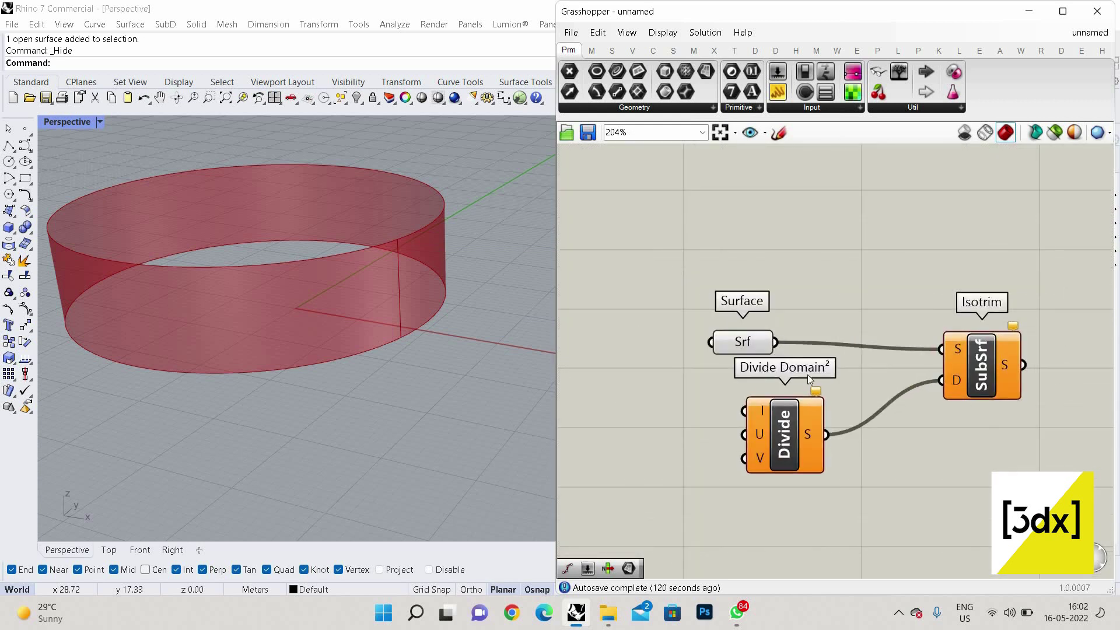
left_click_drag(745, 341, 675, 272)
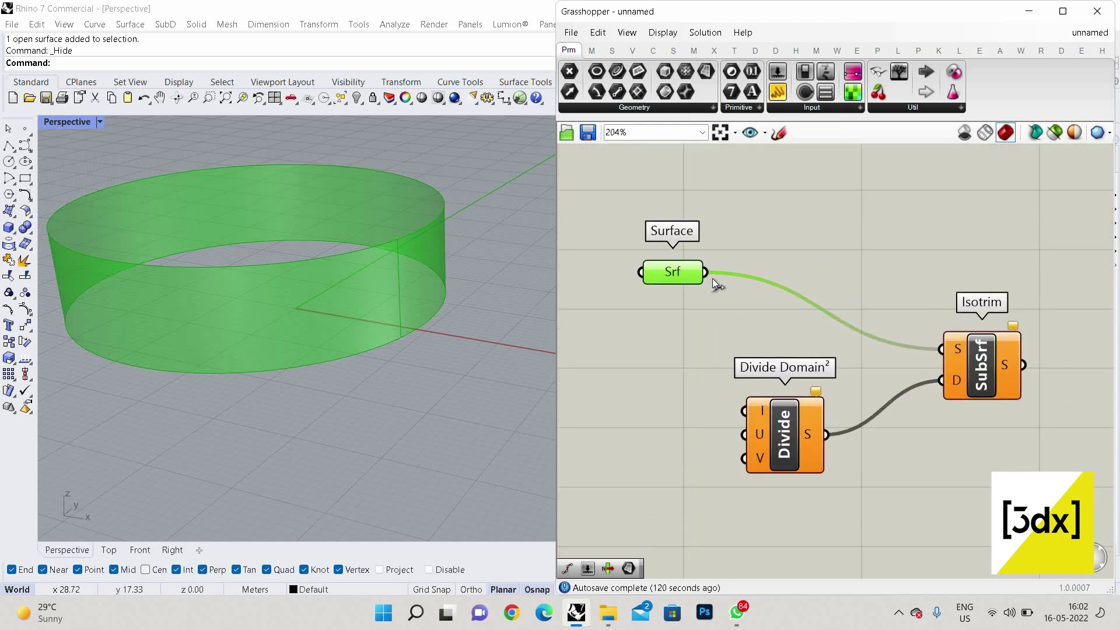
Step: Show full names on the components and connect the Surface parameter to the Domain input of Divide Domain²
left_click(662, 33)
left_click(704, 86)
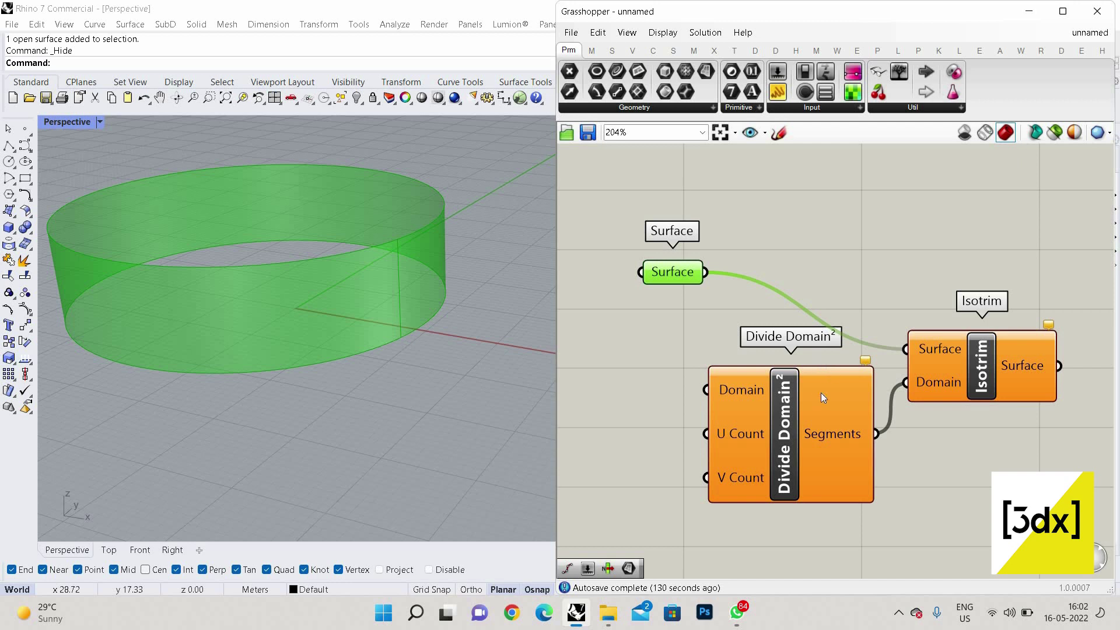
scroll(750, 362, "down", 1)
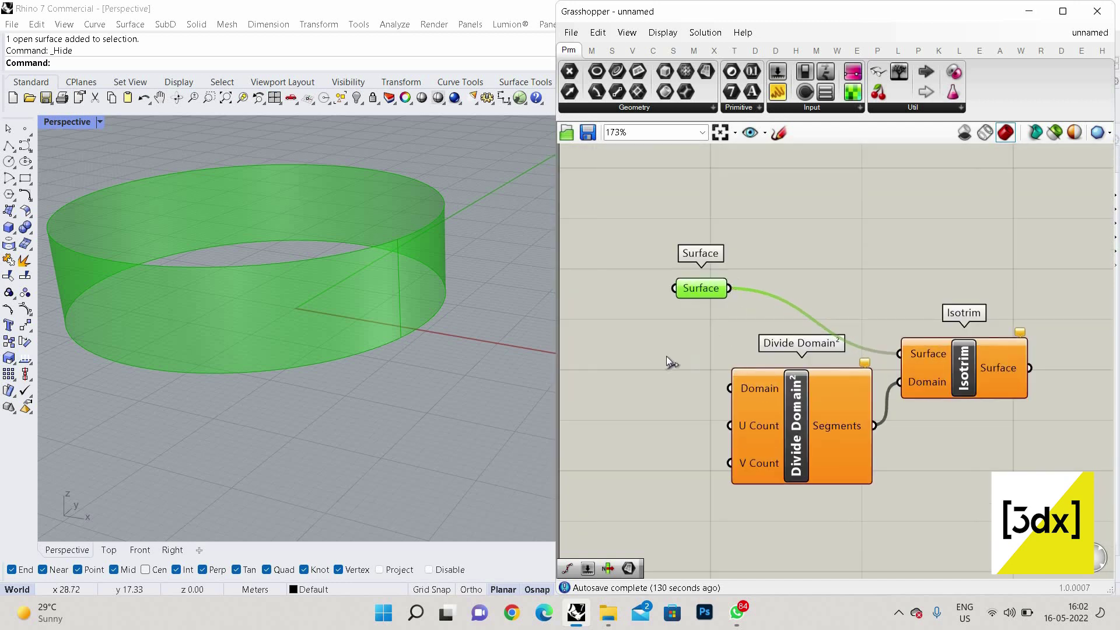
left_click_drag(729, 288, 730, 387)
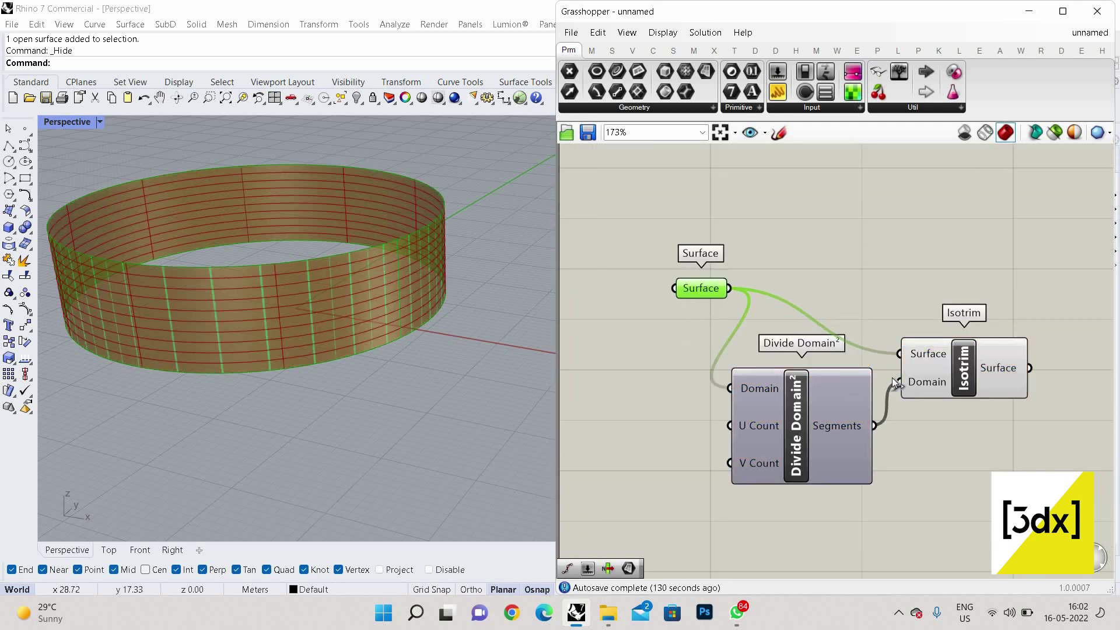
Step: Add a number slider with value 1 and connect it to the U Count input of Divide Domain²
scroll(782, 448, "up", 2)
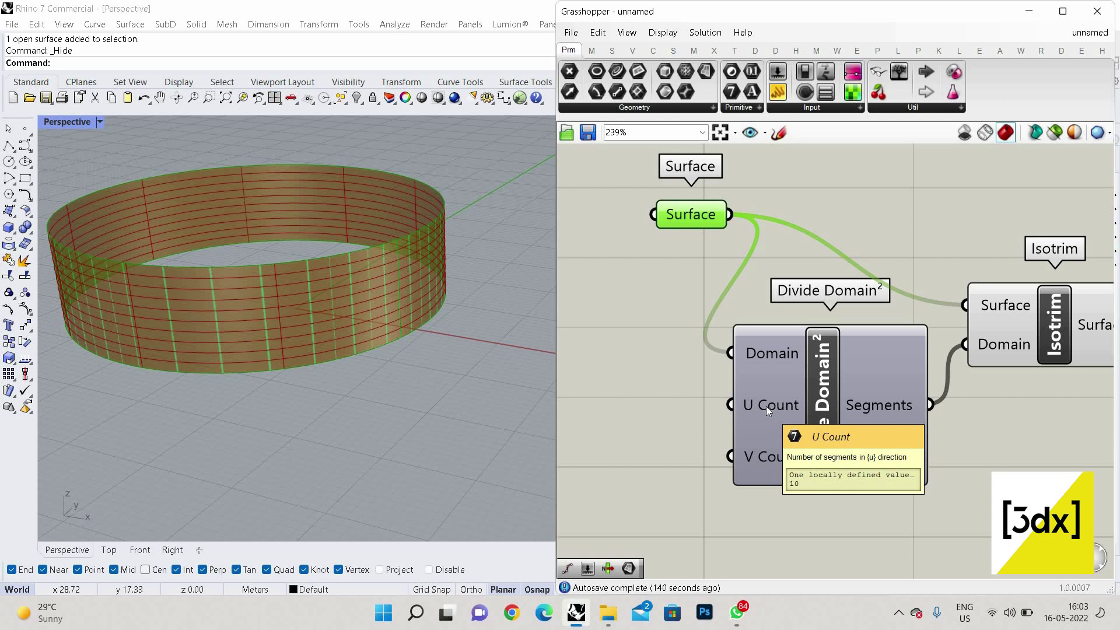
scroll(748, 411, "down", 5)
scroll(749, 411, "up", 4)
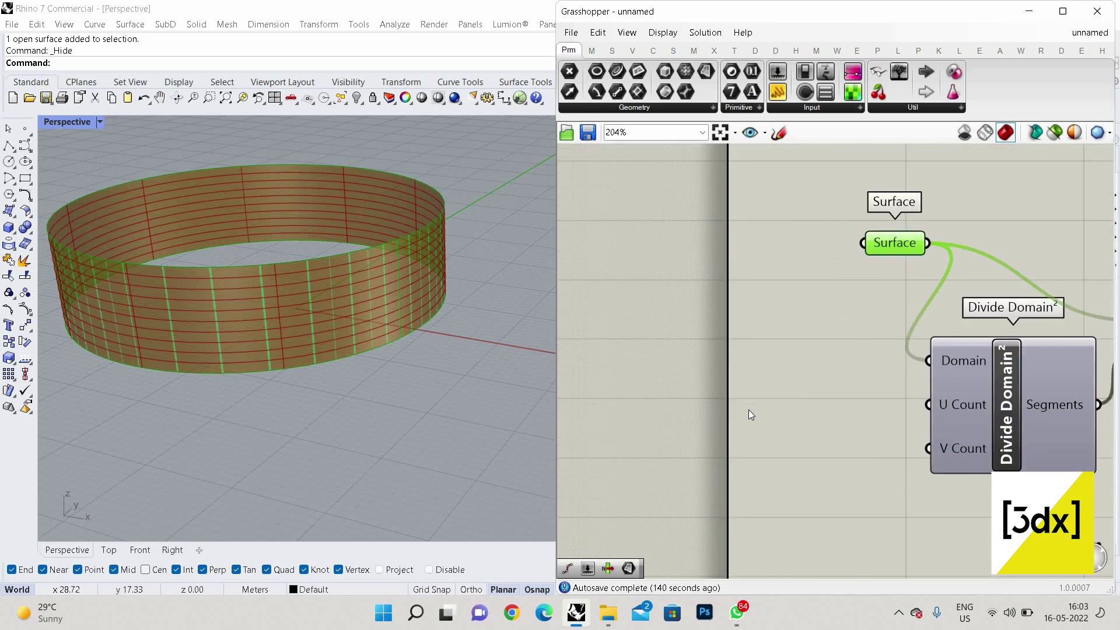
left_click(749, 410)
double_click(750, 410)
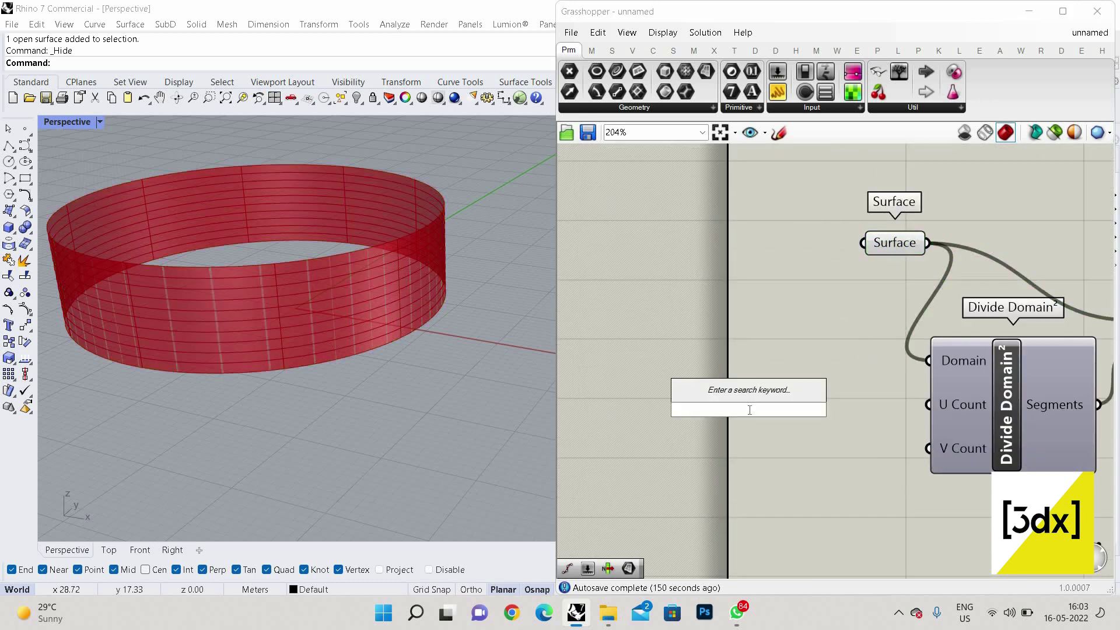
type("number slider")
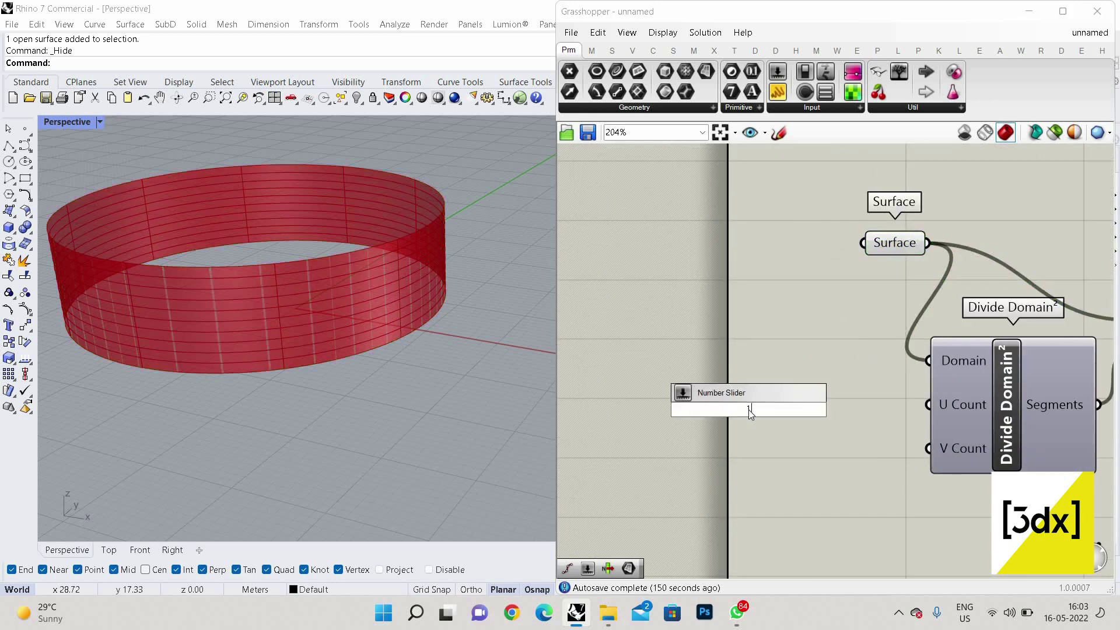
key("Return")
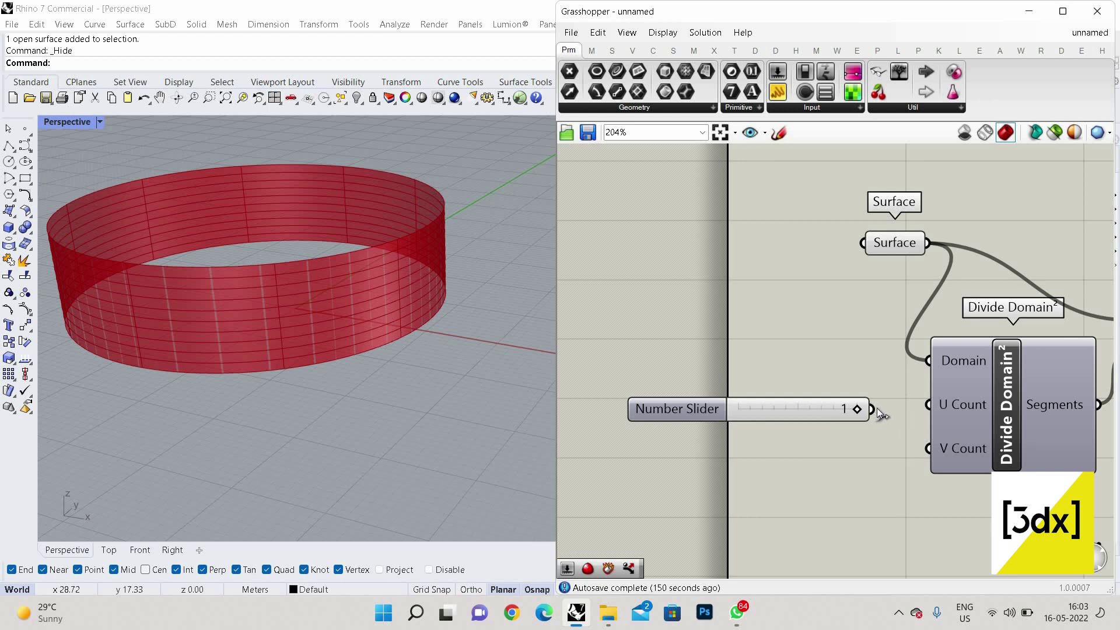
left_click_drag(920, 402, 871, 409)
Step: Add a second number slider with value 4 and connect it to the V Count input of Divide Domain²
double_click(757, 497)
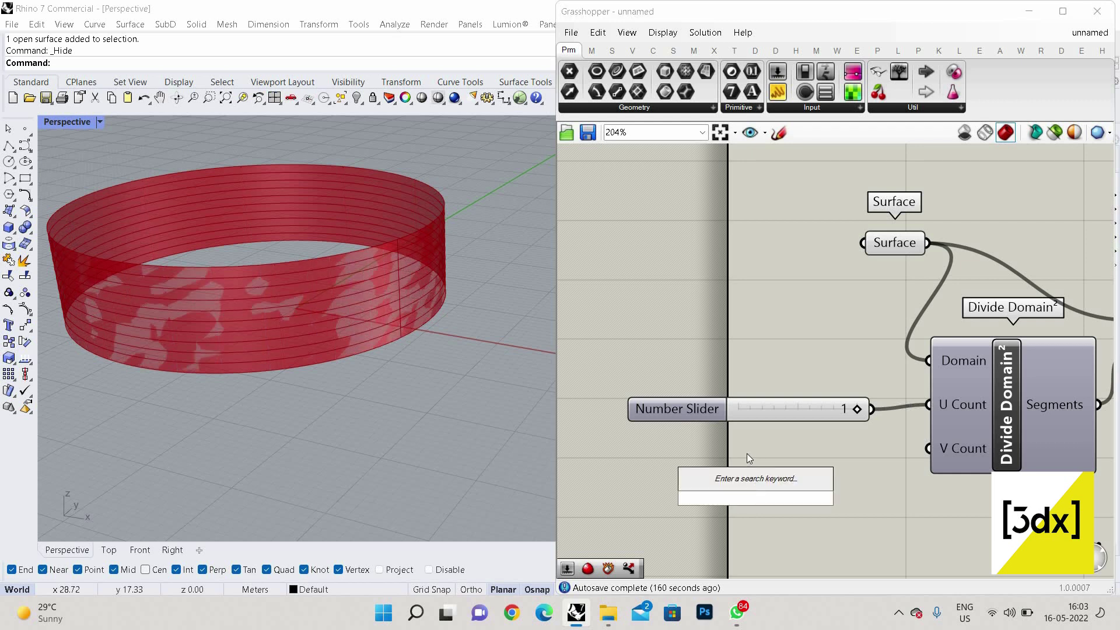
type("4")
key("Return")
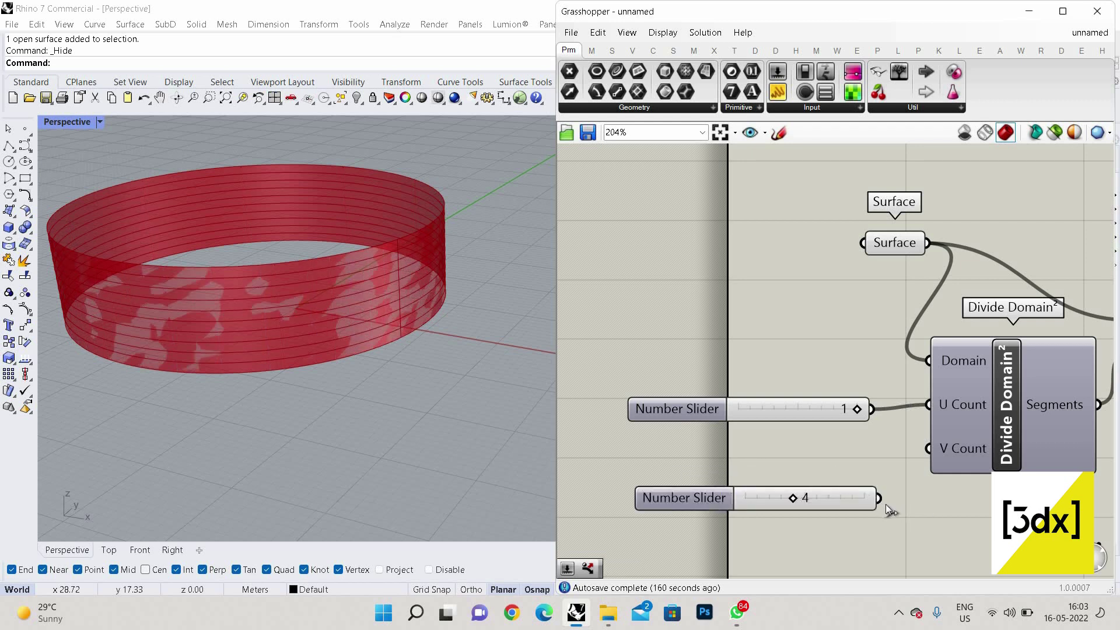
left_click_drag(919, 454, 879, 498)
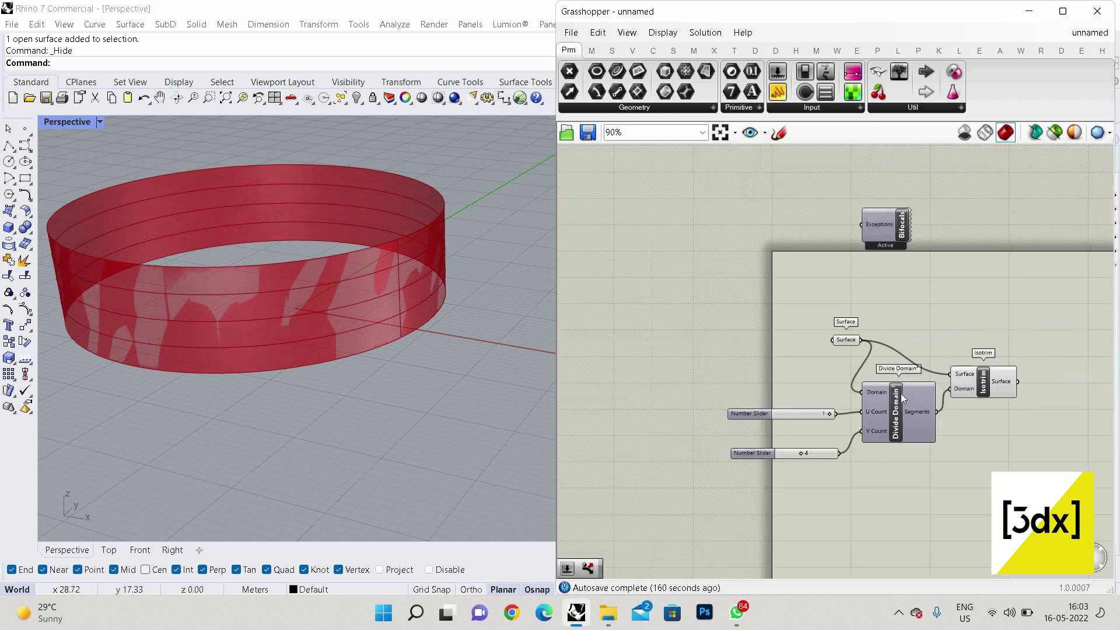
Step: Turn off the preview of the Surface parameter so only the Isotrim result is drawn
scroll(900, 393, "down", 5)
scroll(887, 309, "up", 3)
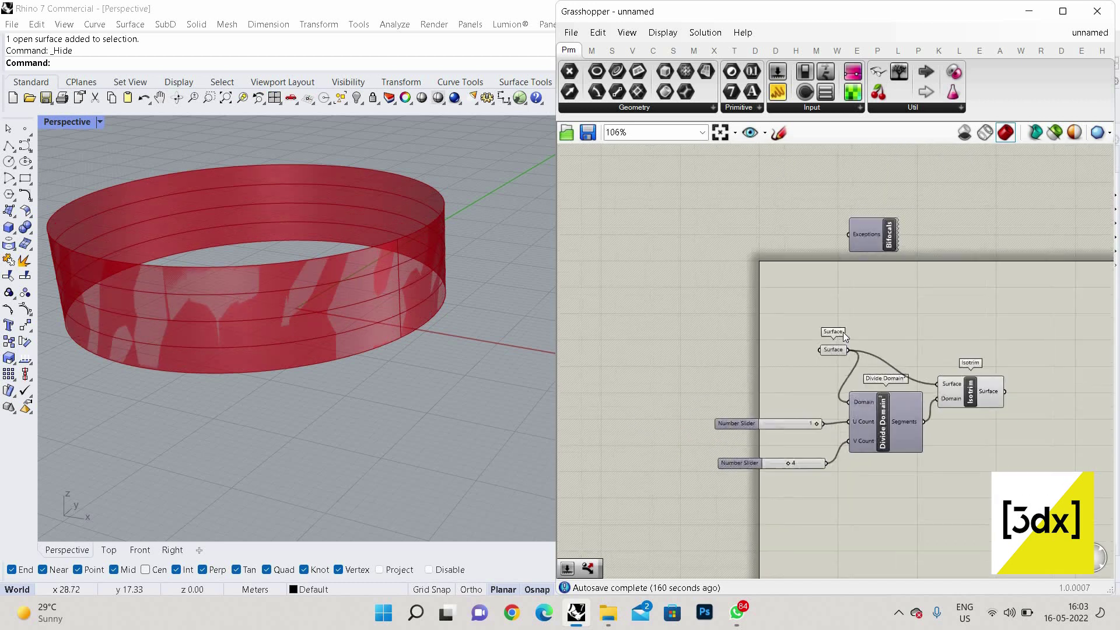
left_click(842, 331)
scroll(845, 317, "up", 2)
right_click(844, 318)
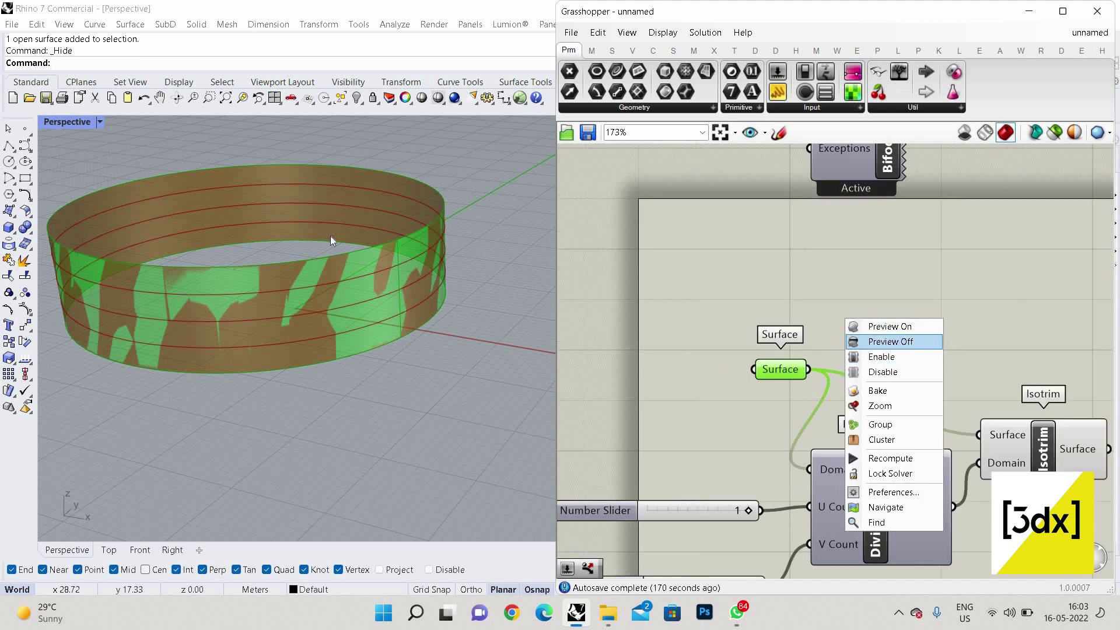
left_click(872, 340)
Step: Examine the Isotrim subdivision of the cylinder wall in the Rhino viewport and the component's Surface output
left_click(1012, 452)
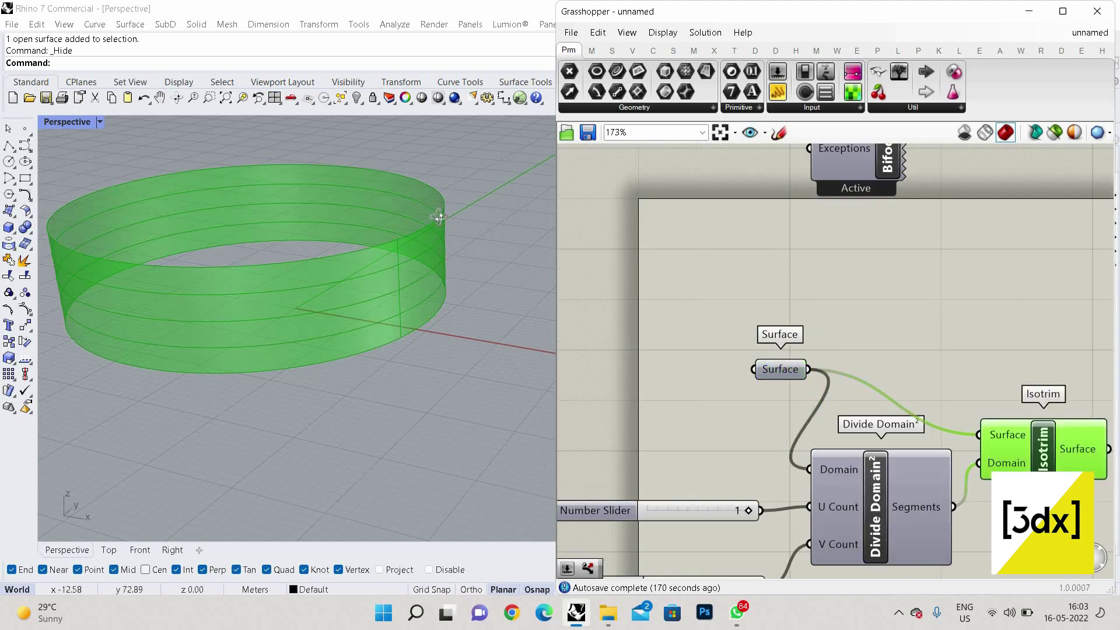
scroll(419, 222, "up", 4)
scroll(415, 237, "down", 3)
right_click_drag(415, 188, 468, 242)
right_click(467, 243)
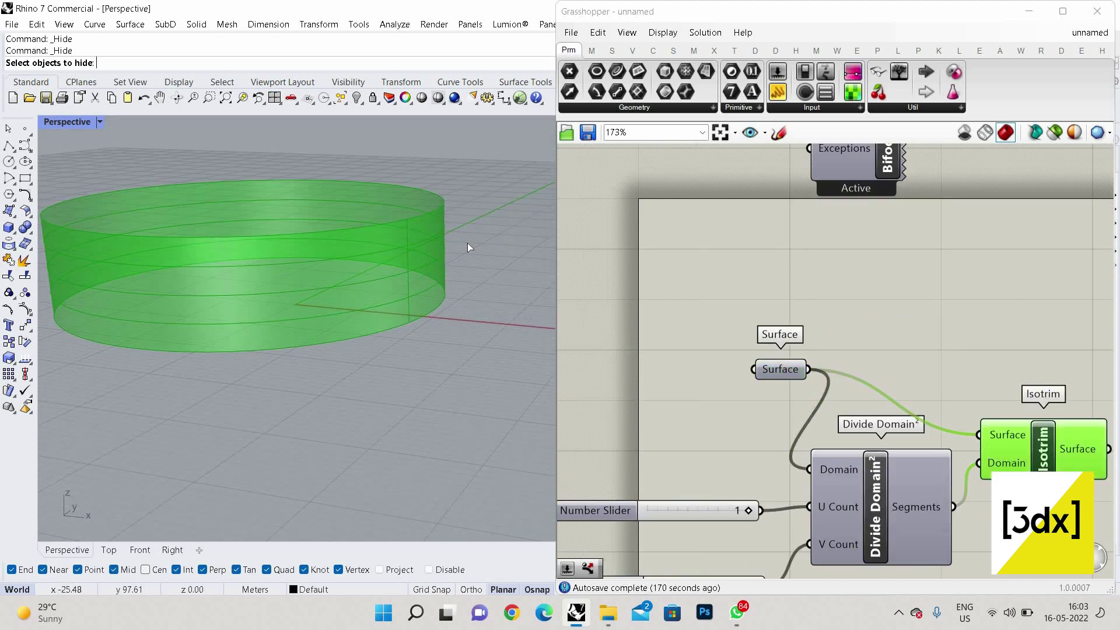
scroll(467, 242, "up", 5)
key("Escape")
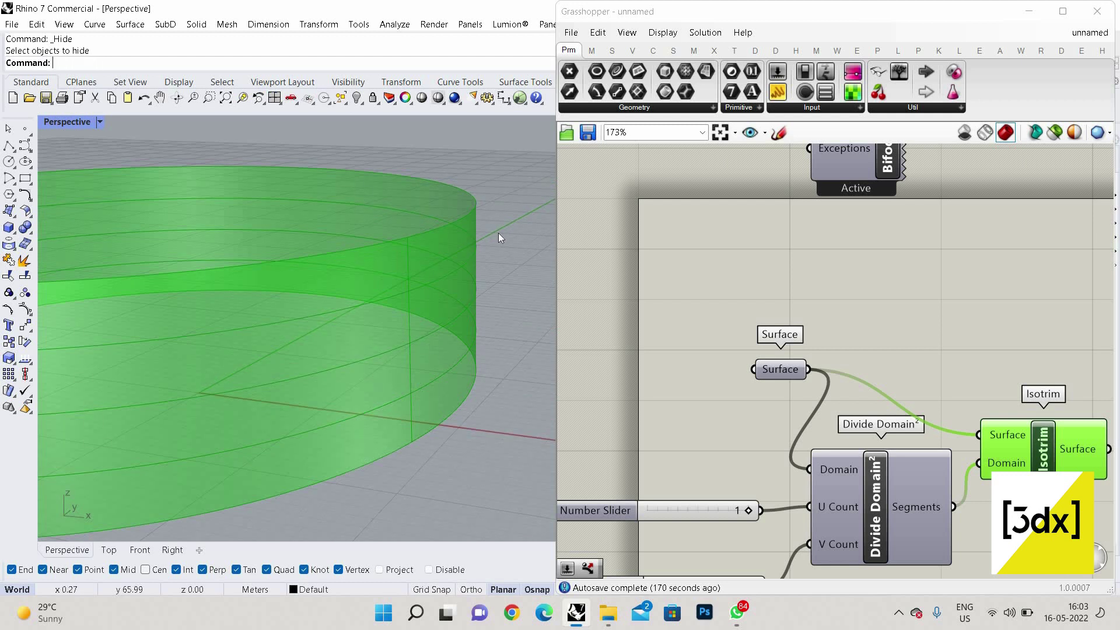
scroll(432, 378, "down", 5)
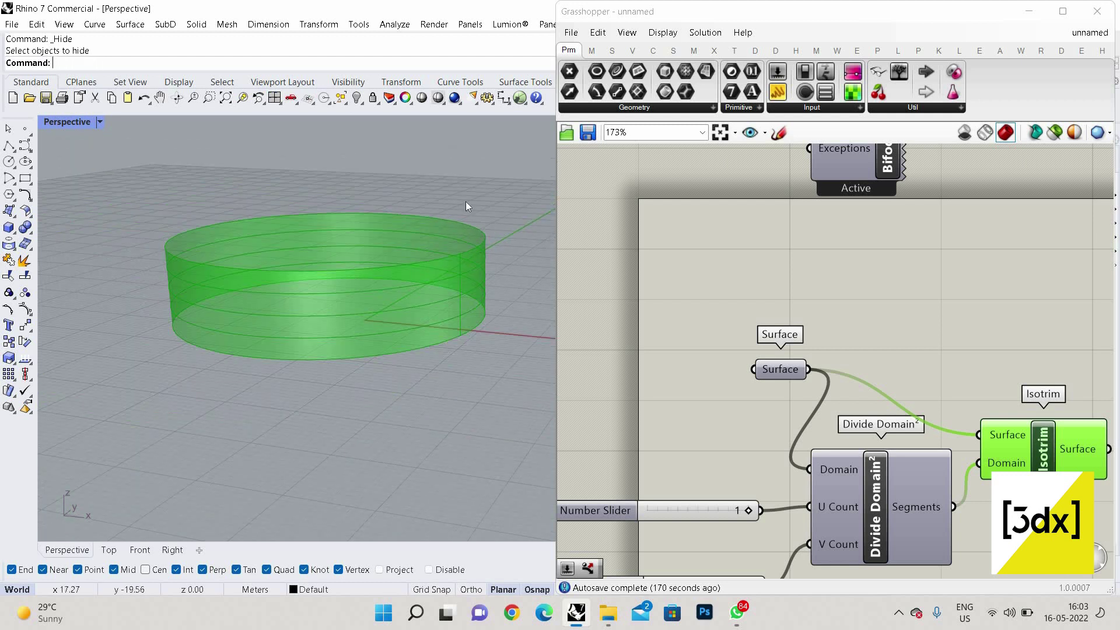
scroll(453, 275, "up", 7)
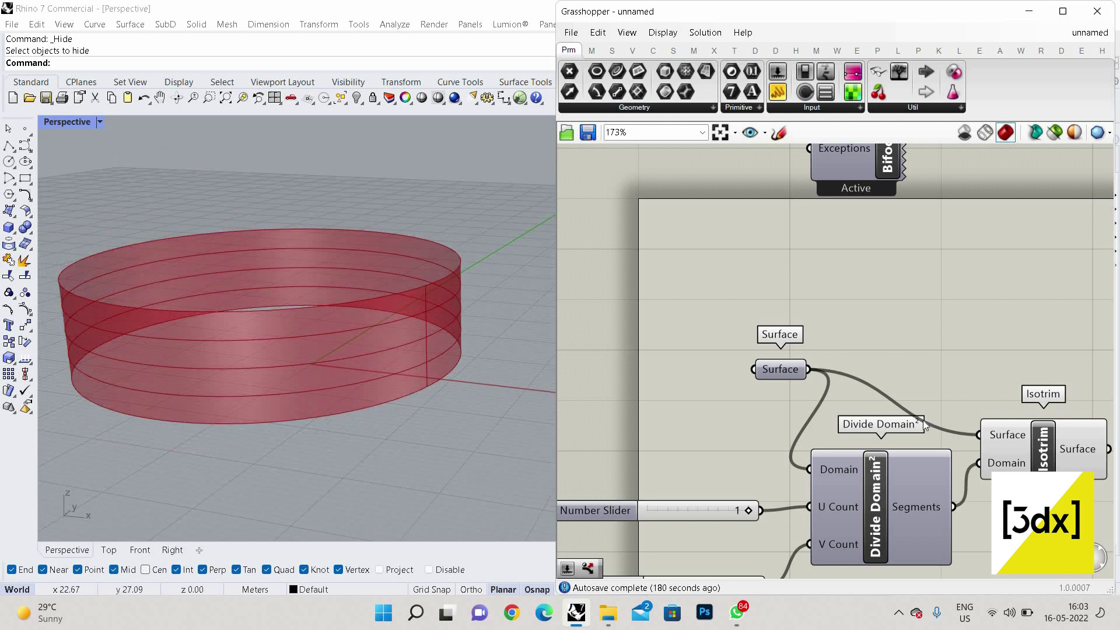
scroll(923, 419, "up", 3)
left_click(902, 370)
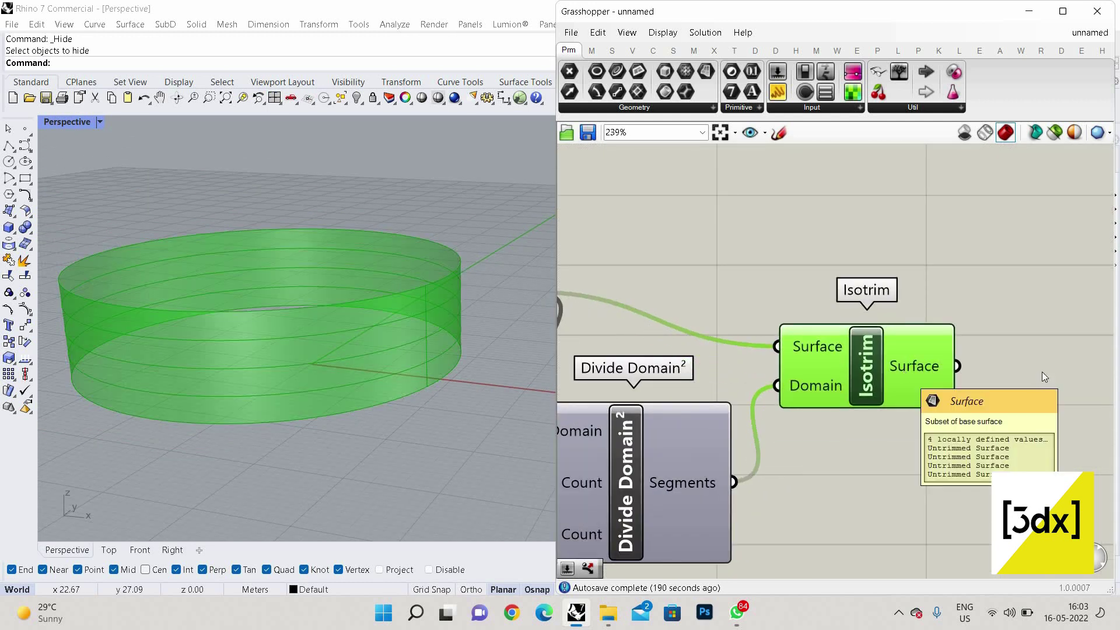
scroll(1041, 370, "down", 3)
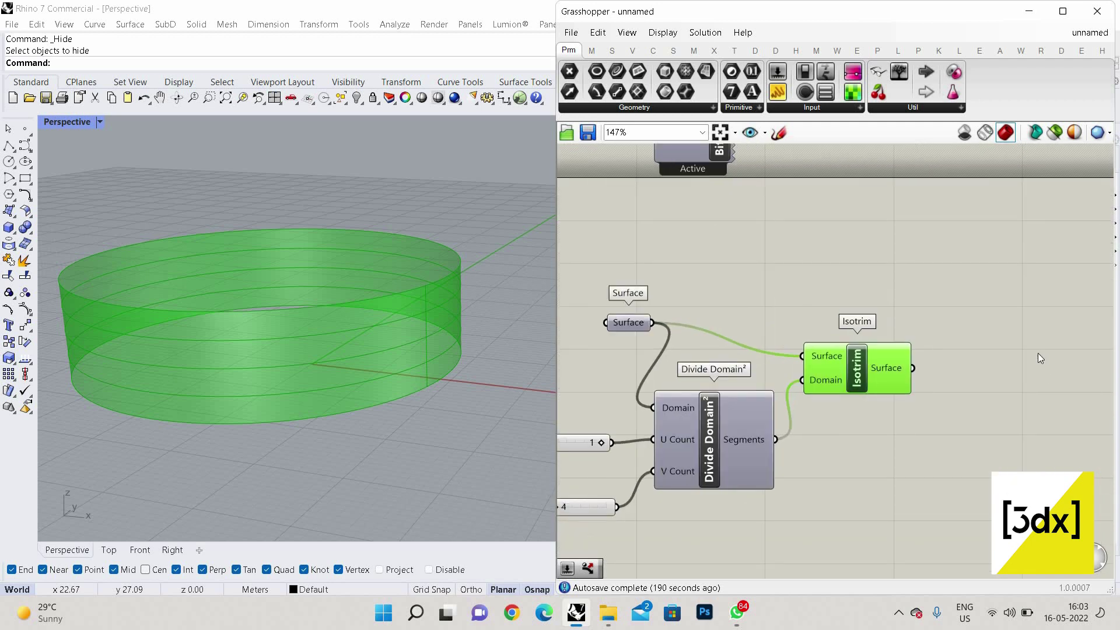
Step: Add a Dispatch component to the canvas beside the Isotrim component
double_click(999, 338)
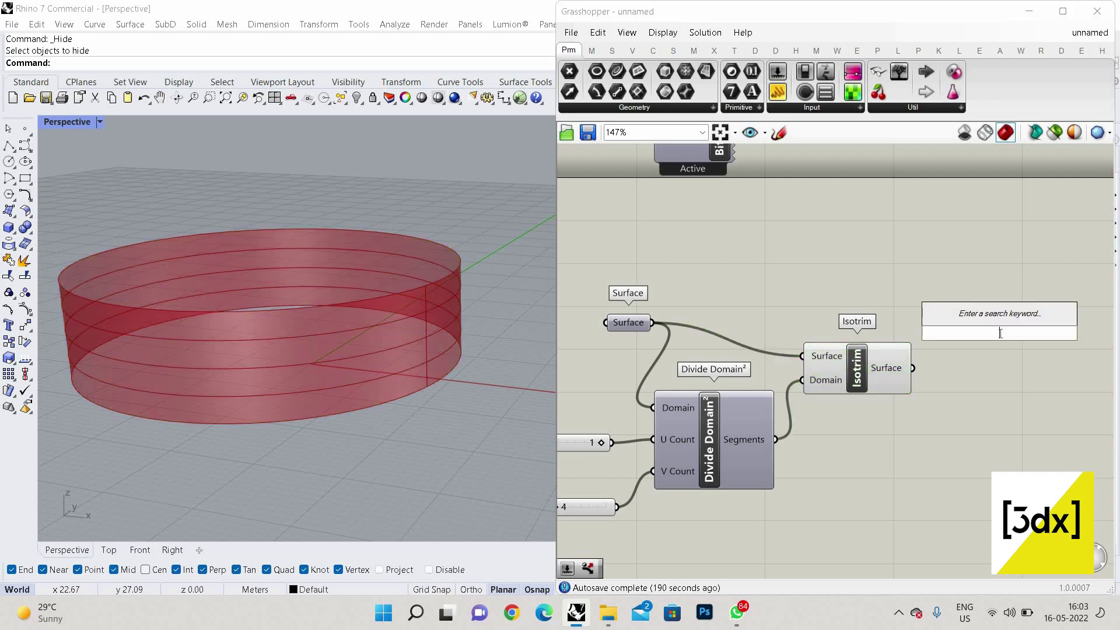
type("dip")
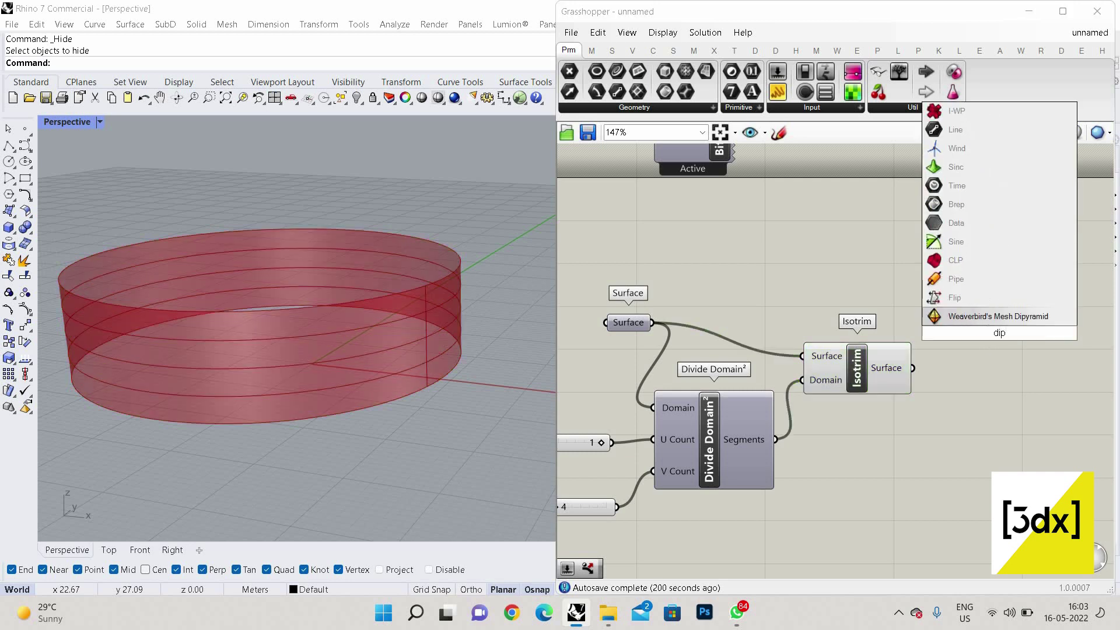
key("BackSpace")
key("BackSpace")
type("spa")
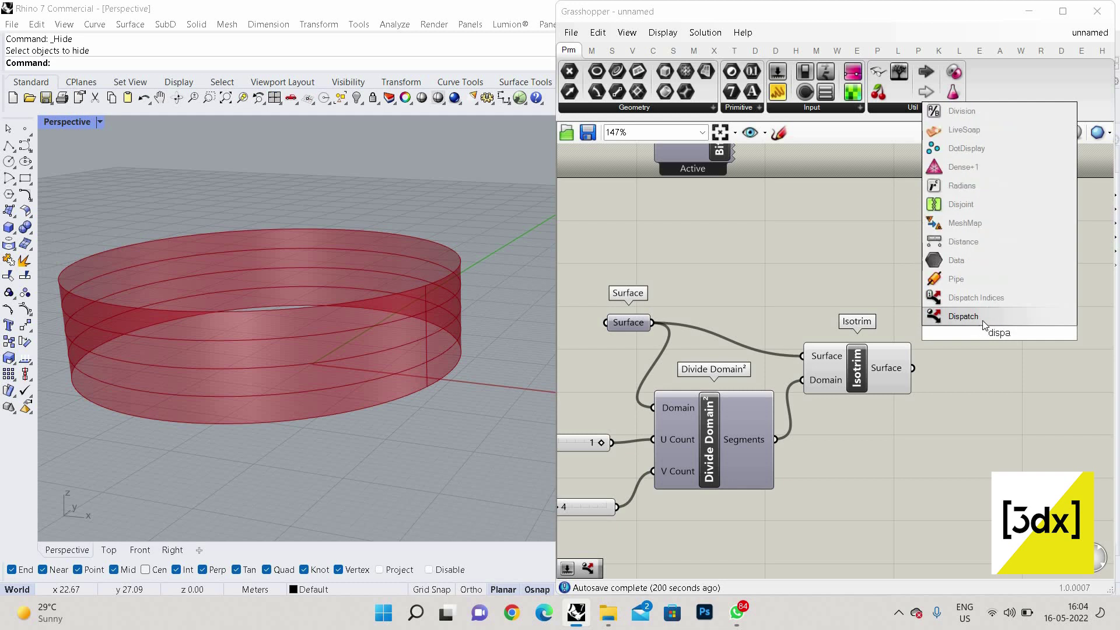
left_click(982, 320)
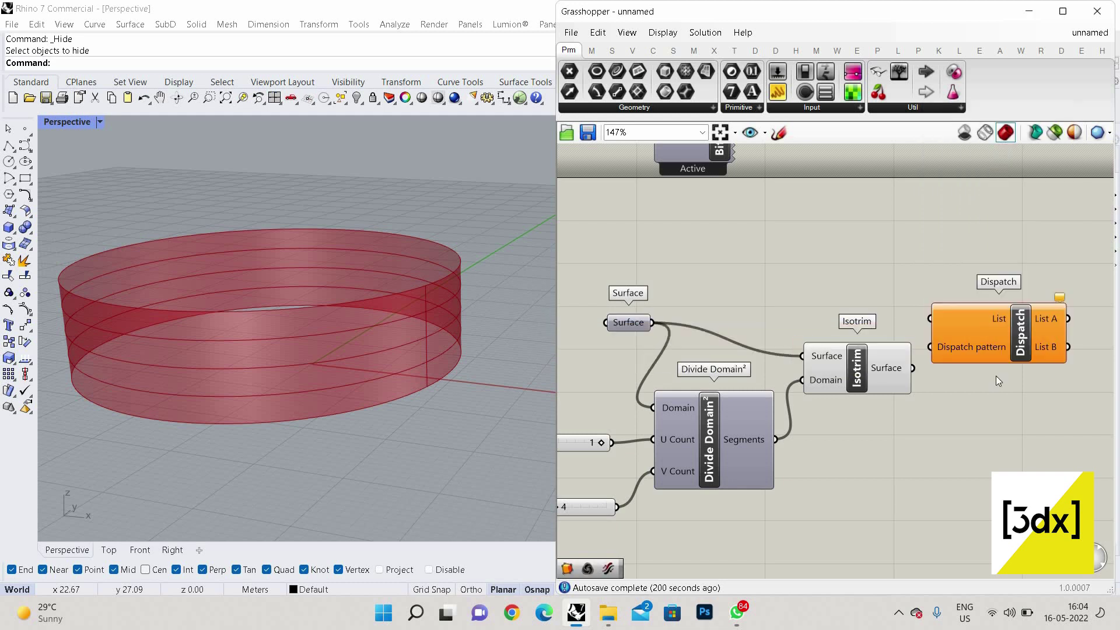
right_click_drag(1036, 392, 979, 409)
scroll(979, 409, "down", 1)
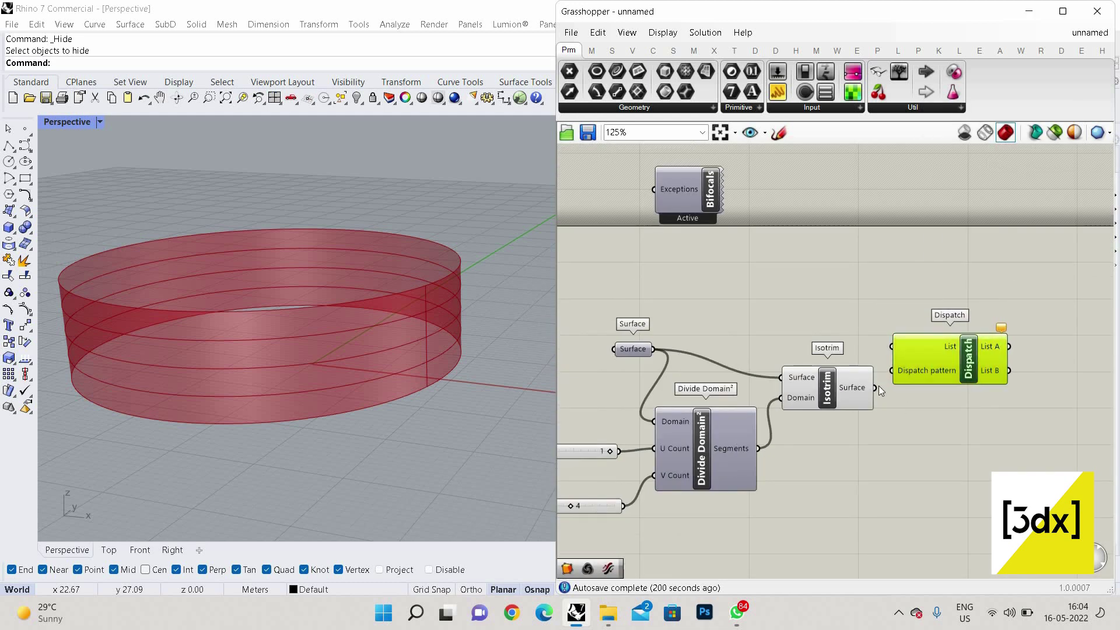
Step: Reposition the Dispatch component and connect Isotrim's Surface output to its List input
left_click_drag(974, 359, 1004, 408)
scroll(1004, 408, "up", 4)
left_click_drag(762, 372, 843, 383)
left_click(945, 292)
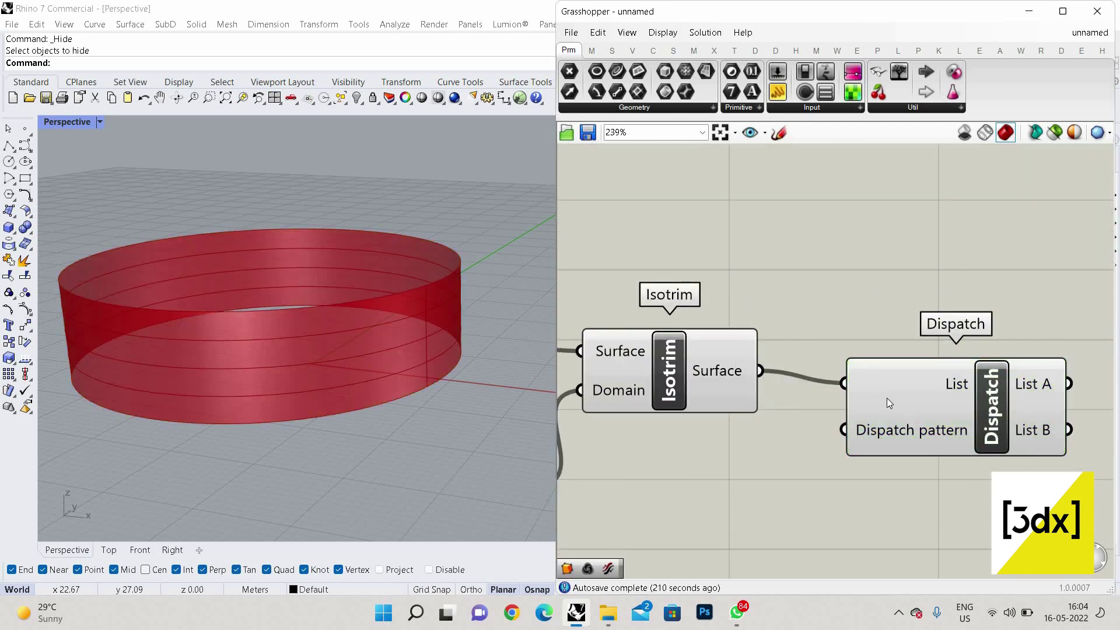
Step: Check Isotrim's surface list in a temporary panel against Dispatch's inputs and outputs, deleting the panel when done
right_click_drag(887, 397, 634, 350)
scroll(904, 379, "down", 1)
scroll(898, 368, "up", 1)
scroll(890, 330, "down", 2)
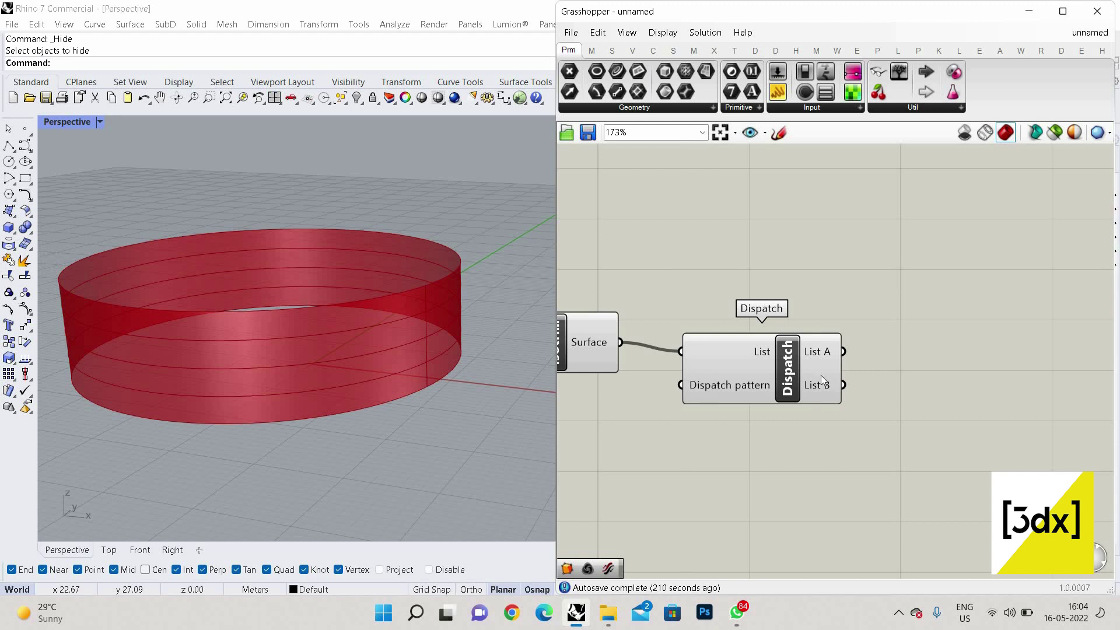
scroll(452, 319, "up", 2)
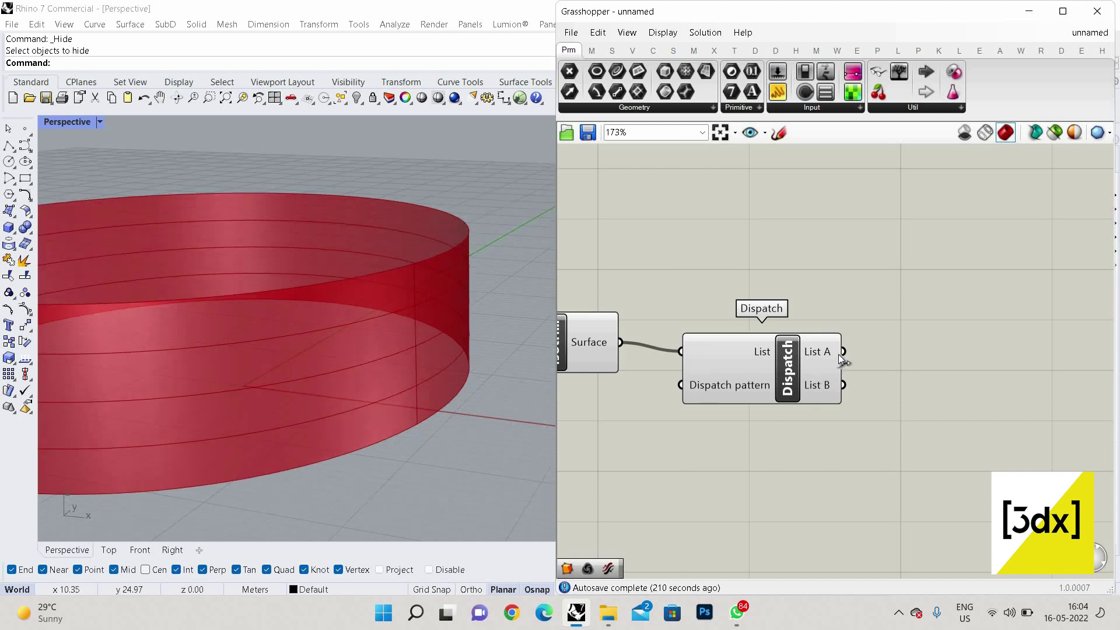
scroll(838, 354, "down", 3)
scroll(770, 344, "up", 2)
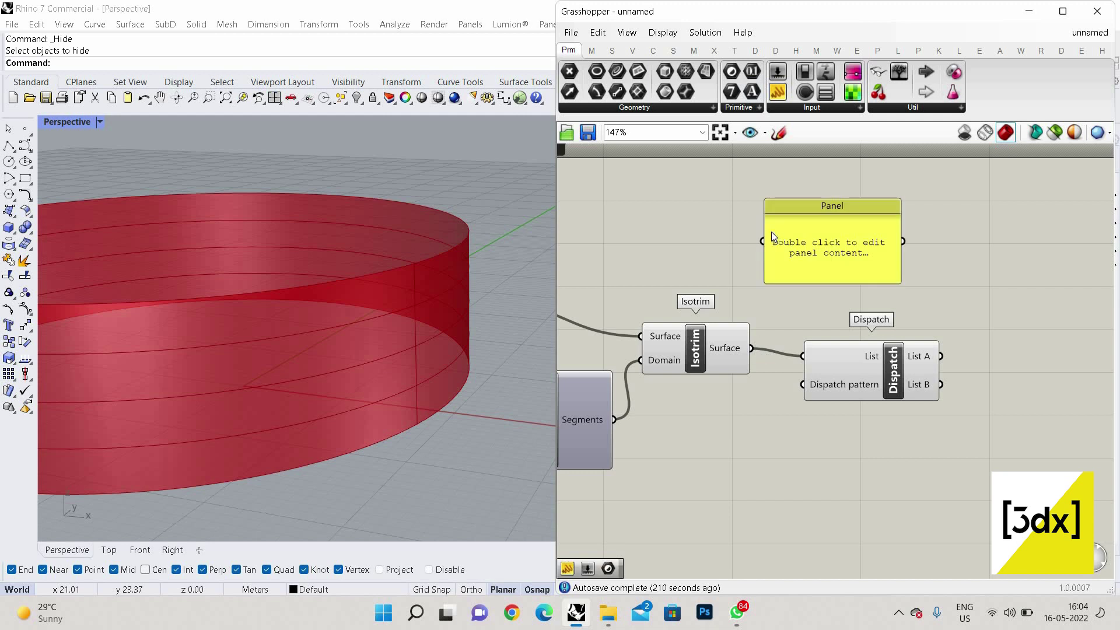
left_click_drag(762, 240, 751, 349)
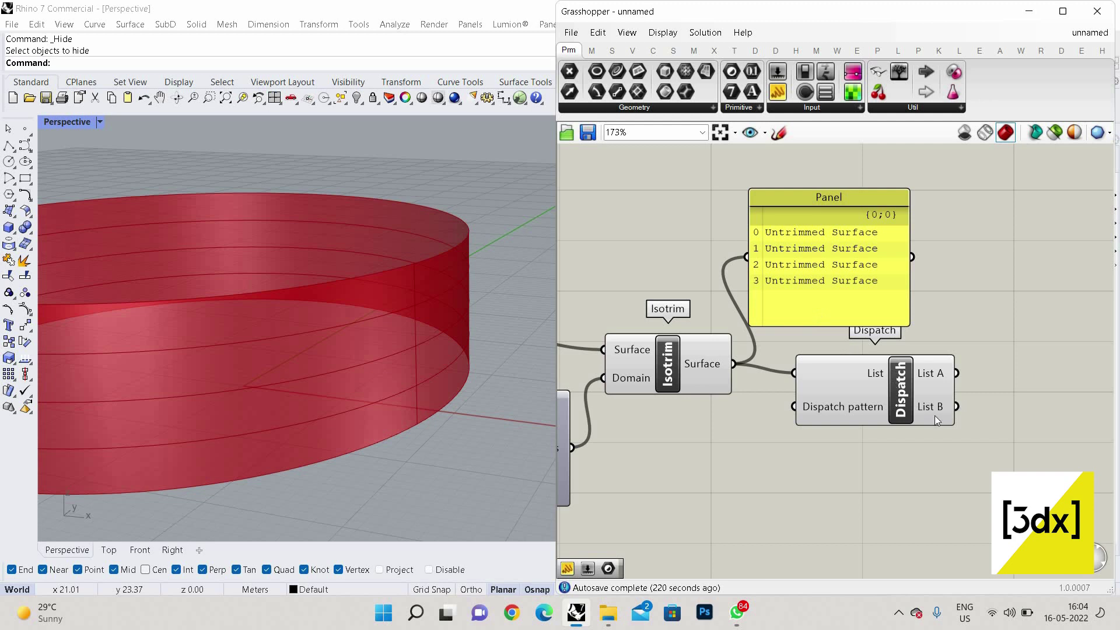
mouse_move(927, 415)
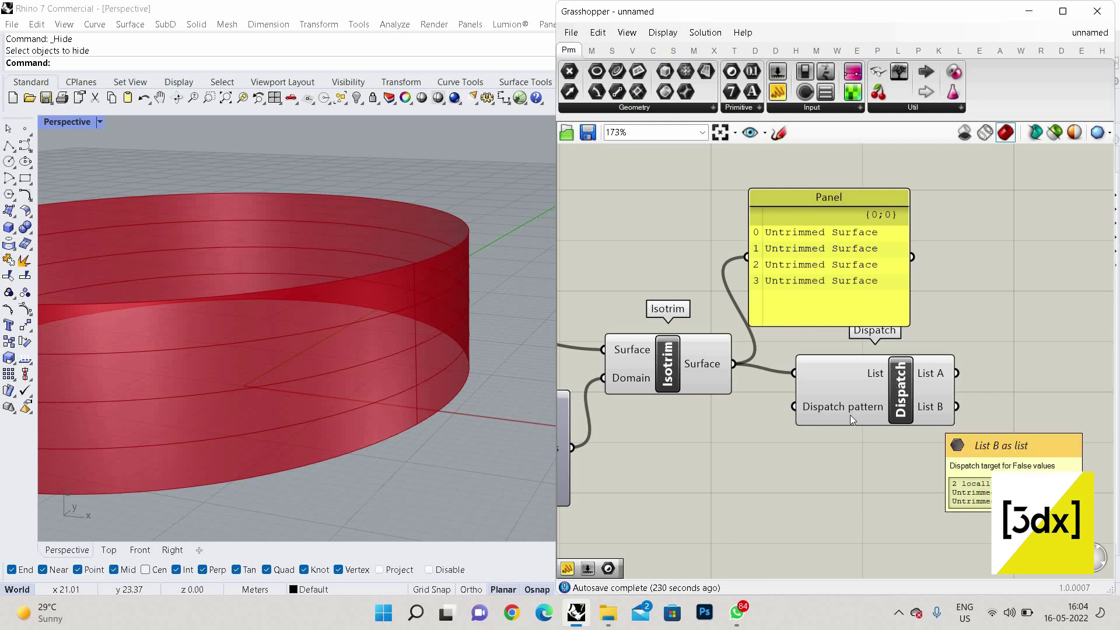
mouse_move(877, 406)
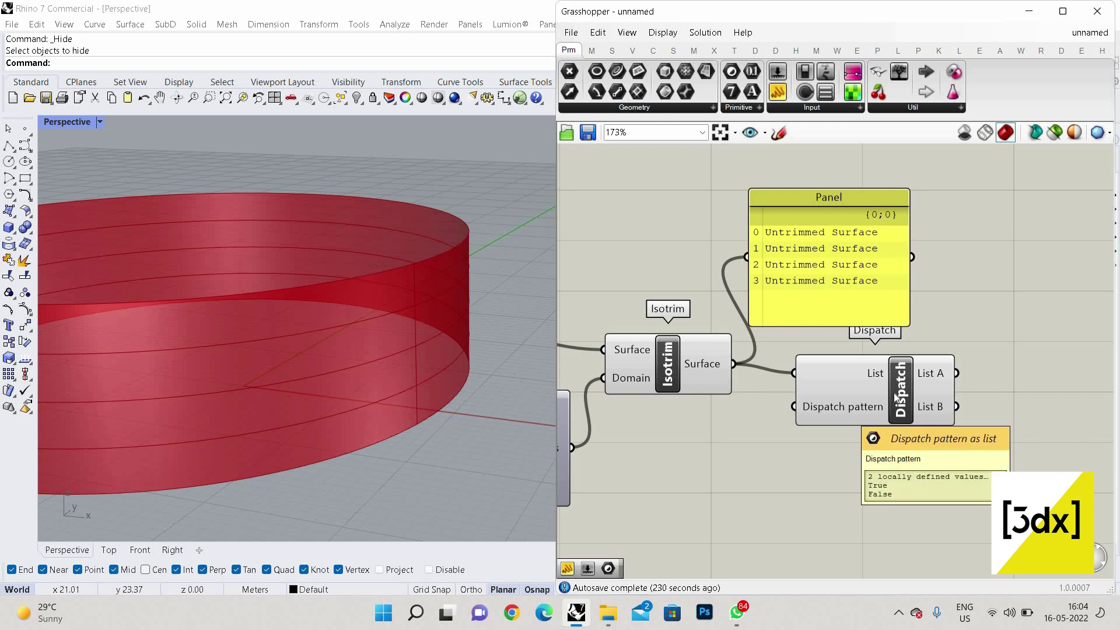
mouse_move(881, 371)
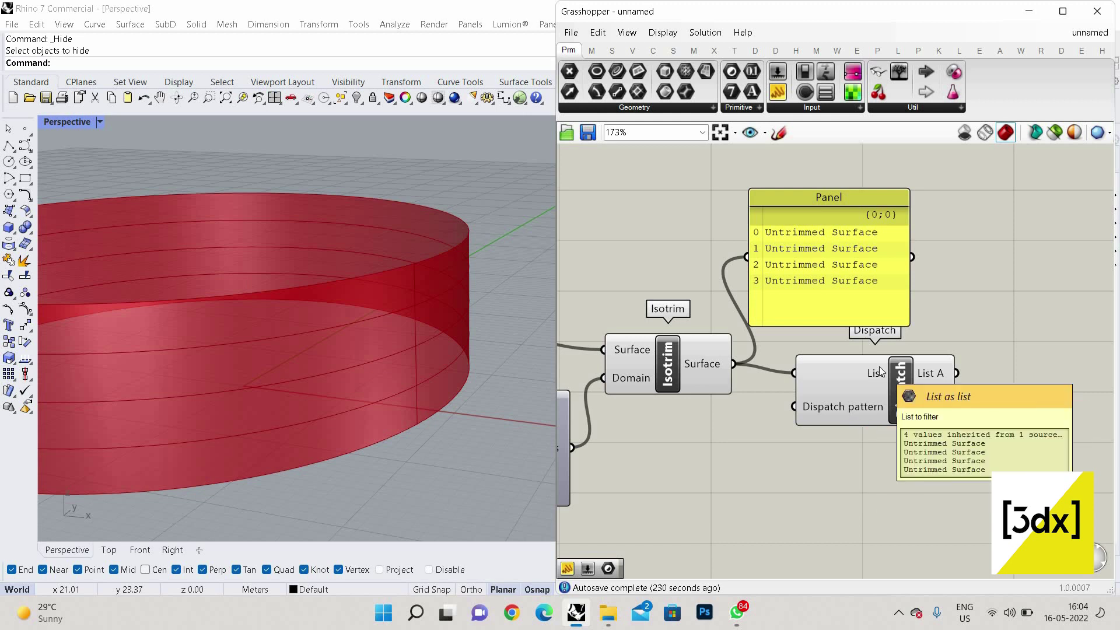
left_click(892, 291)
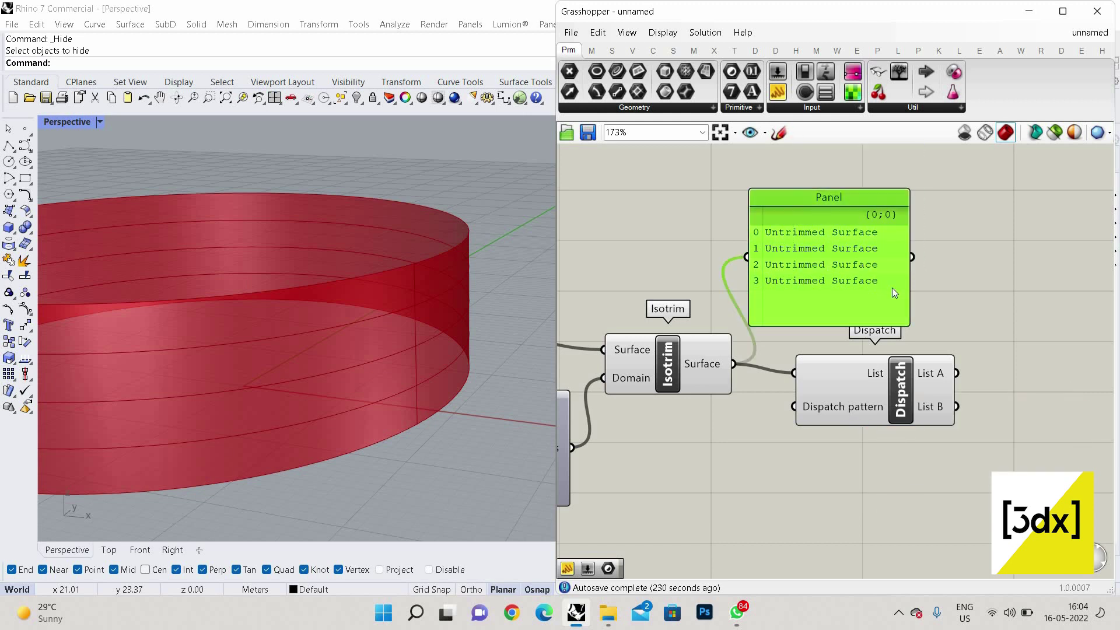
key("Delete")
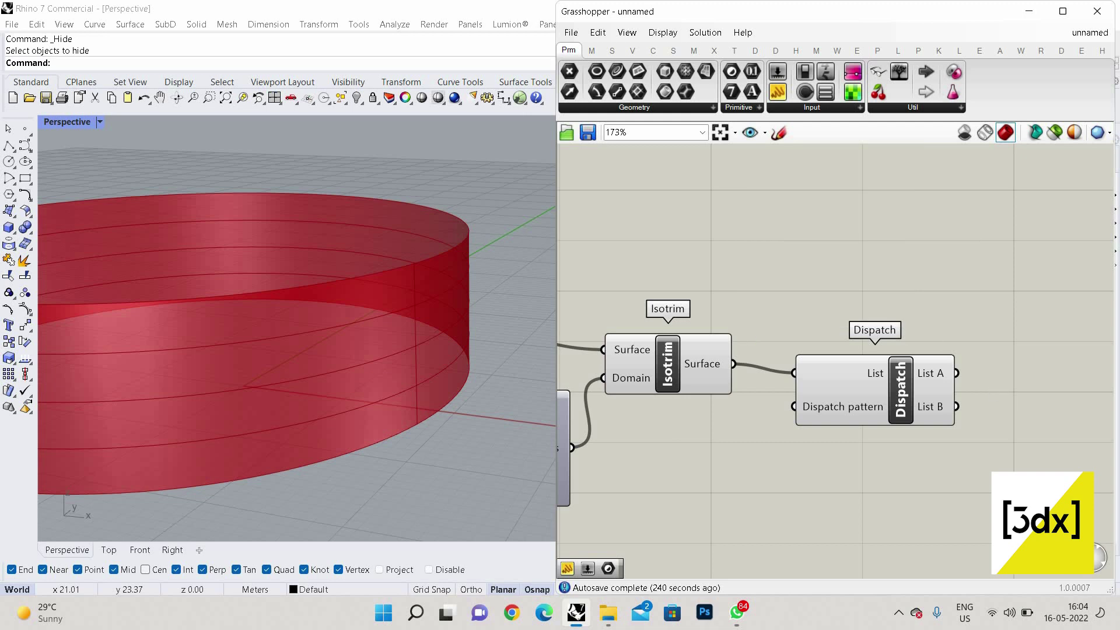
Step: Add a Surface parameter after Dispatch and connect the List A output to it
double_click(997, 373)
type("srf")
key("Up")
key("Return")
scroll(863, 376, "down", 3)
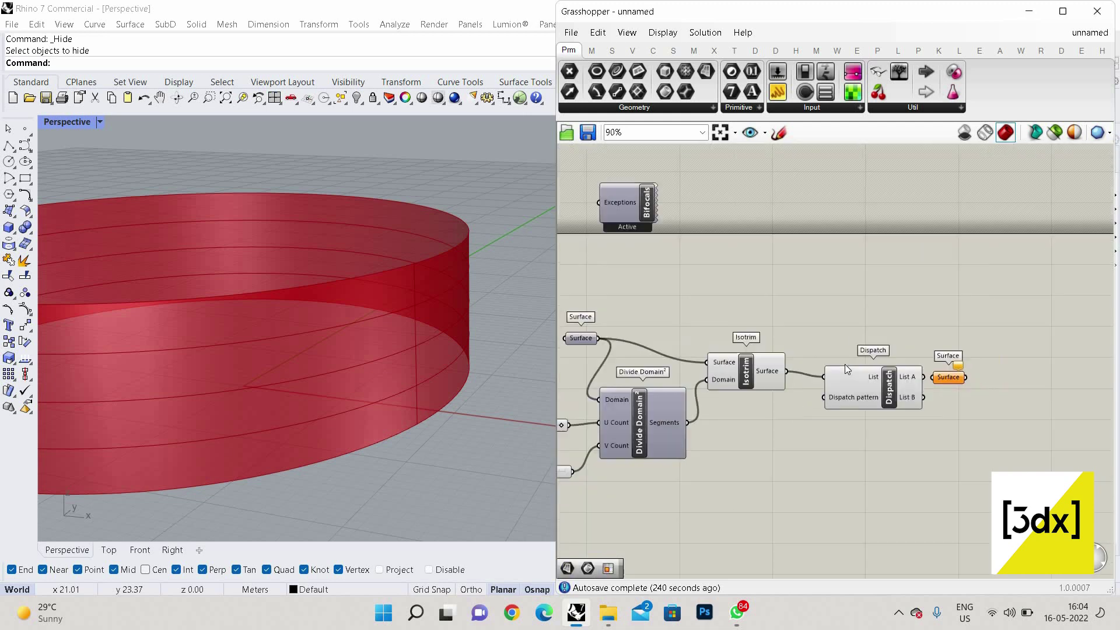
scroll(847, 368, "up", 3)
left_click_drag(814, 371, 933, 462)
left_click(910, 357)
Step: Duplicate the Surface parameter and connect Dispatch's List B output to the copy
scroll(919, 359, "up", 3)
left_click(919, 359)
key("ctrl+c")
key("ctrl+v")
left_click_drag(752, 404, 884, 474)
scroll(933, 408, "down", 3)
left_click(907, 376)
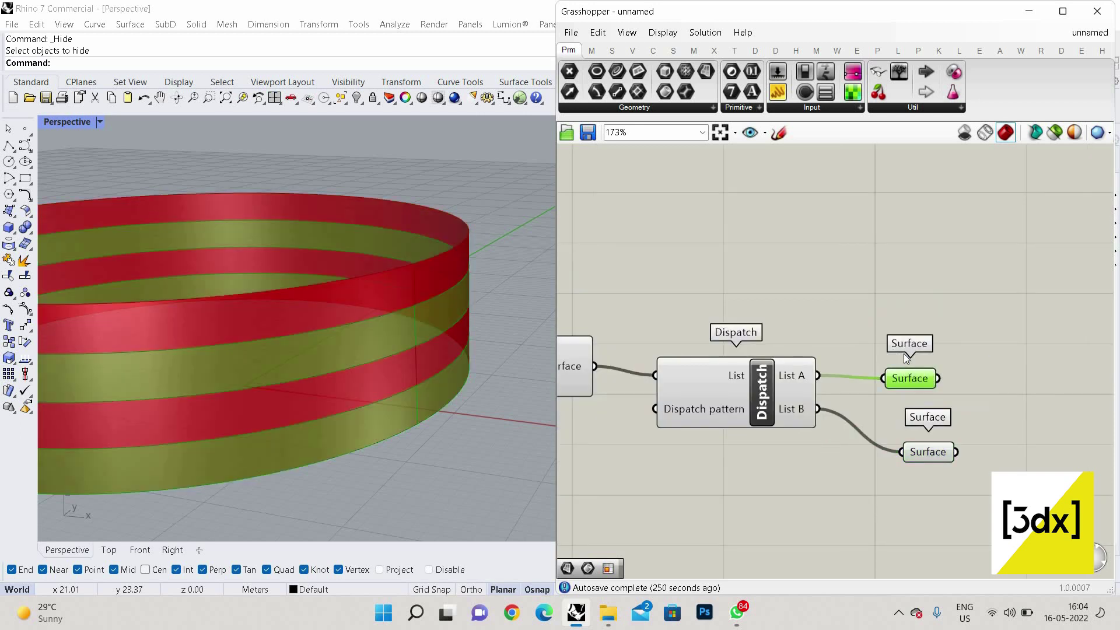
Step: Examine which wall bands the List A and List B Surface parameters hold, and review Dispatch's List and pattern inputs
scroll(905, 364, "down", 3)
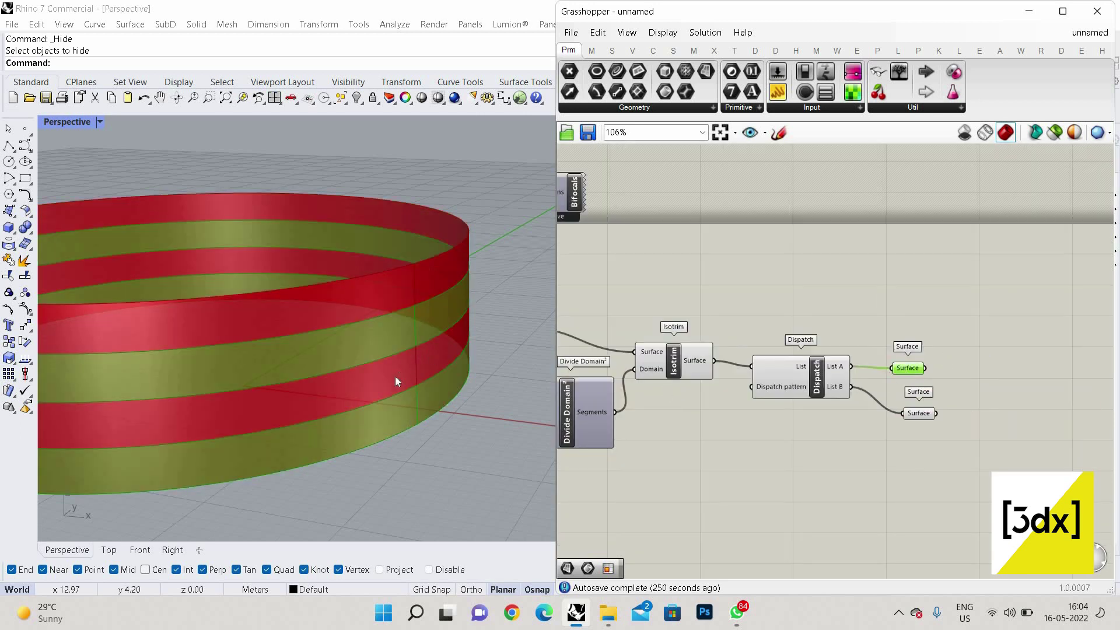
scroll(431, 303, "up", 5)
key("Return")
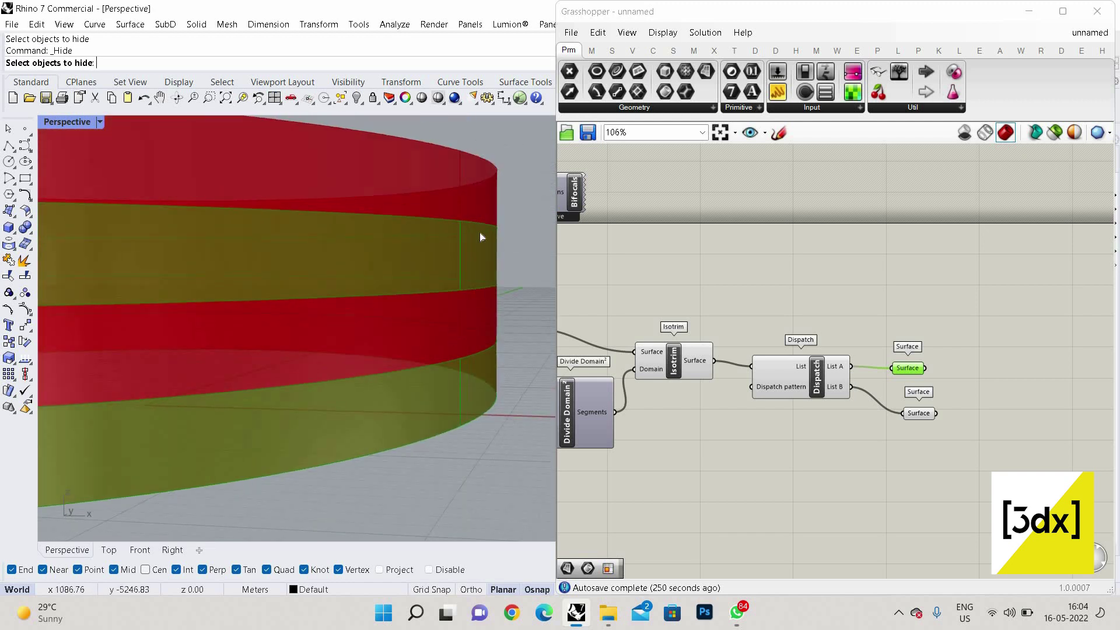
scroll(891, 380, "up", 3)
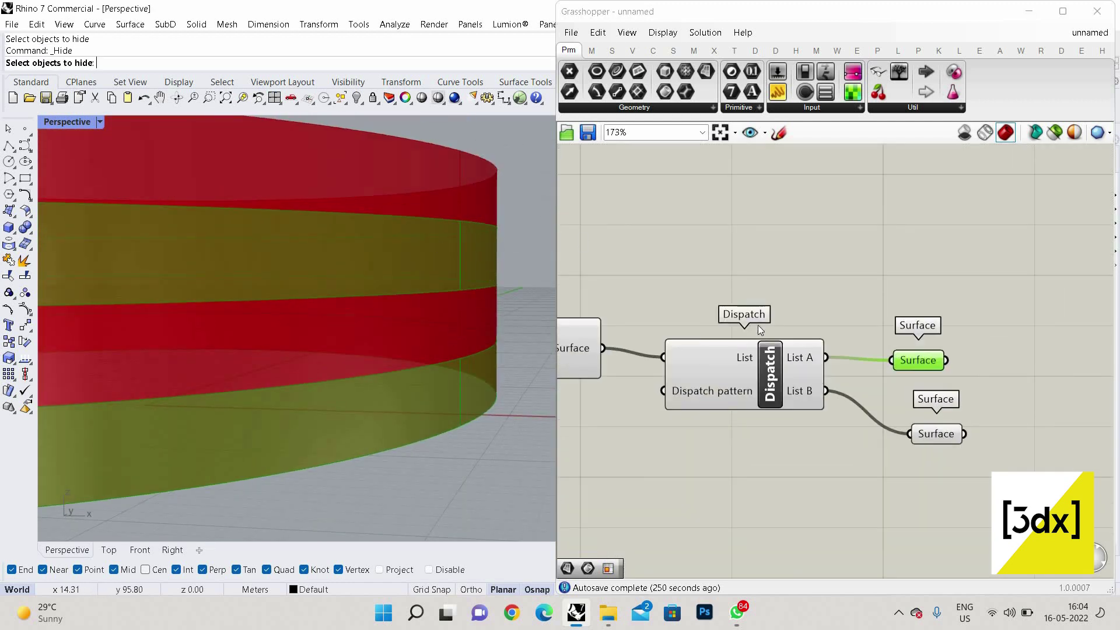
left_click(933, 434)
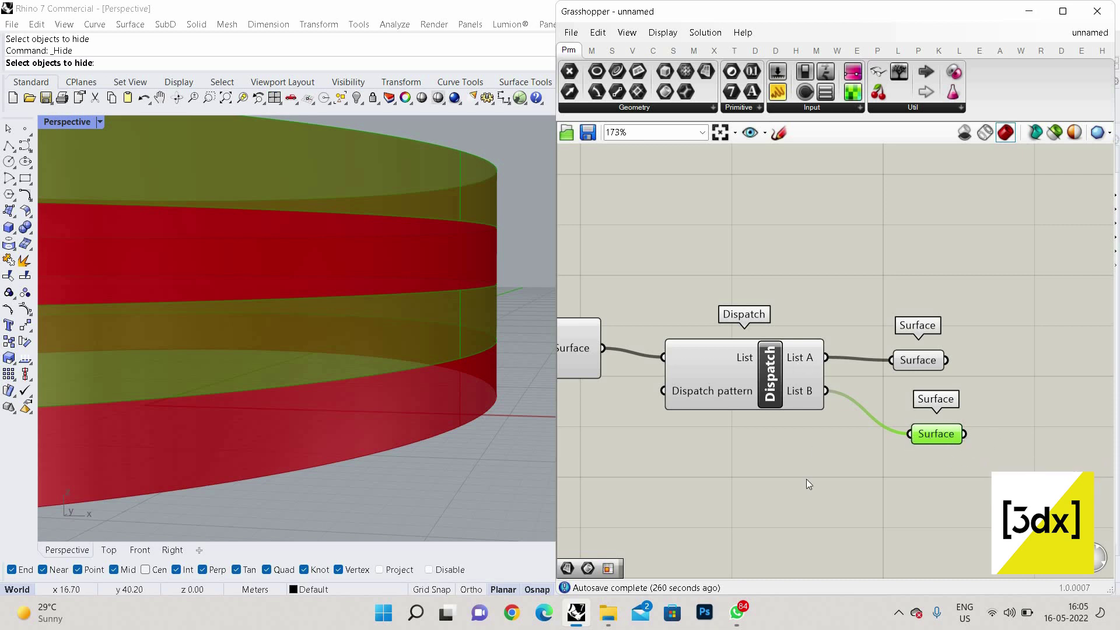
left_click_drag(806, 478, 771, 375)
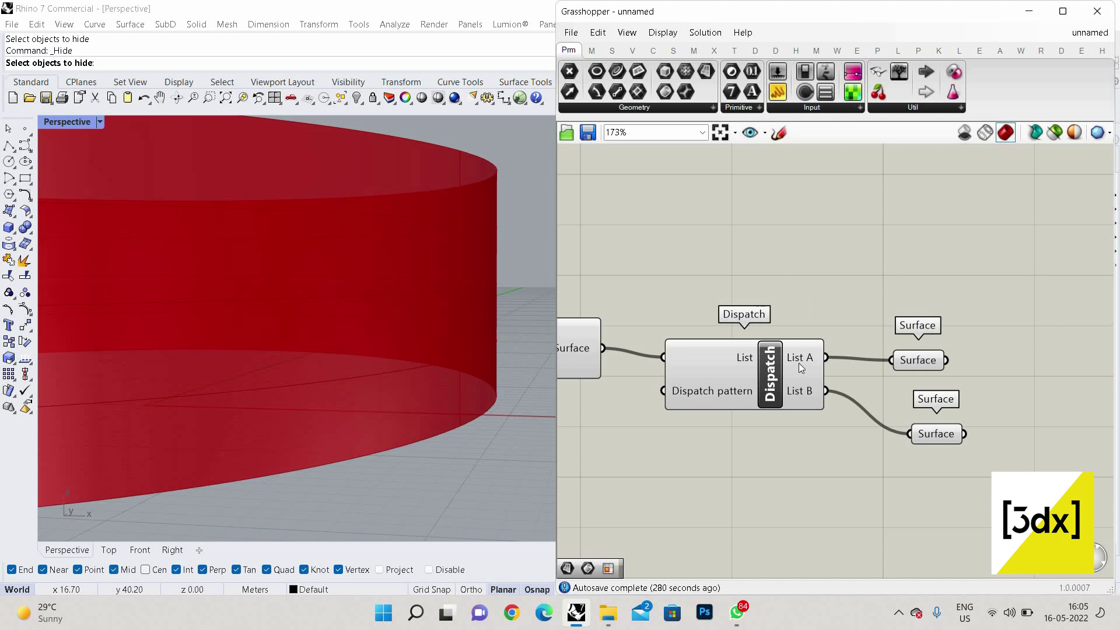
mouse_move(771, 369)
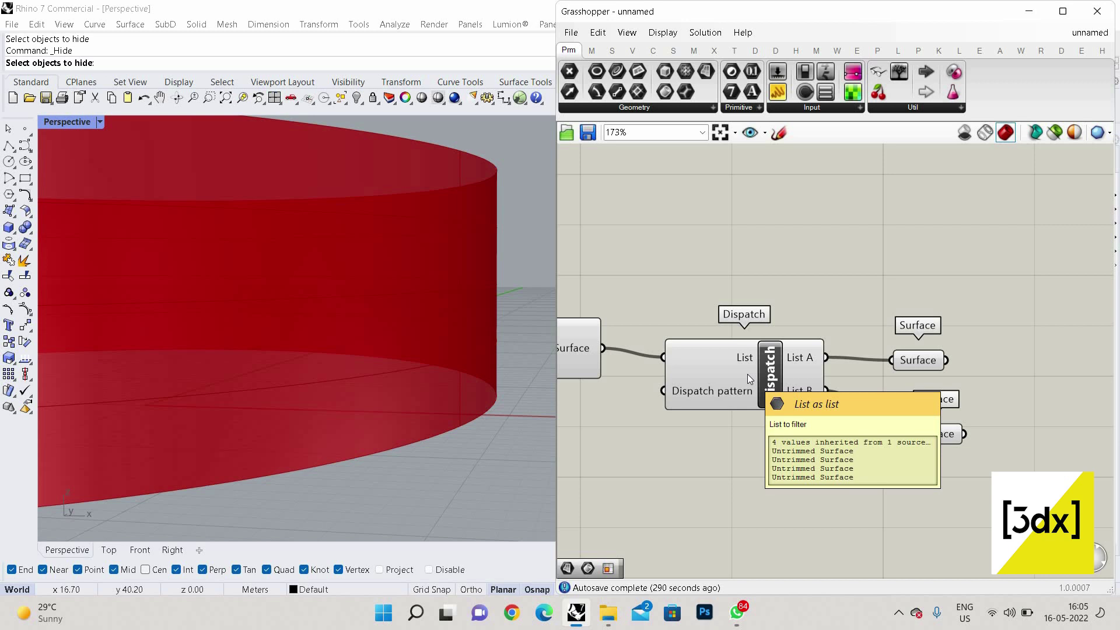
mouse_move(726, 393)
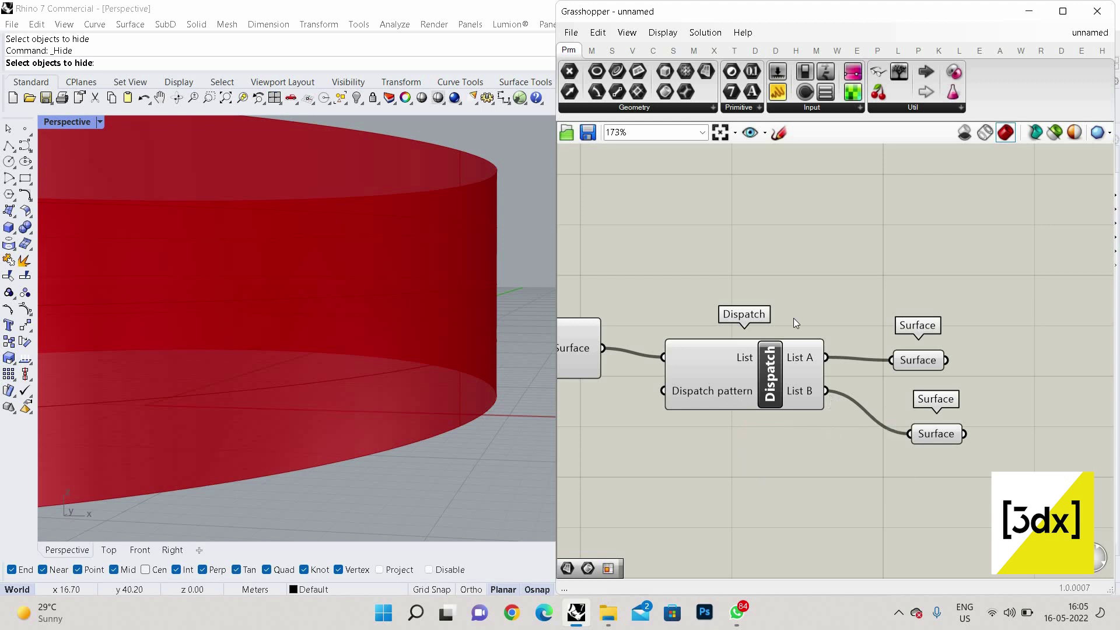
Step: Space the two Surface parameters after Dispatch far apart, with the List B one well below the List A one
scroll(796, 320, "down", 4)
right_click_drag(362, 258, 365, 274)
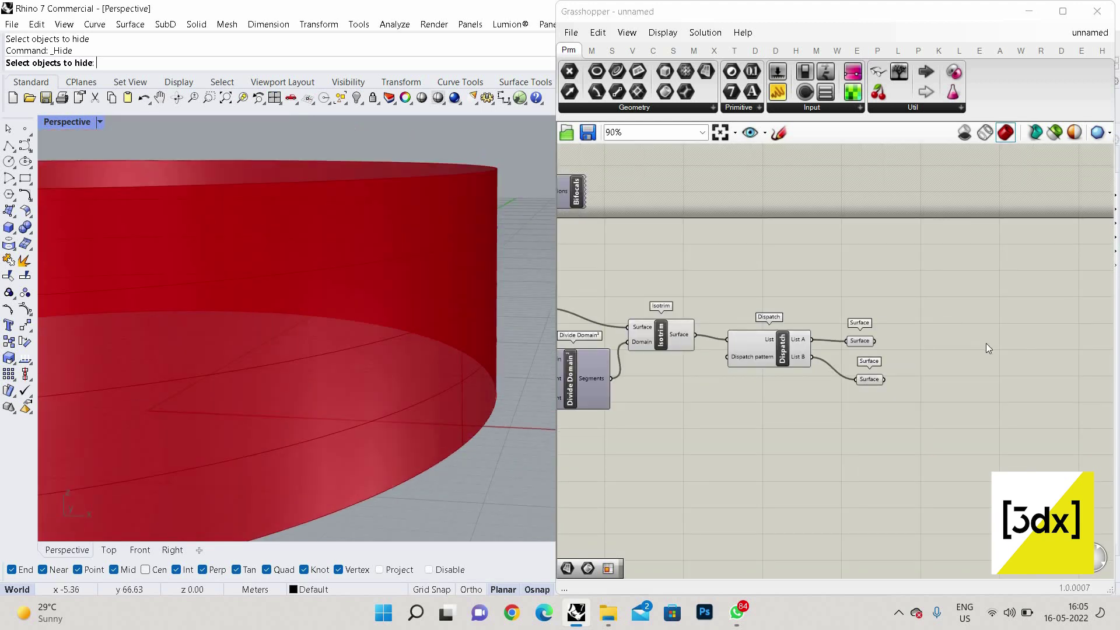
scroll(827, 407, "up", 3)
left_click_drag(792, 395, 766, 472)
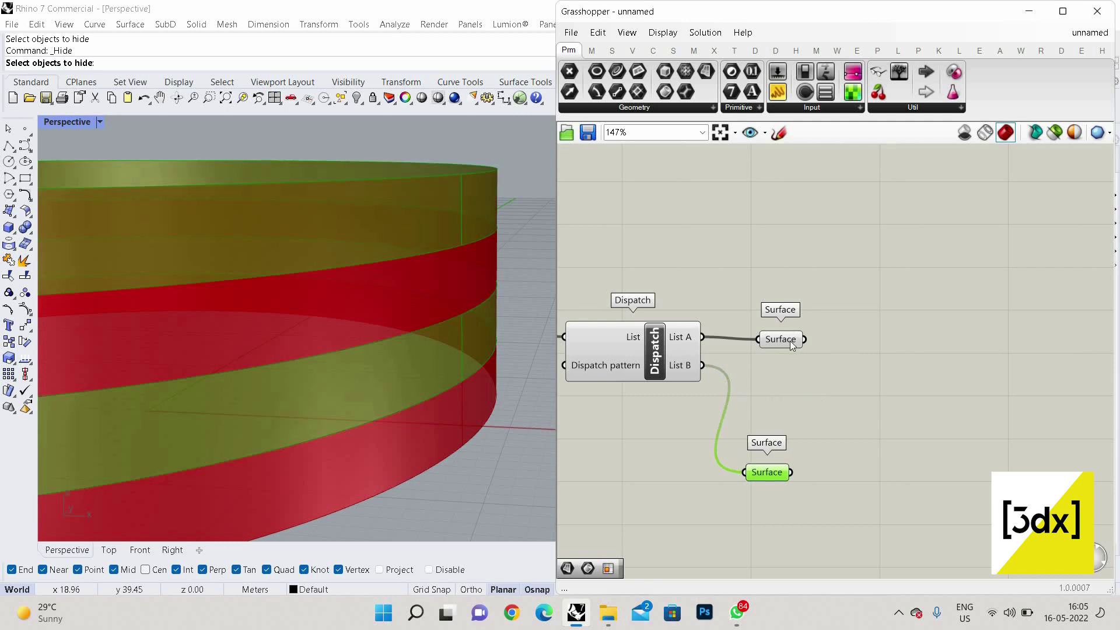
left_click(780, 339)
scroll(830, 397, "down", 4)
left_click(849, 490)
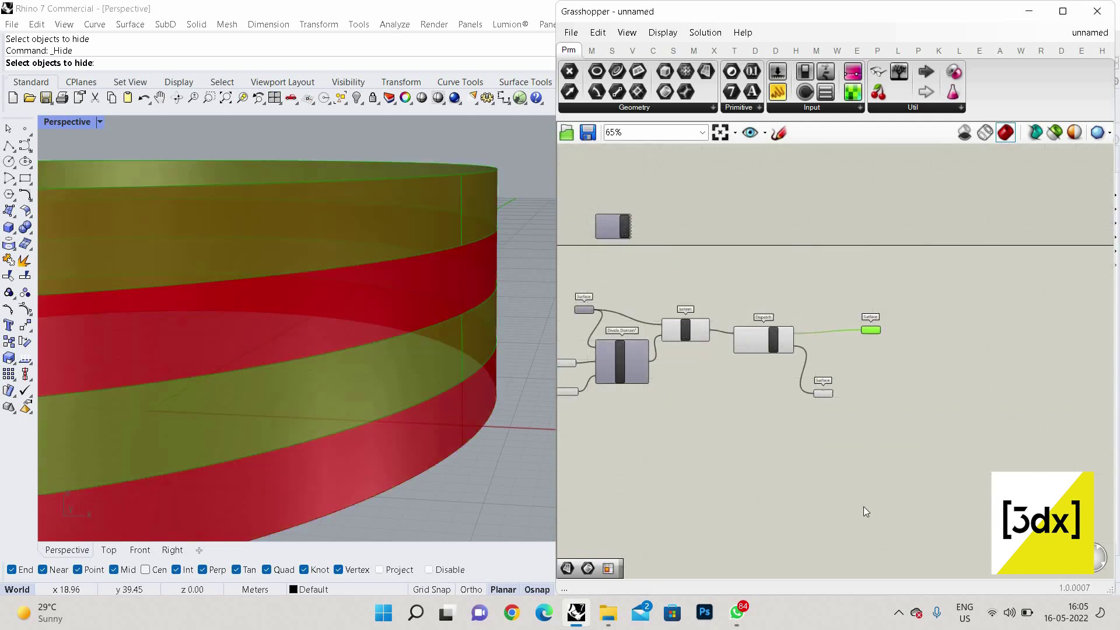
scroll(700, 320, "up", 3)
scroll(618, 281, "down", 3)
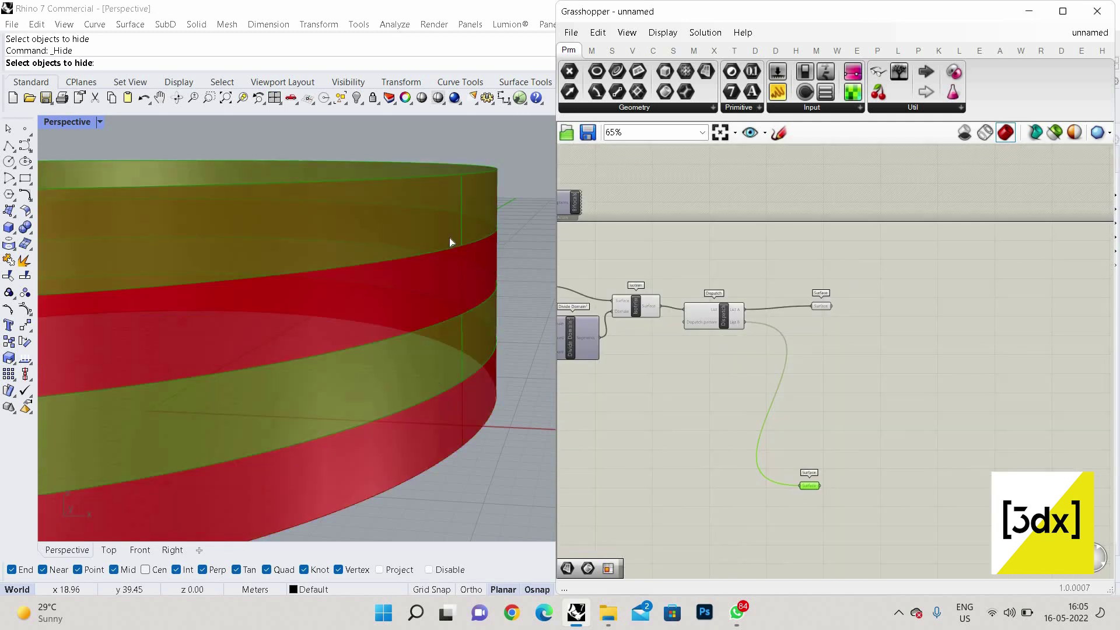
Step: Select the List A Surface parameter and check its highlighted bands on the cylinder wall
scroll(837, 319, "up", 3)
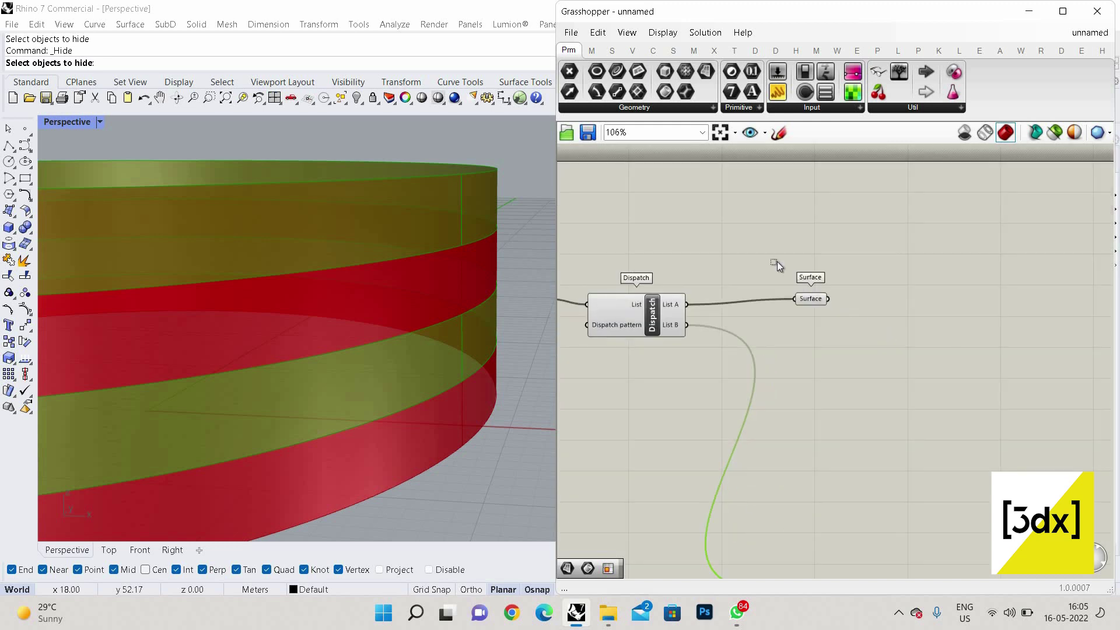
left_click(784, 271)
left_click(810, 299)
scroll(786, 429, "down", 4)
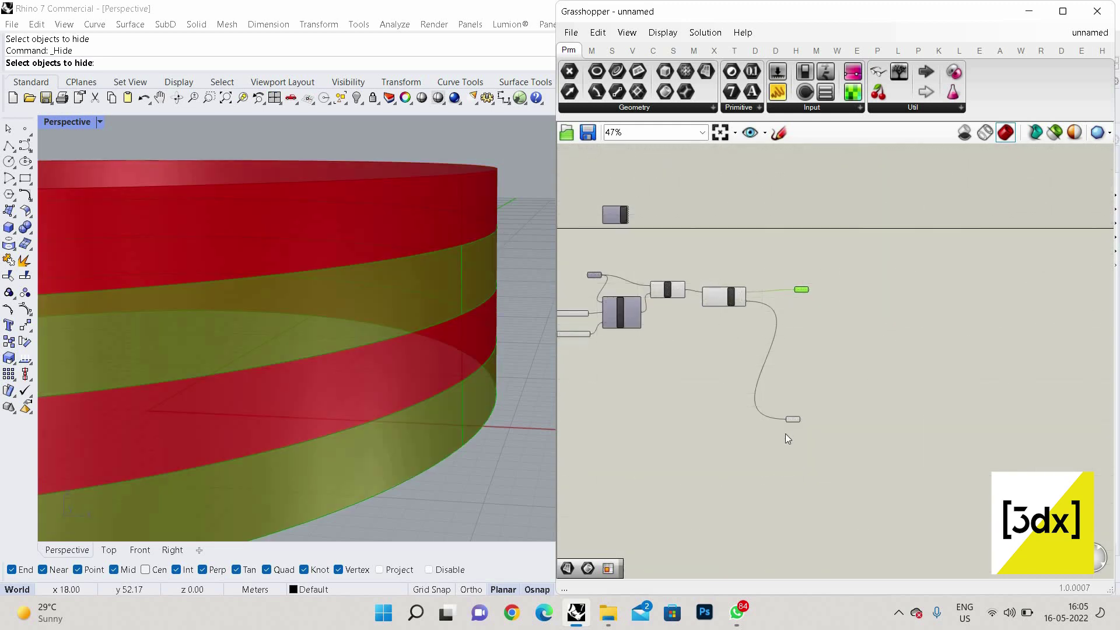
scroll(827, 291, "up", 3)
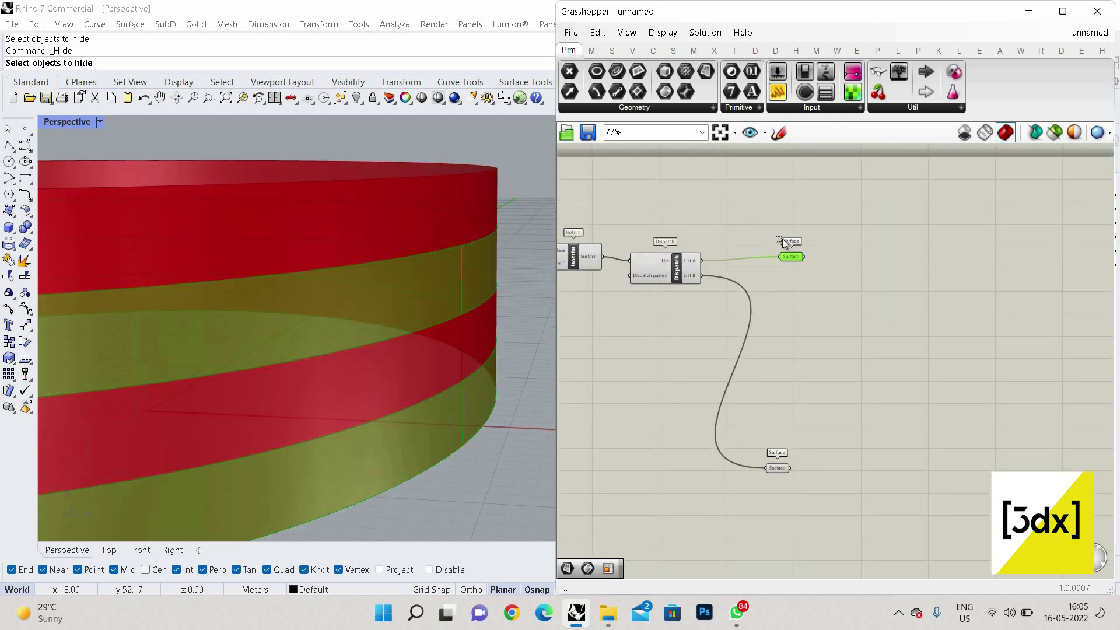
left_click_drag(751, 229, 988, 275)
scroll(935, 410, "up", 3)
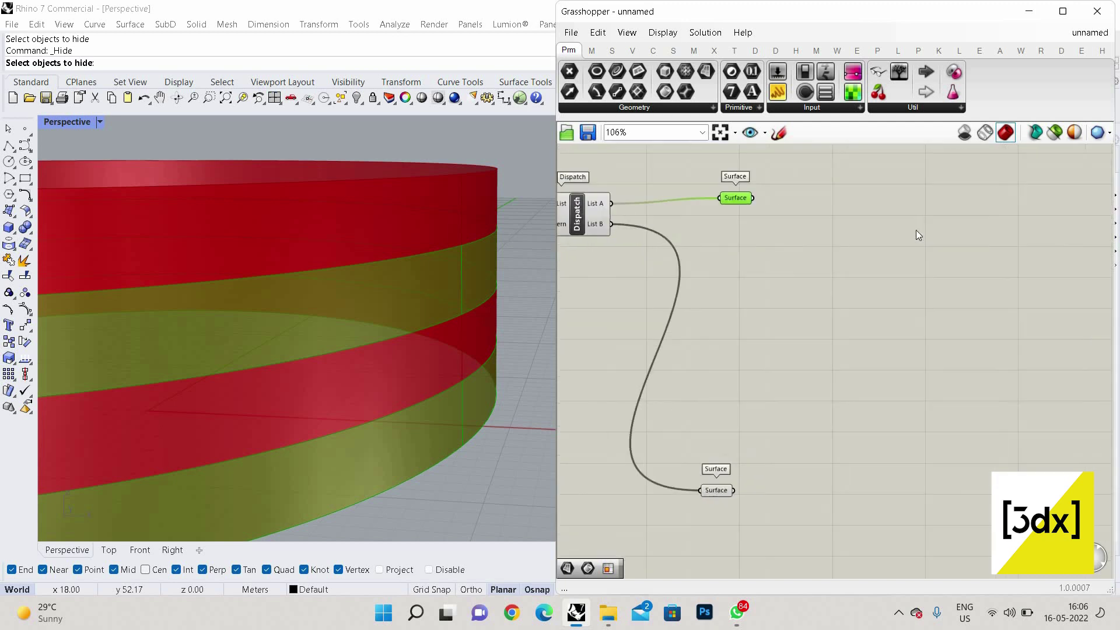
Step: Add a Quad Panels component to the canvas beyond the List A Surface parameter
scroll(901, 284, "down", 2)
scroll(902, 284, "up", 1)
double_click(902, 284)
double_click(902, 284)
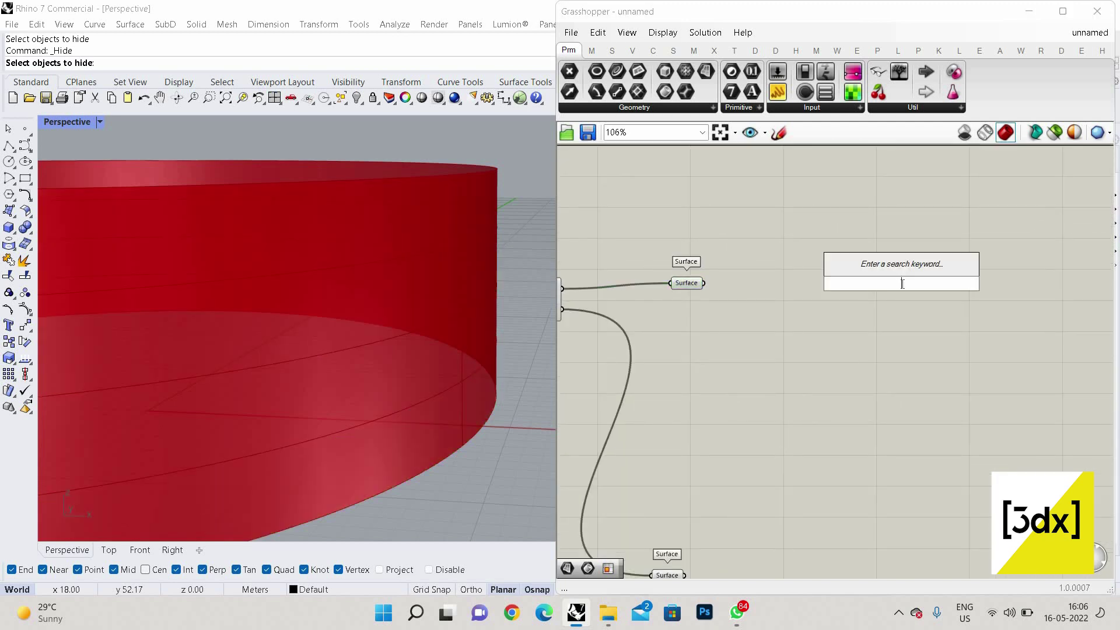
type("quad")
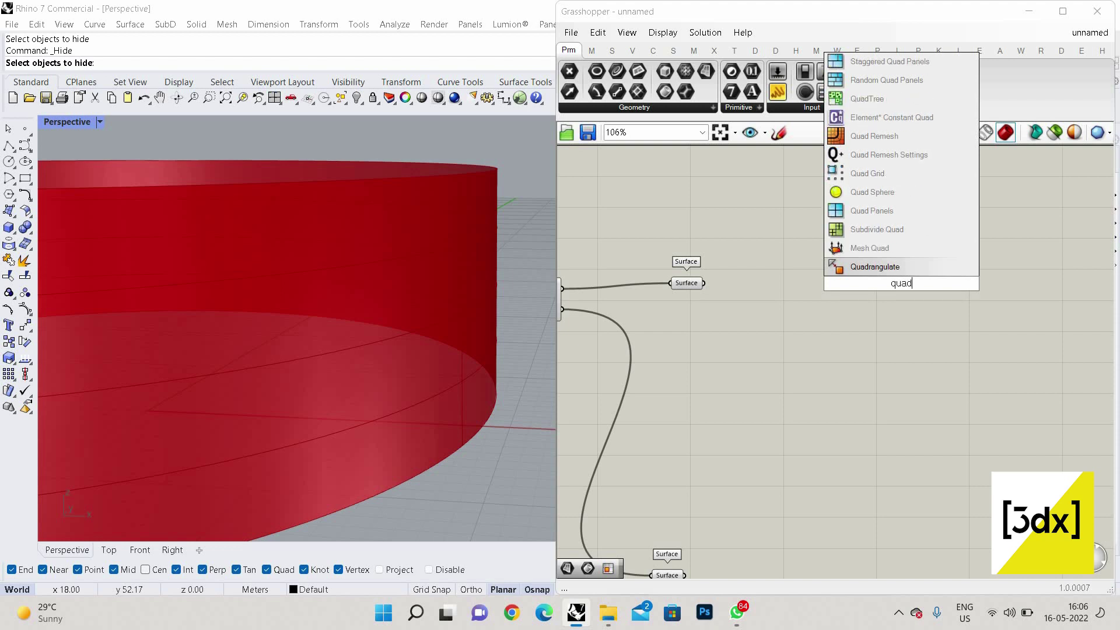
left_click(894, 209)
scroll(906, 294, "up", 3)
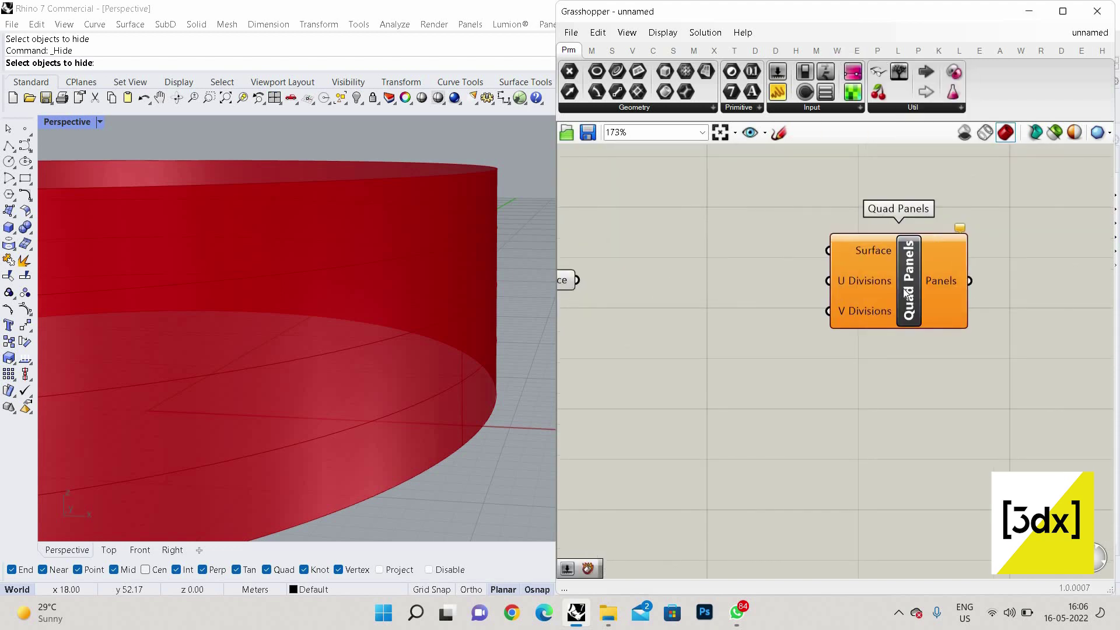
Step: Connect the List A Surface parameter to the Surface input of Quad Panels and place that component farther from the parameter
mouse_move(905, 293)
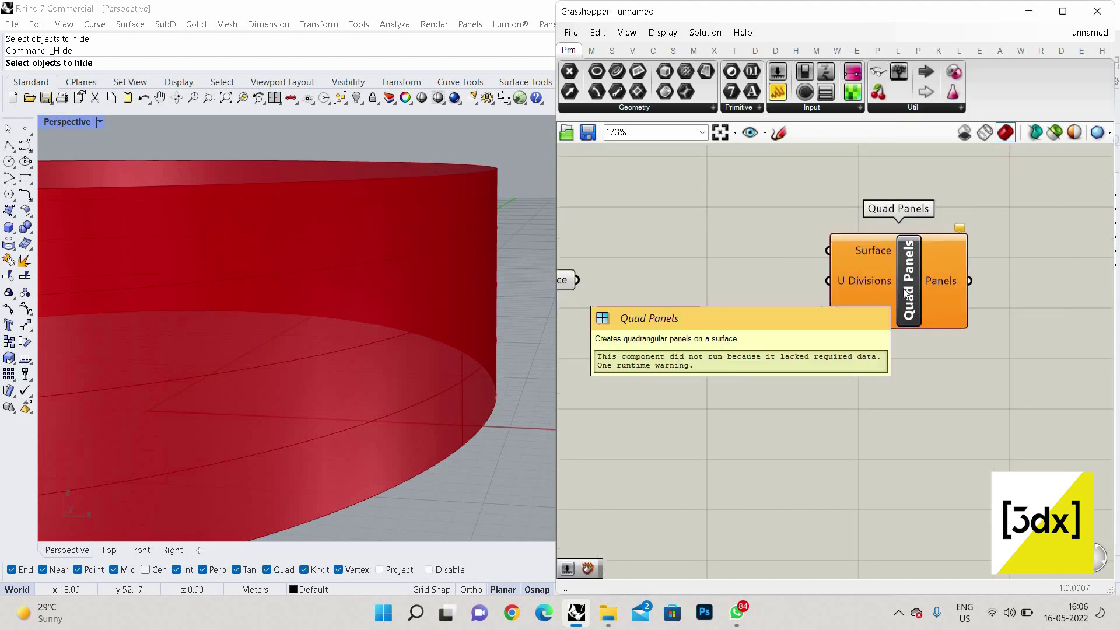
scroll(933, 304, "down", 1)
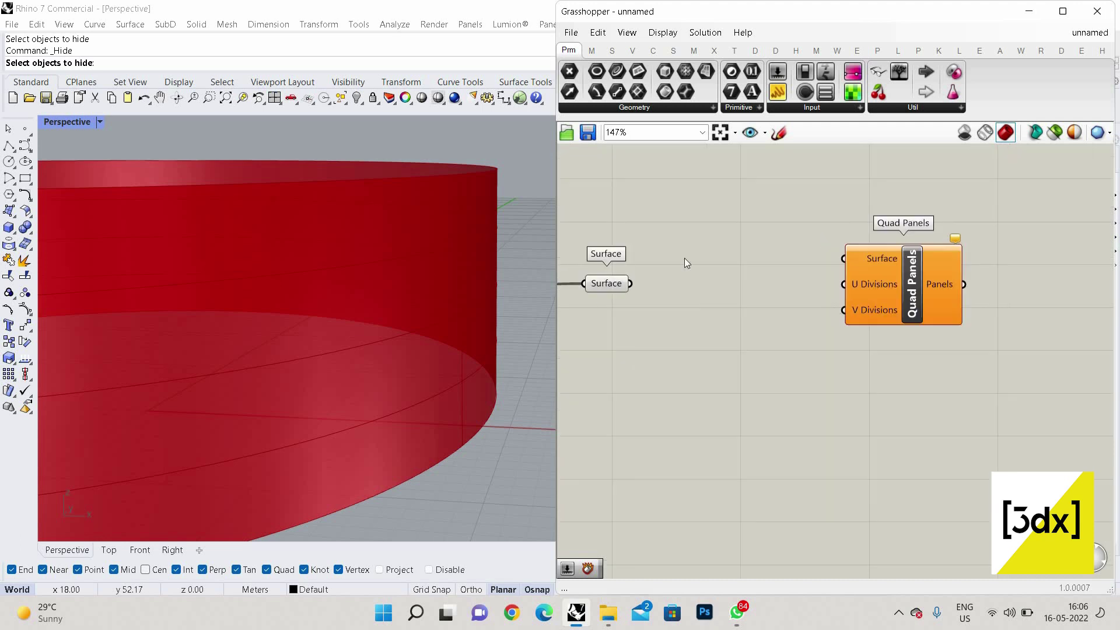
left_click_drag(630, 283, 873, 296)
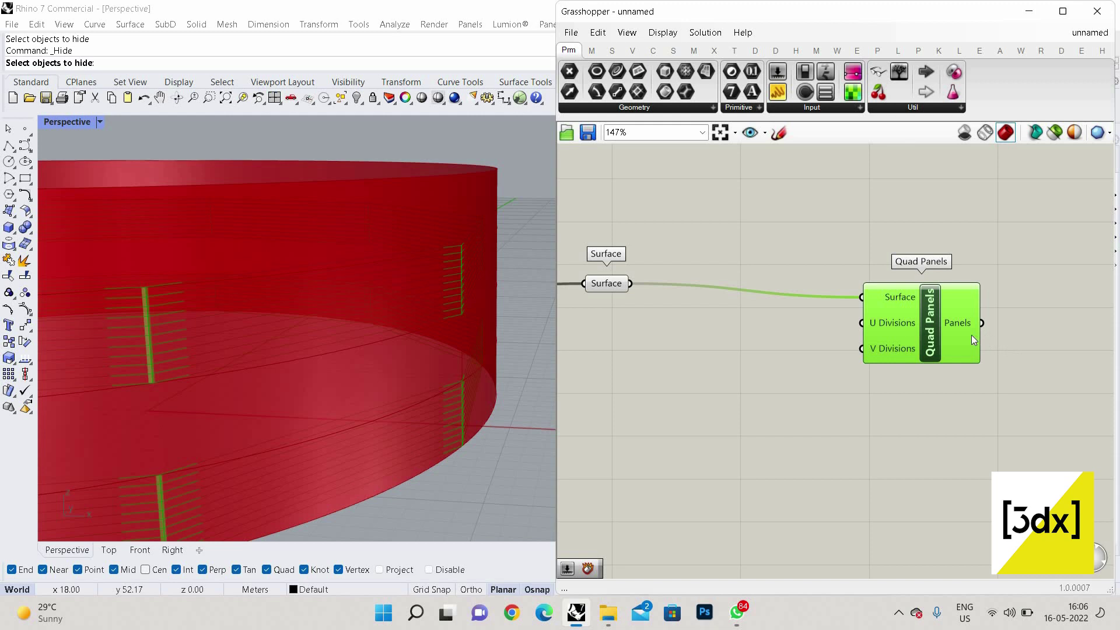
scroll(971, 334, "down", 3)
scroll(1001, 370, "up", 3)
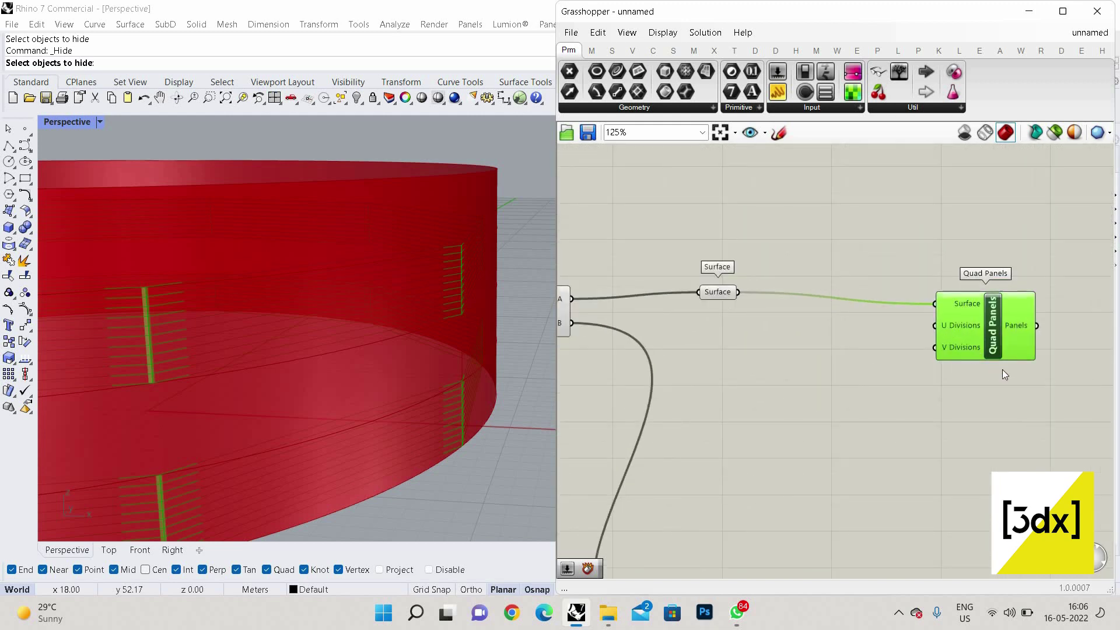
mouse_move(1002, 370)
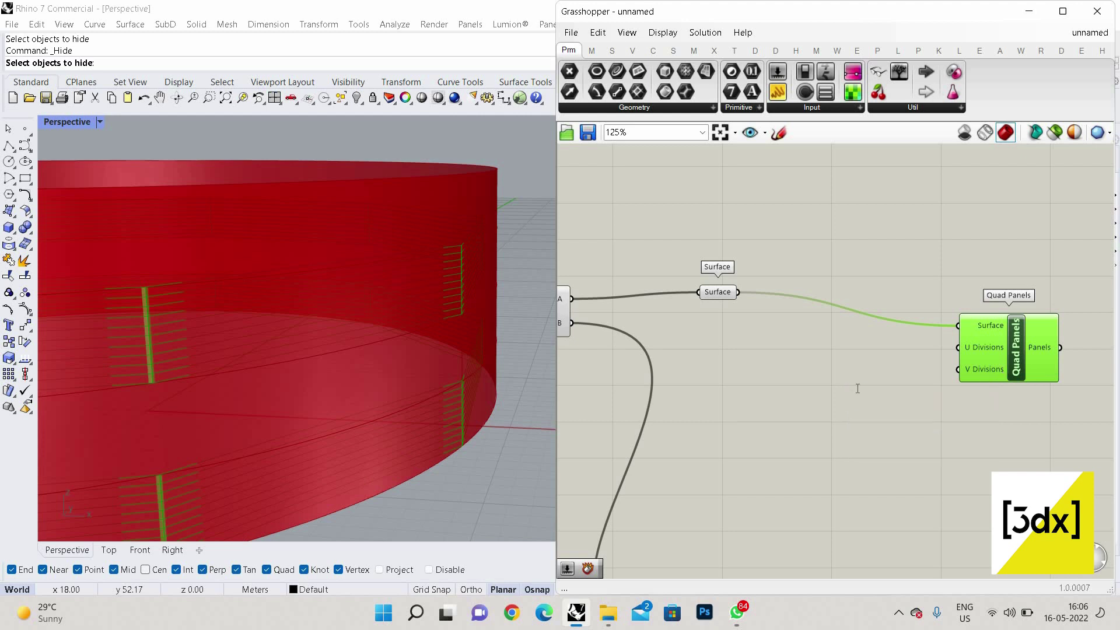
Step: Add a number slider with a value of 100 beside the Quad Panels division inputs
left_click(857, 388)
double_click(857, 389)
type("1000")
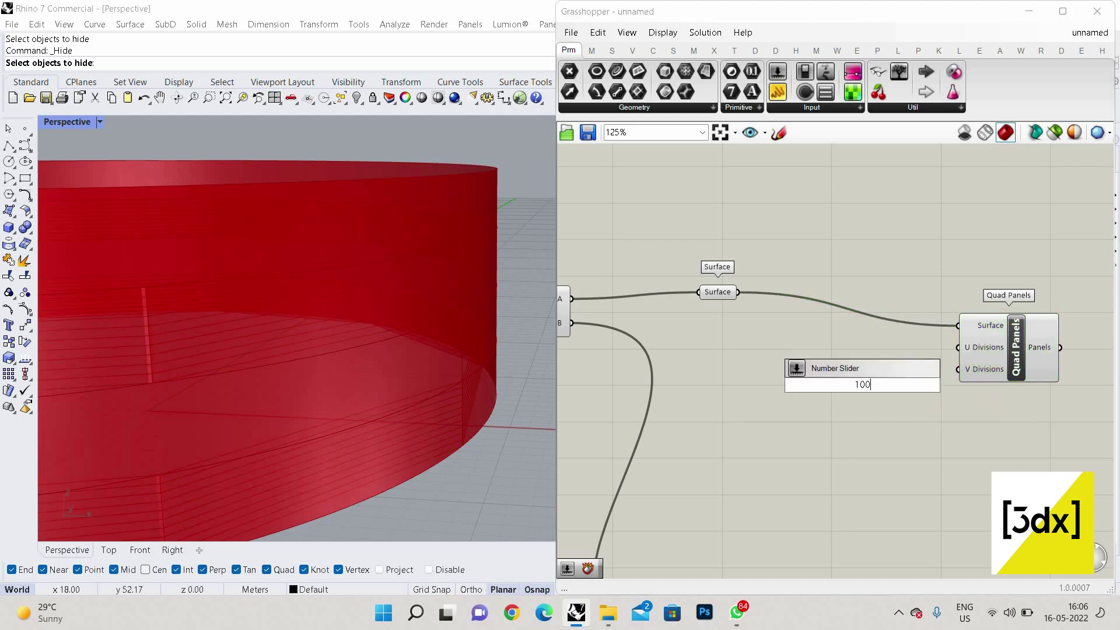
key("Return")
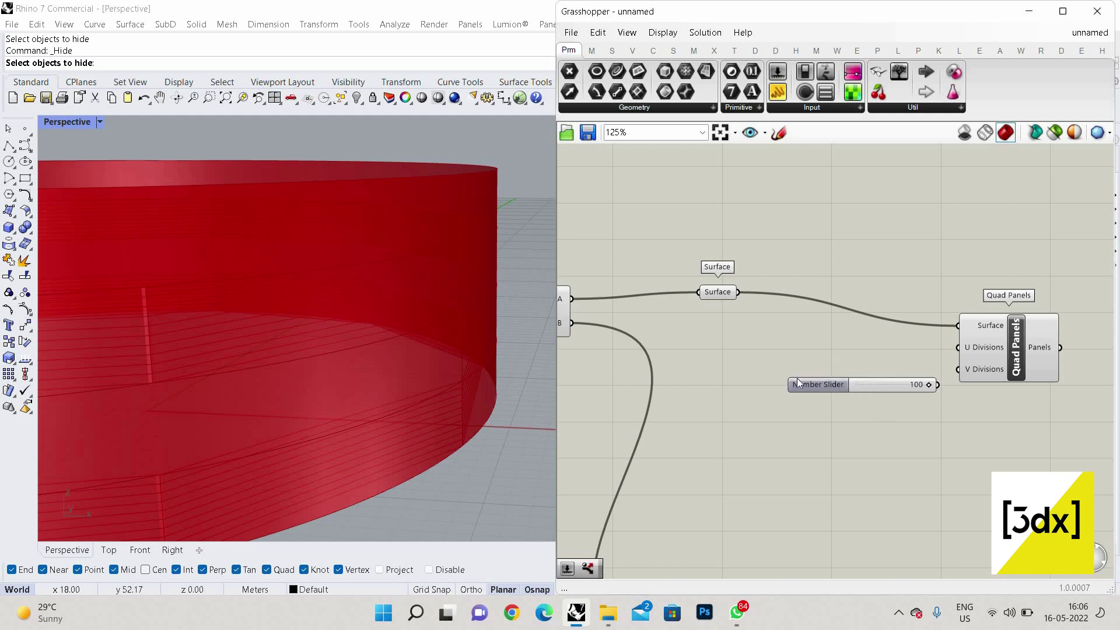
Step: Add a second number slider with a value of 1, feeding U Divisions from the 100 slider and V Divisions from this one
double_click(803, 474)
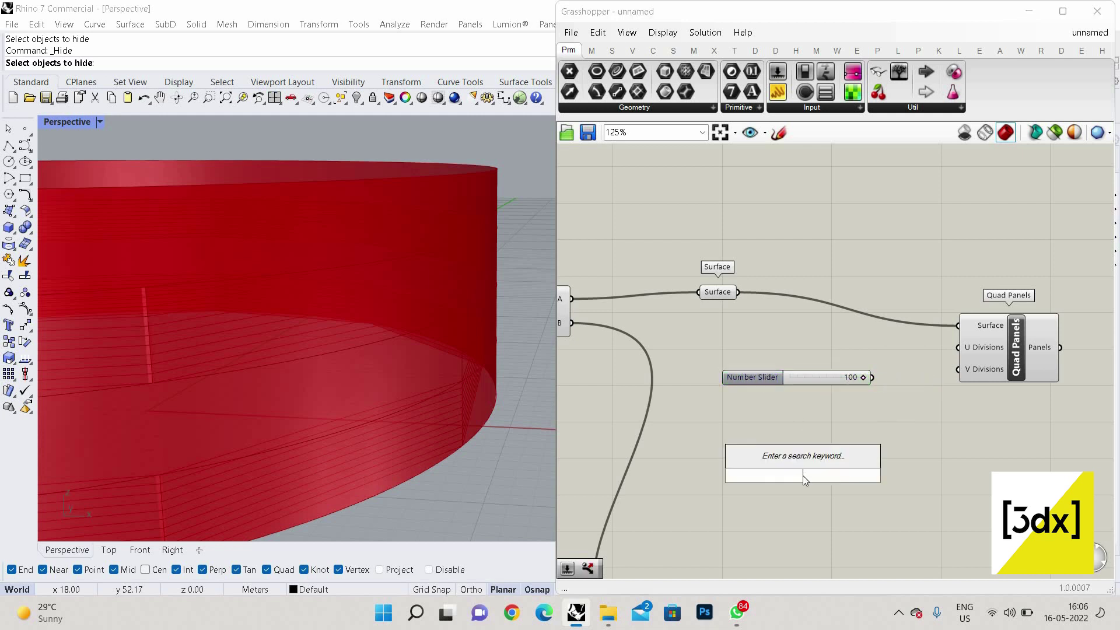
type("1")
key("Return")
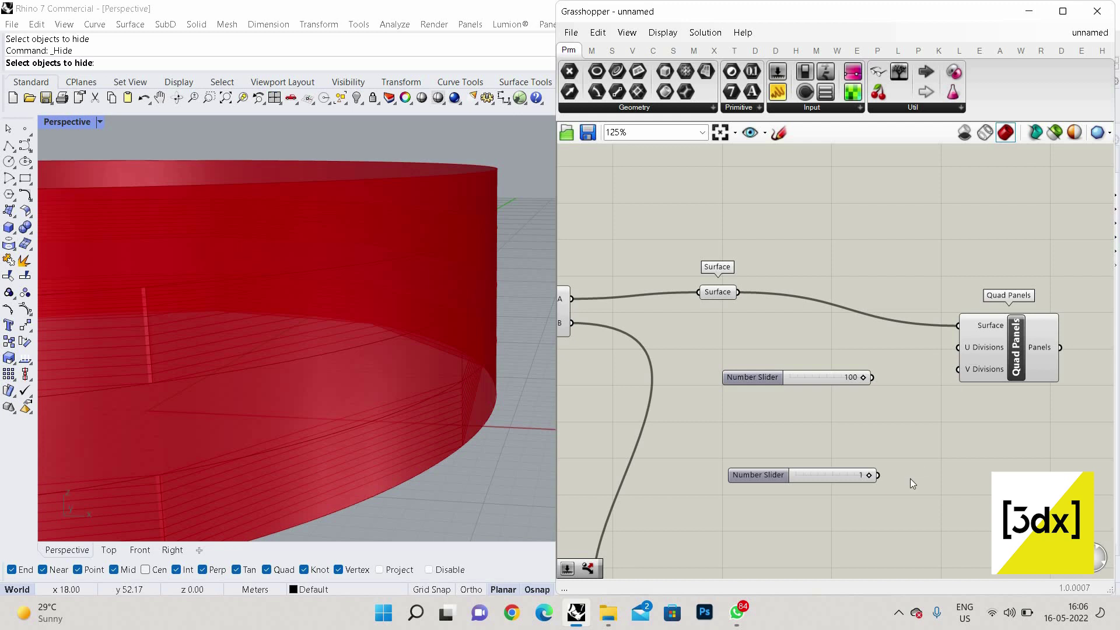
left_click_drag(878, 474, 958, 369)
Step: Turn off the preview of the components up to Dispatch and of the List B Surface parameter
scroll(978, 373, "down", 3)
left_click_drag(775, 392, 554, 251)
right_click(658, 286)
left_click(691, 307)
left_click(831, 510)
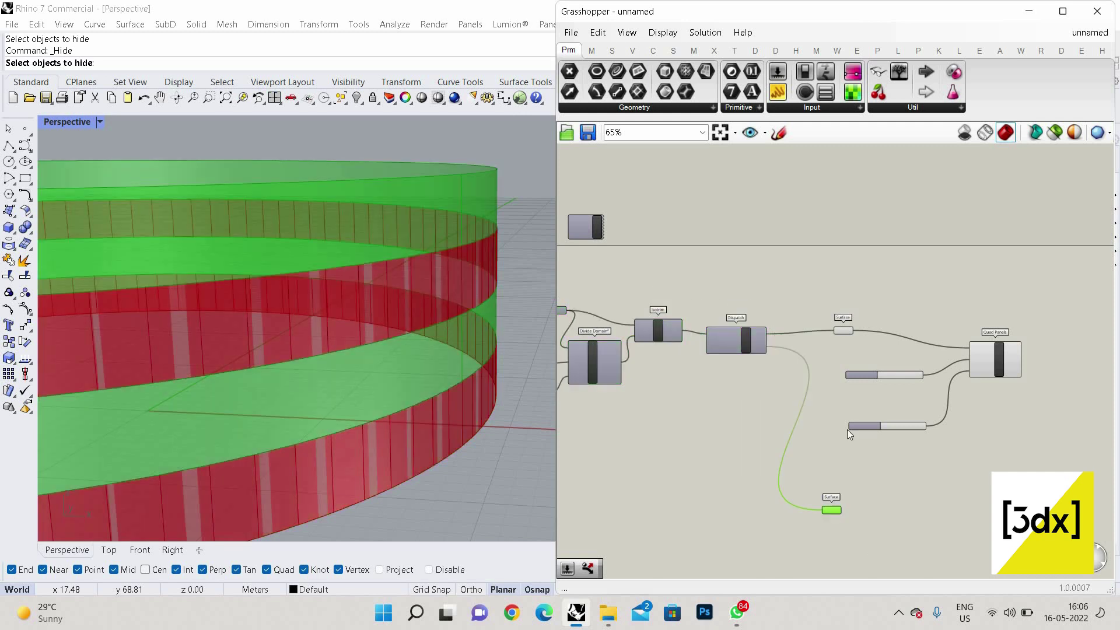
right_click(831, 511)
left_click(857, 407)
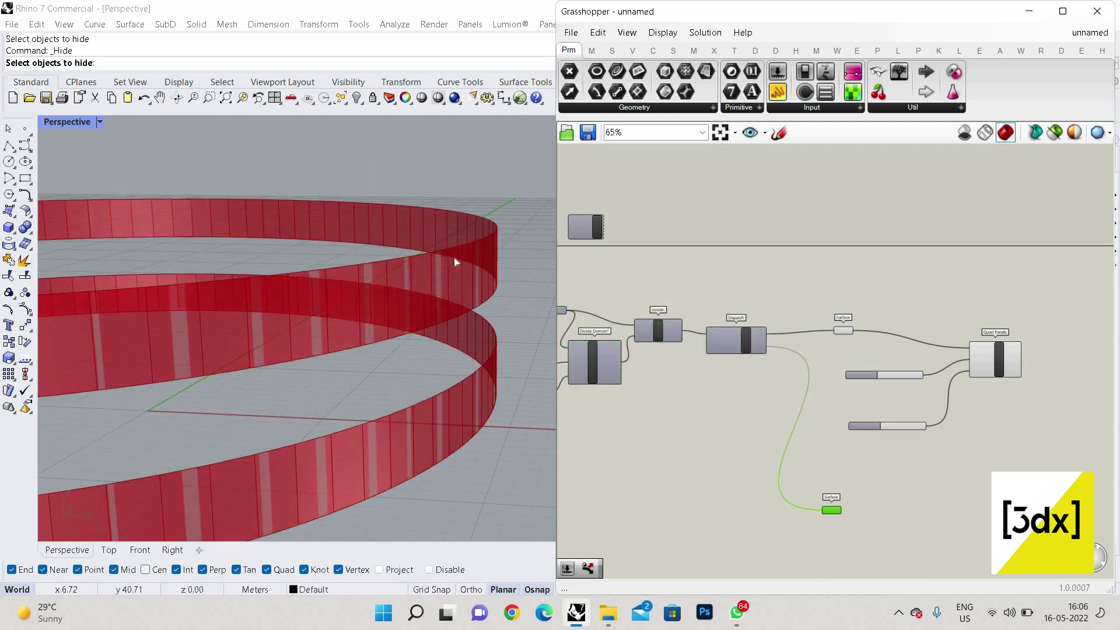
Step: Examine the panelled List A bands from several angles in the Rhino viewport and cancel Rhino's pending Hide command
scroll(454, 257, "up", 3)
right_click_drag(449, 282, 446, 169)
scroll(445, 169, "down", 4)
scroll(445, 169, "up", 3)
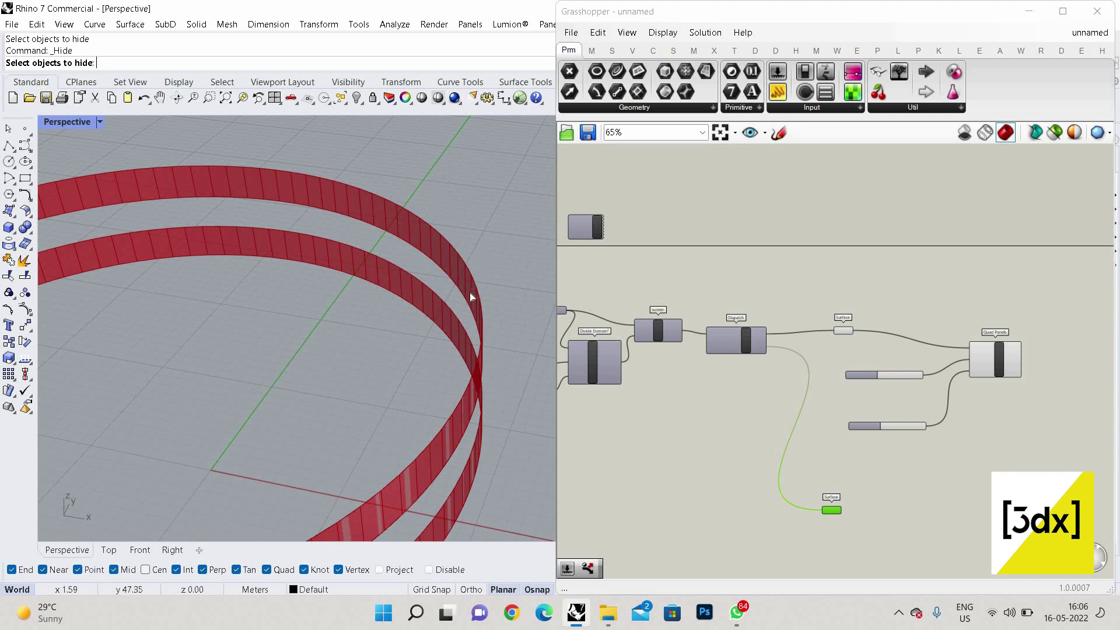
right_click_drag(470, 295, 542, 402)
scroll(423, 386, "up", 2)
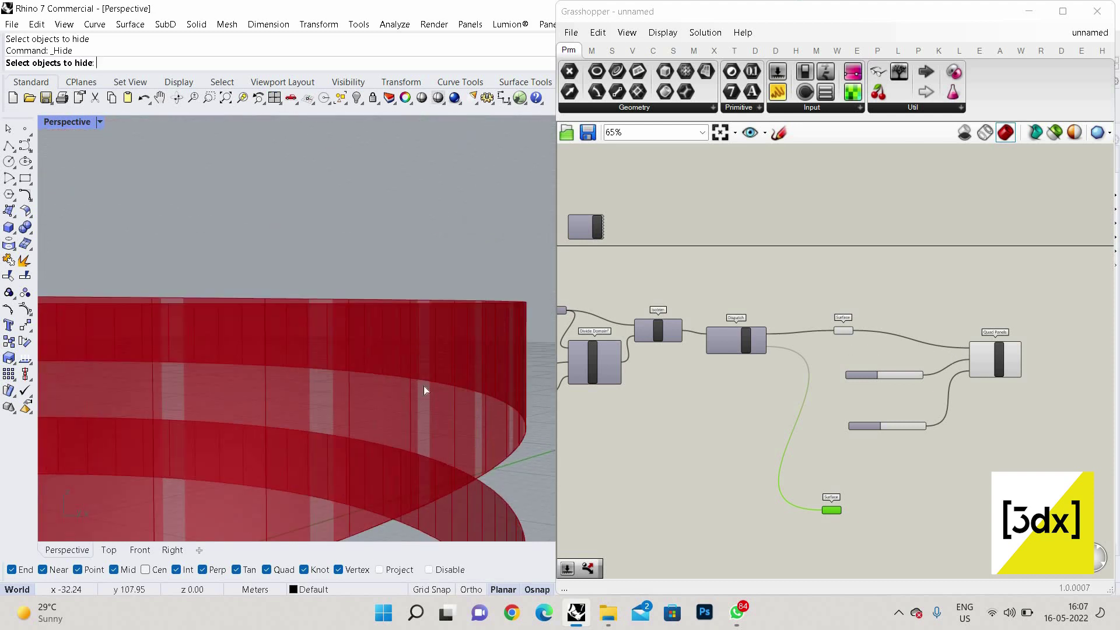
scroll(443, 385, "up", 3)
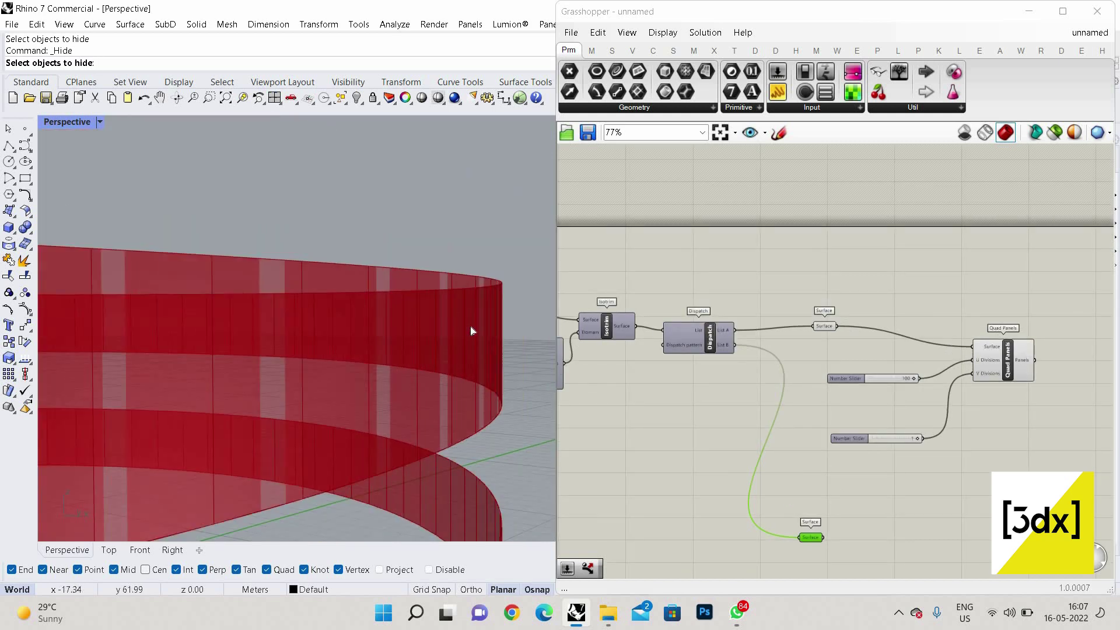
scroll(491, 317, "up", 4)
key("Escape")
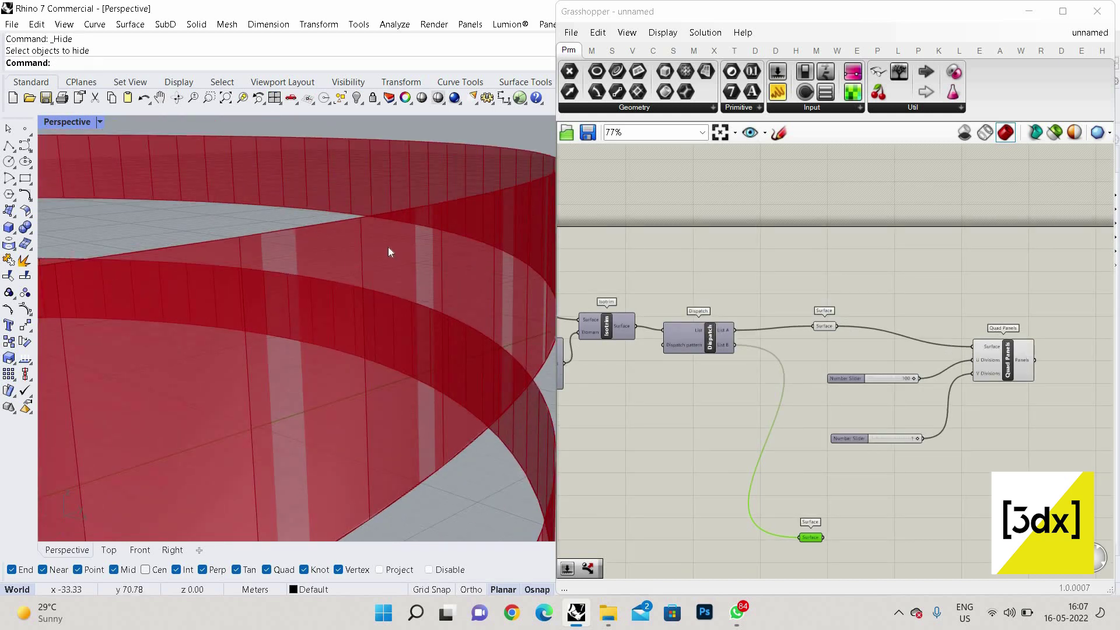
scroll(442, 259, "down", 3)
scroll(424, 260, "up", 3)
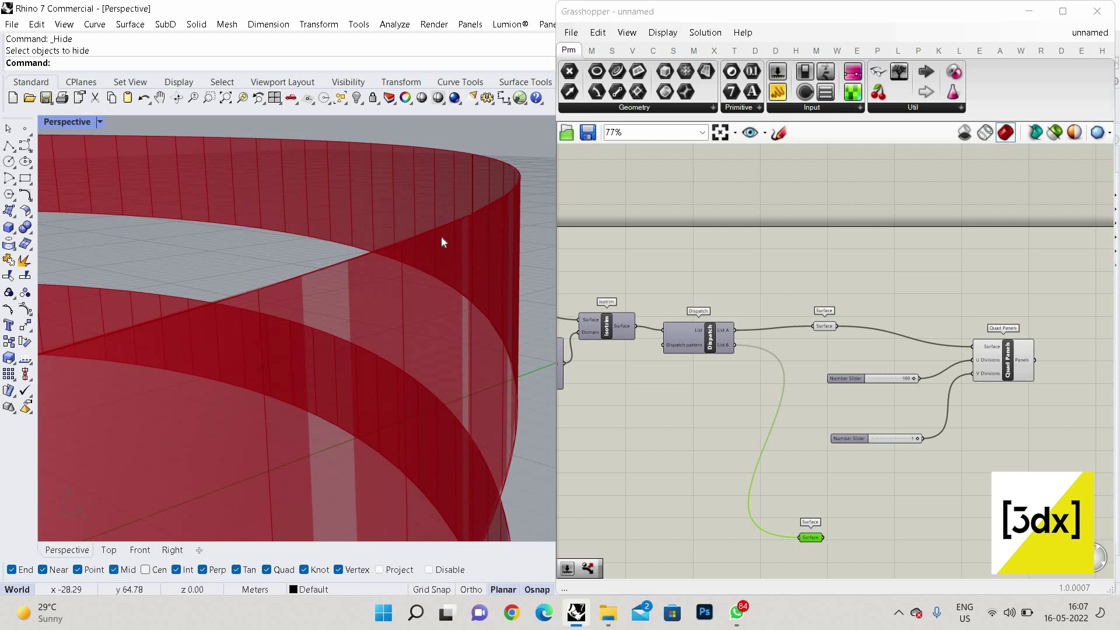
scroll(478, 225, "down", 1)
Step: Set the U Divisions slider to 35 and inspect the wider panels around the bands
scroll(910, 379, "up", 5)
left_click_drag(856, 391, 803, 393)
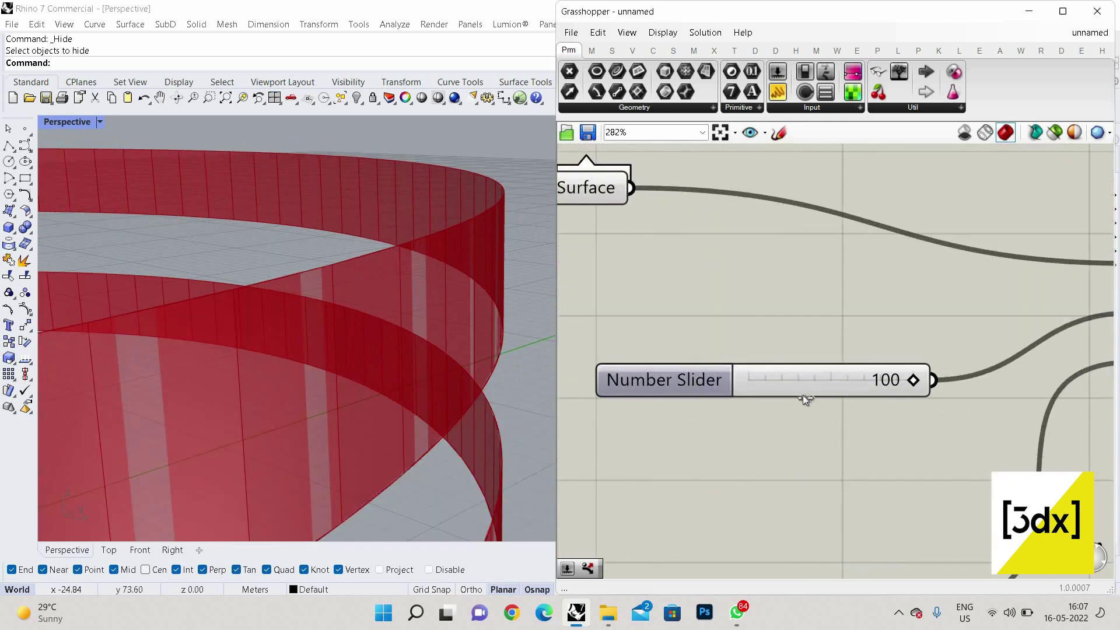
scroll(420, 333, "down", 4)
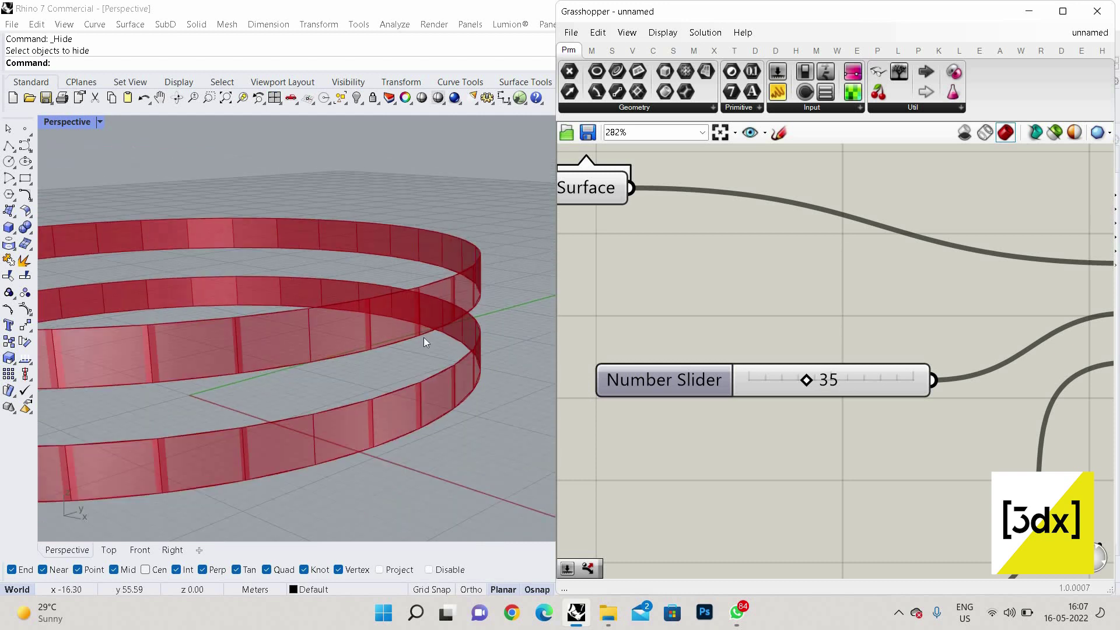
scroll(466, 303, "up", 6)
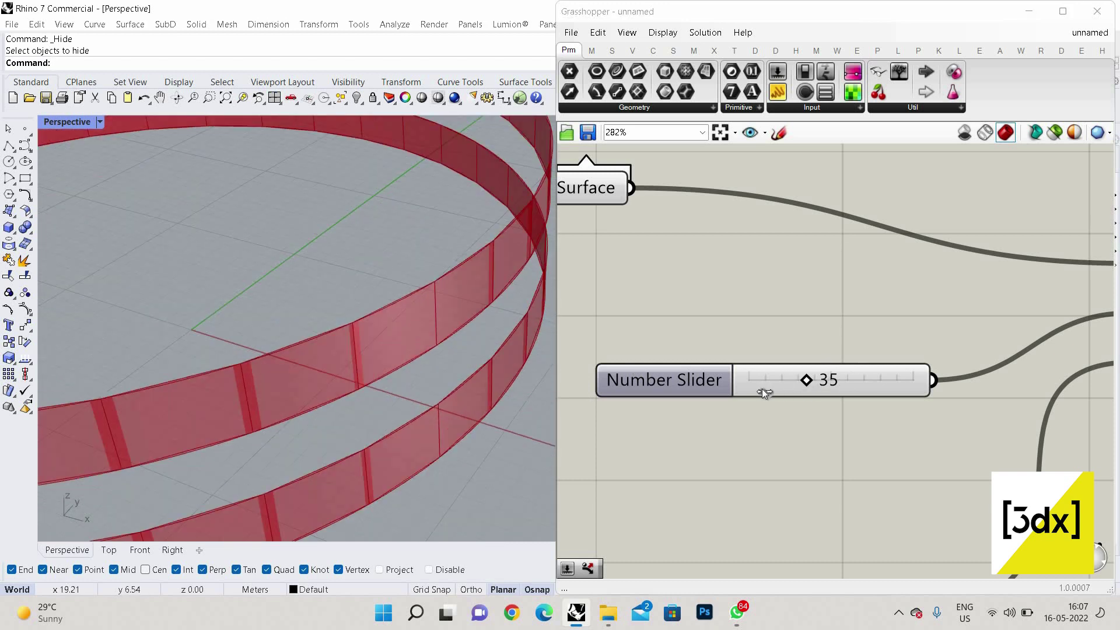
Step: Lower the U Divisions slider to 8 and inspect how the flat panels follow the circle
left_click_drag(805, 380, 762, 381)
scroll(374, 296, "down", 4)
right_click_drag(371, 292, 338, 200)
scroll(342, 336, "up", 5)
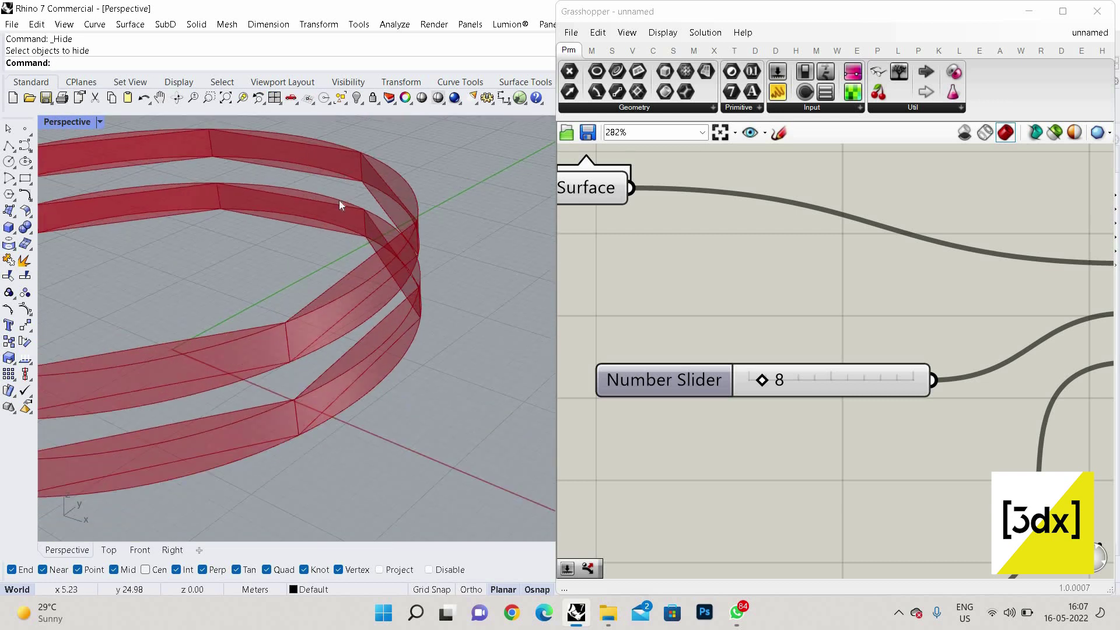
scroll(348, 324, "down", 4)
right_click_drag(349, 325, 411, 230)
scroll(425, 314, "up", 3)
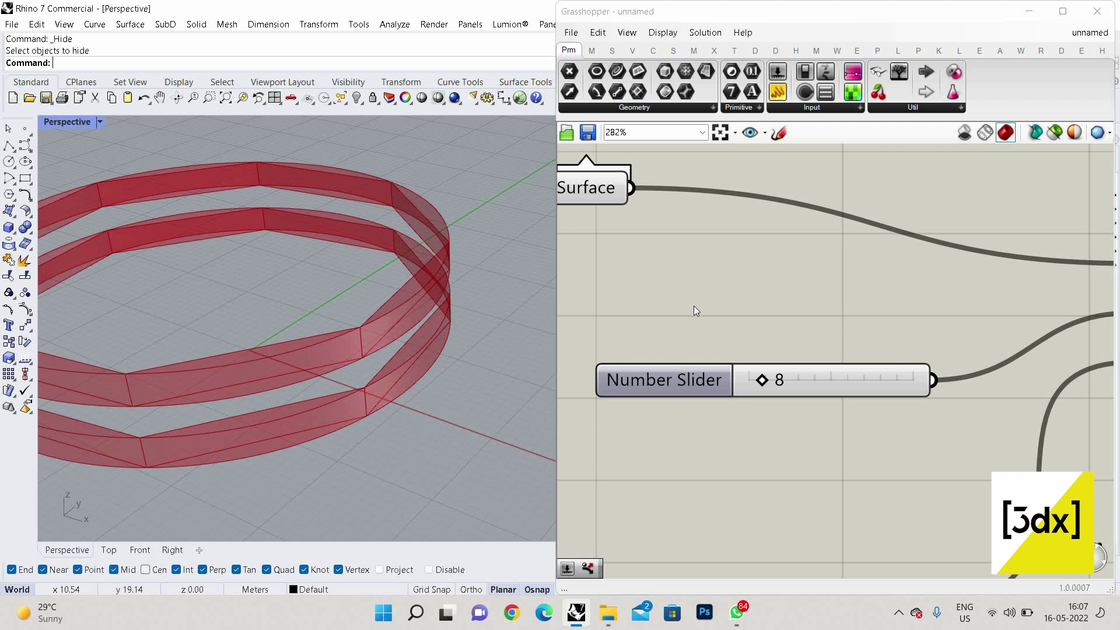
Step: Set the U Divisions slider back to 100 for finely divided panels
scroll(729, 294, "down", 2)
scroll(850, 290, "down", 2)
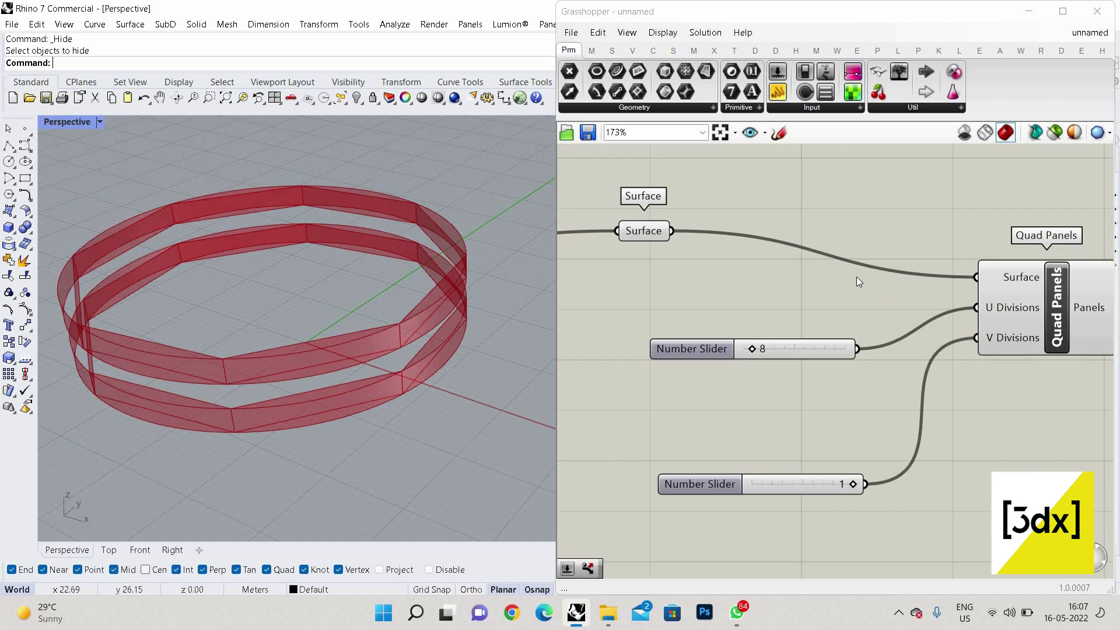
left_click_drag(758, 351, 863, 344)
scroll(485, 258, "up", 3)
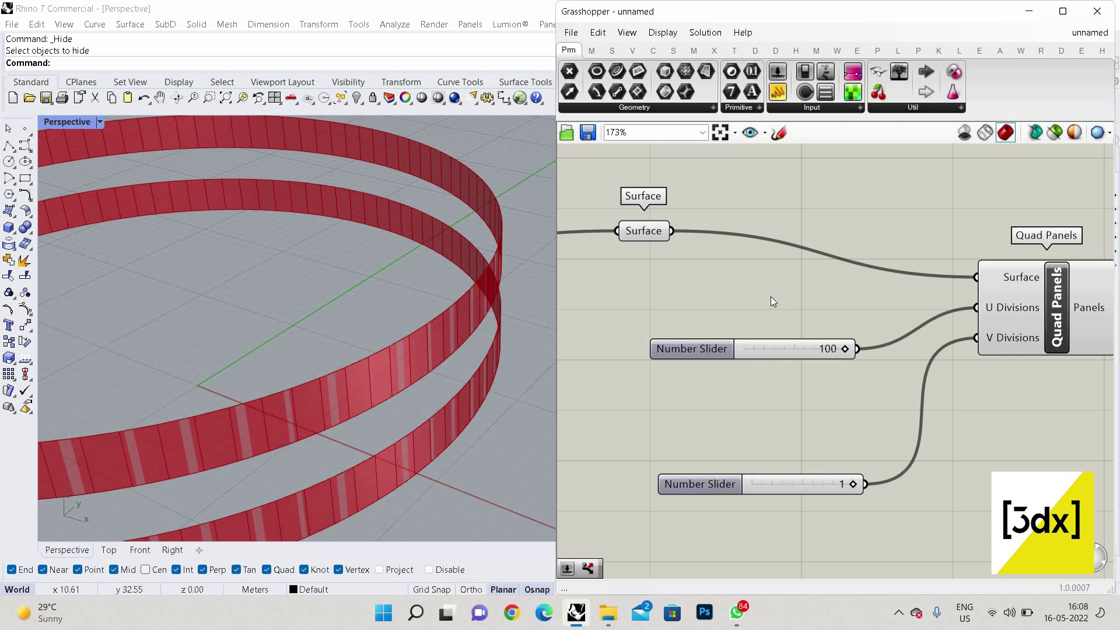
Step: Add a Range component on the canvas below Quad Panels
scroll(837, 328, "down", 4)
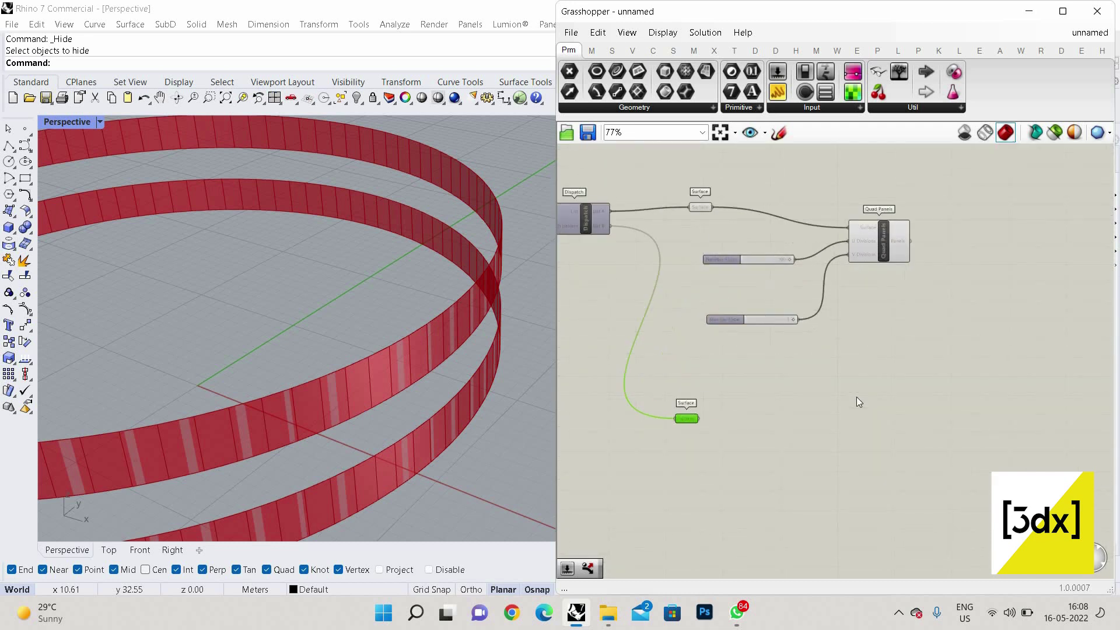
scroll(873, 350, "up", 3)
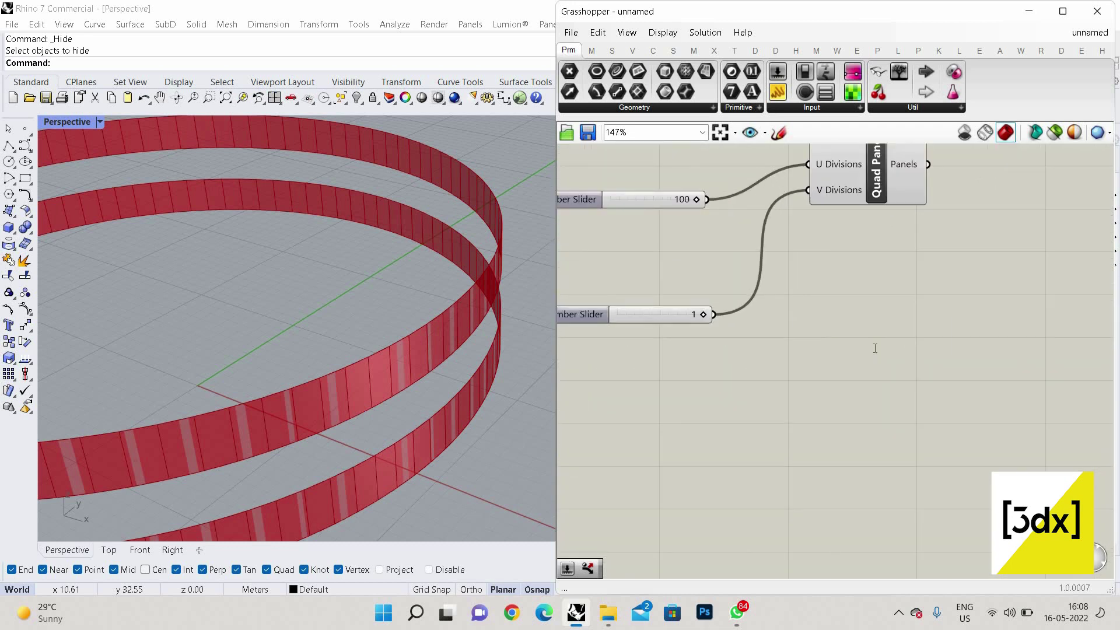
double_click(875, 348)
type("rang")
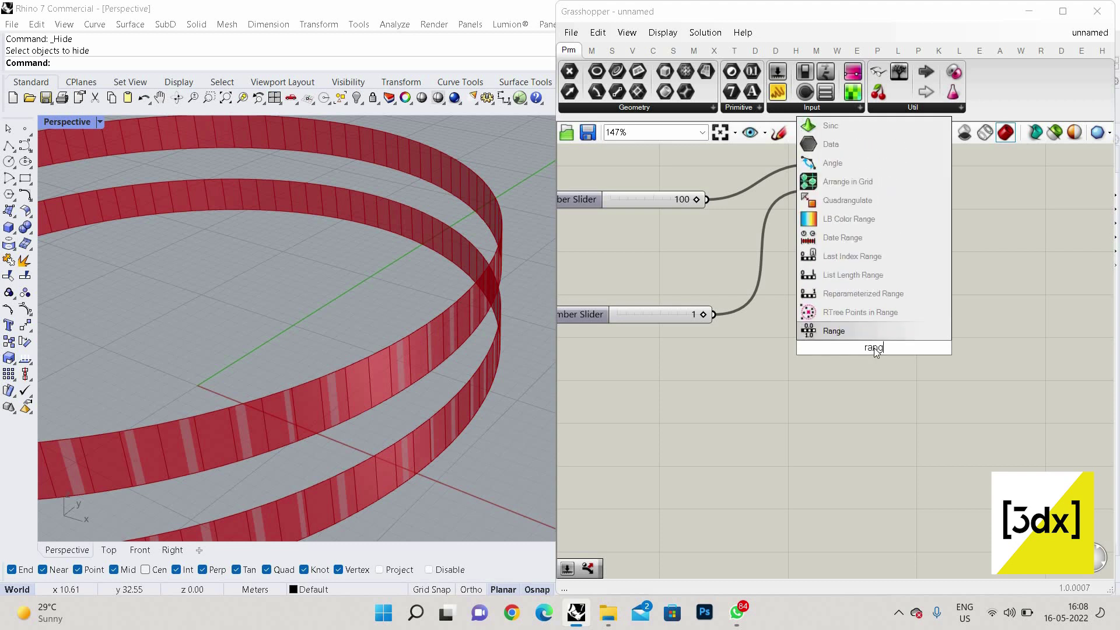
type("e")
key("Return")
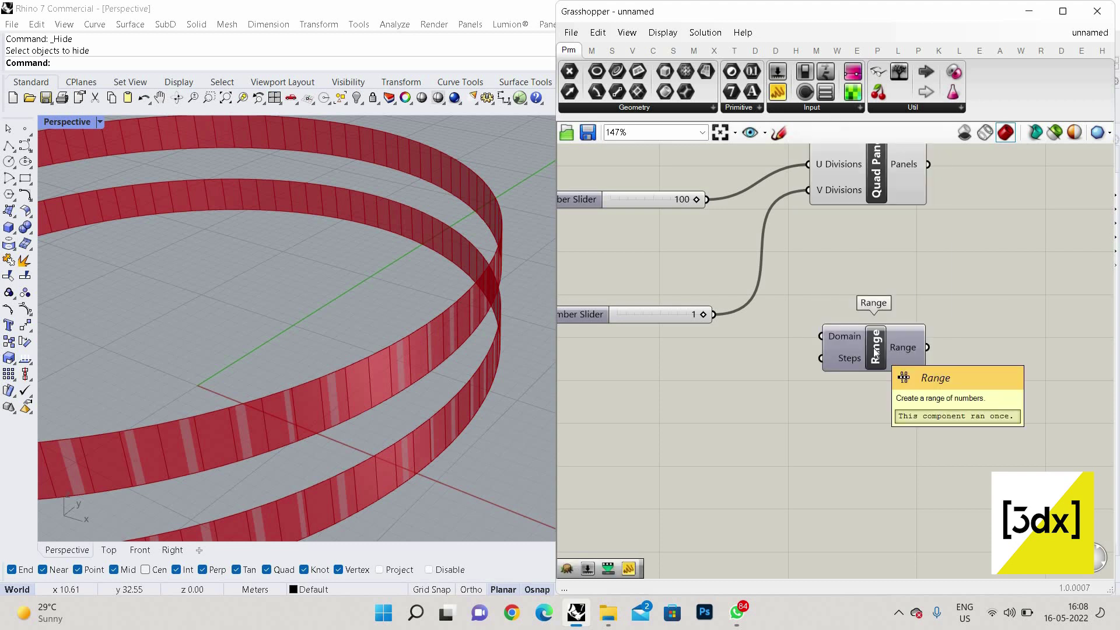
Step: Connect the U Divisions slider of 100 to the Steps input of Range as well
scroll(834, 367, "up", 2)
right_click(827, 354)
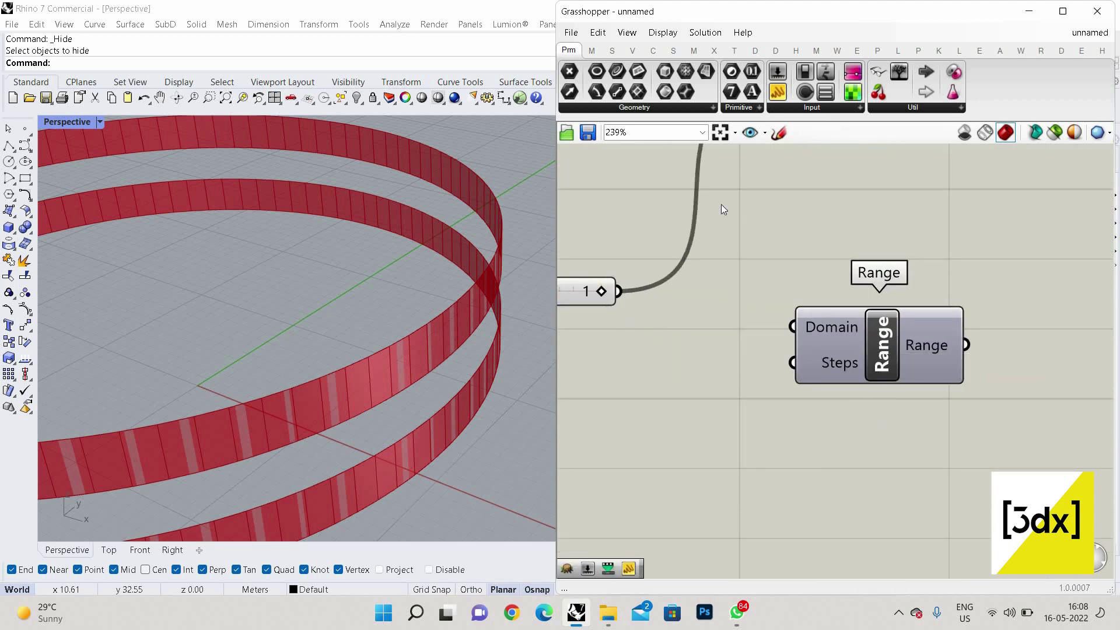
scroll(860, 357, "down", 2)
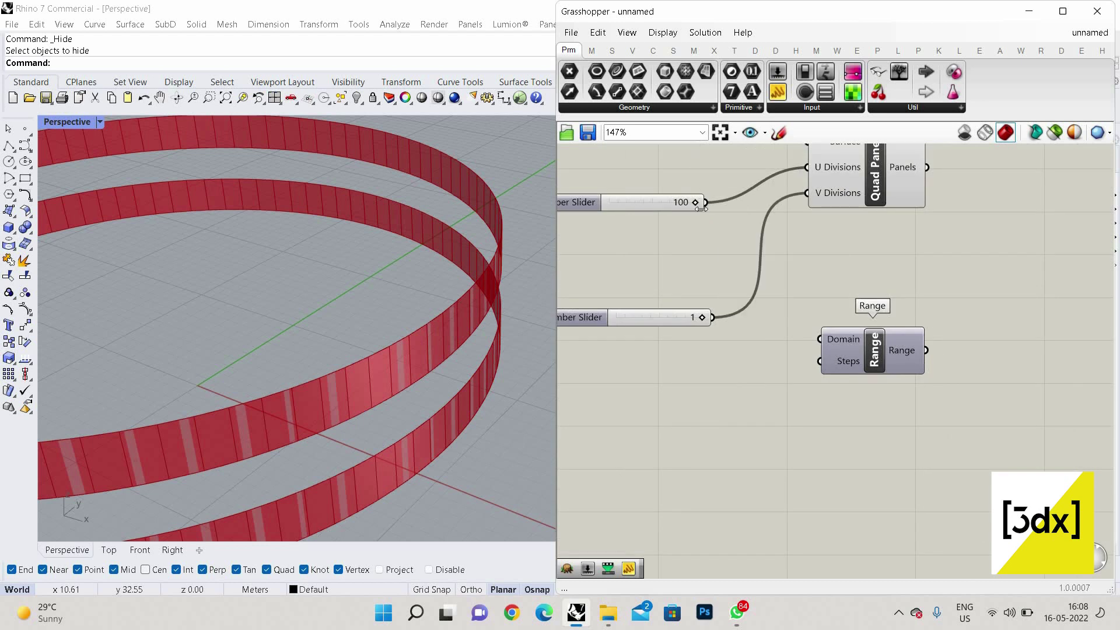
left_click_drag(705, 202, 839, 362)
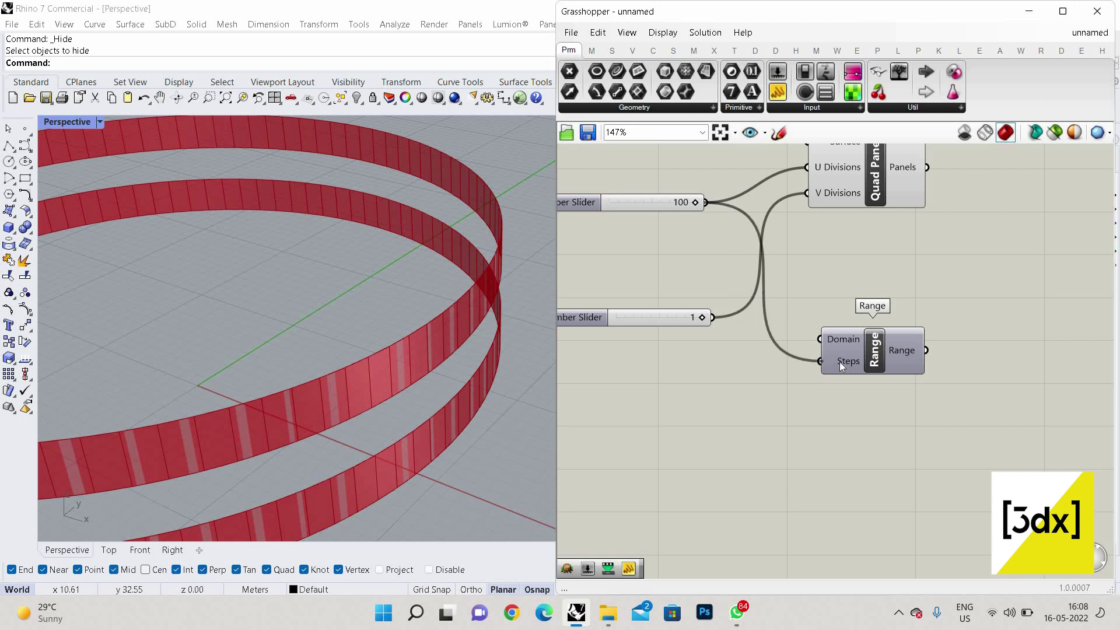
scroll(839, 361, "up", 1)
right_click(840, 360)
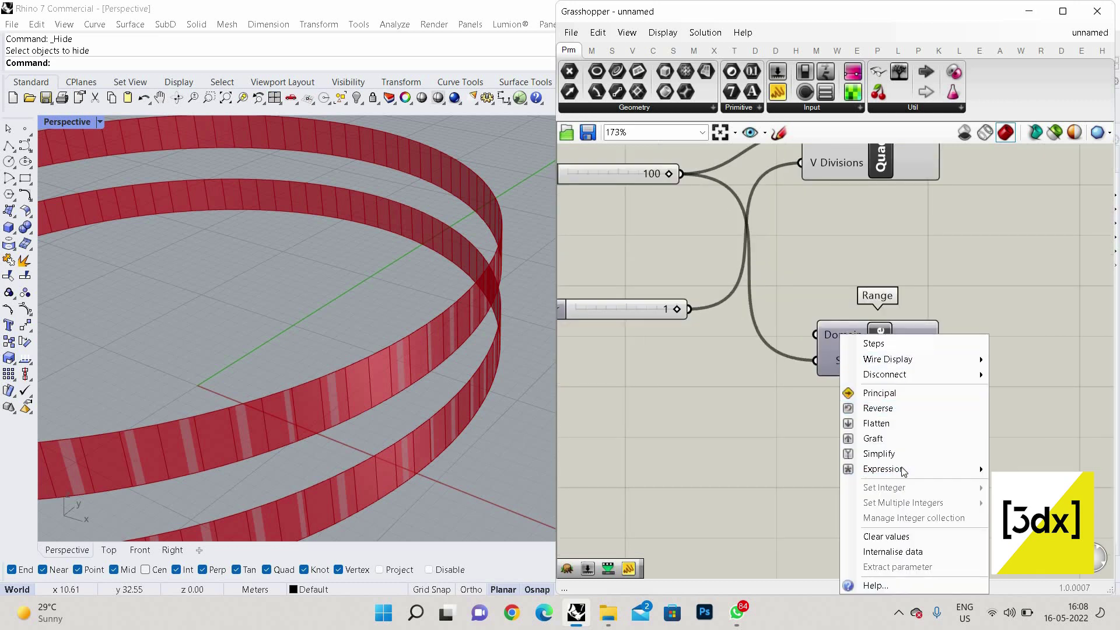
mouse_move(910, 487)
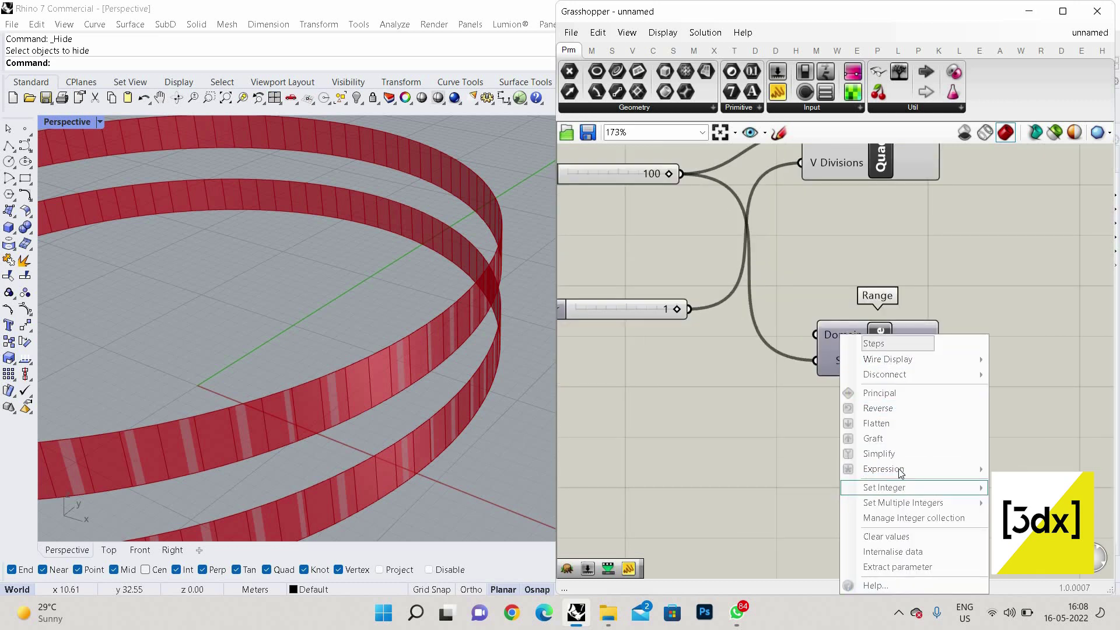
key("Escape")
right_click(859, 360)
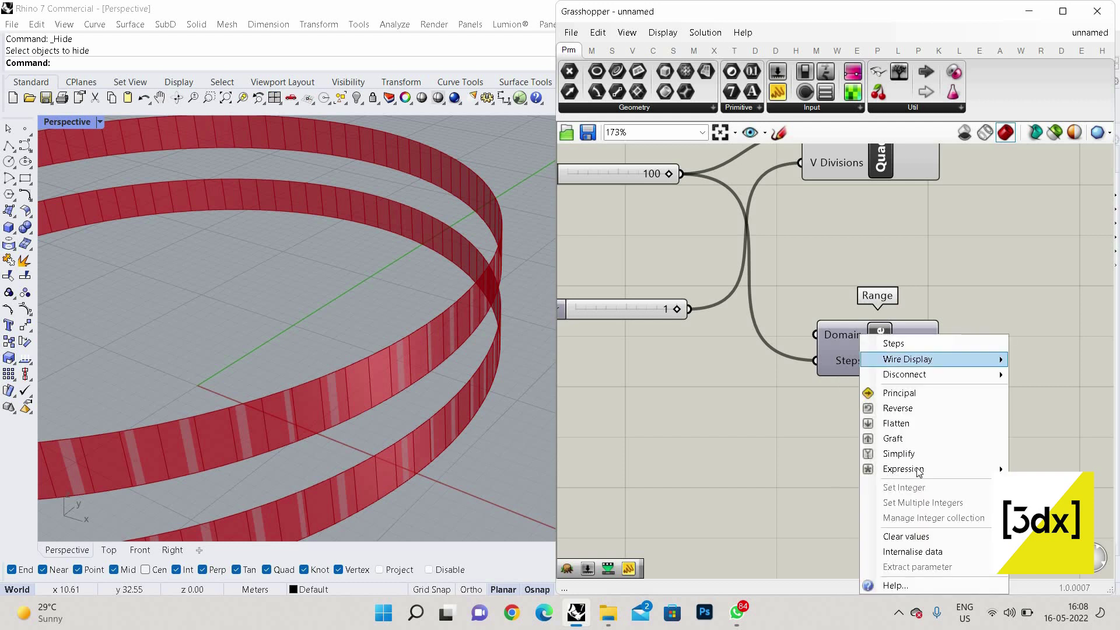
mouse_move(994, 468)
left_click(777, 483)
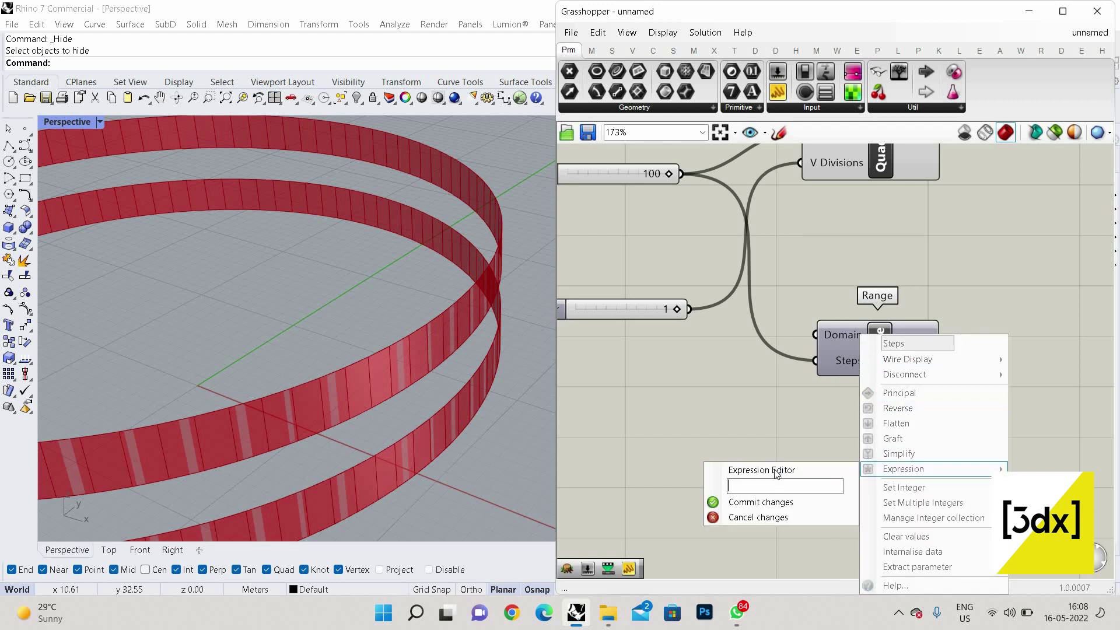
type("x=1")
key("BackSpace")
key("BackSpace")
type("+1")
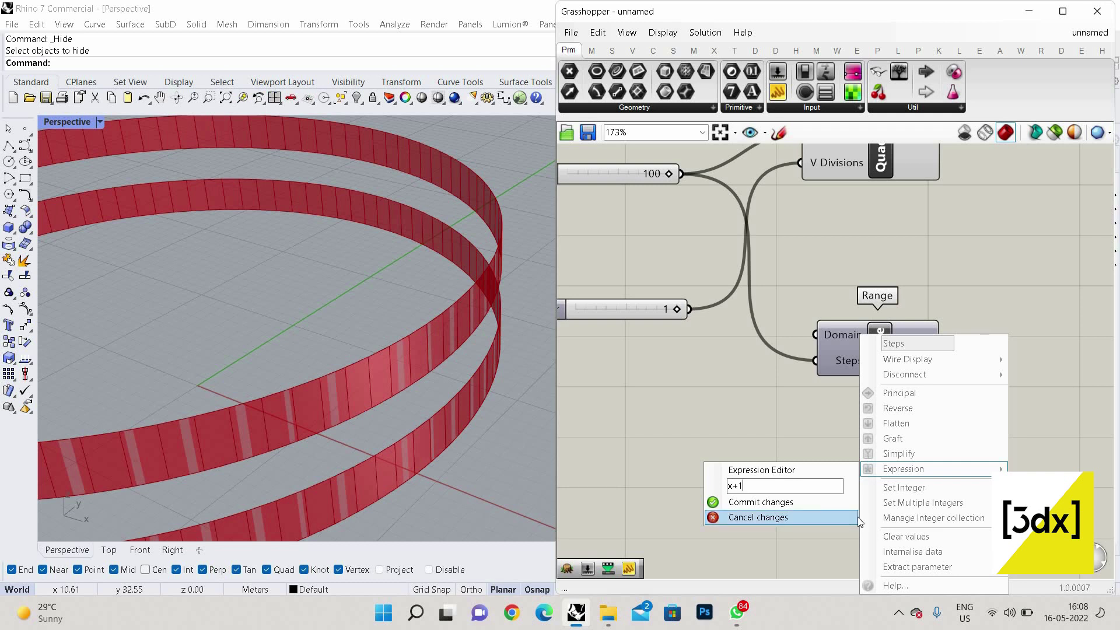
left_click(858, 517)
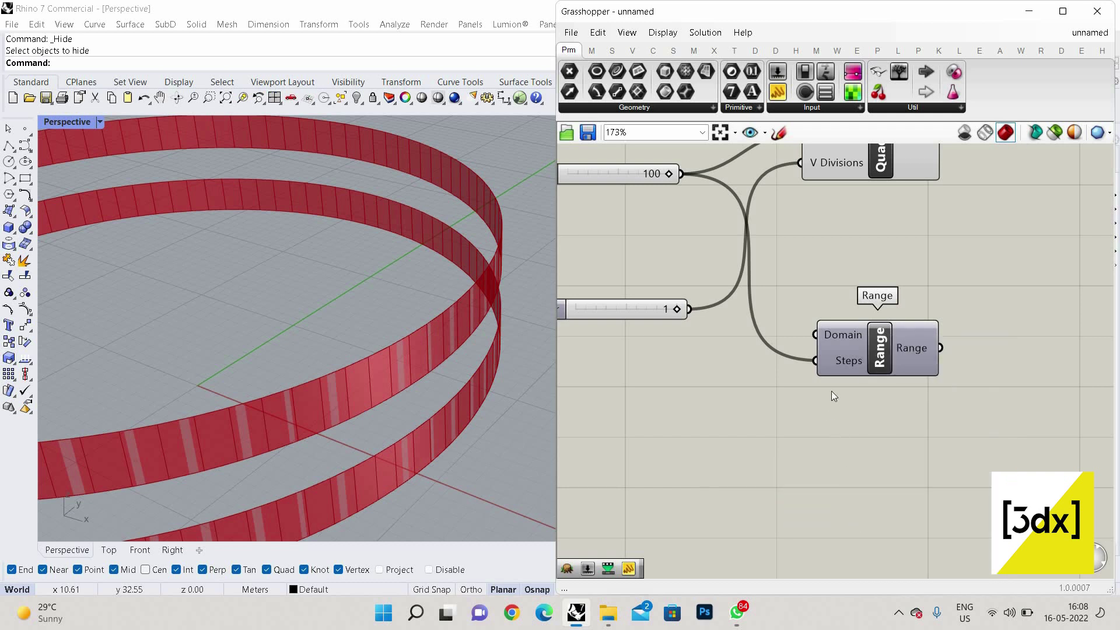
Step: Apply the expression x+1 to the Steps input of the Range component
scroll(837, 358, "up", 3)
right_click(838, 335)
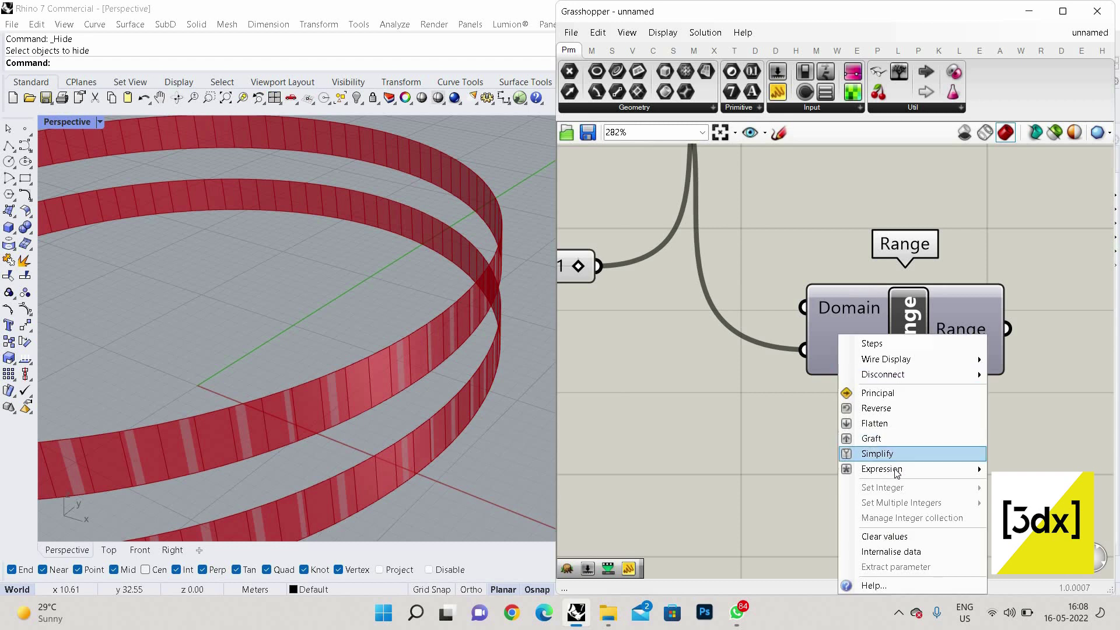
left_click(737, 484)
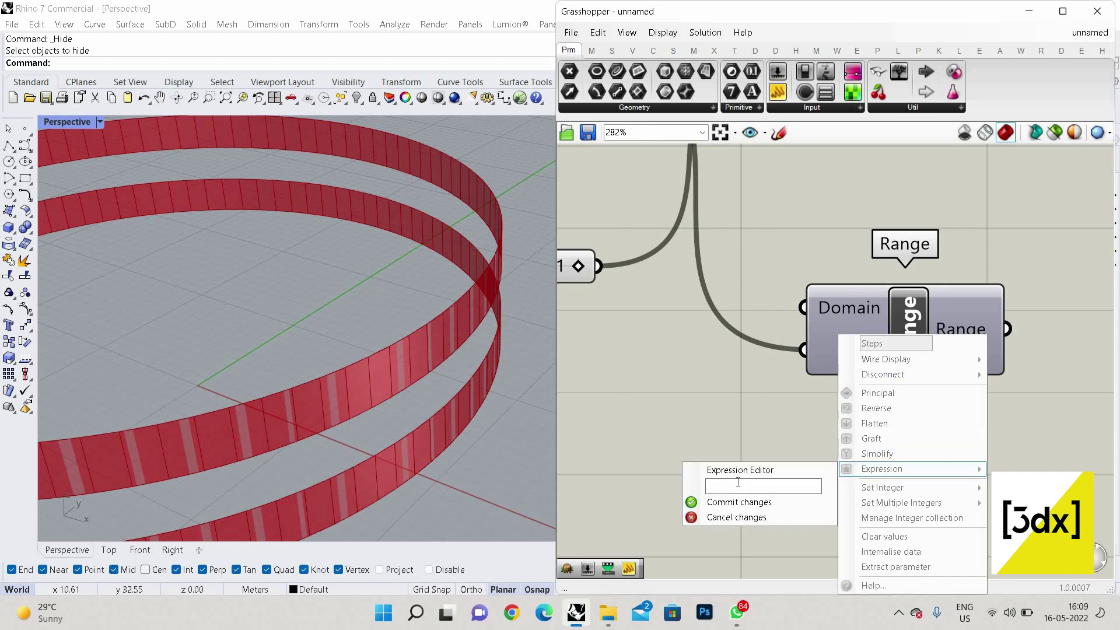
type("x+1")
key("Return")
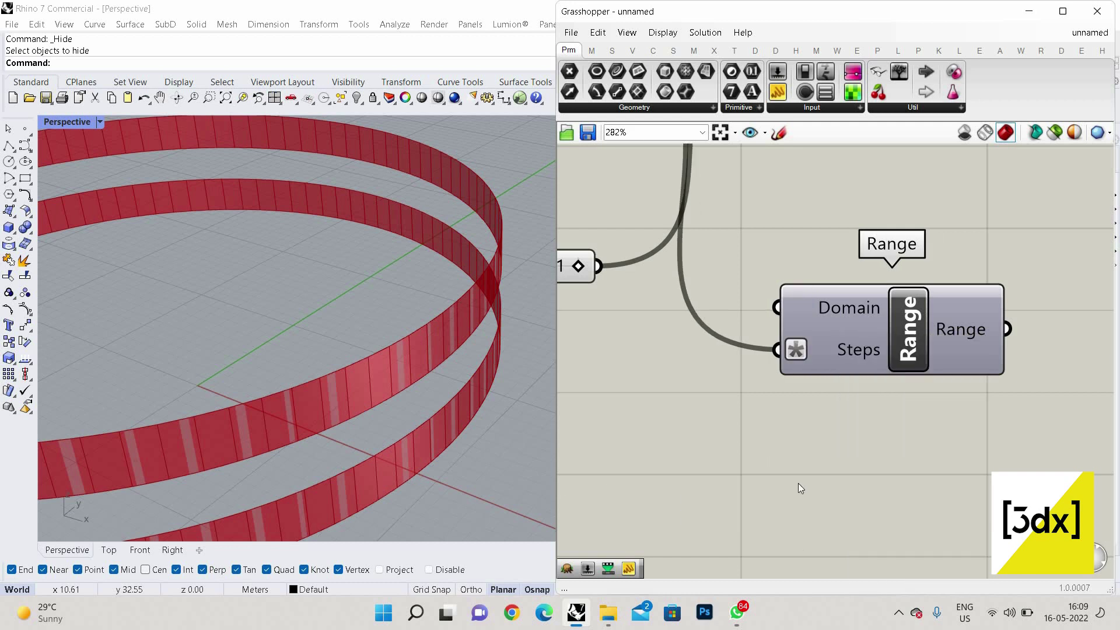
Step: Move the Range component further right on the canvas, below Quad Panels
scroll(828, 490, "down", 5)
scroll(884, 450, "up", 2)
left_click_drag(798, 452, 873, 453)
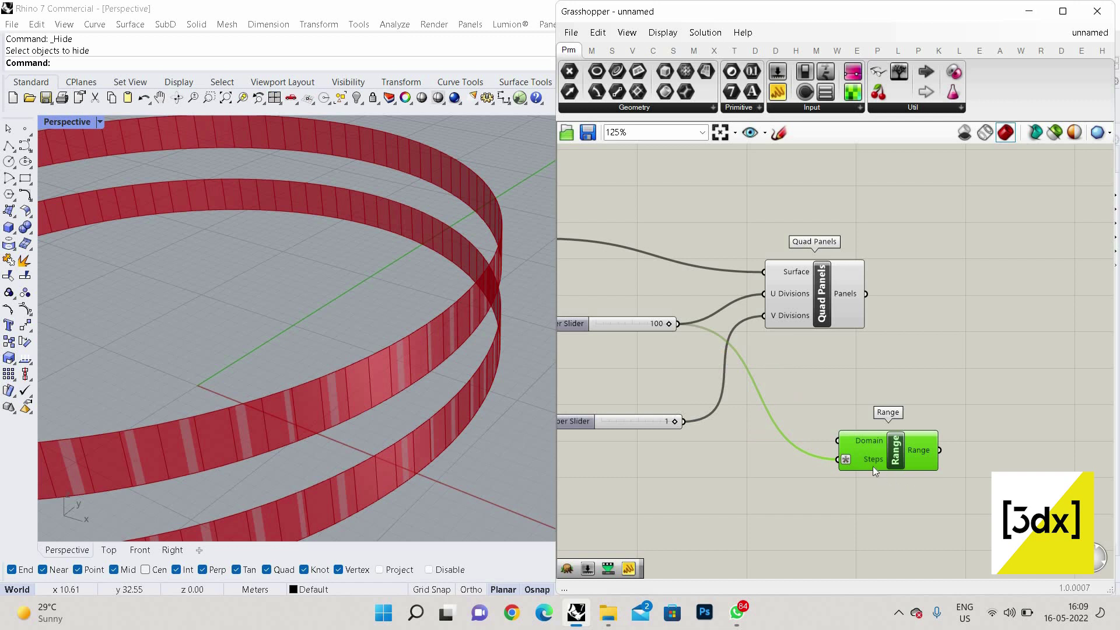
Step: Add a Panel beside the Range component and connect the Range output to it
scroll(872, 465, "up", 3)
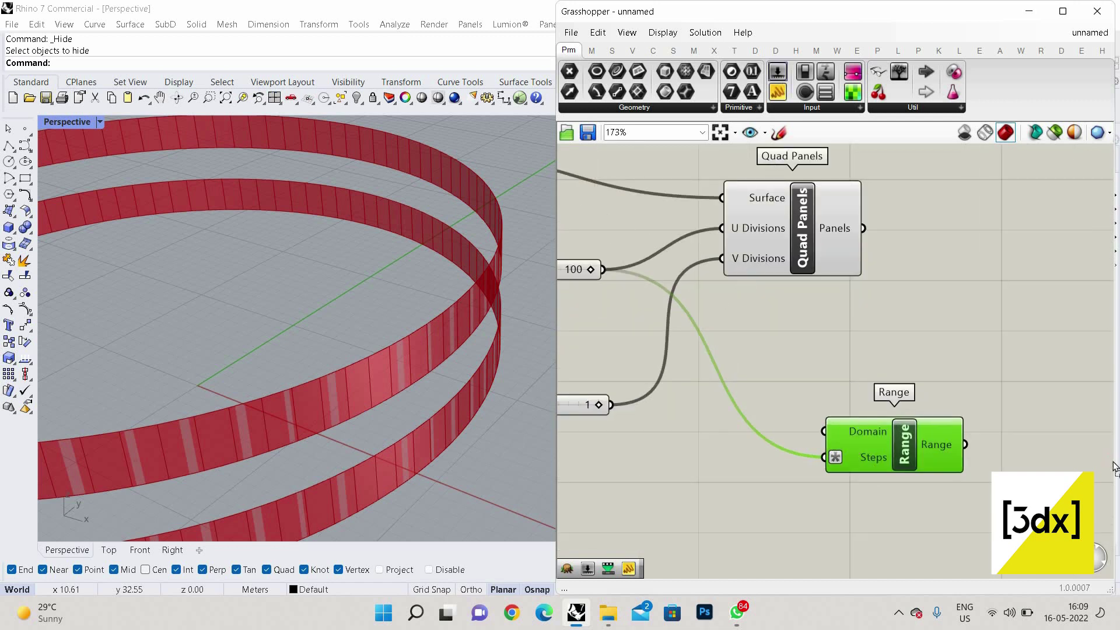
left_click(1045, 468)
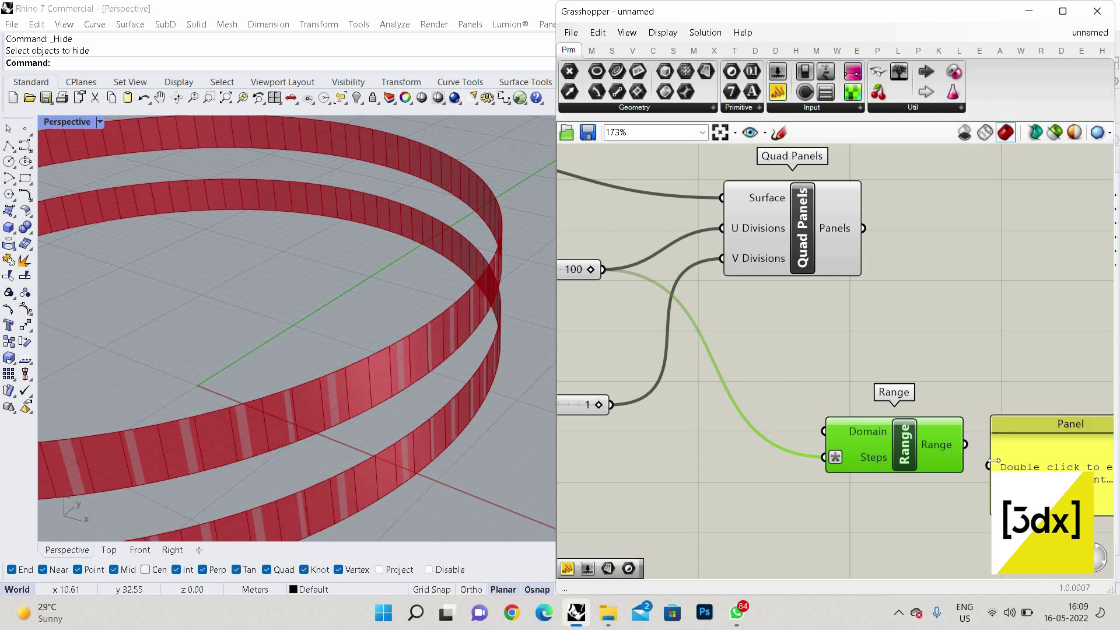
left_click_drag(988, 465, 957, 439)
left_click_drag(985, 457, 980, 488)
Step: Stretch the Panel downward to show the full list of range values and examine its last entries
scroll(962, 411, "down", 5)
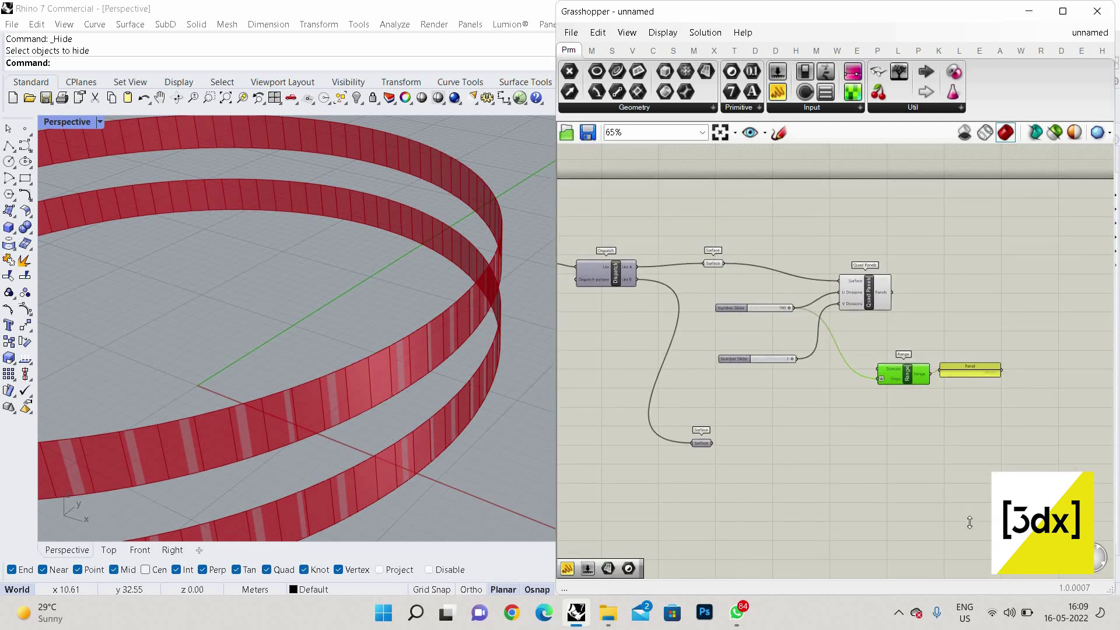
left_click_drag(962, 408, 974, 538)
scroll(967, 350, "down", 4)
scroll(970, 408, "up", 3)
scroll(962, 394, "down", 2)
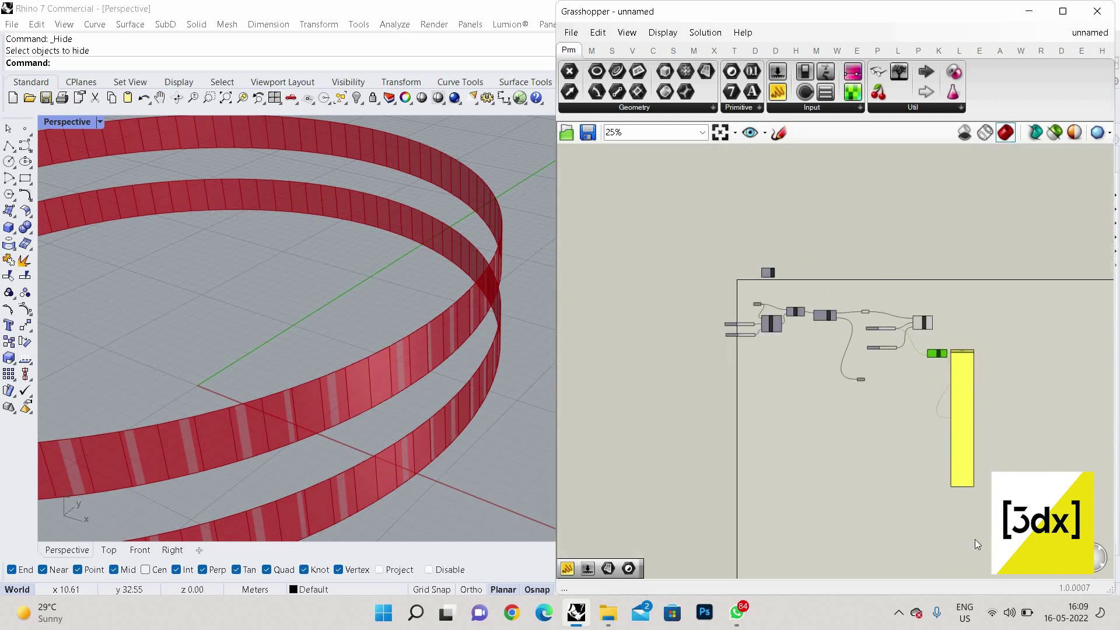
scroll(960, 356, "up", 4)
scroll(912, 505, "down", 3)
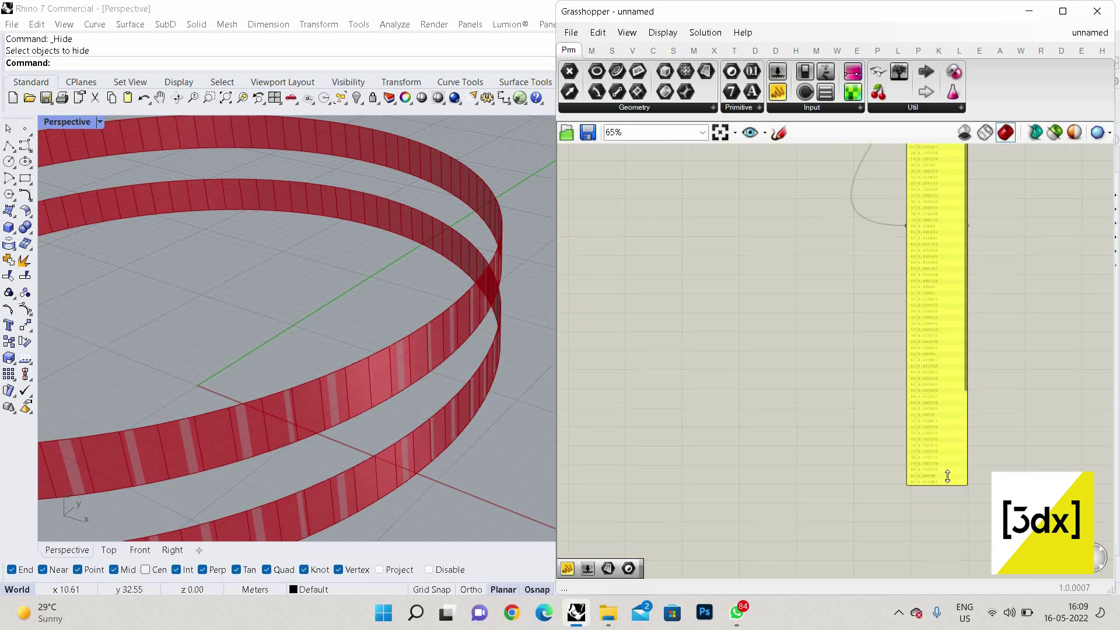
scroll(944, 470, "up", 2)
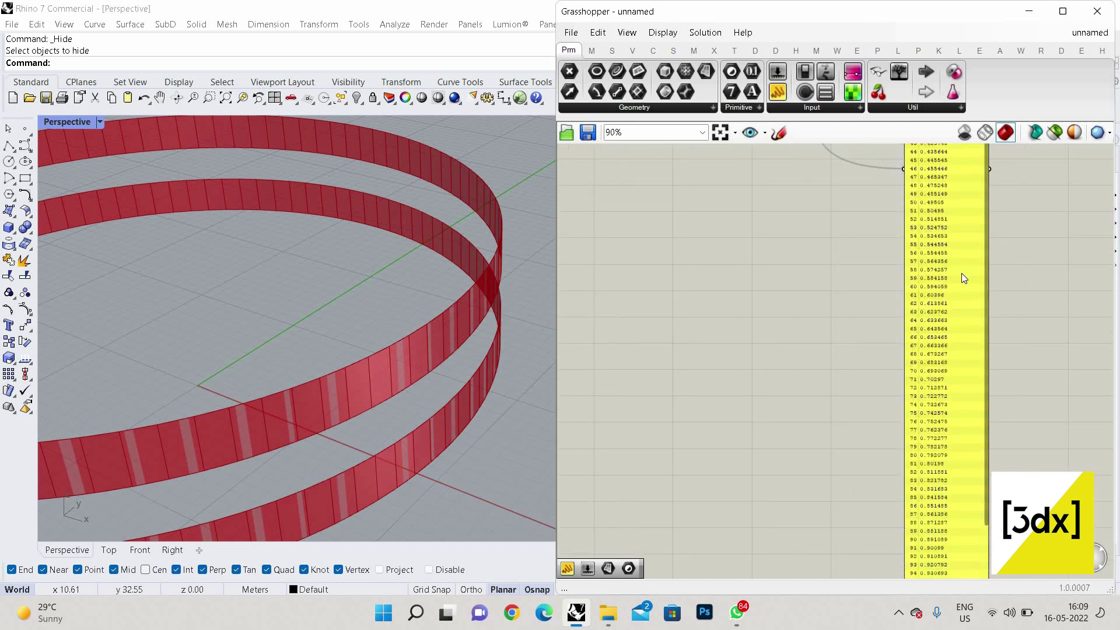
scroll(961, 273, "up", 3)
scroll(982, 498, "up", 1)
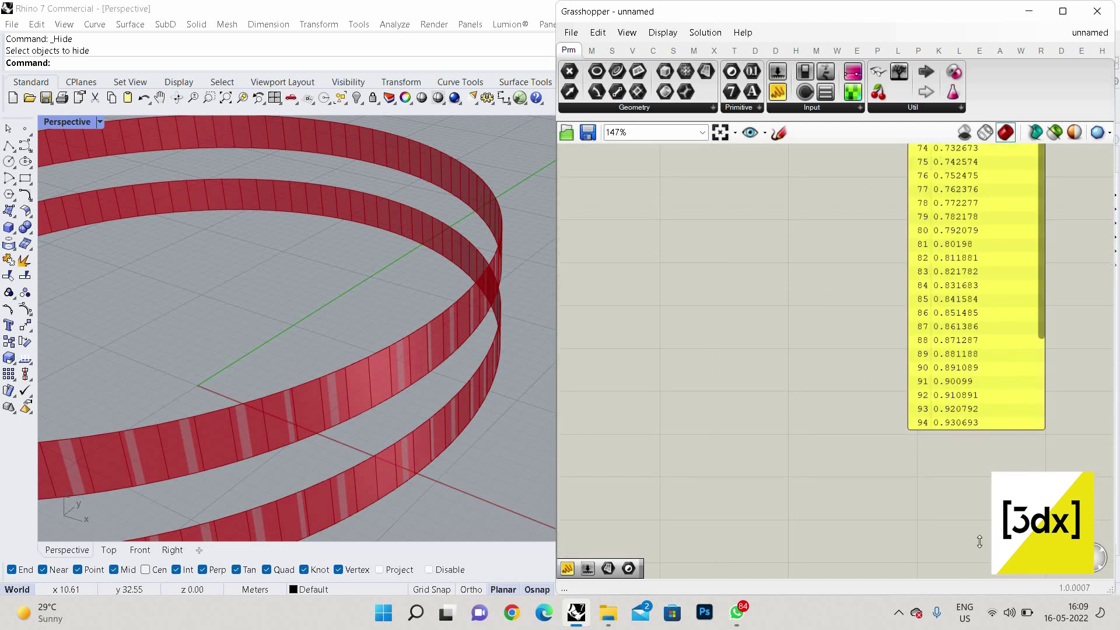
left_click_drag(979, 432, 956, 537)
scroll(929, 512, "up", 6)
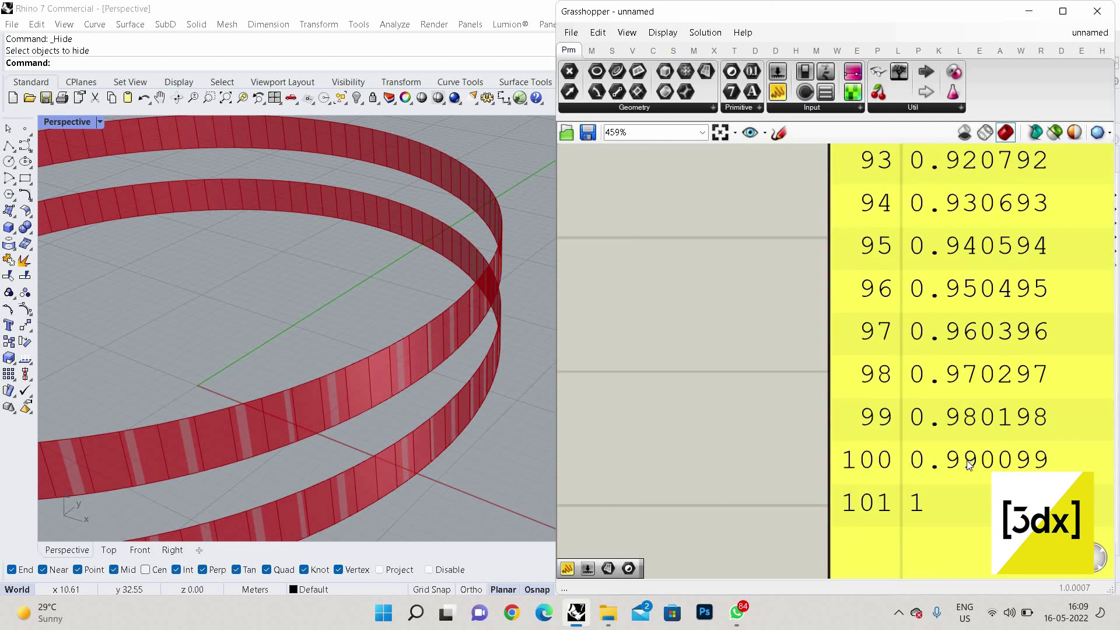
Step: Examine how the U Divisions slider feeds both Quad Panels and the Steps input of Range
scroll(971, 493, "down", 10)
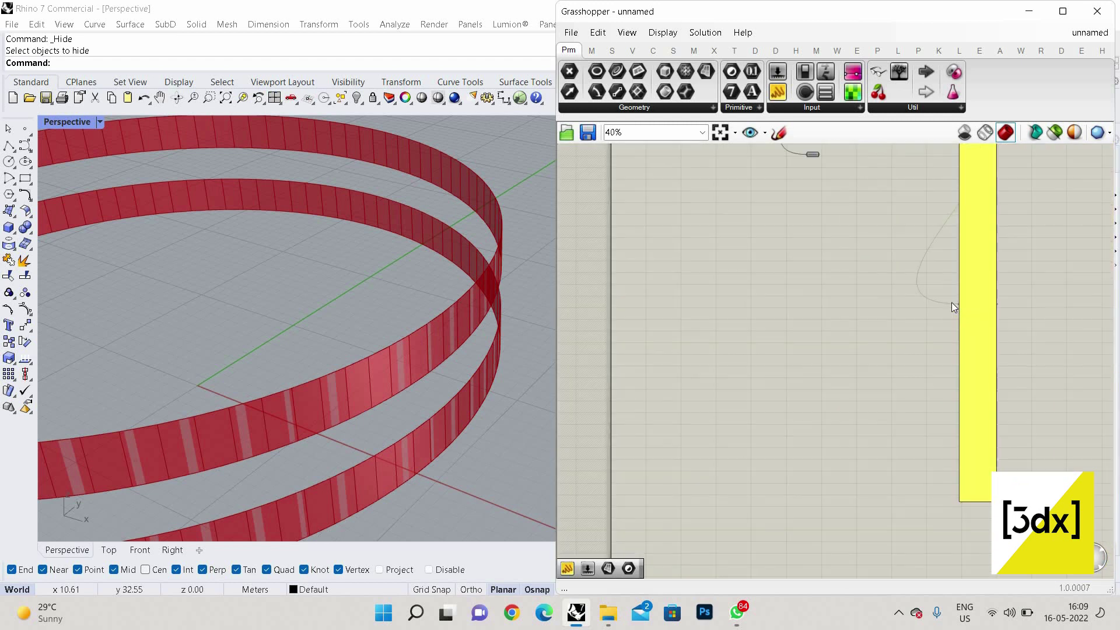
scroll(917, 282, "up", 8)
scroll(715, 201, "up", 1)
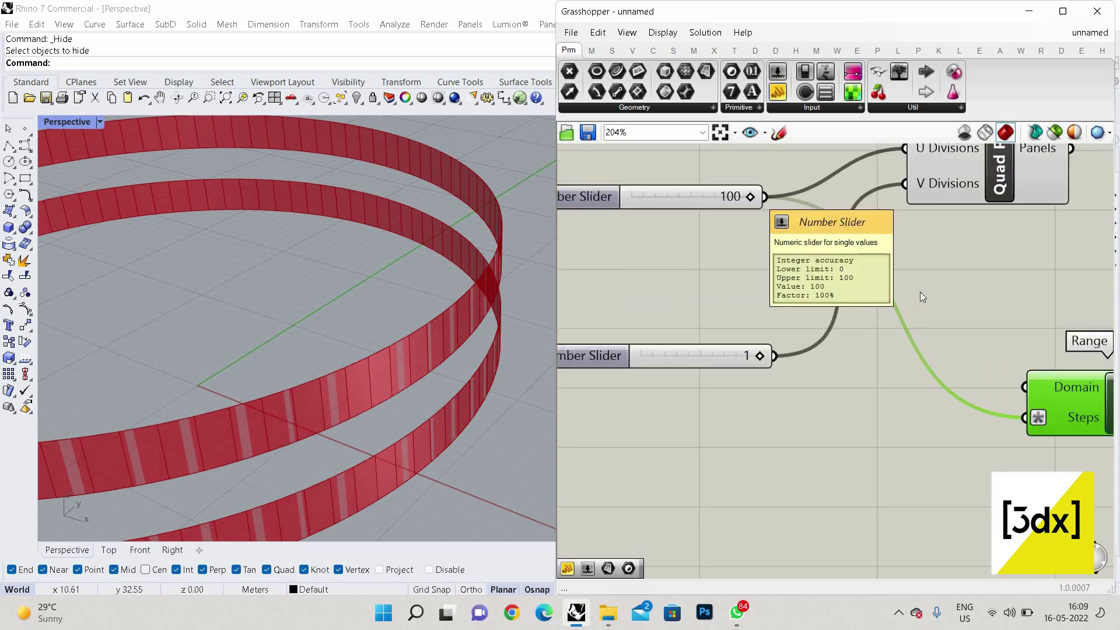
scroll(863, 246, "down", 5)
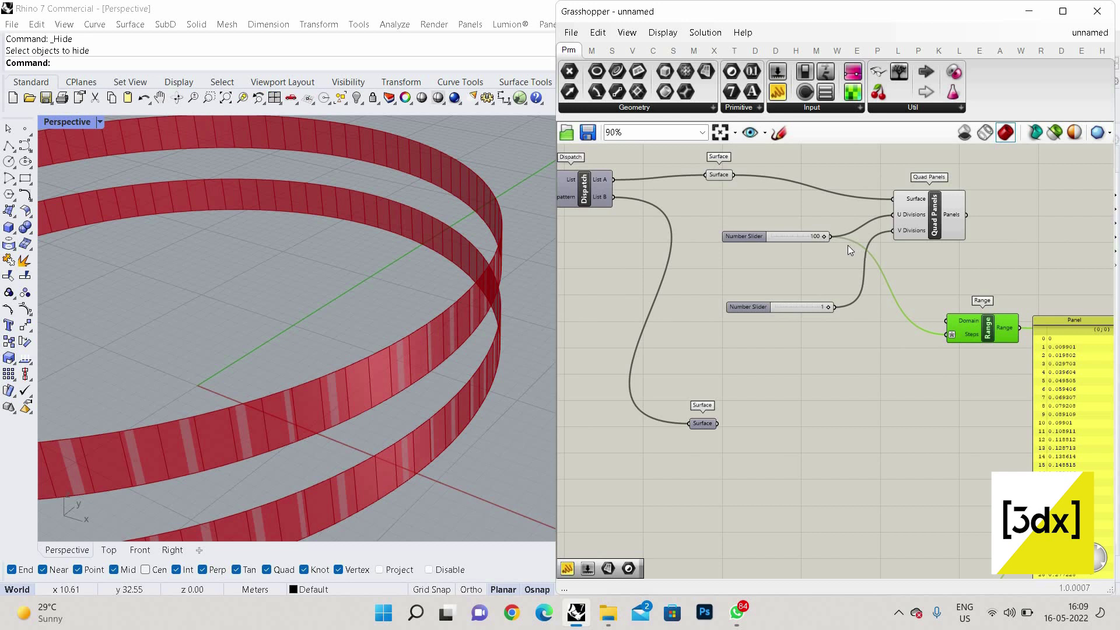
scroll(845, 244, "up", 1)
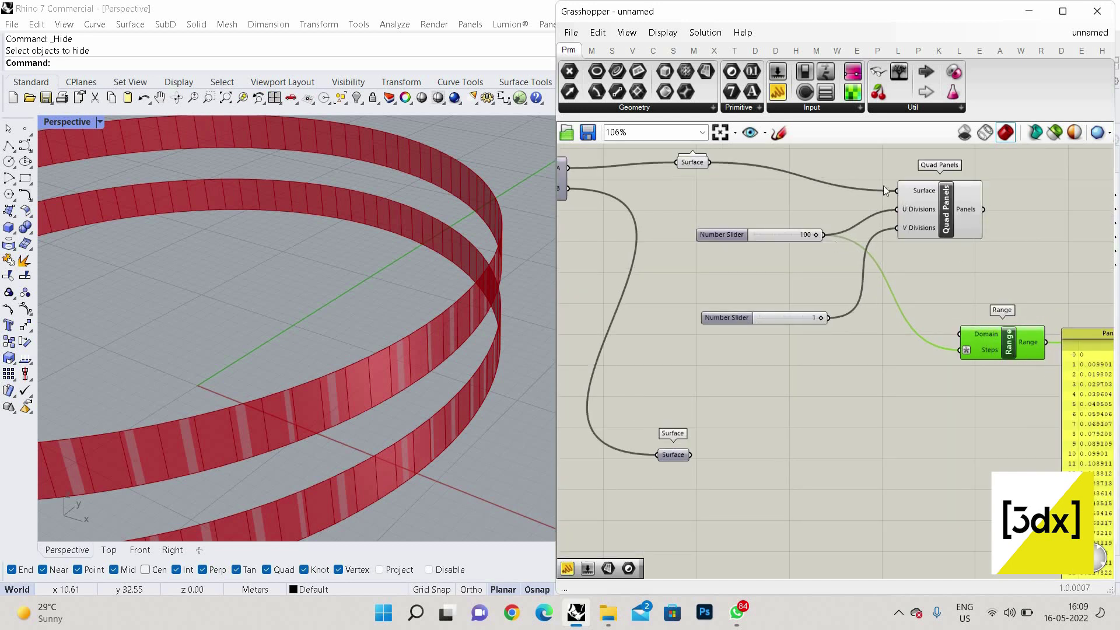
scroll(953, 248, "up", 3)
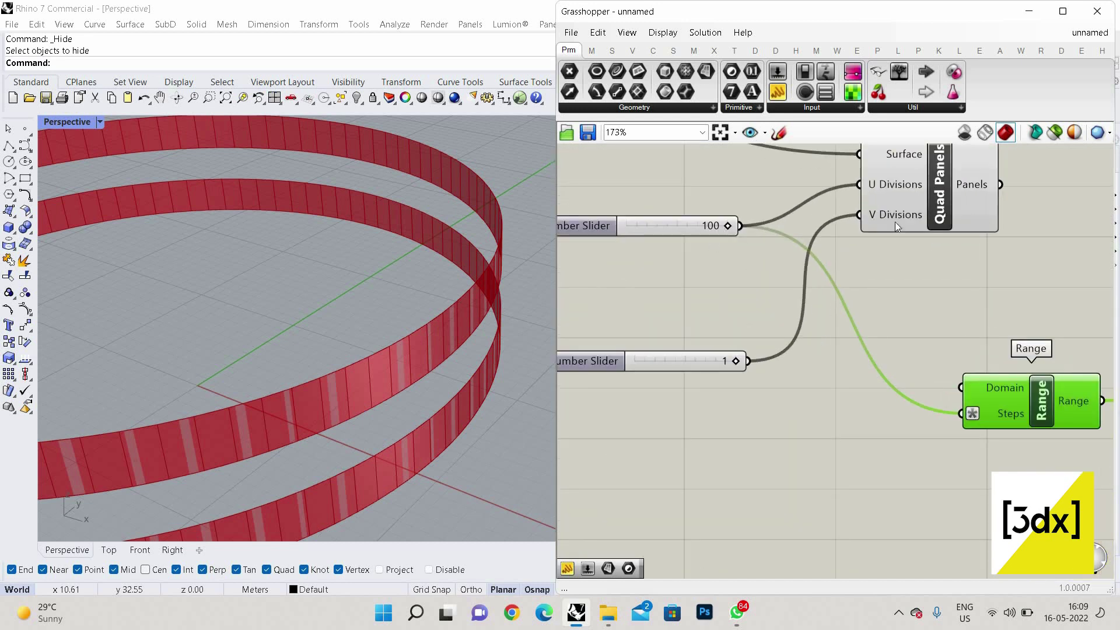
scroll(894, 222, "down", 2)
scroll(897, 256, "up", 2)
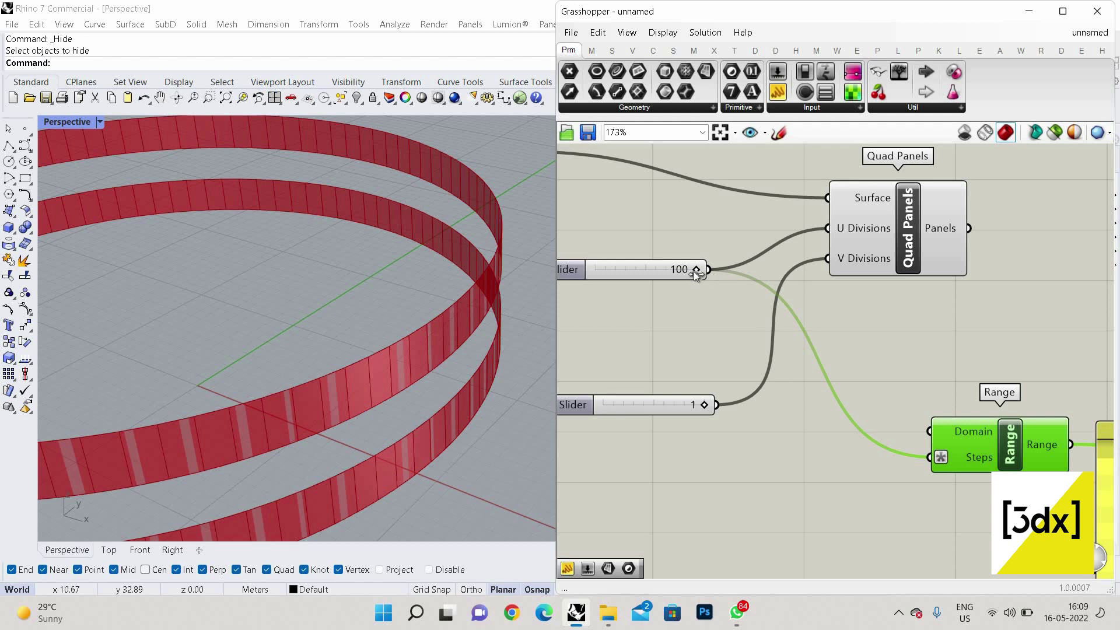
Step: Lower the U Divisions slider to 49 and check the updated range values in the Panel
left_click_drag(694, 271, 697, 270)
left_click_drag(652, 271, 642, 270)
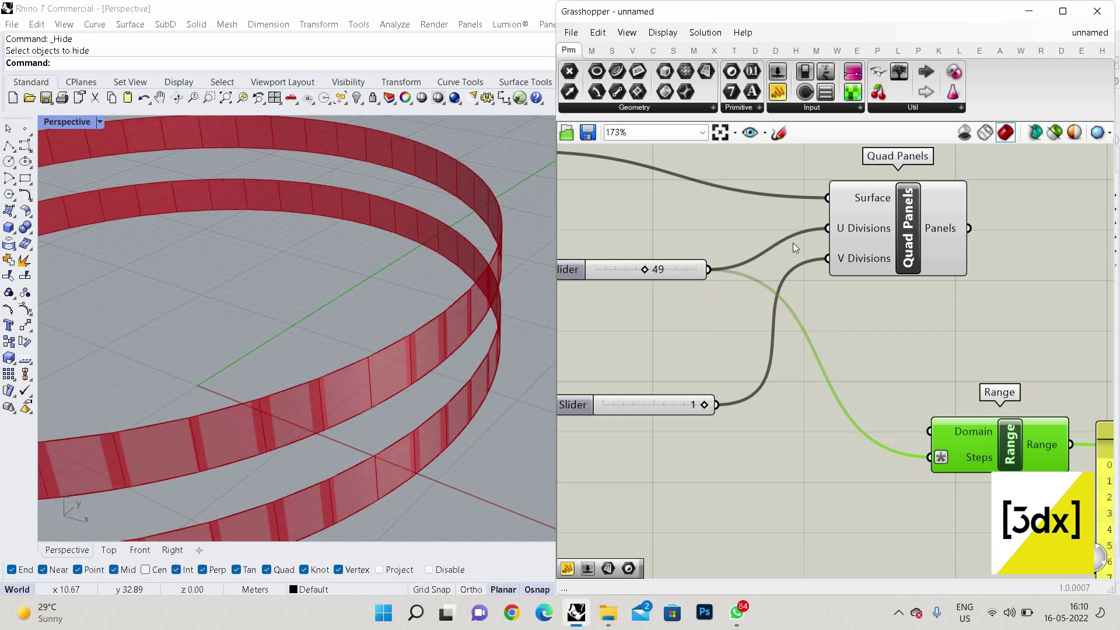
scroll(792, 248, "down", 2)
scroll(915, 277, "up", 2)
scroll(853, 301, "down", 2)
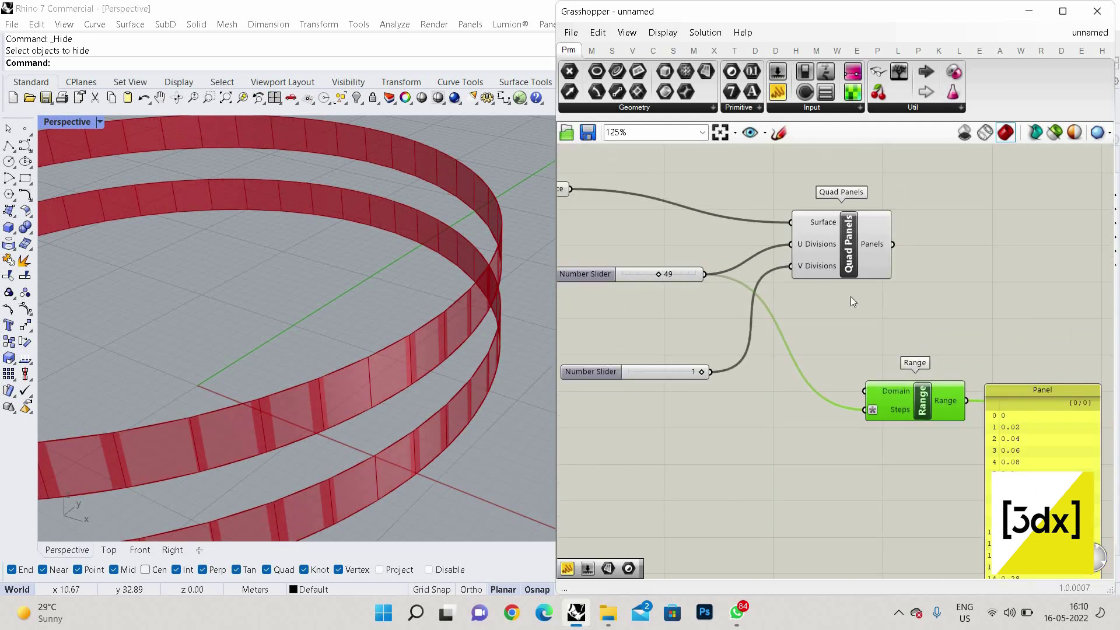
scroll(977, 393, "down", 1)
right_click_drag(977, 393, 887, 161)
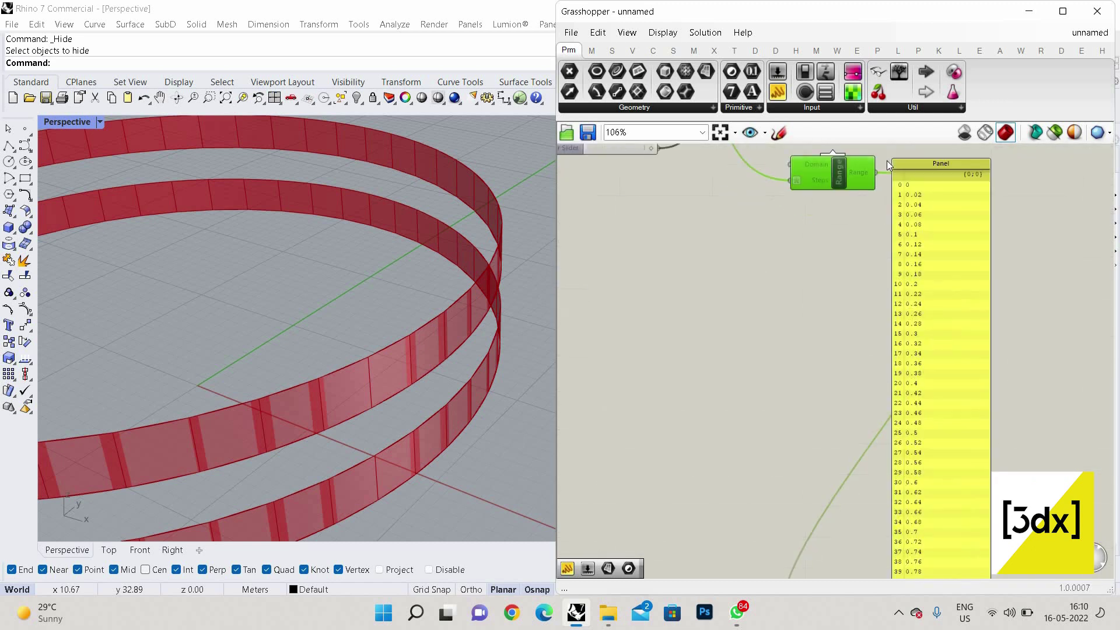
scroll(886, 160, "down", 3)
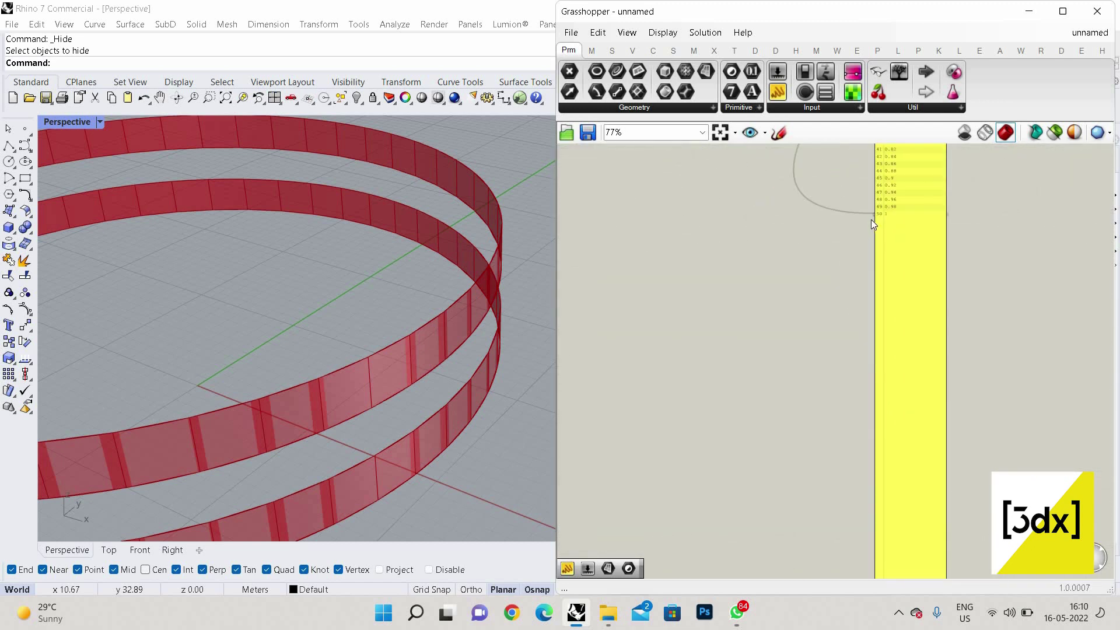
scroll(933, 444, "up", 5)
scroll(925, 310, "down", 10)
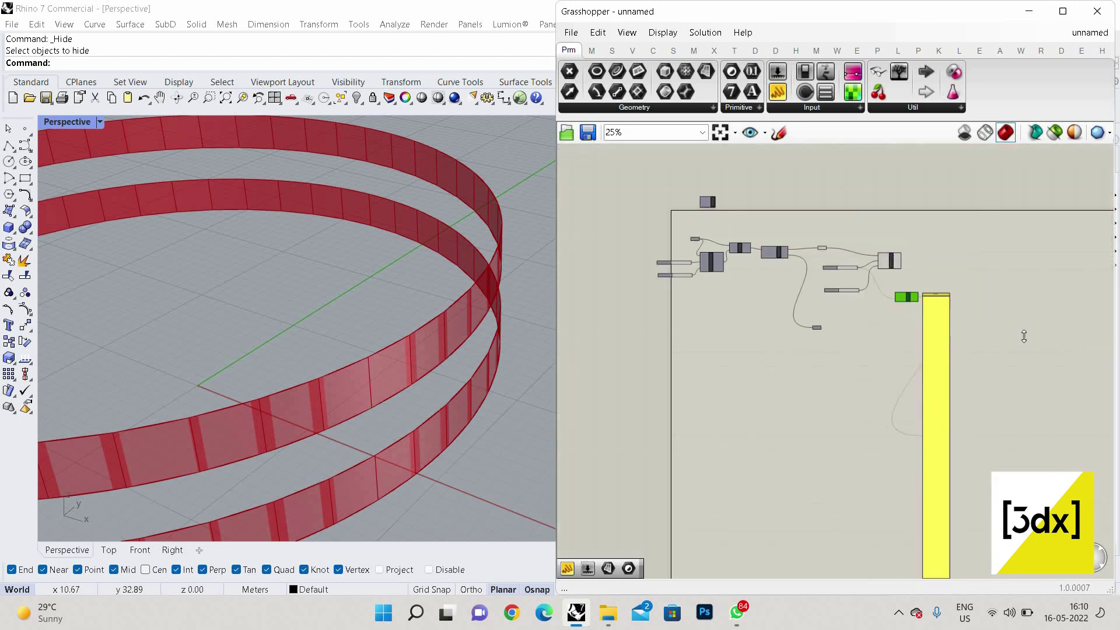
Step: Delete the Panel connected to the Range output
scroll(943, 413, "up", 8)
left_click(942, 412)
key("Delete")
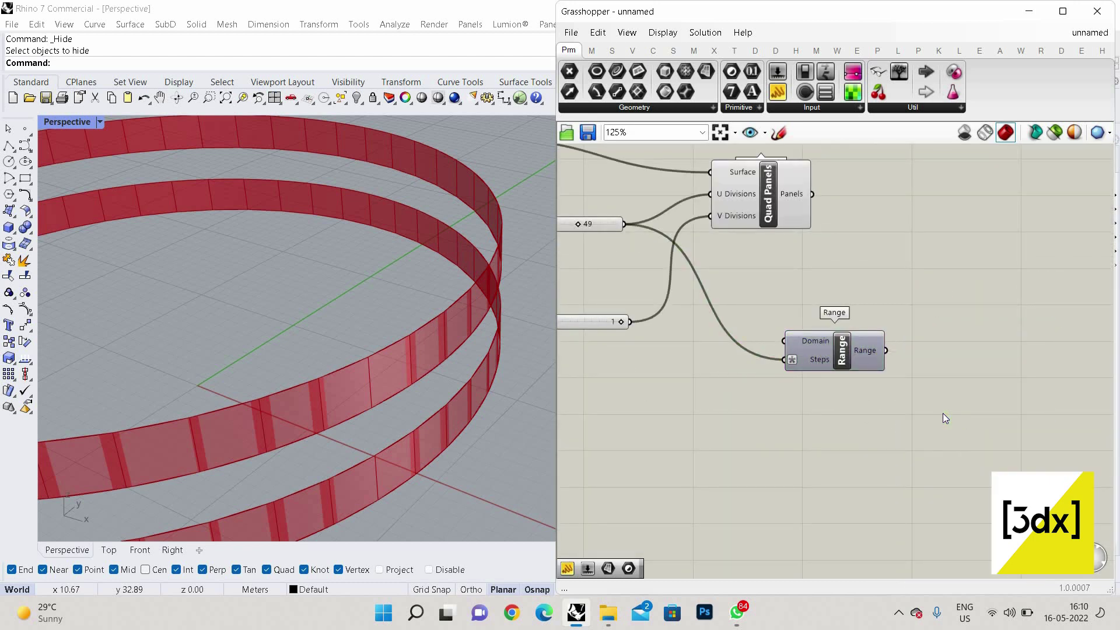
Step: Set the U Divisions slider to 96
scroll(642, 254, "up", 1)
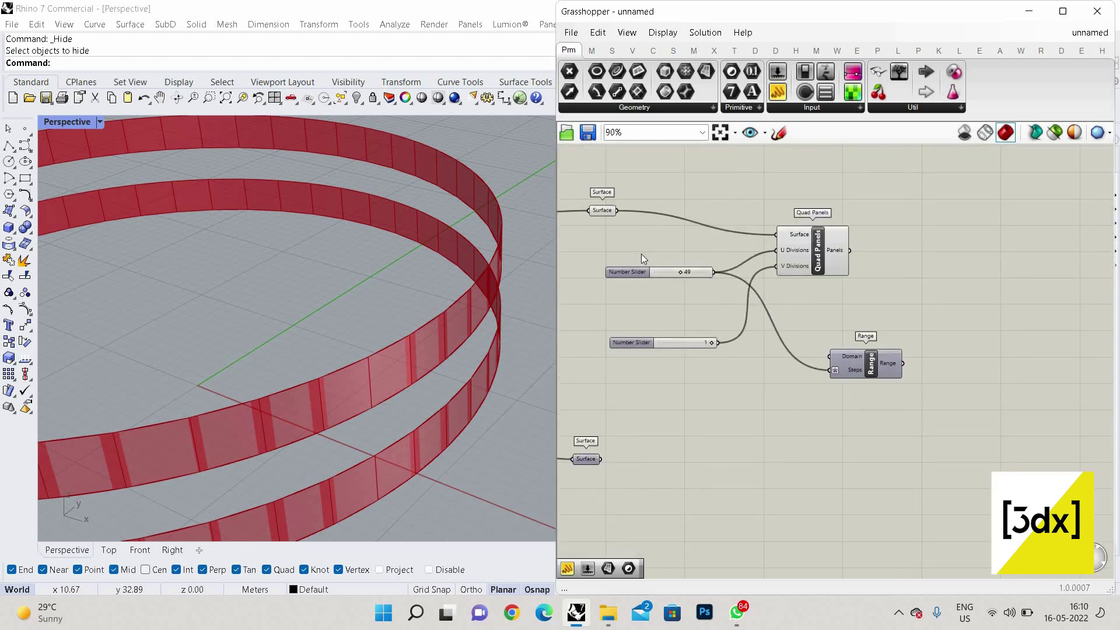
left_click_drag(631, 257, 671, 257)
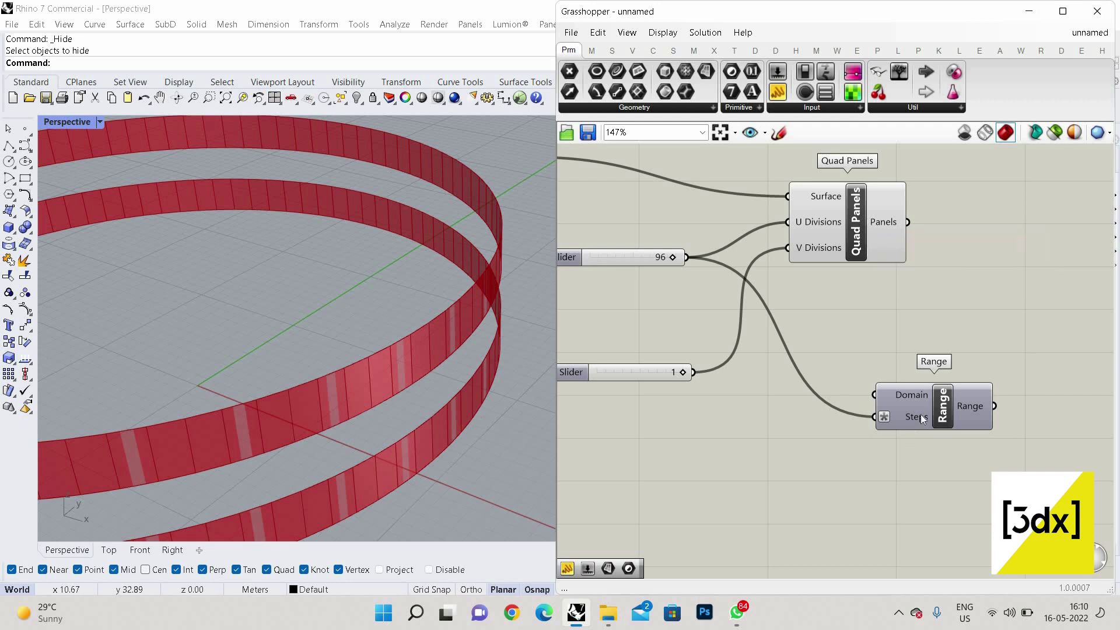
Step: Duplicate the Range component below the original and delete the copy
mouse_move(921, 415)
scroll(942, 376, "down", 3)
left_click(943, 379)
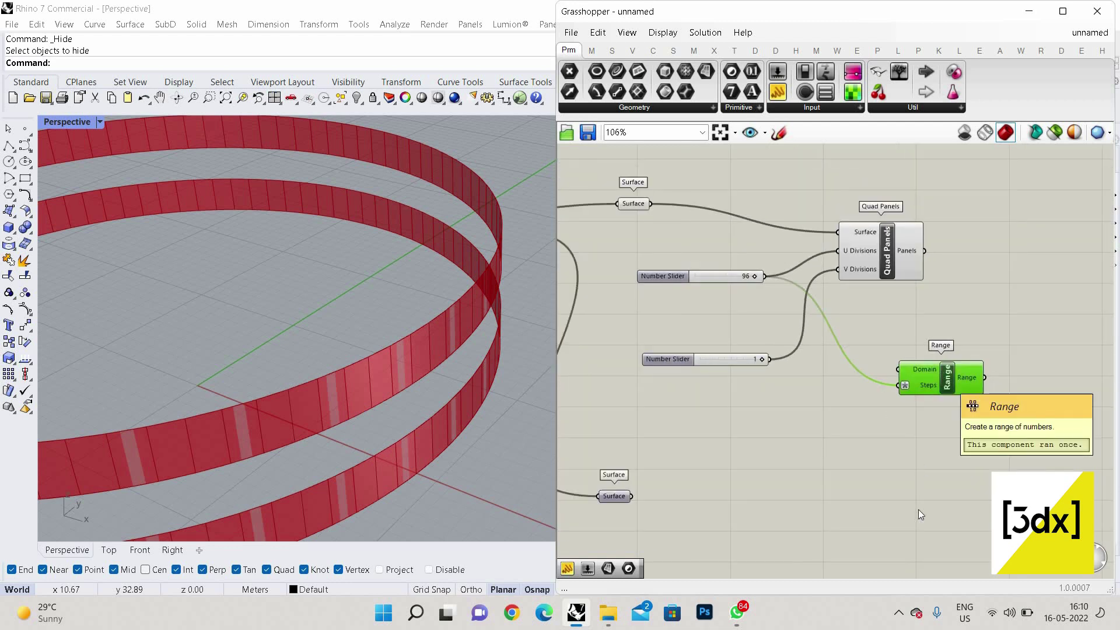
key("ctrl+c")
key("ctrl+v")
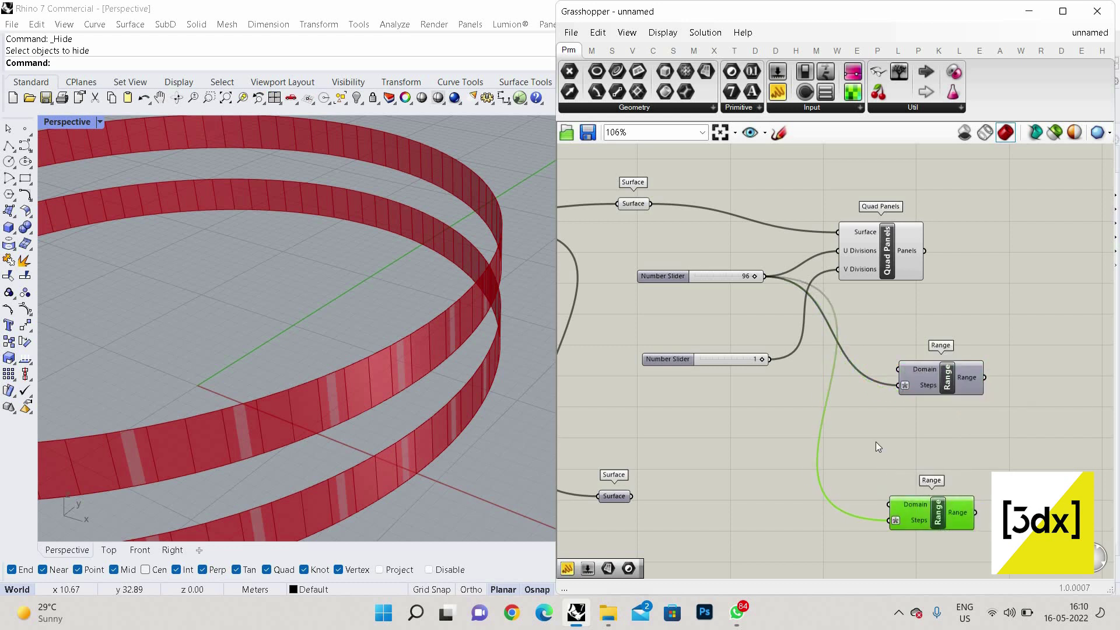
key("Delete")
scroll(1016, 418, "down", 1)
scroll(1020, 397, "up", 3)
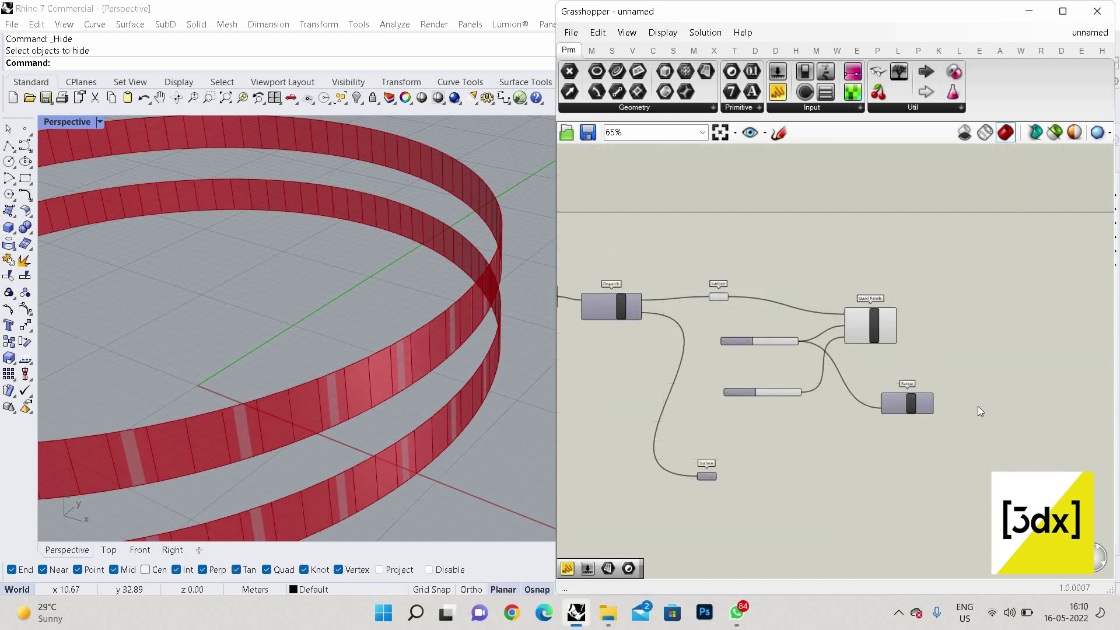
Step: Add a Remap Numbers component beside Range and feed the Range output into its Value input
double_click(978, 406)
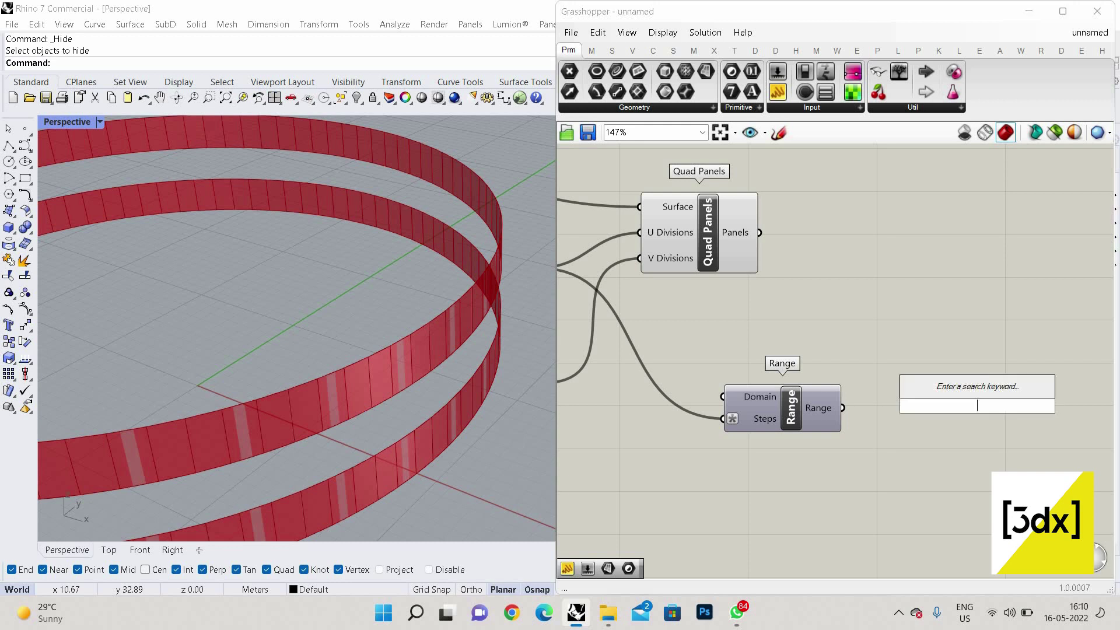
type("remap num")
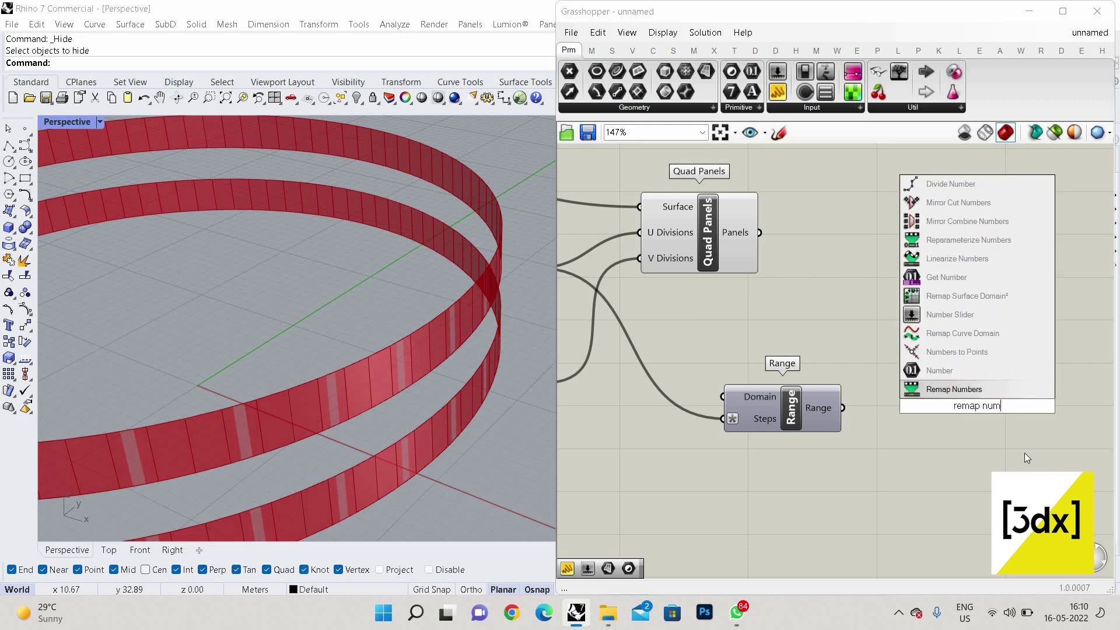
key("Return")
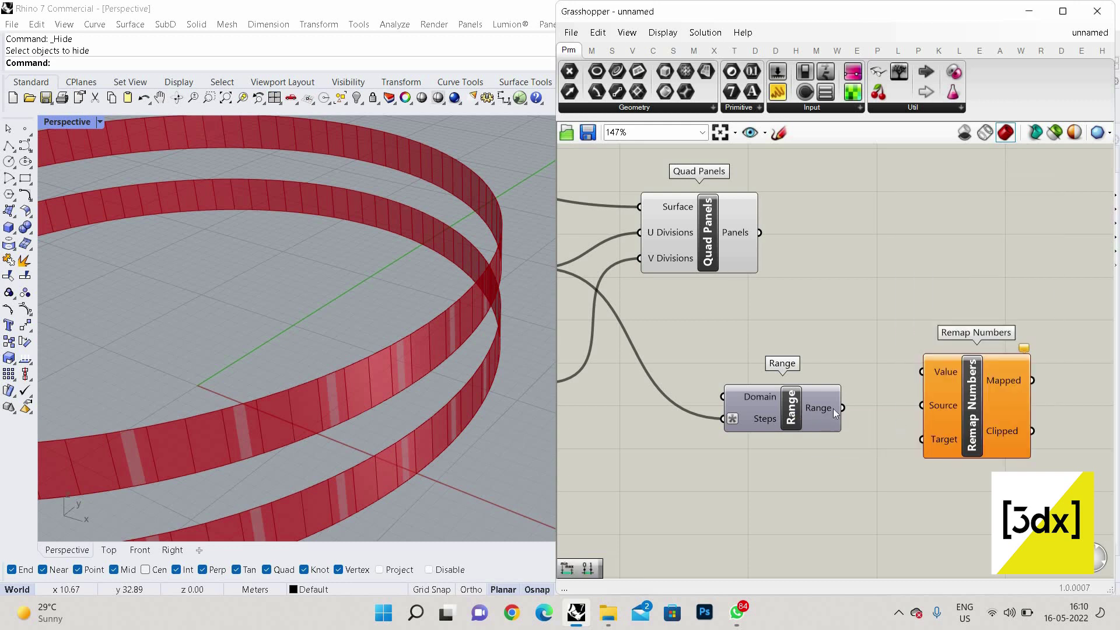
left_click_drag(842, 407, 1058, 430)
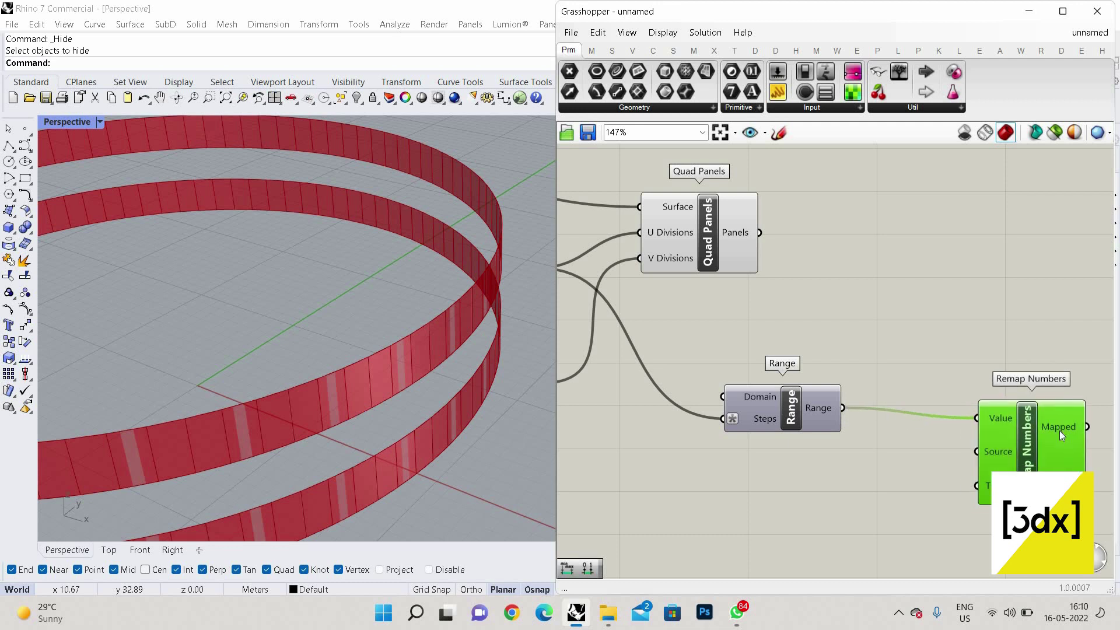
Step: Add a Bounds component fed by the Range output and connect its Domain to the Source input of Remap Numbers
scroll(942, 471, "up", 3)
double_click(942, 471)
type("bound")
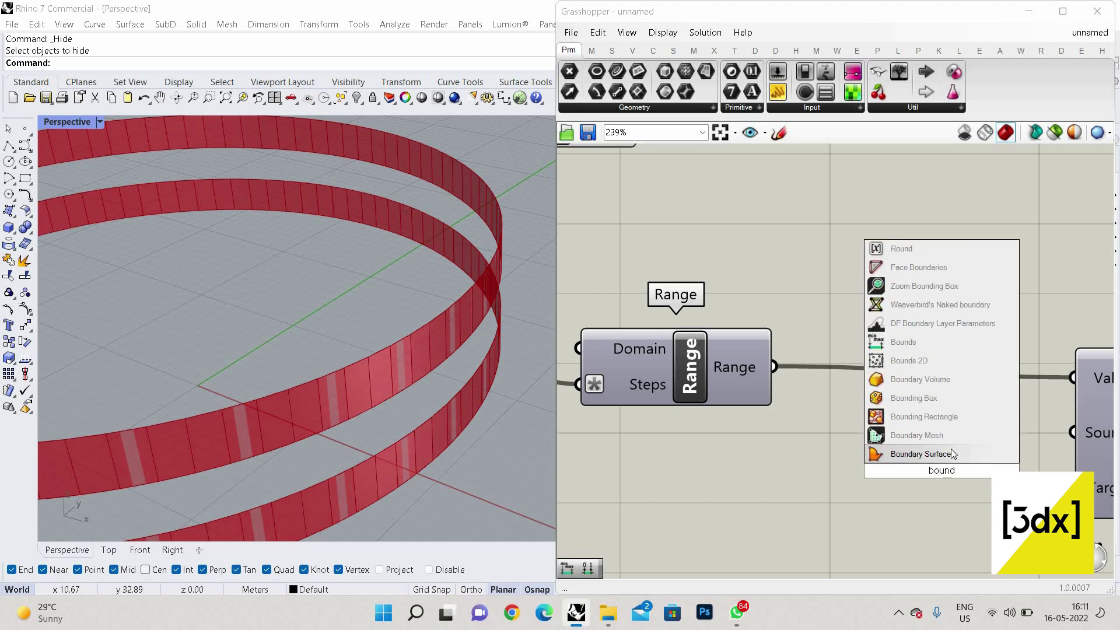
type("s")
key("Return")
left_click_drag(855, 471, 775, 367)
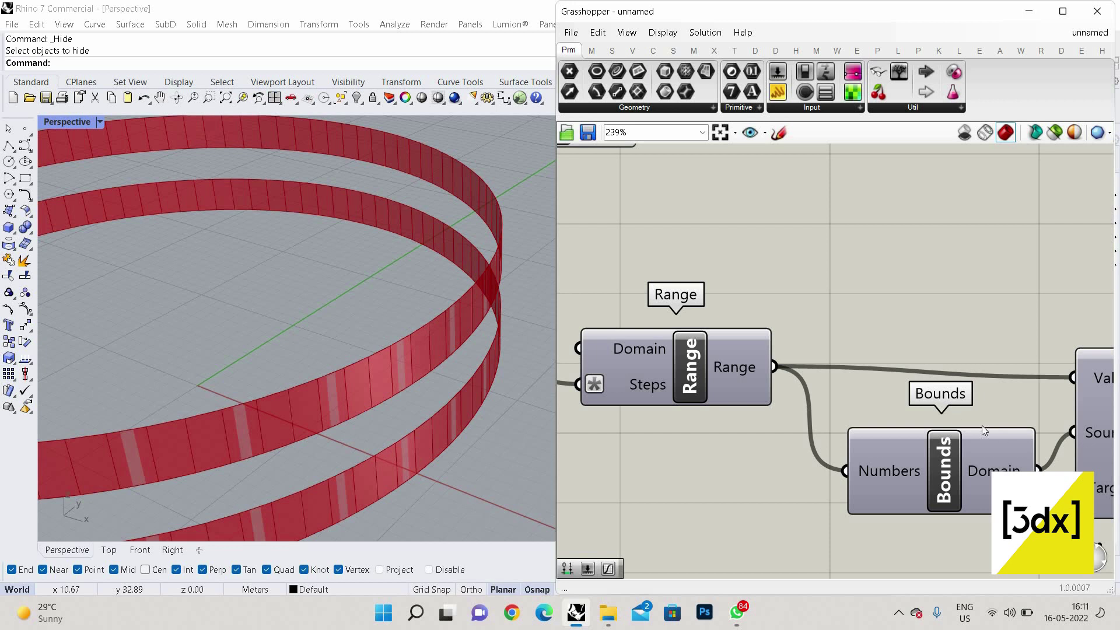
scroll(981, 428, "down", 5)
left_click_drag(929, 433, 1003, 434)
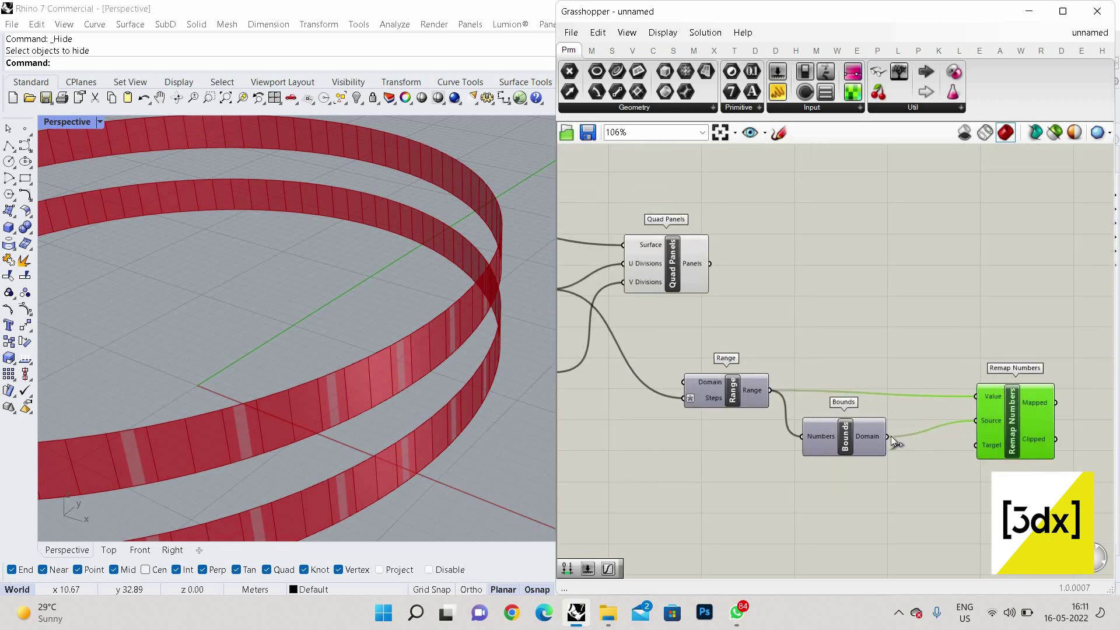
Step: Add a Graph Mapper after Remap Numbers and connect the Mapped output to it
scroll(1019, 417, "down", 2)
scroll(1020, 419, "up", 3)
double_click(1019, 419)
type("g")
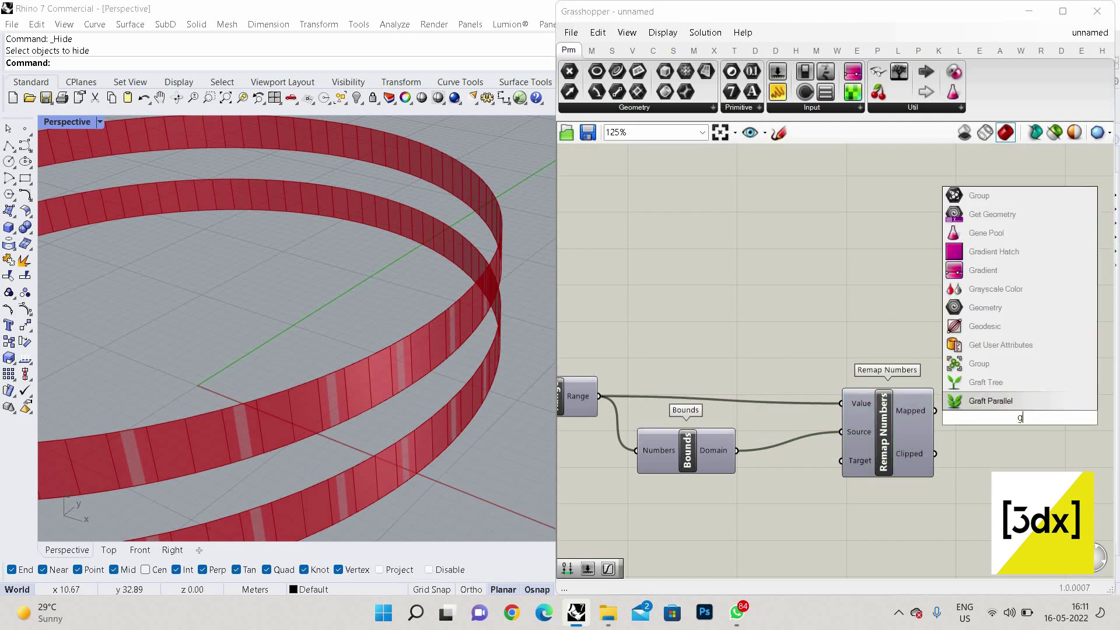
type("raph")
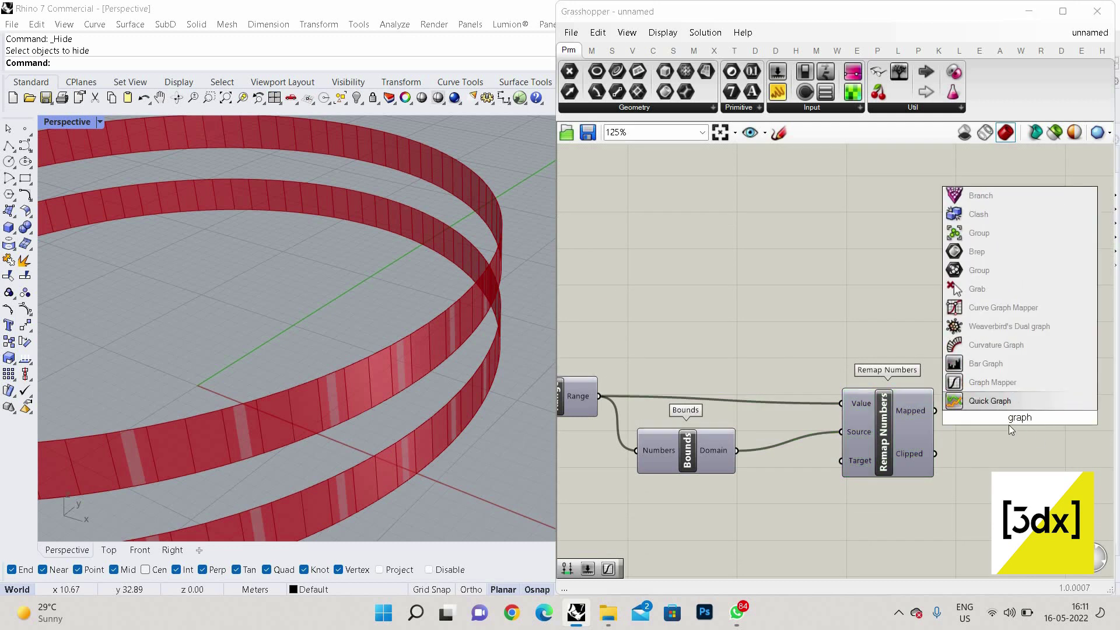
key("Return")
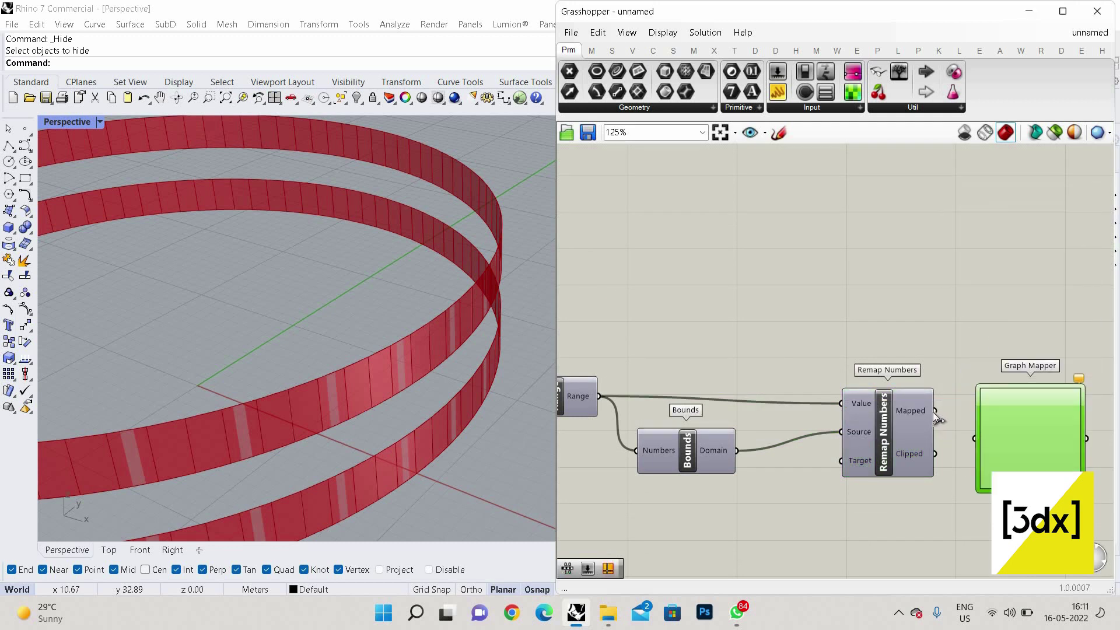
left_click_drag(934, 410, 982, 443)
Step: Set the Graph Mapper's graph type to Sine
scroll(998, 416, "down", 4)
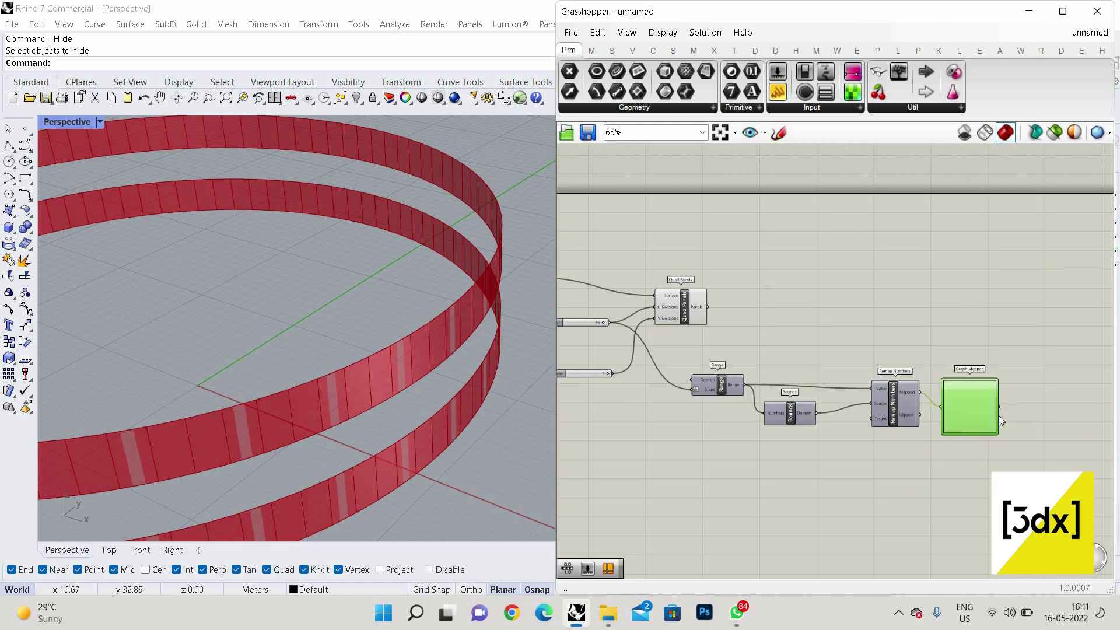
scroll(999, 415, "up", 4)
right_click(914, 384)
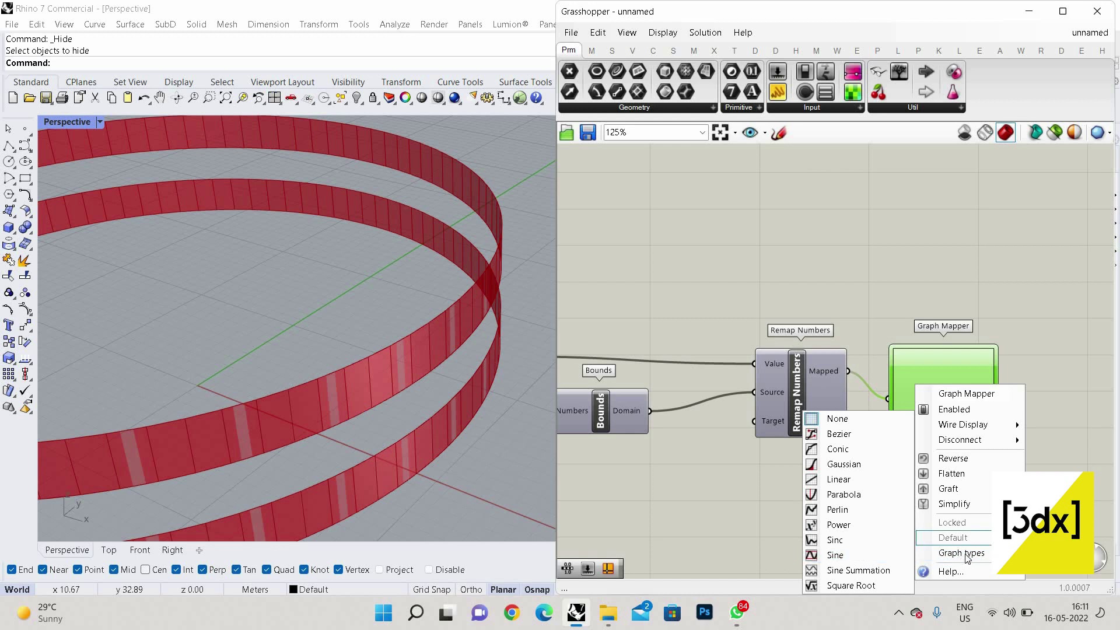
left_click(869, 537)
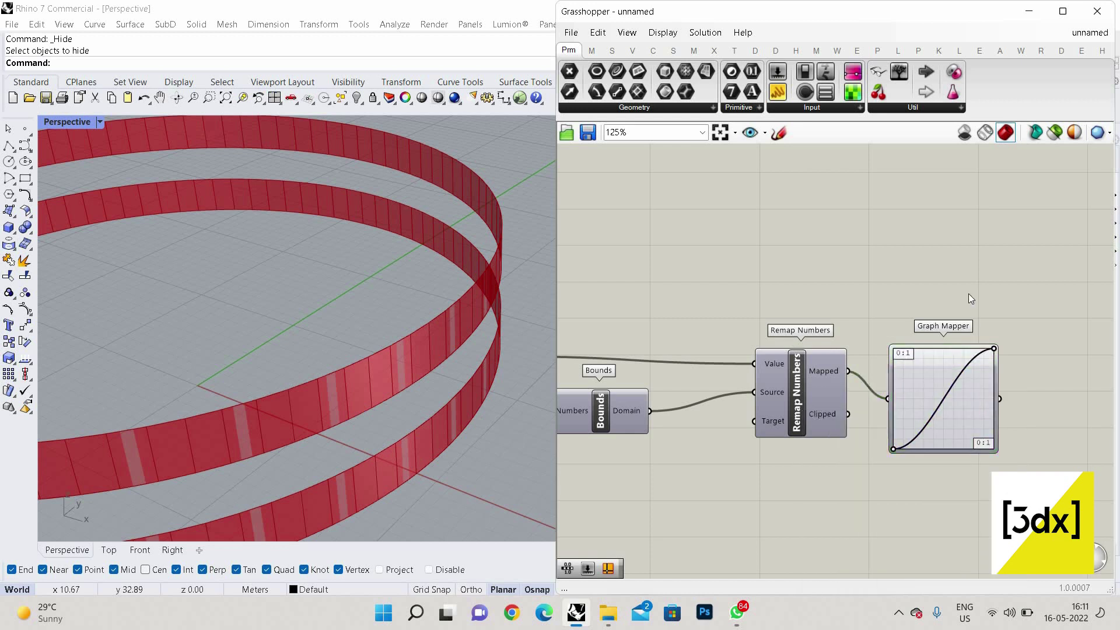
Step: Move the Graph Mapper slightly closer to the Remap Numbers component
scroll(967, 294, "down", 3)
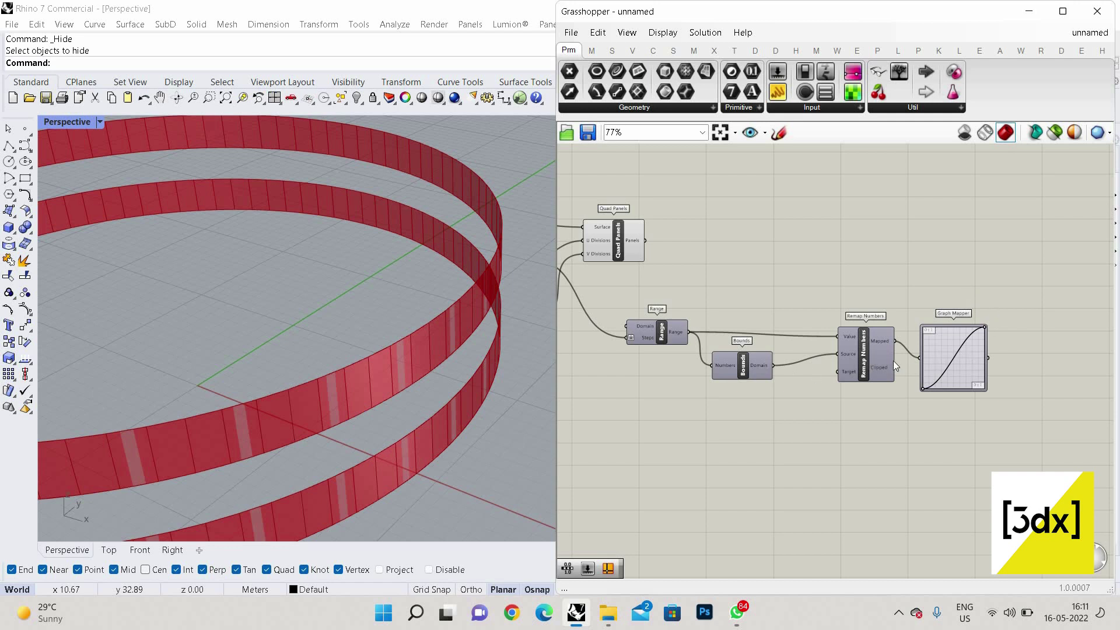
scroll(894, 318, "down", 2)
scroll(1030, 354, "up", 2)
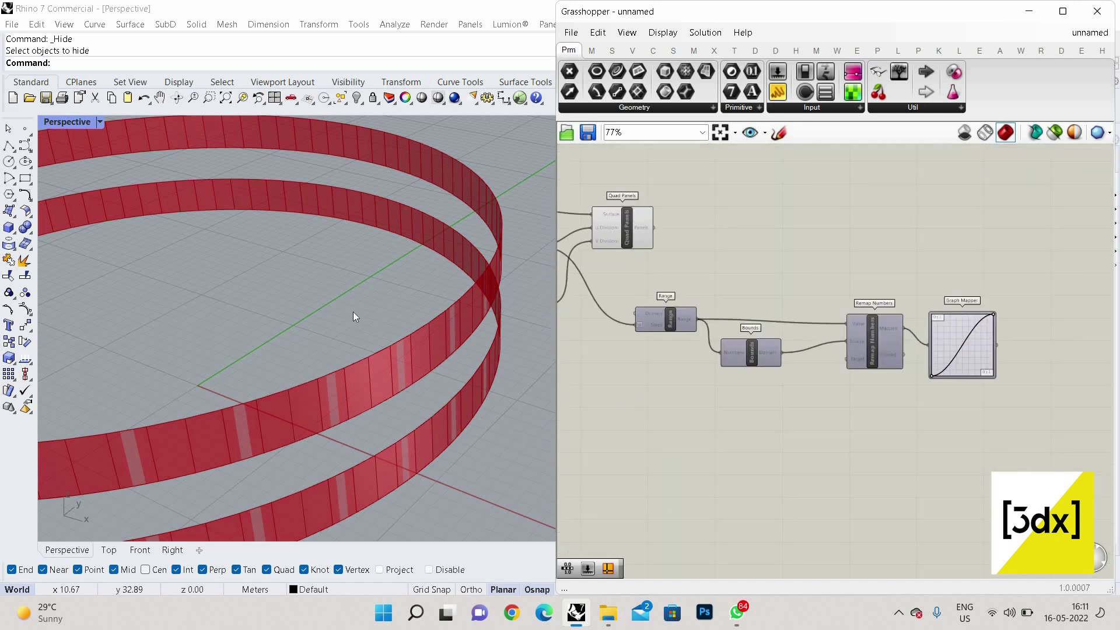
right_click_drag(436, 397, 422, 366)
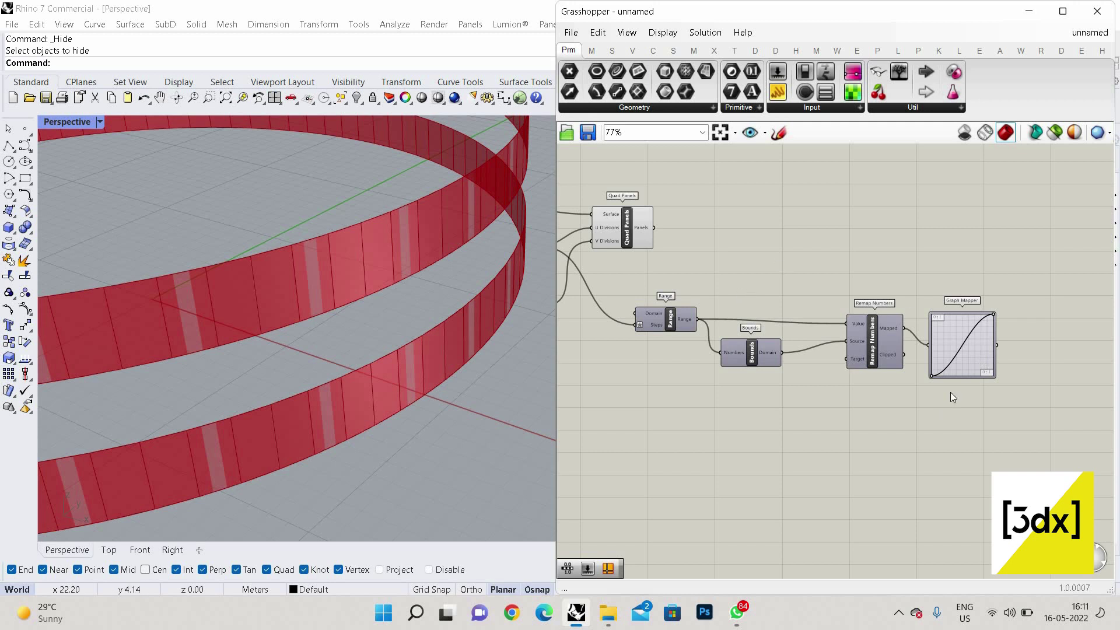
mouse_move(981, 363)
scroll(616, 286, "up", 2)
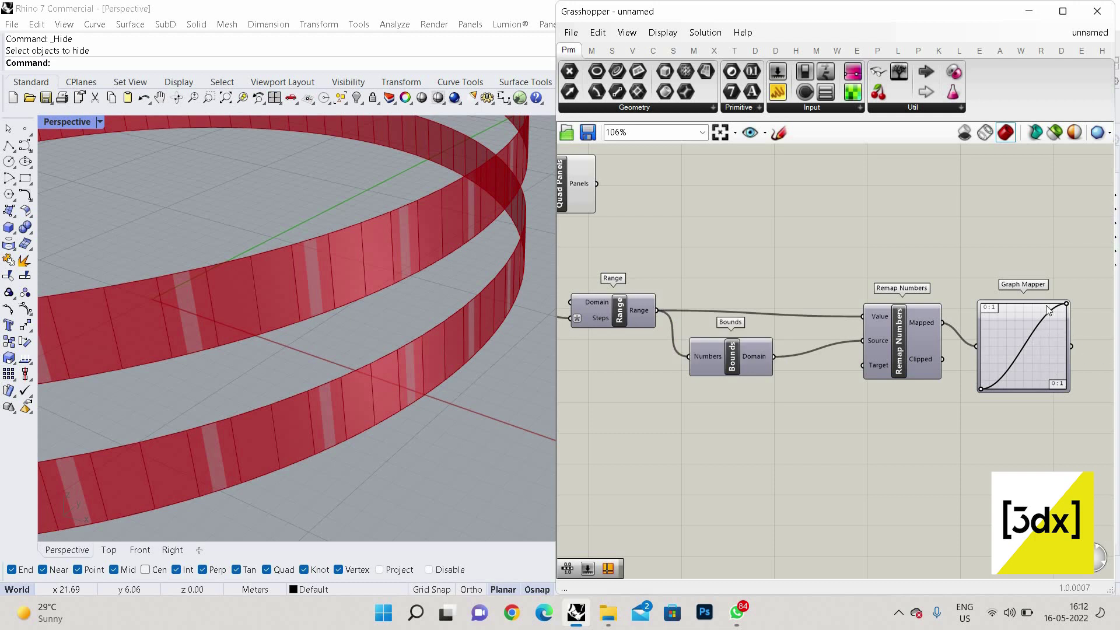
left_click_drag(1045, 312, 1036, 311)
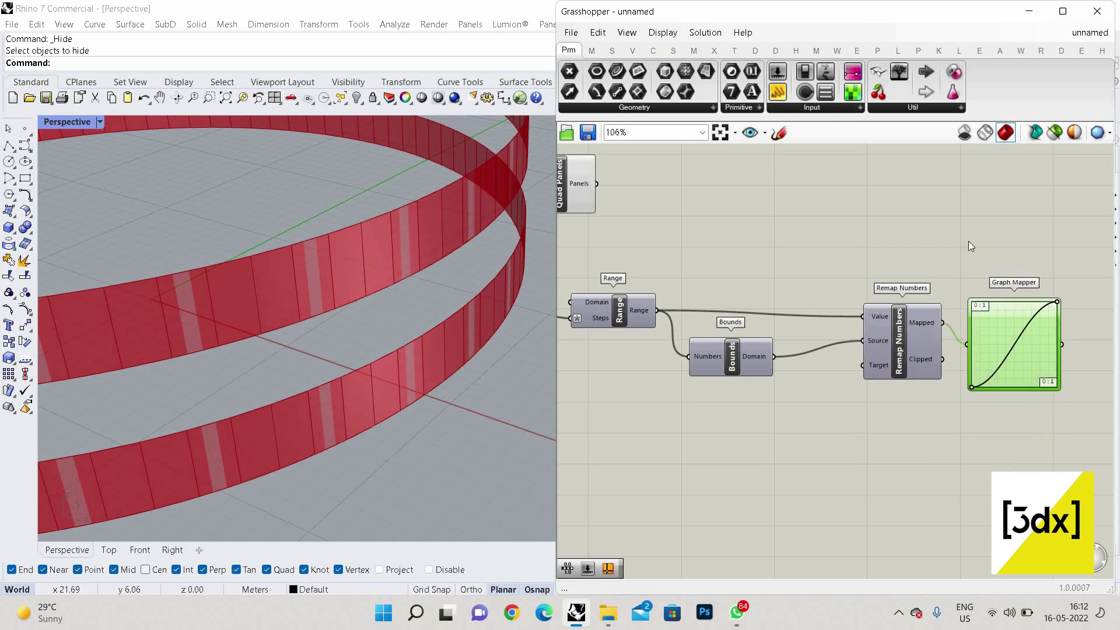
Step: Copy the chain of Range, Bounds, Remap Numbers and Graph Mapper components
scroll(1058, 310, "down", 2)
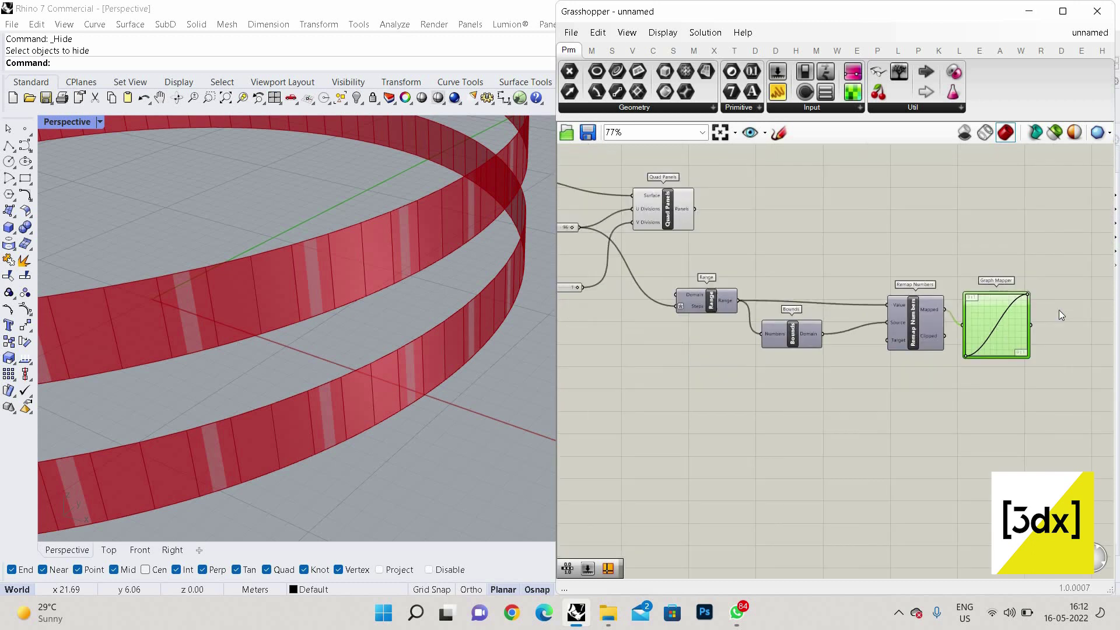
scroll(1058, 309, "up", 4)
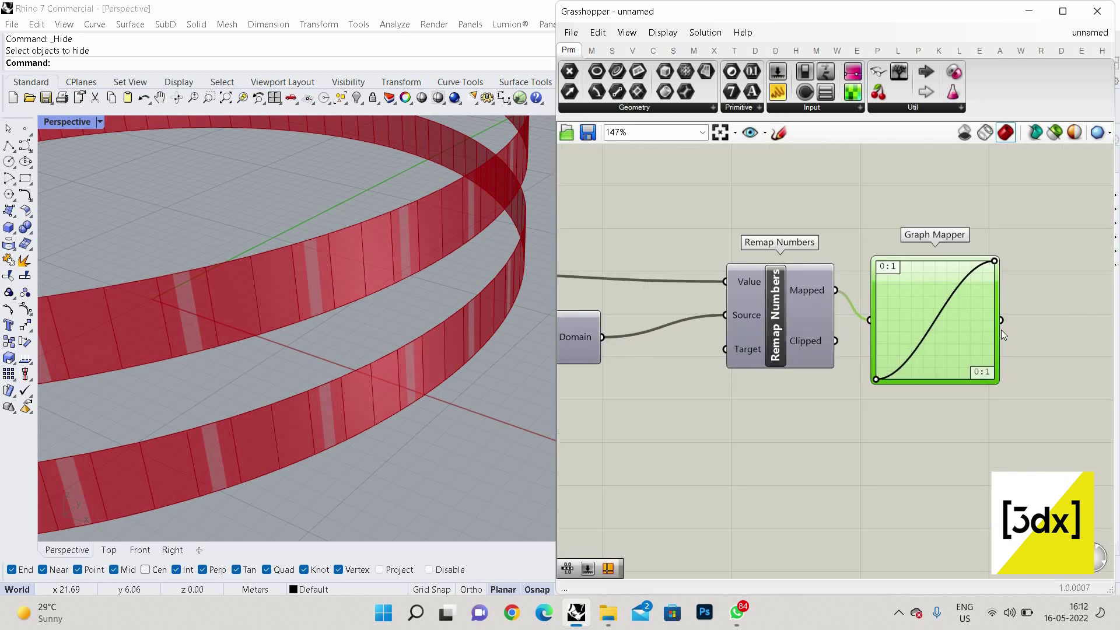
scroll(1001, 330, "down", 2)
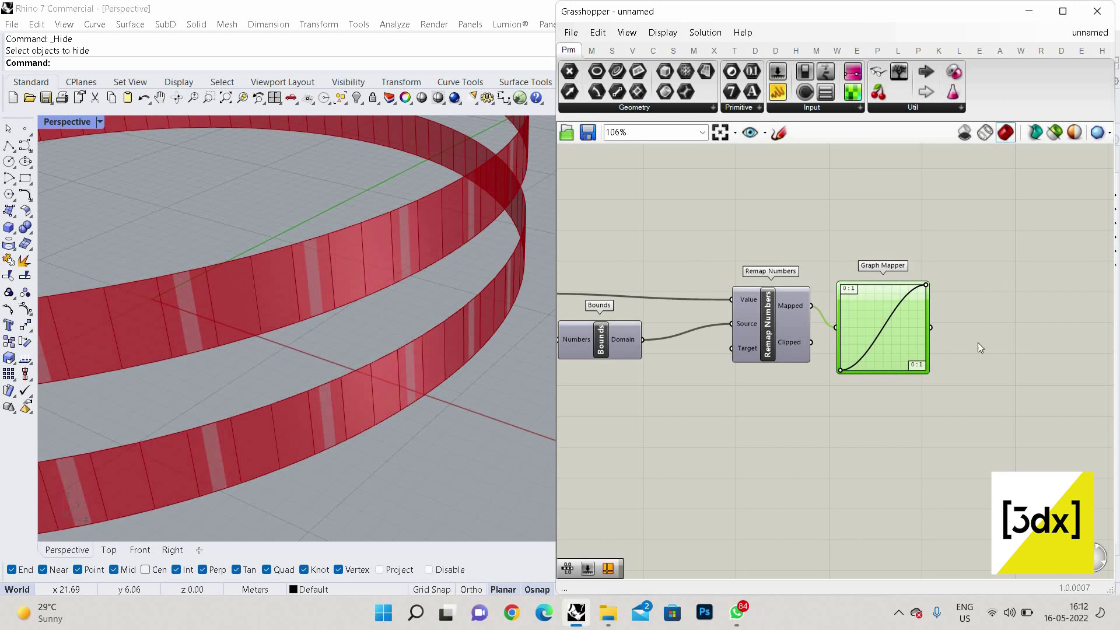
scroll(758, 319, "down", 3)
left_click_drag(691, 302, 1002, 397)
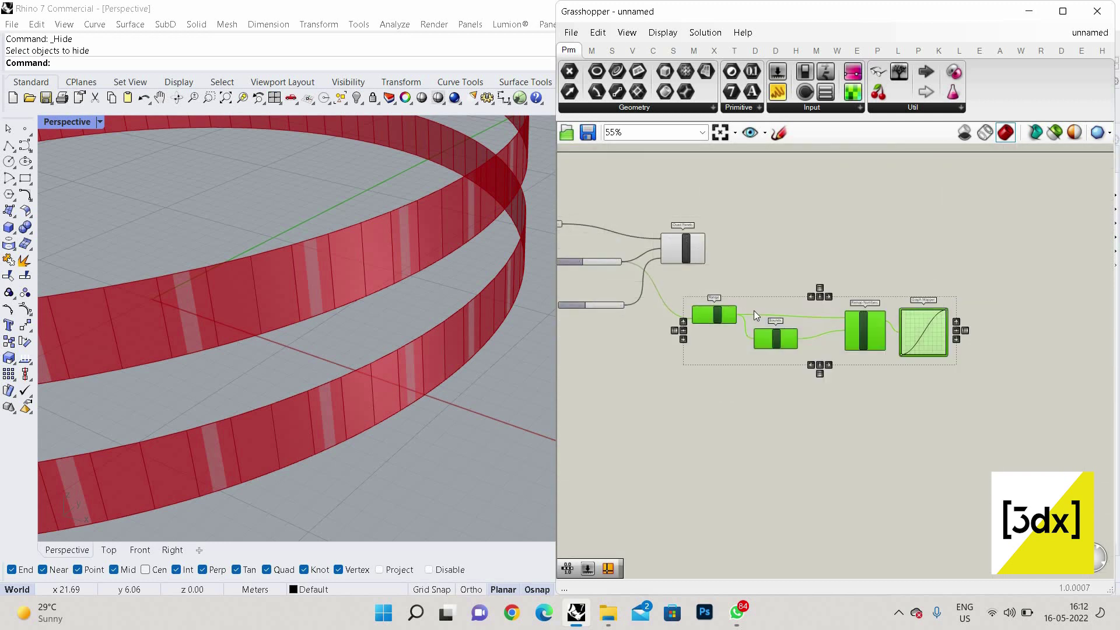
key("ctrl+c")
key("ctrl+v")
key("ctrl+v")
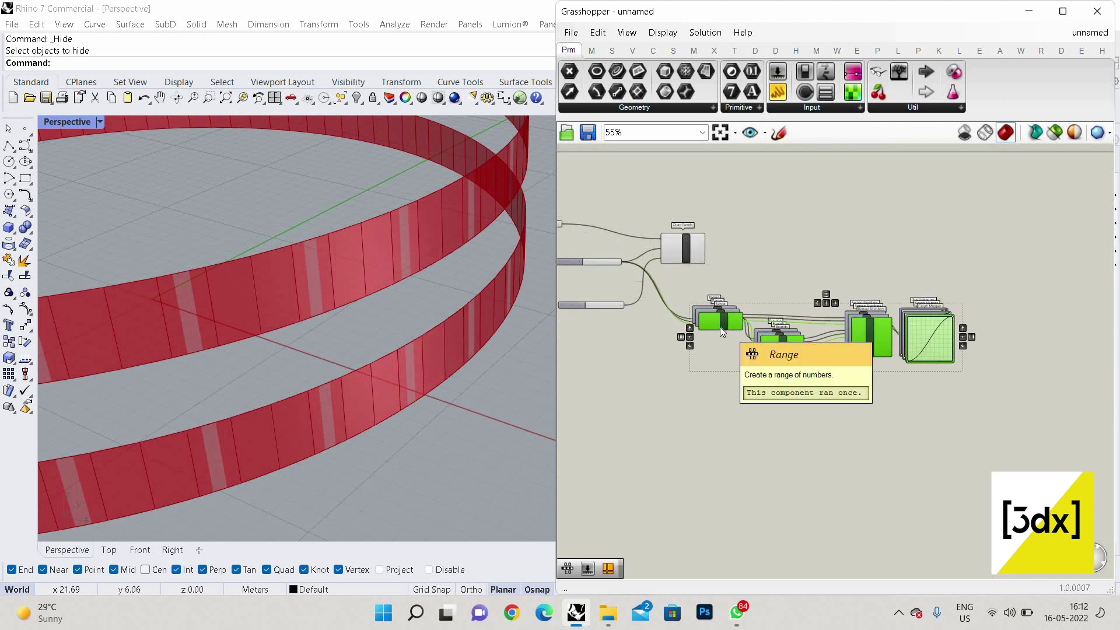
key("ctrl+z")
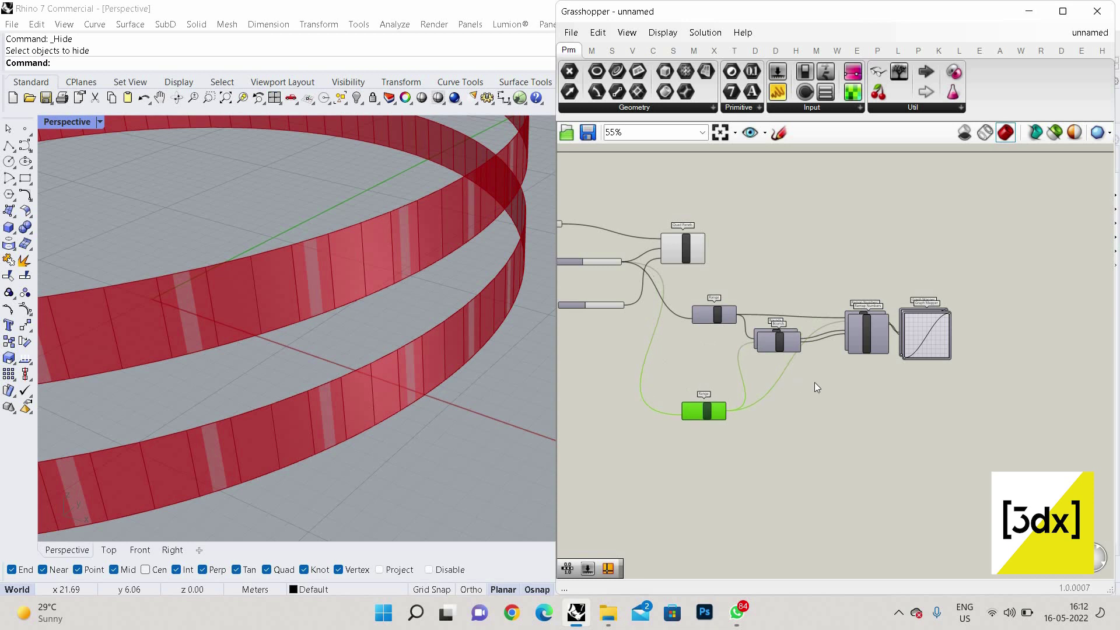
key("ctrl+z")
key("ctrl+z")
Step: Paste a duplicate of the Range, Bounds, Remap Numbers and Graph Mapper chain and place it below the original
left_click_drag(1103, 432, 711, 296)
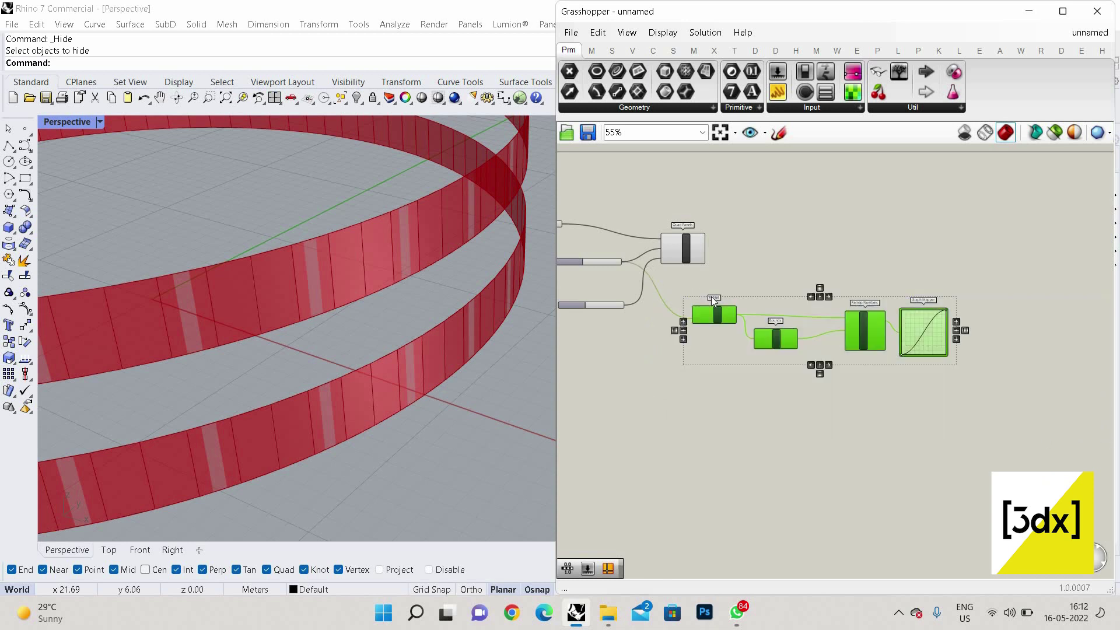
key("ctrl+v")
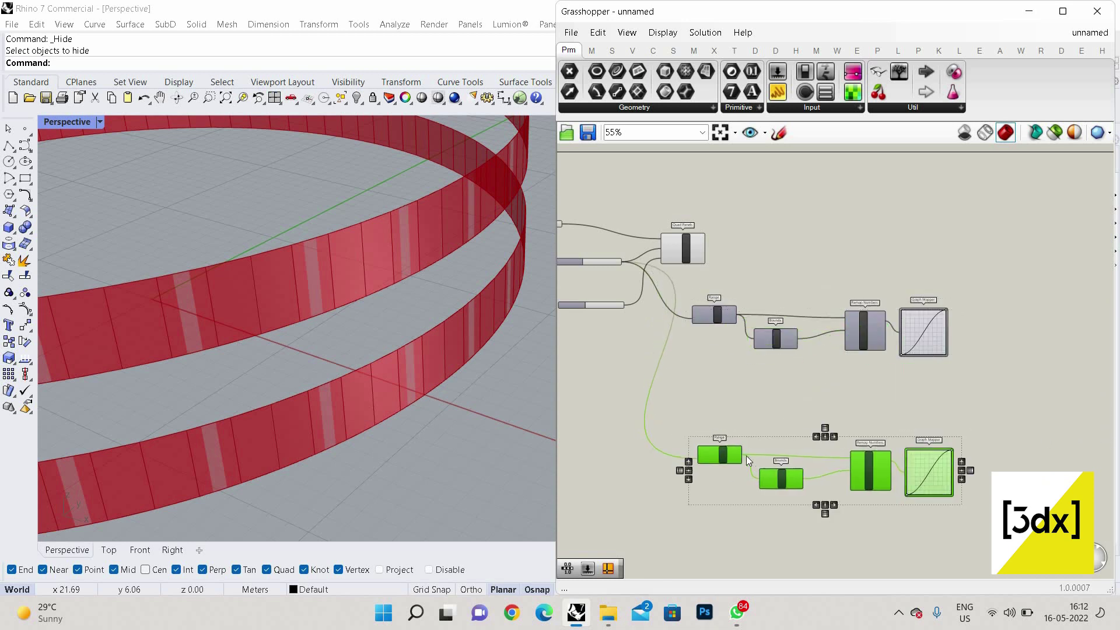
mouse_move(747, 456)
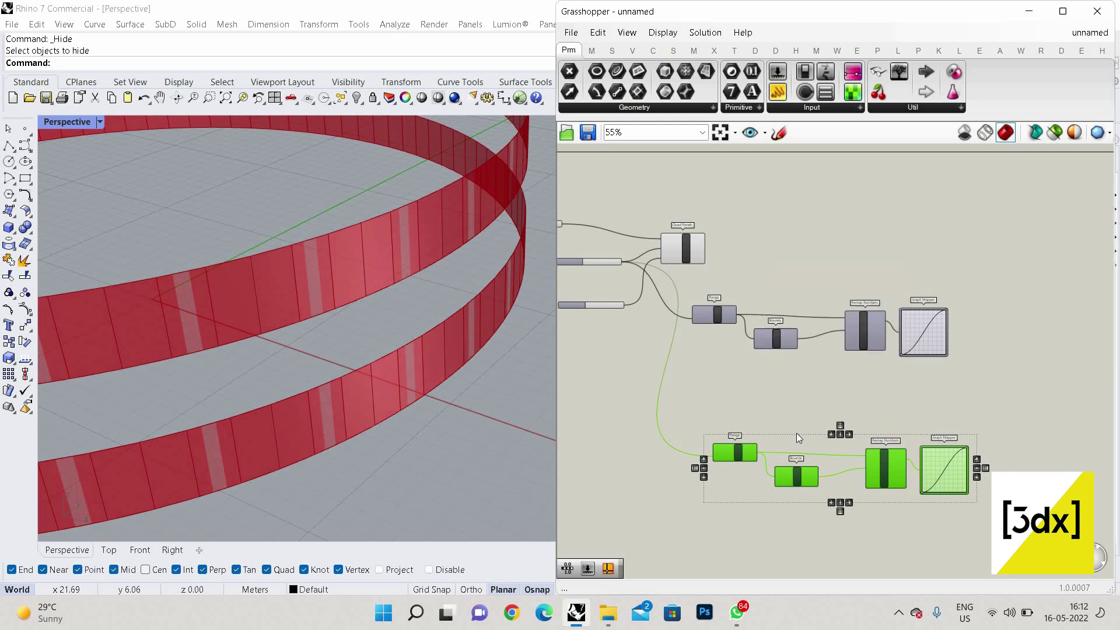
Step: Move the Quad Panels component over to above the first Graph Mapper
scroll(915, 334, "down", 2)
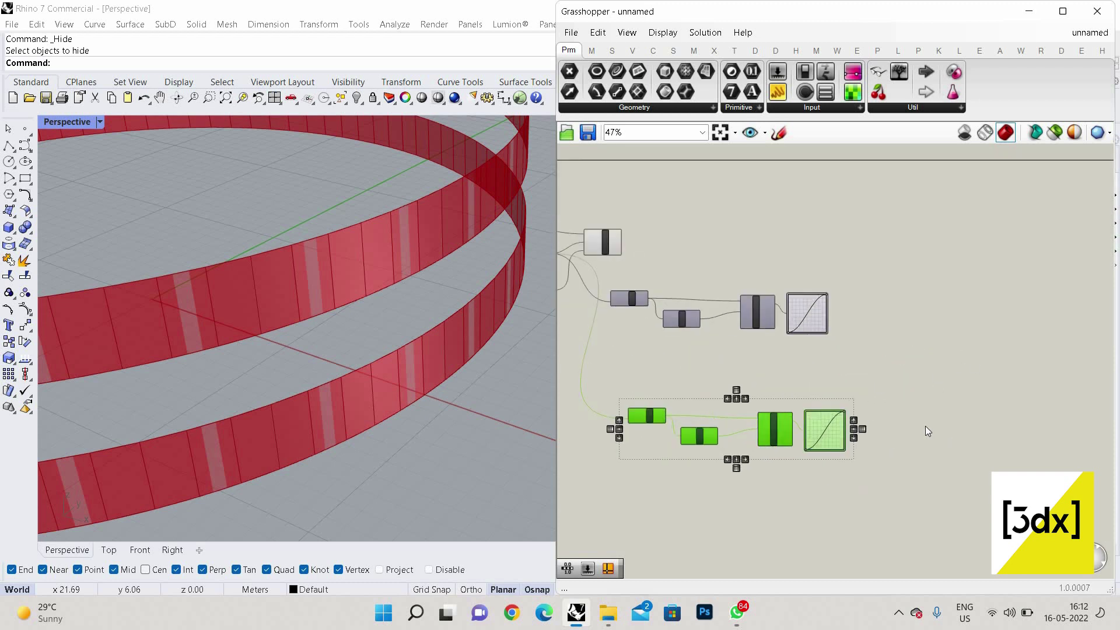
scroll(740, 295, "down", 2)
scroll(781, 320, "up", 1)
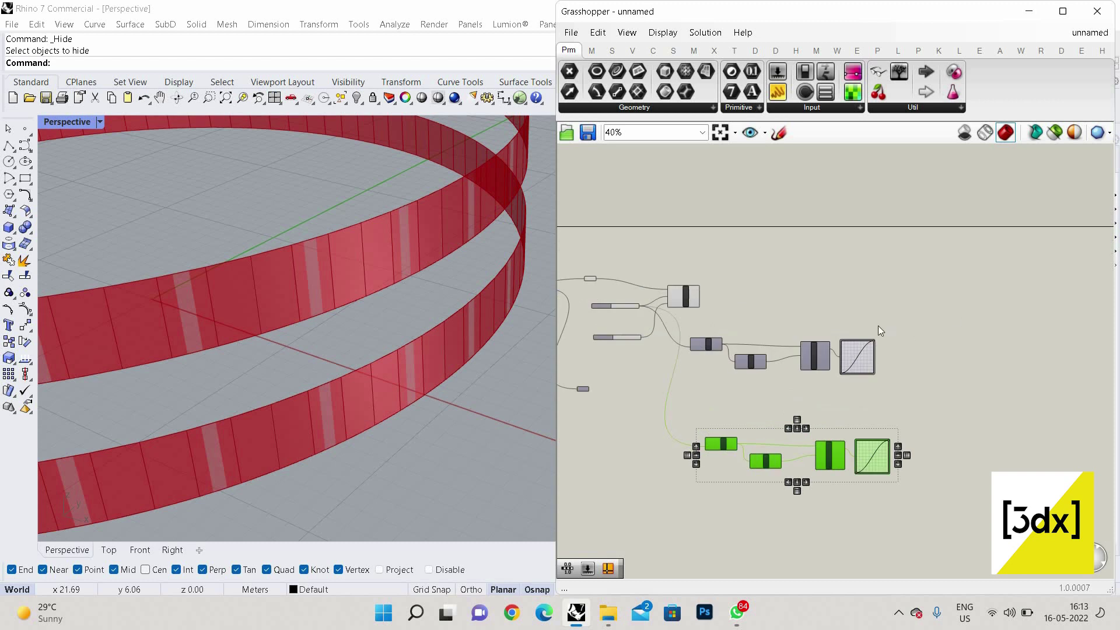
left_click_drag(678, 297, 849, 319)
left_click(758, 399)
Step: Turn off the preview of all components upstream of Quad Panels, leaving only the Quad Panels preview on
scroll(880, 493, "down", 3)
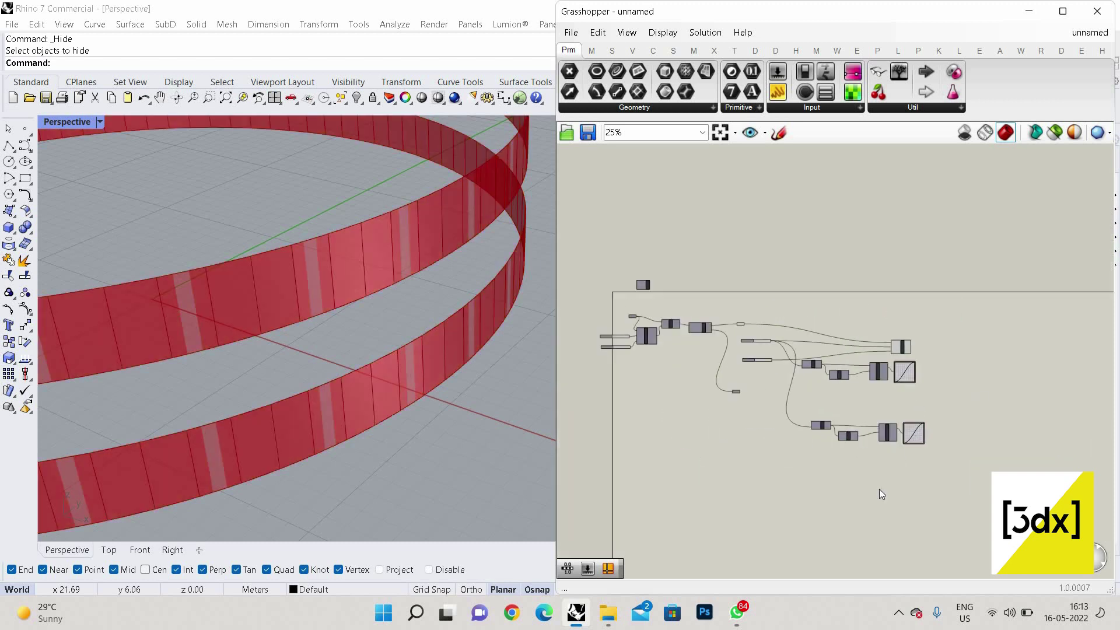
left_click_drag(683, 278, 653, 277)
right_click(747, 295)
left_click(780, 318)
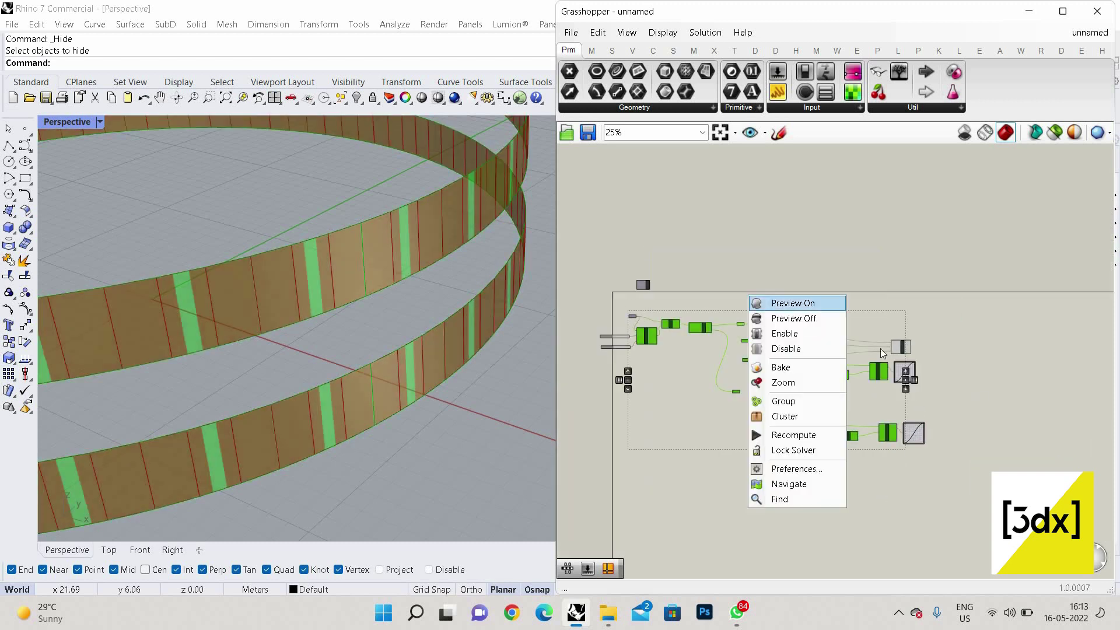
scroll(924, 366, "up", 5)
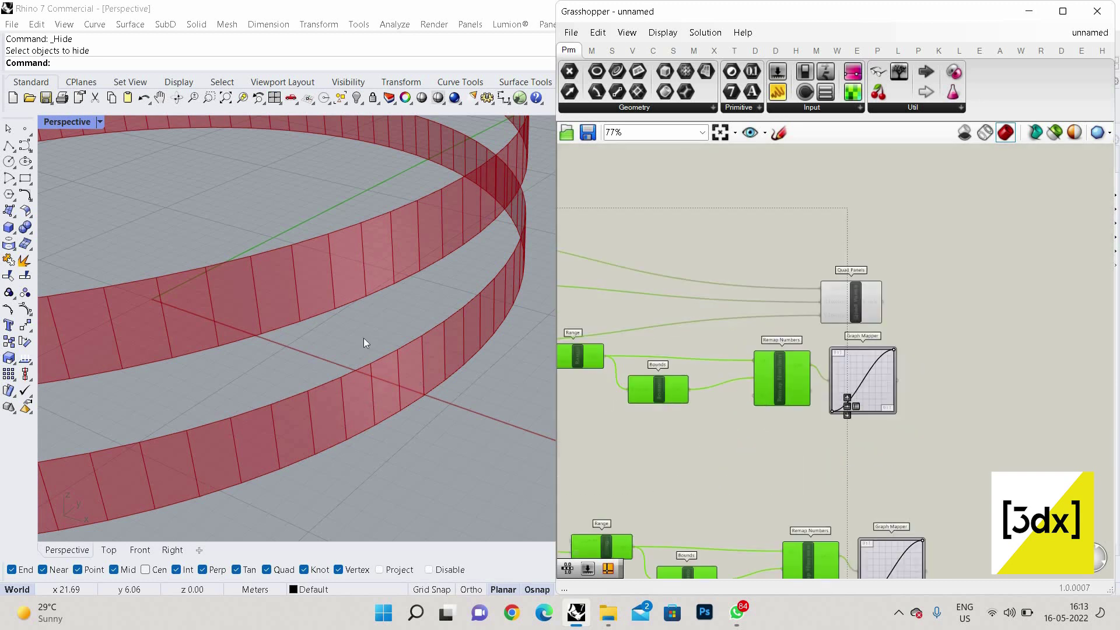
left_click(902, 274)
Step: Move the first Graph Mapper slightly down to leave more space below Quad Panels
scroll(901, 274, "down", 2)
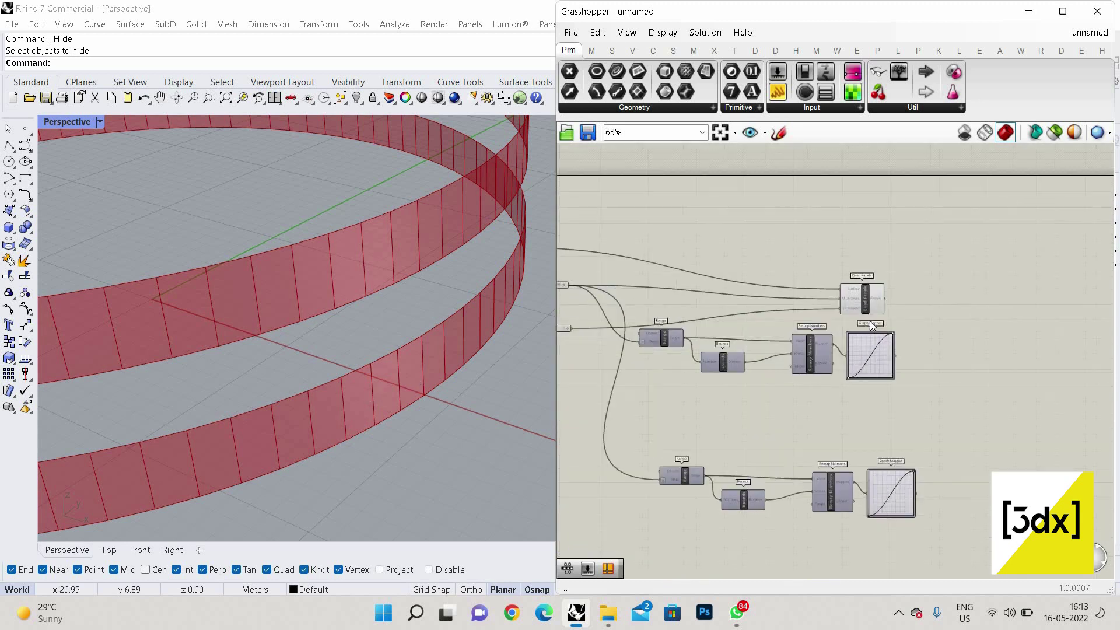
scroll(898, 280, "up", 1)
left_click_drag(868, 304, 913, 401)
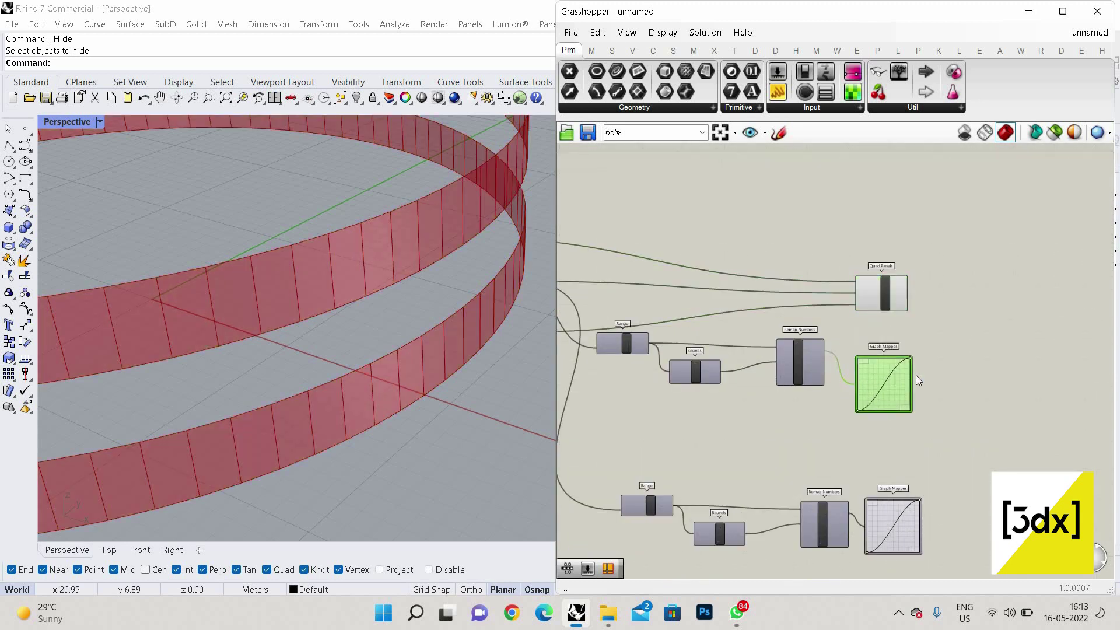
left_click(958, 377)
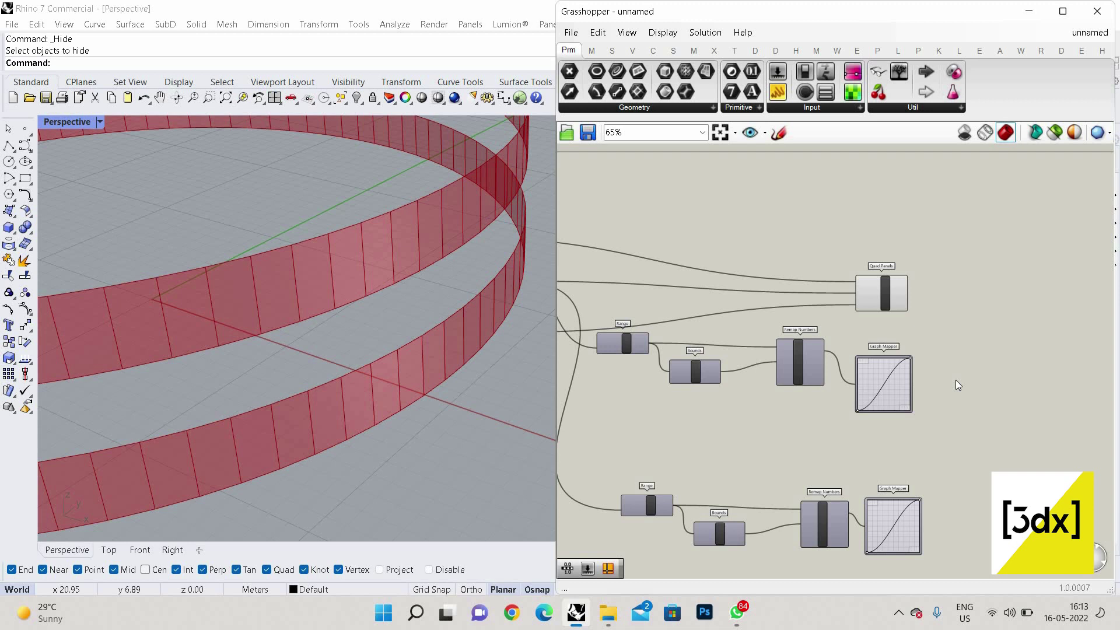
scroll(919, 310, "up", 1)
double_click(919, 309)
type("co")
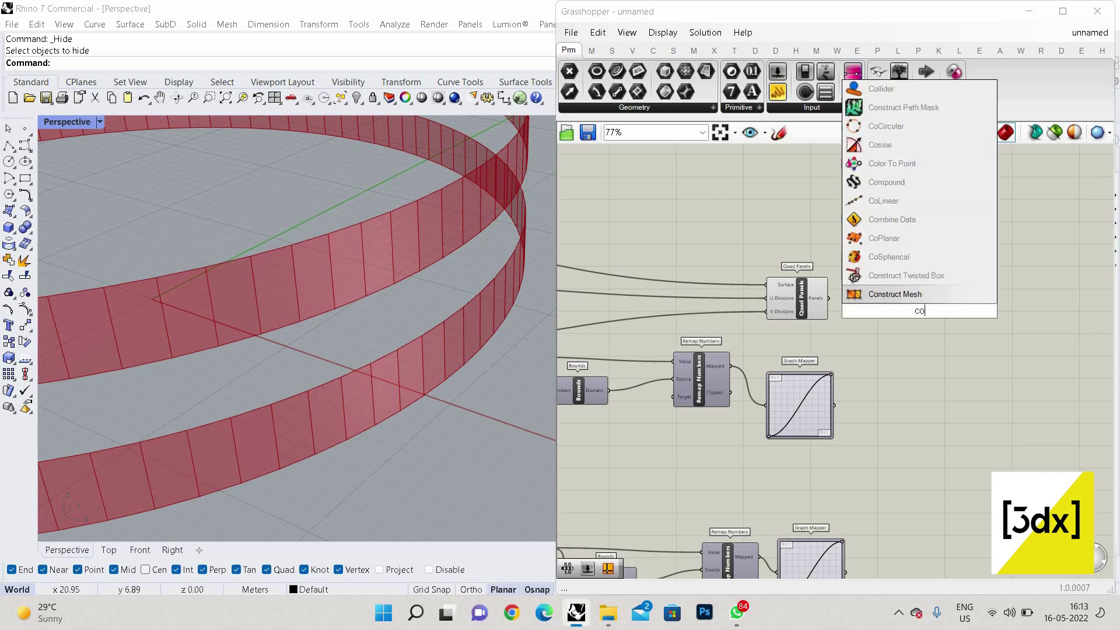
type("nstr")
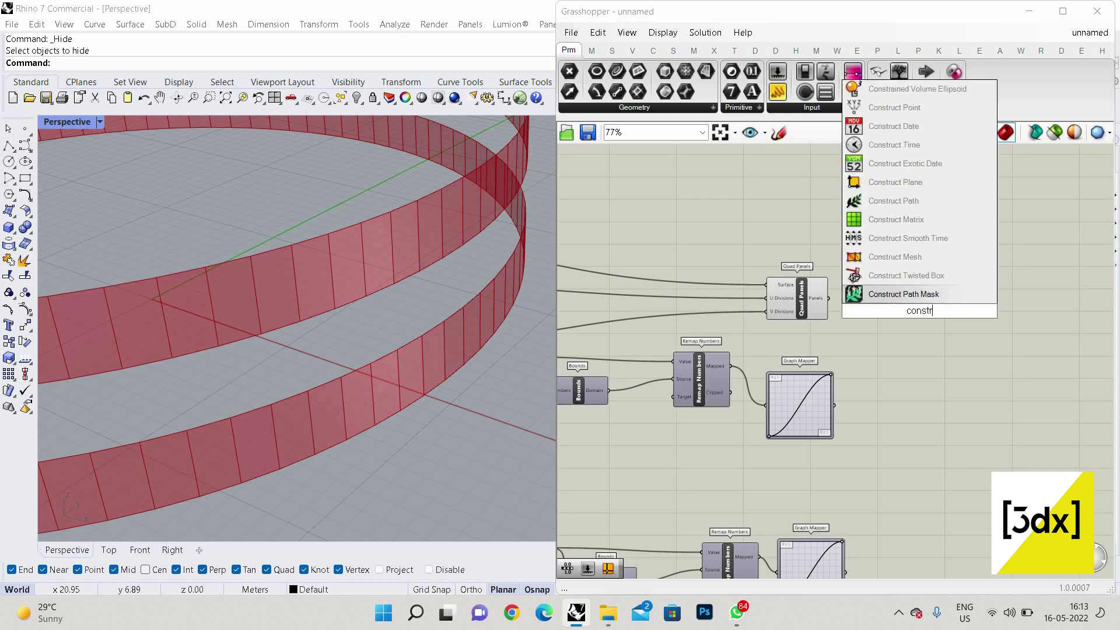
key("BackSpace")
key("BackSpace")
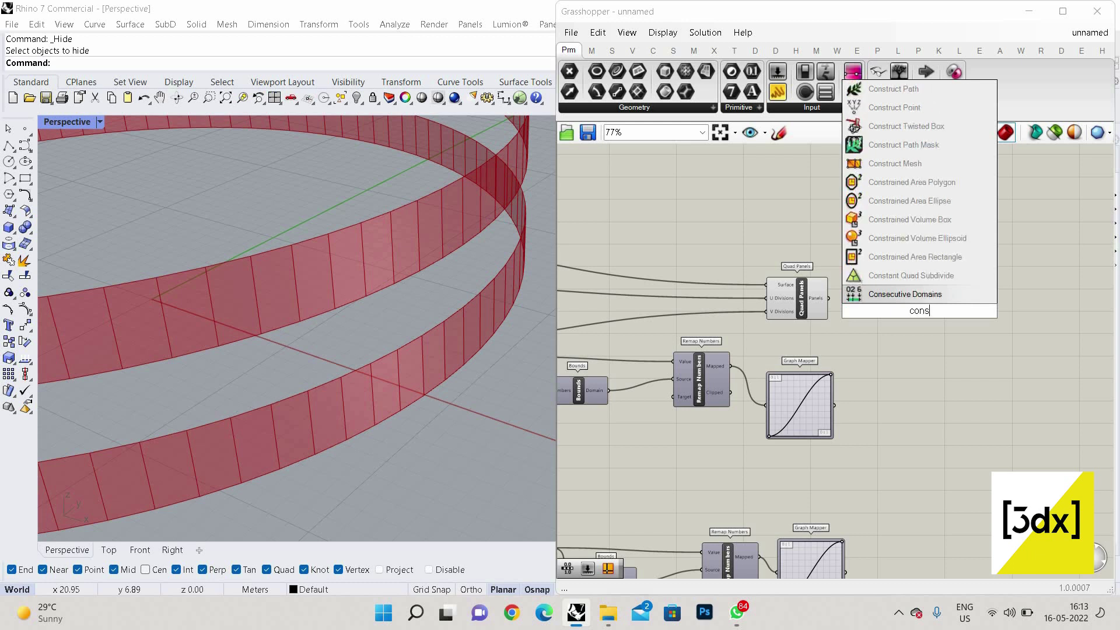
type("s")
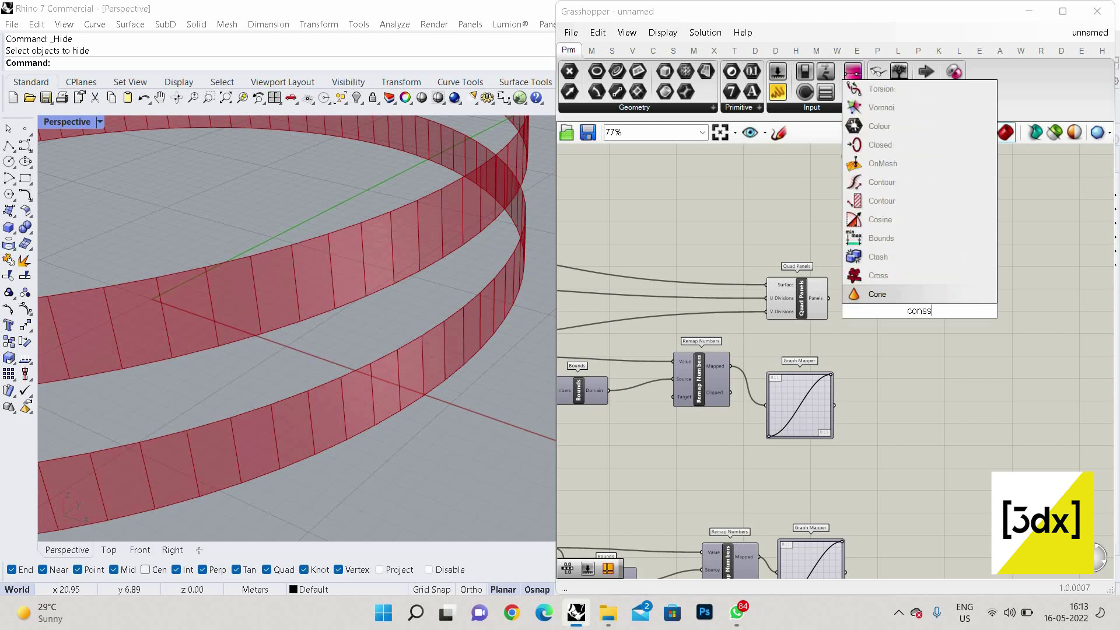
type("truct")
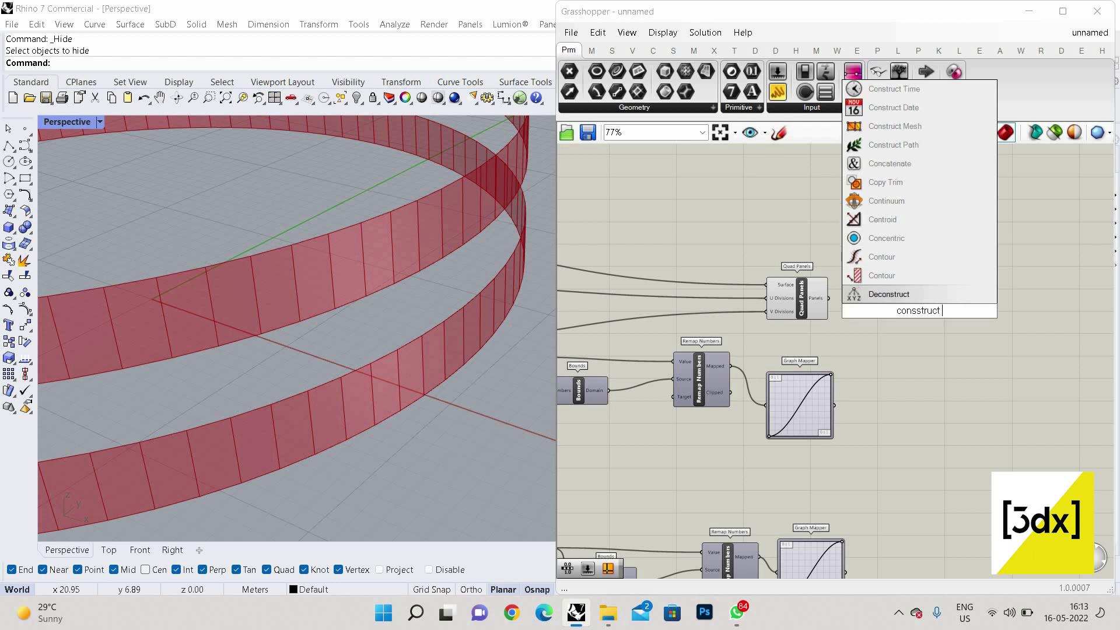
type(" point")
key("Return")
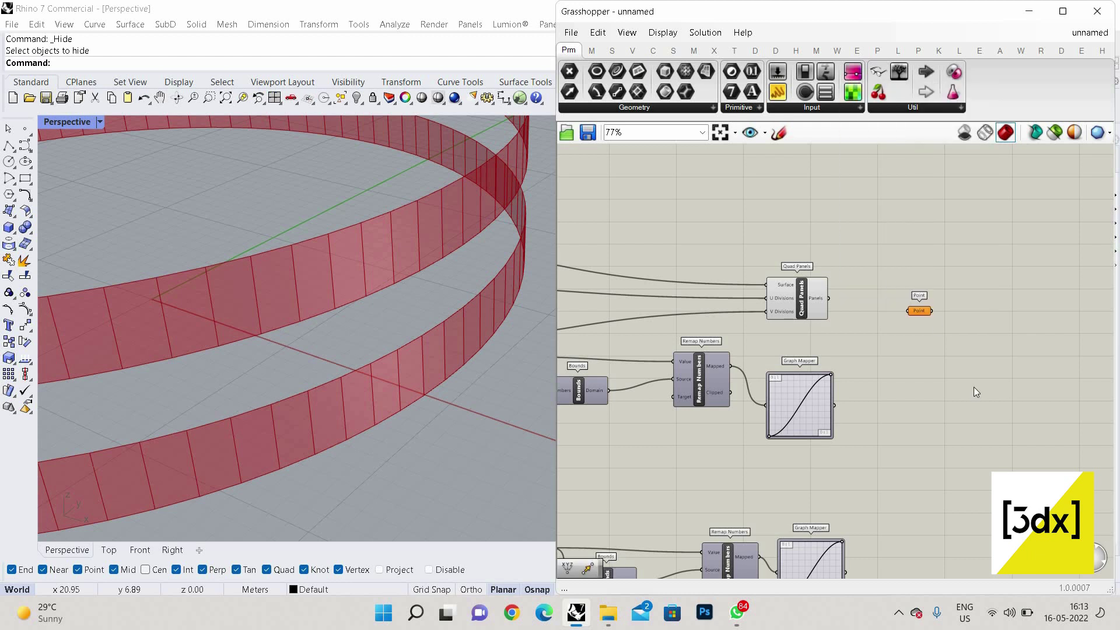
key("ctrl+z")
Step: Add a Construct Point component and place it to the right of Quad Panels
double_click(907, 292)
type("cons")
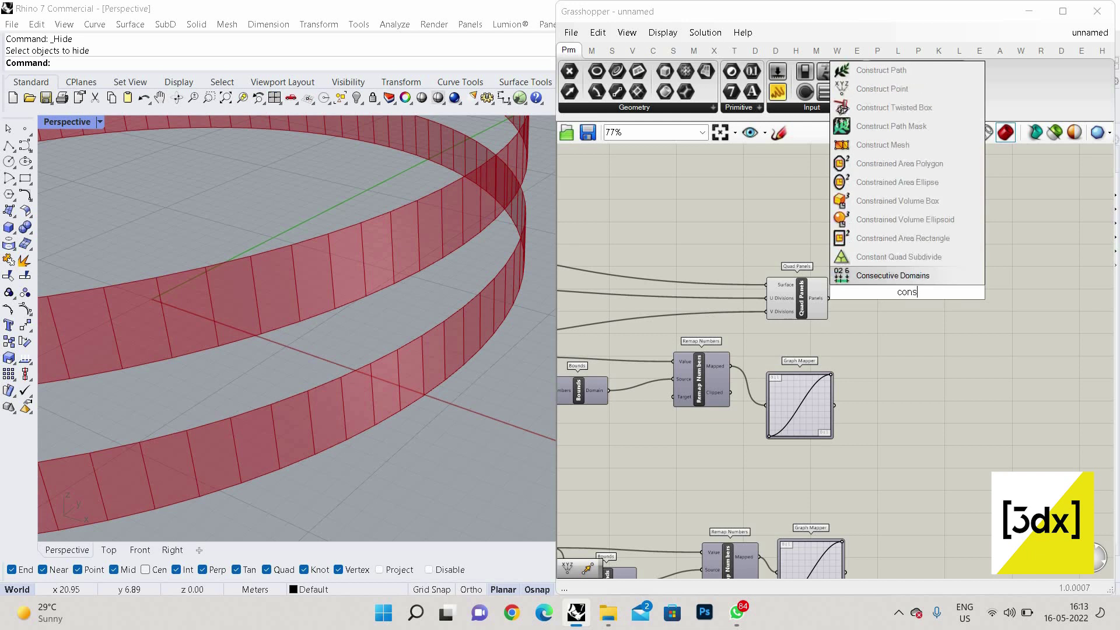
type("truct point")
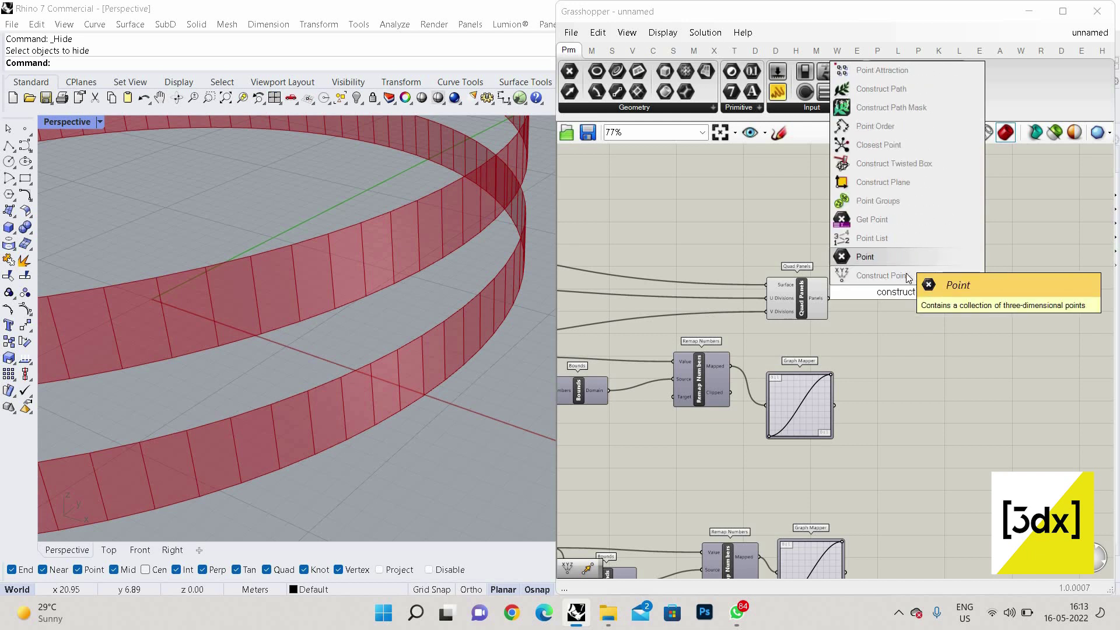
left_click(905, 274)
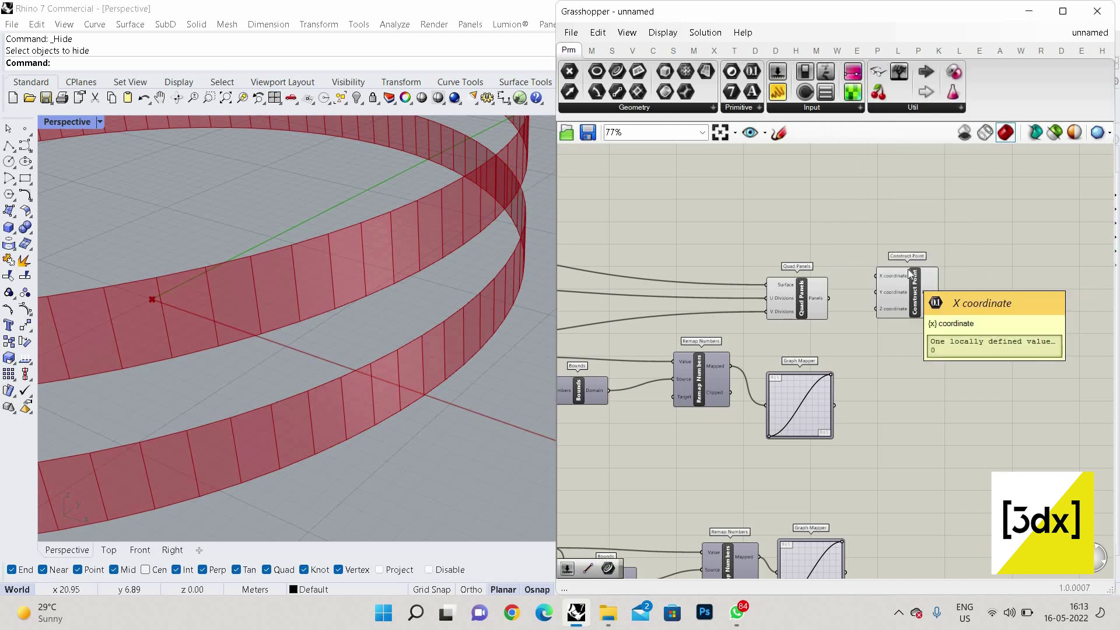
scroll(890, 327, "up", 2)
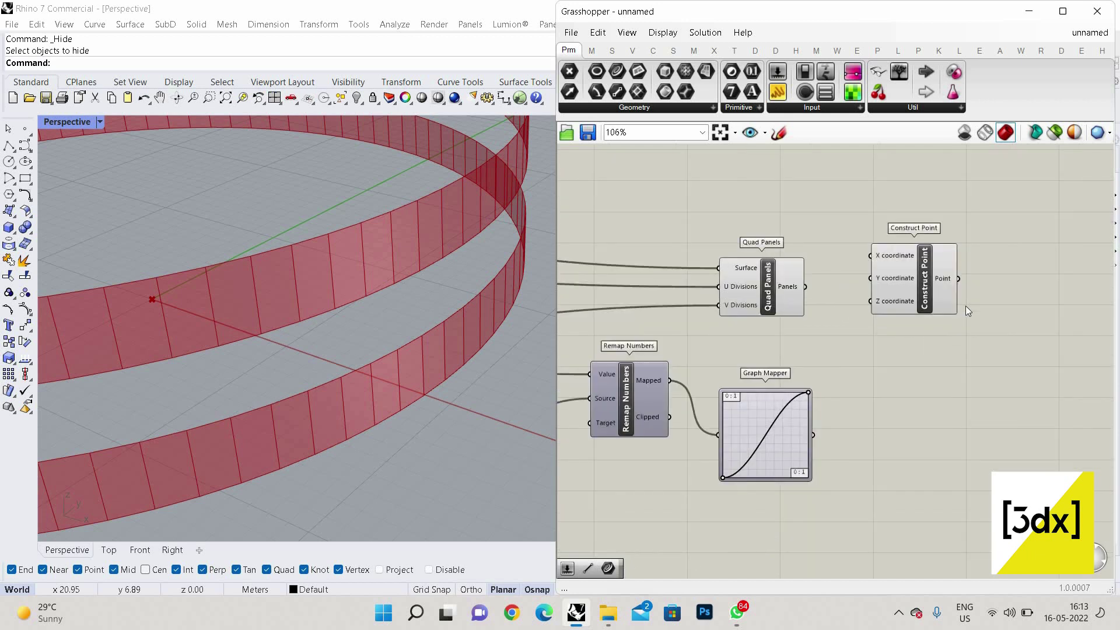
left_click_drag(915, 279, 981, 321)
Step: Connect the Panels output of Quad Panels to Construct Point's X coordinate and move Construct Point farther right
left_click(778, 299)
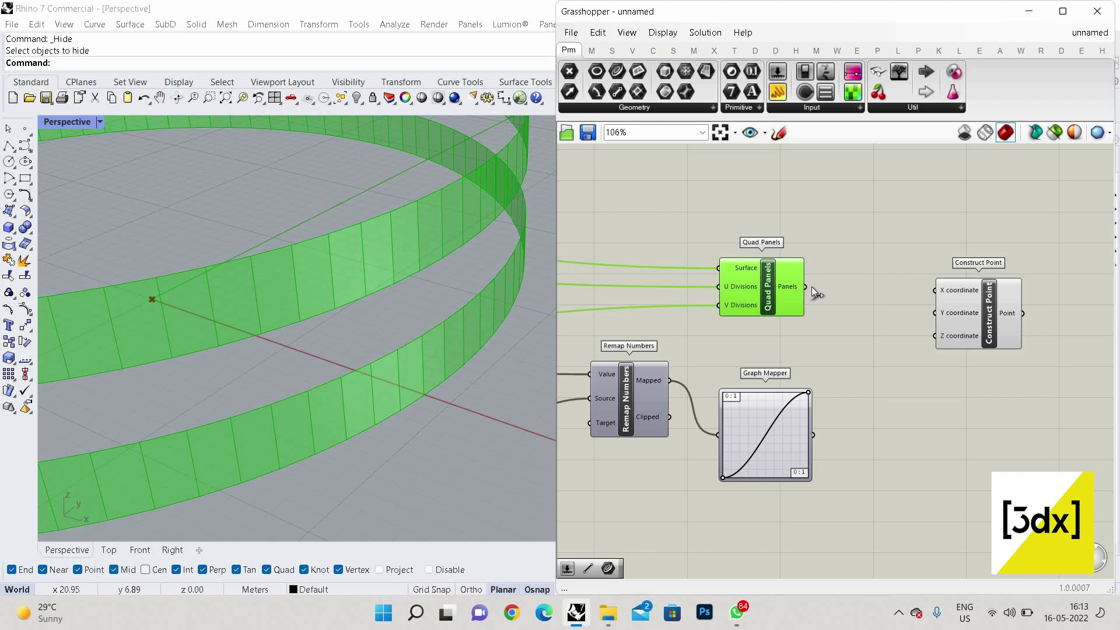
left_click_drag(935, 290, 805, 286)
left_click(1041, 316)
left_click_drag(1008, 315, 1088, 285)
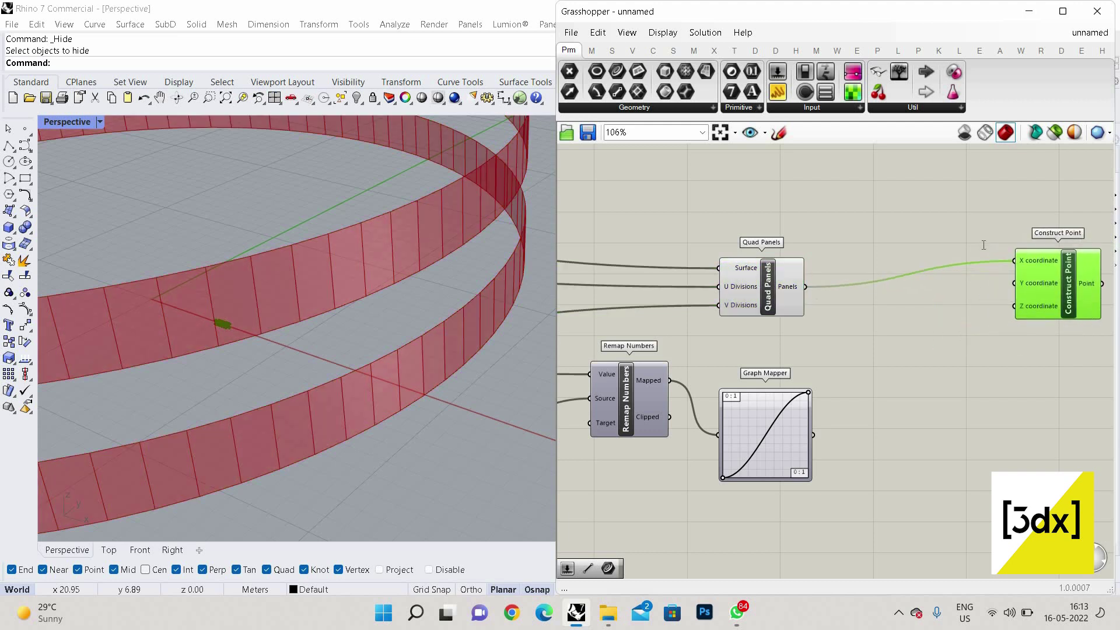
Step: Add a number slider with value 0 above Quad Panels and connect it to Construct Point's Y coordinate
left_click(983, 245)
double_click(983, 245)
type("0")
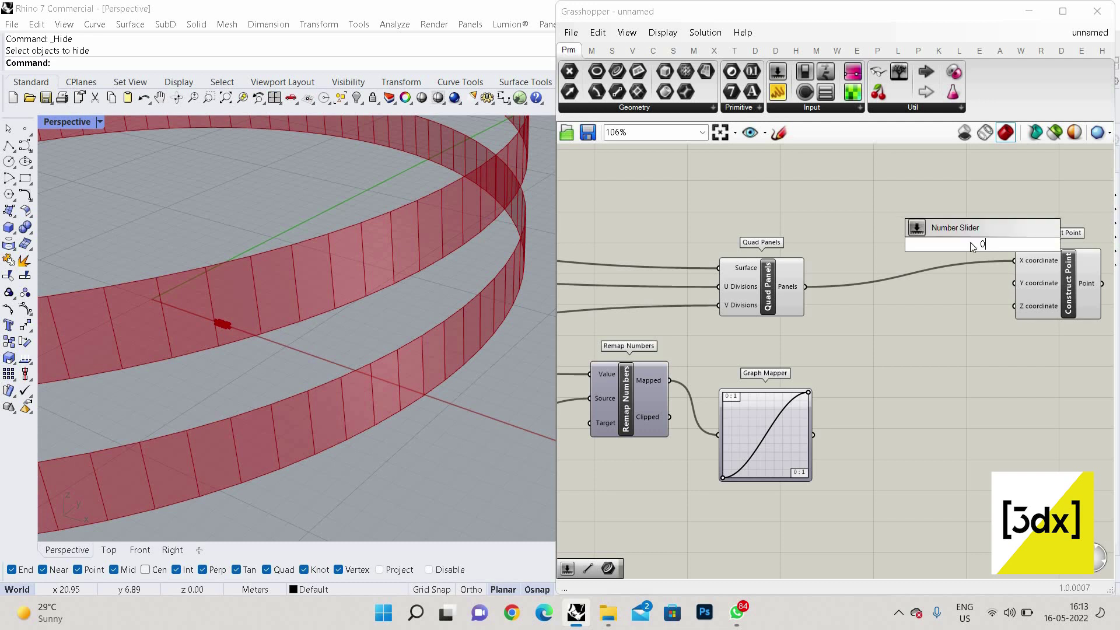
key("Return")
mouse_move(952, 237)
left_mouse_down()
mouse_move(793, 207)
mouse_move(902, 203)
mouse_move(882, 197)
mouse_move(946, 206)
left_mouse_up()
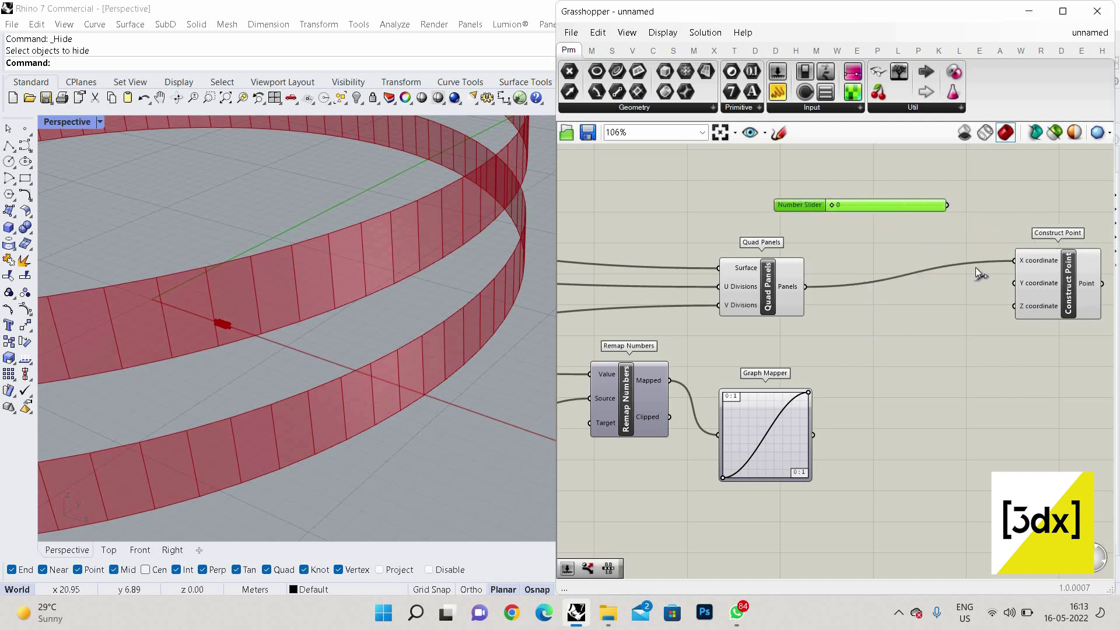
left_click_drag(1027, 285, 944, 205)
Step: Disconnect Quad Panels from Construct Point's X coordinate and move Construct Point down beside the first Graph Mapper
scroll(829, 352, "down", 3)
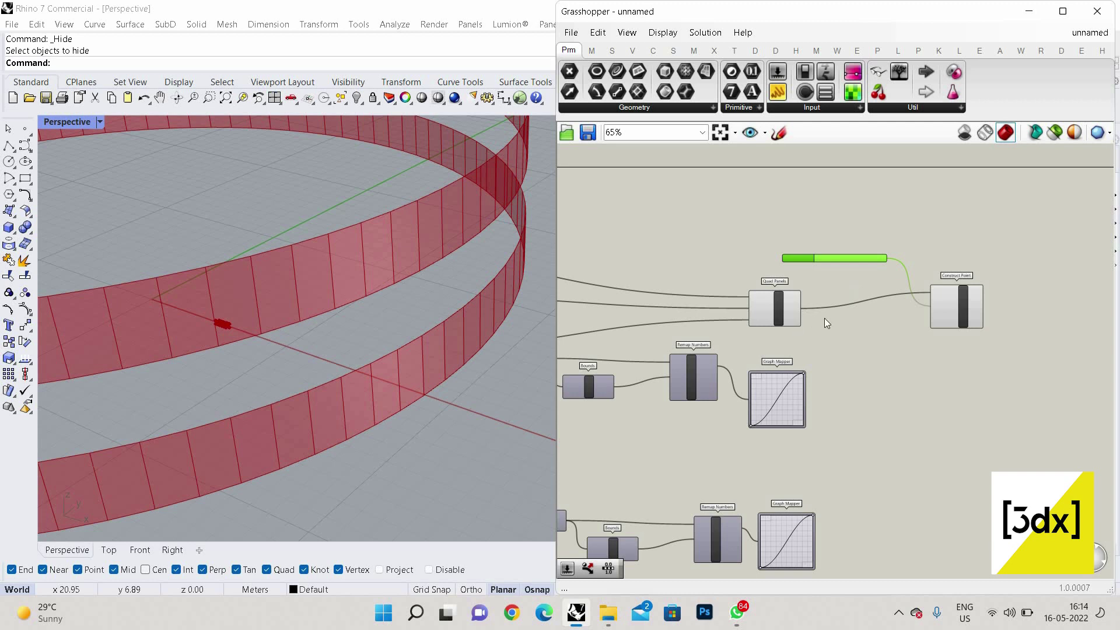
scroll(760, 306, "up", 2)
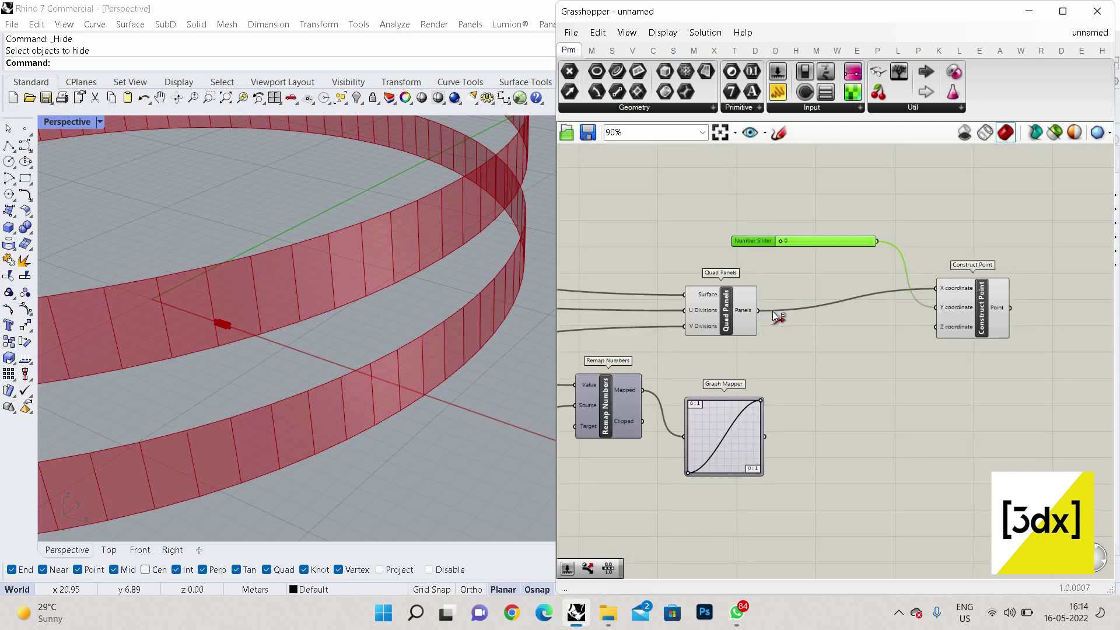
left_click_drag(901, 268, 935, 288, "ctrl")
left_click_drag(961, 337, 965, 396)
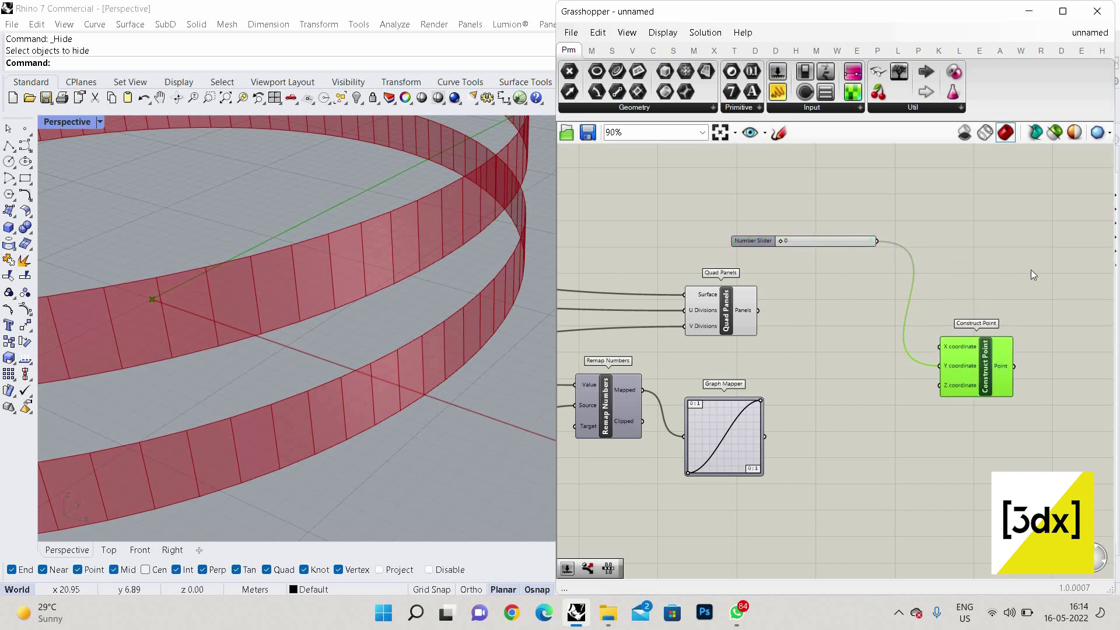
Step: Add an Iso Curve component above and to the right of Construct Point
right_click_drag(1085, 312, 1001, 317)
double_click(1002, 317)
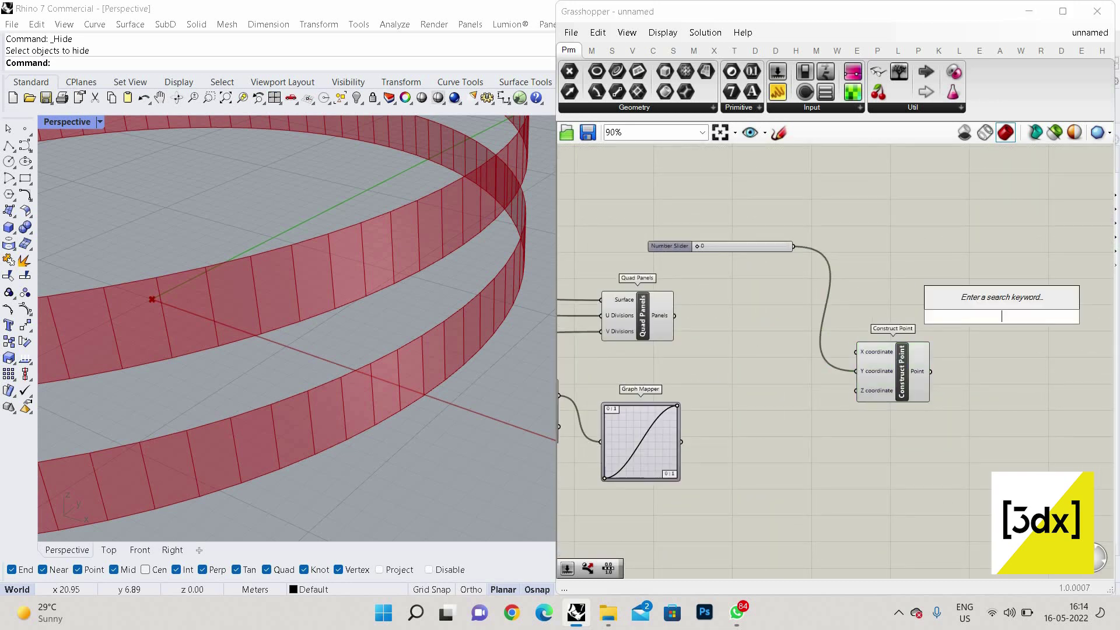
type("iso curve")
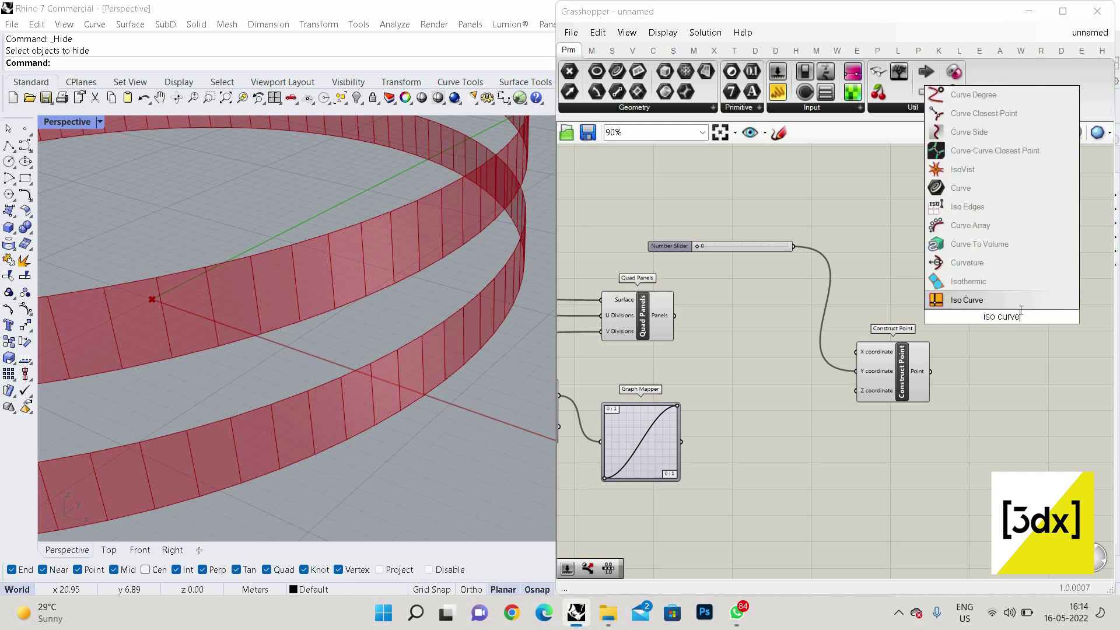
Step: Add an Iso Curve component, feeding its Surface from the Quad Panels output and its UV point from Construct Point
left_click(1006, 299)
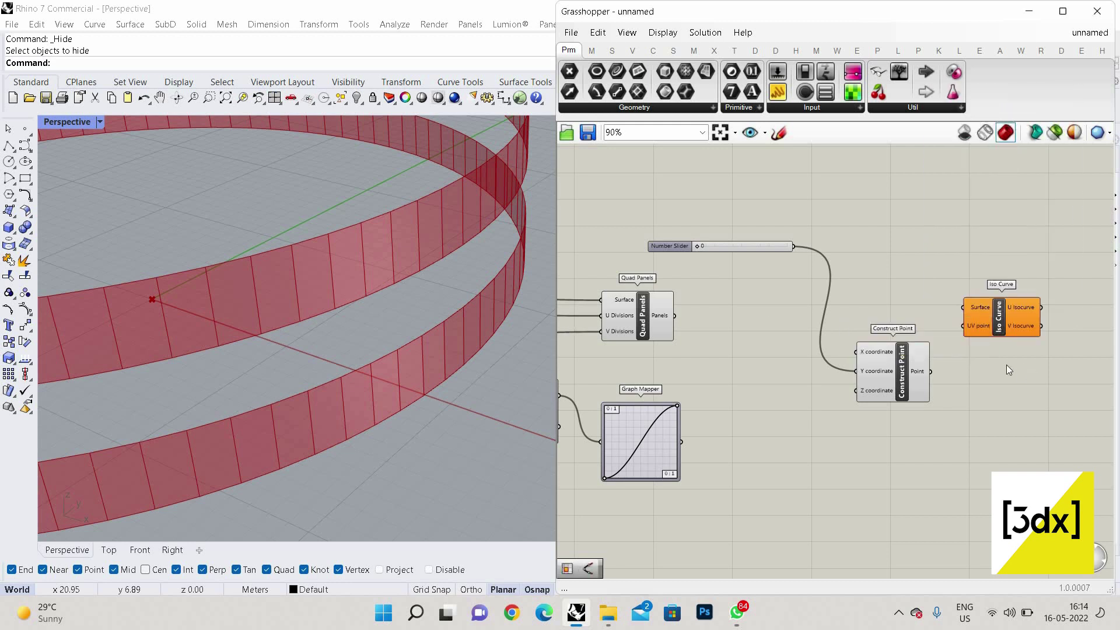
scroll(631, 321, "up", 2)
left_click_drag(624, 324, 968, 316)
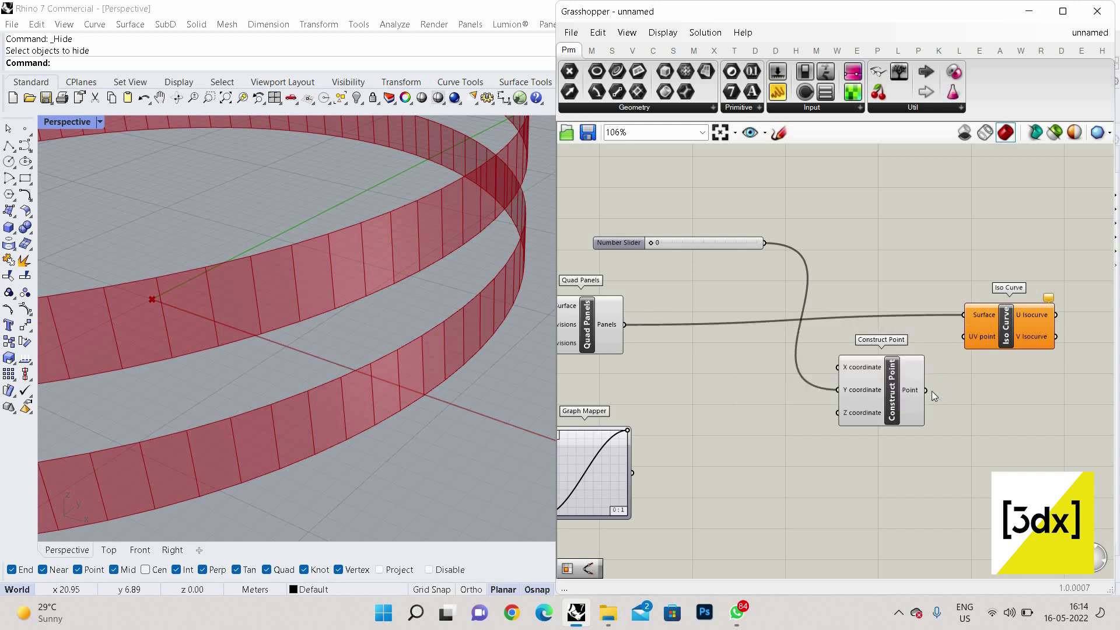
left_click_drag(926, 390, 963, 336)
Step: Reparameterize the Iso Curve component's Surface input and inspect the isocurves on the spiral panels
scroll(981, 318, "up", 2)
right_click(972, 314)
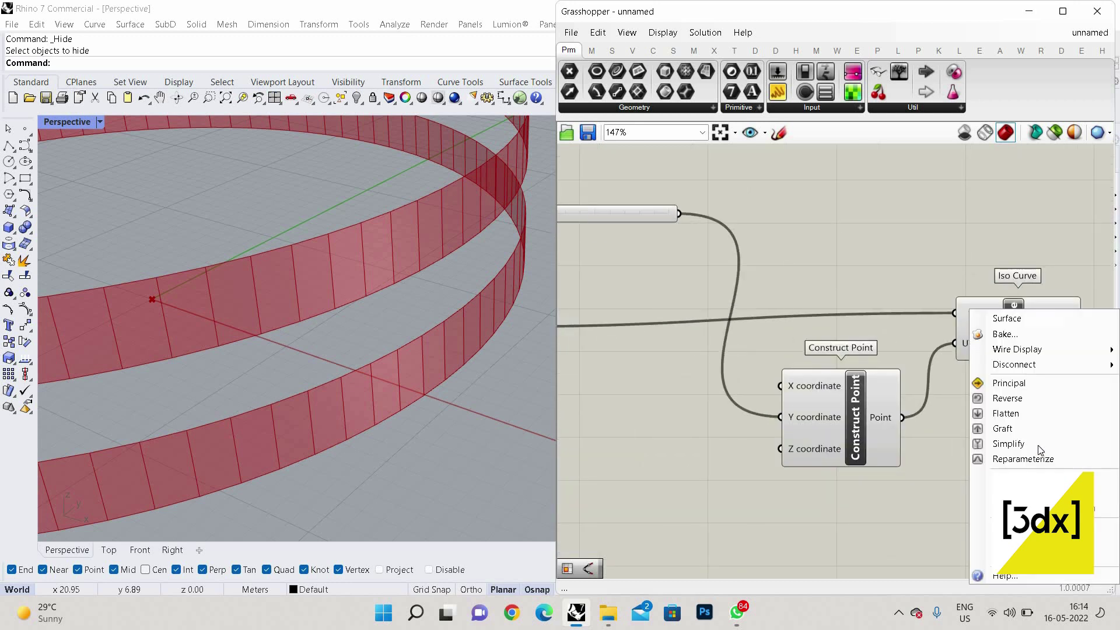
left_click(1029, 458)
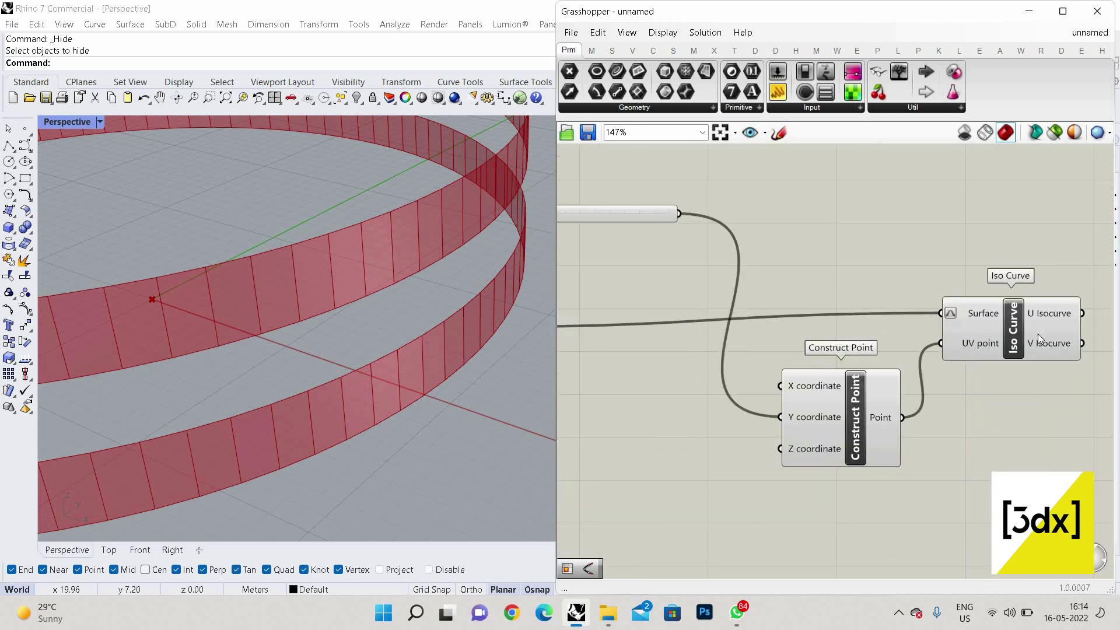
left_click(988, 320)
scroll(506, 303, "up", 3)
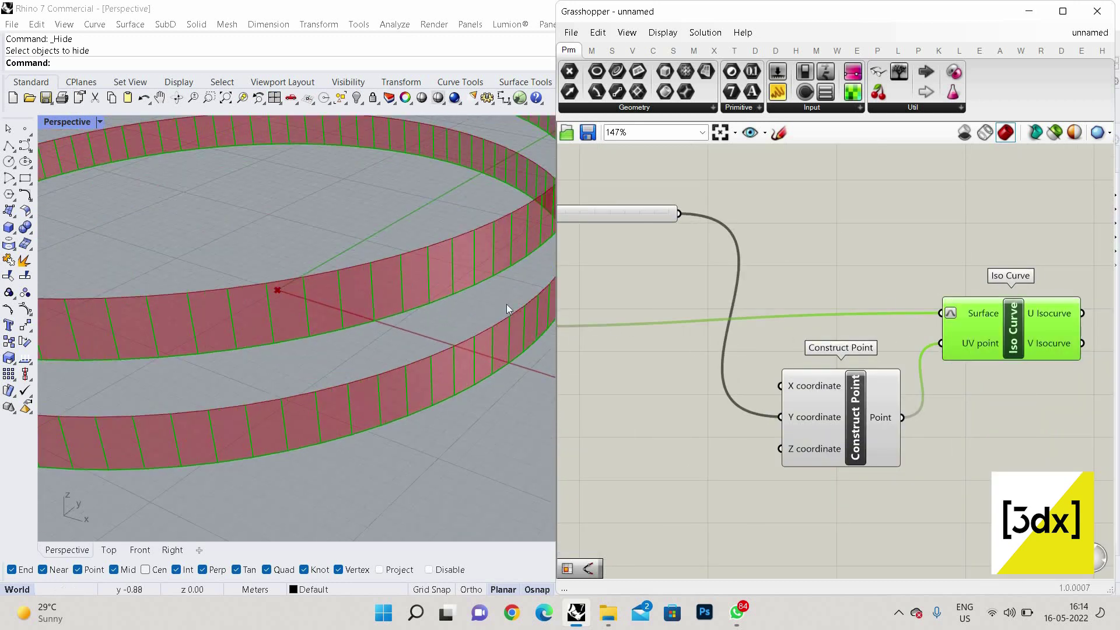
right_click_drag(506, 303, 470, 220)
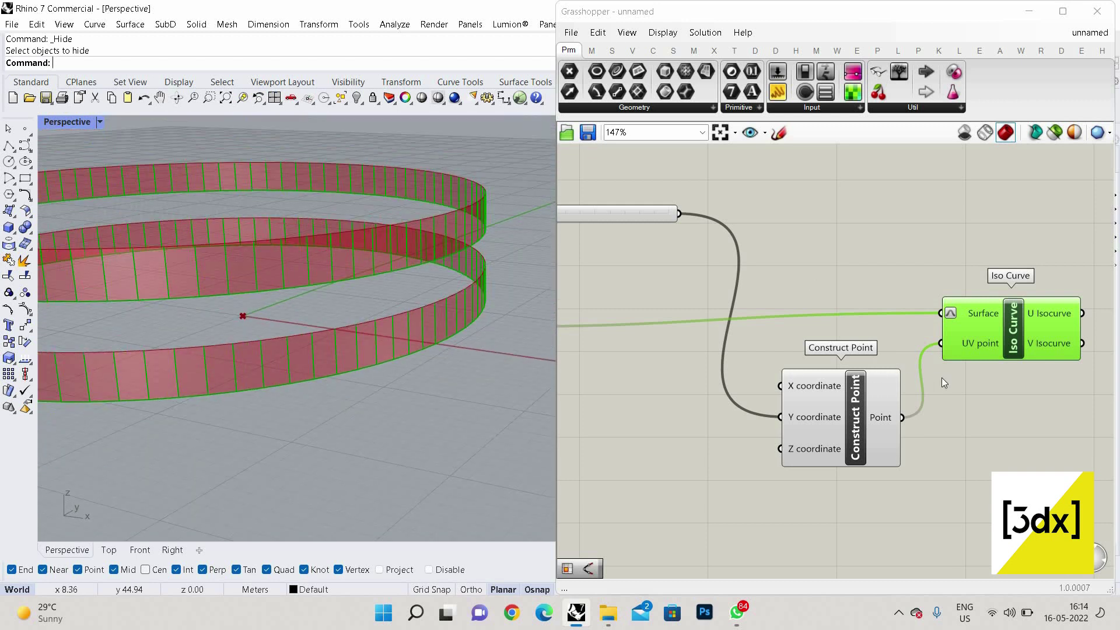
scroll(941, 378, "down", 3)
left_click(941, 377)
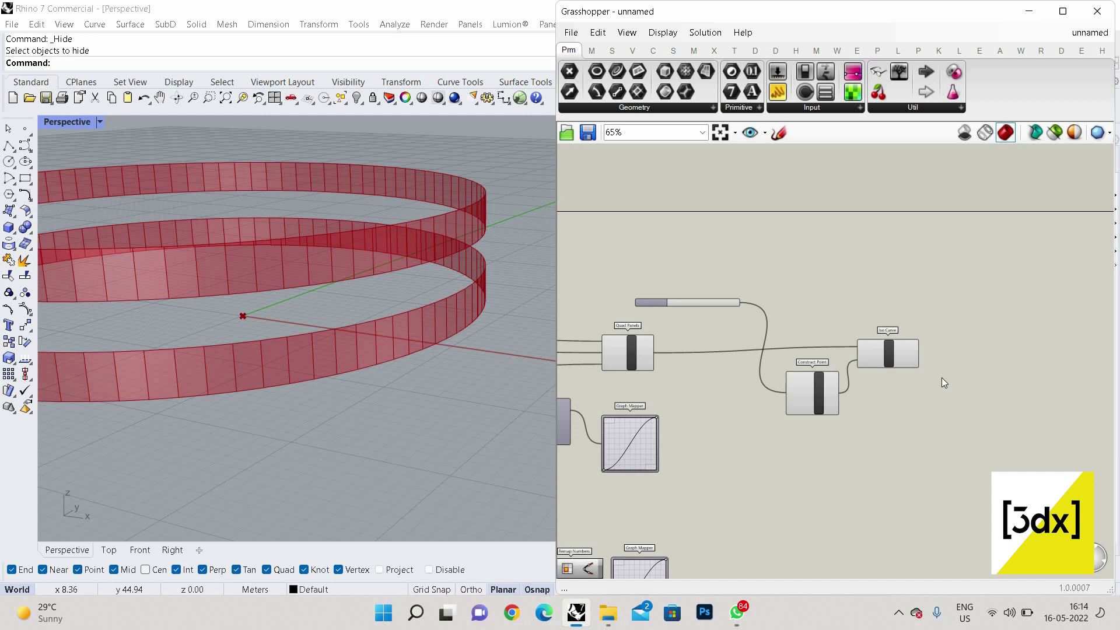
Step: Add a Curve parameter after Iso Curve and connect the U Isocurve output to it
right_click_drag(412, 334, 383, 316)
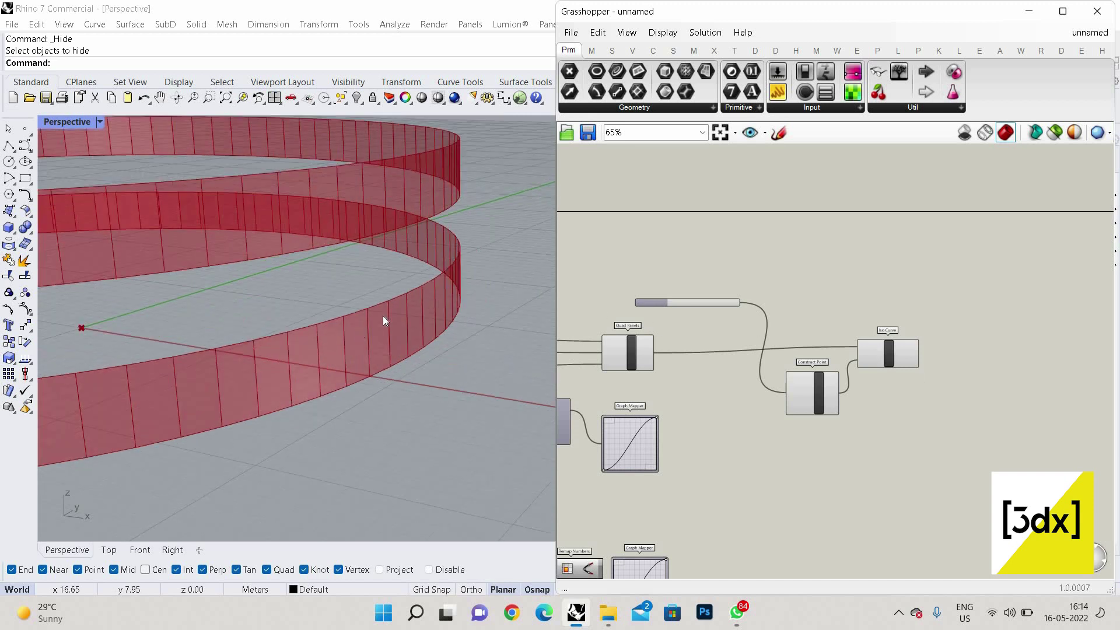
scroll(985, 369, "down", 1)
scroll(985, 368, "up", 2)
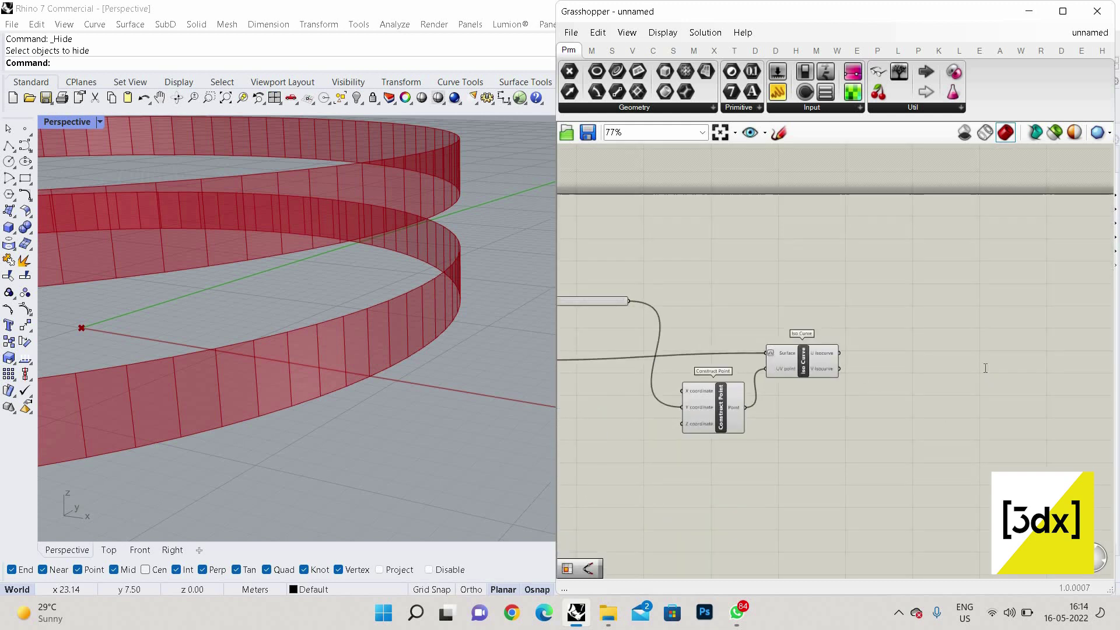
double_click(984, 369)
type("cr")
type("u")
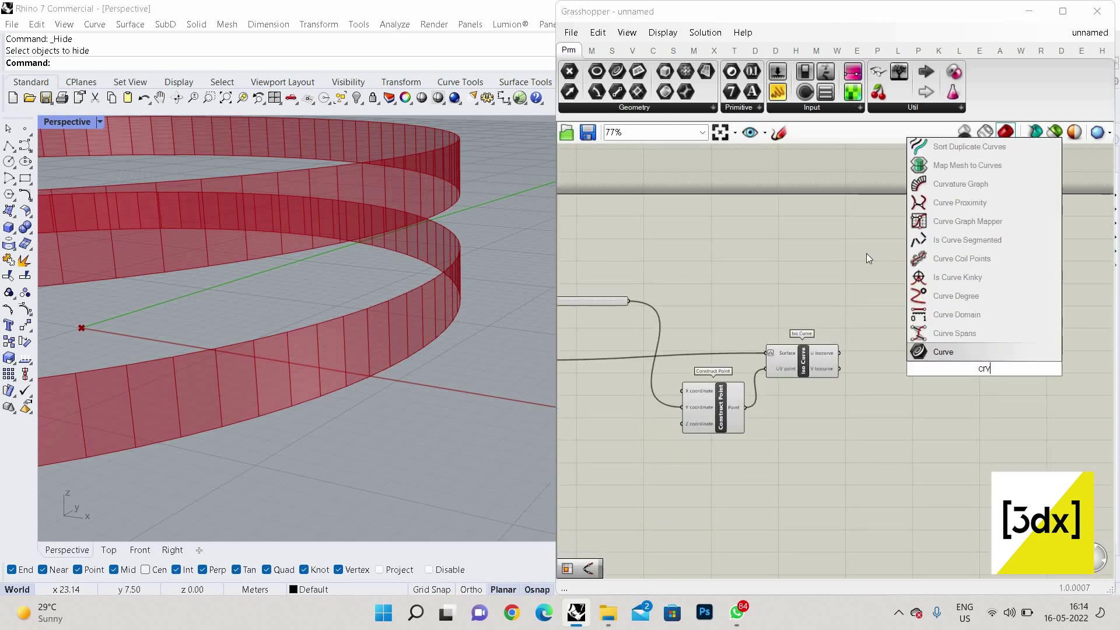
key("Return")
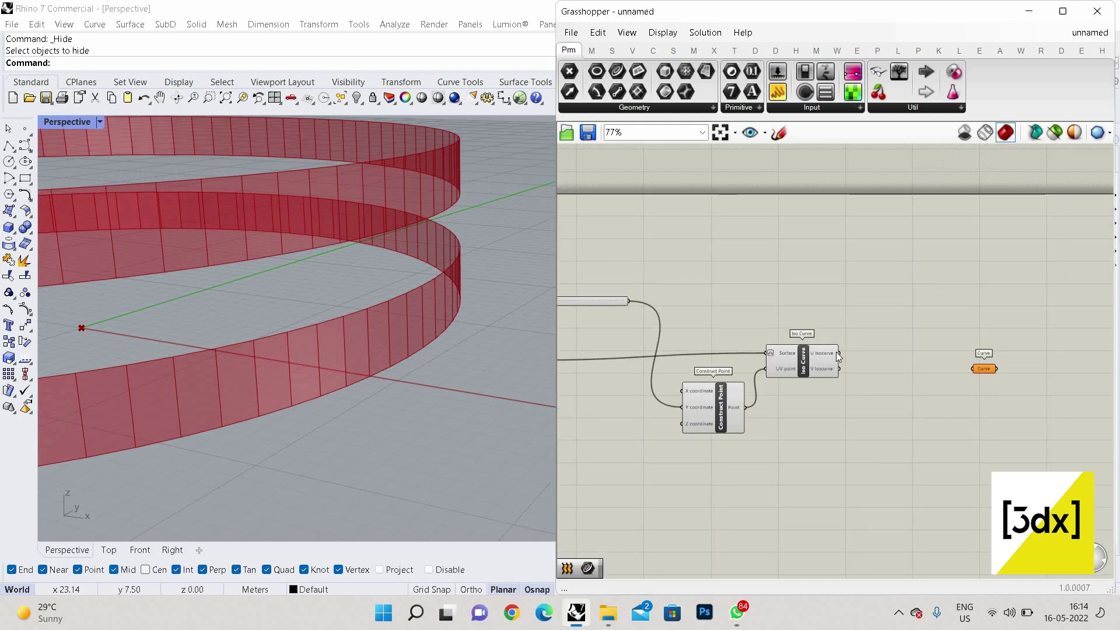
left_click_drag(961, 372, 985, 369)
left_click(986, 369)
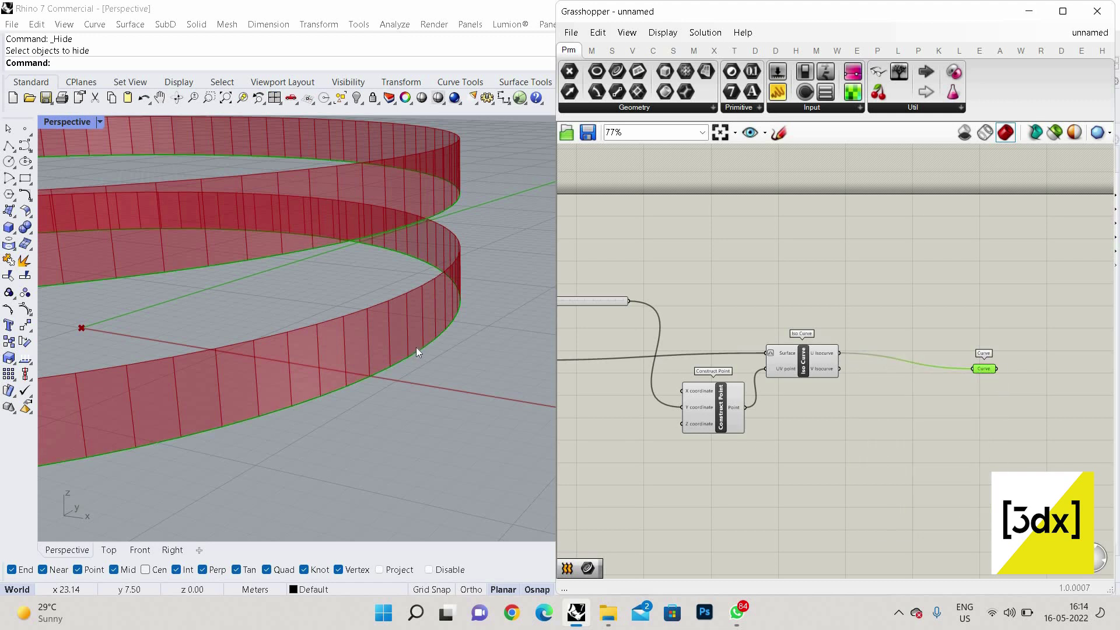
Step: Try the V Isocurve output as the Curve parameter's source for comparison and reconnect U Isocurve
scroll(408, 306, "up", 2)
scroll(388, 365, "down", 1)
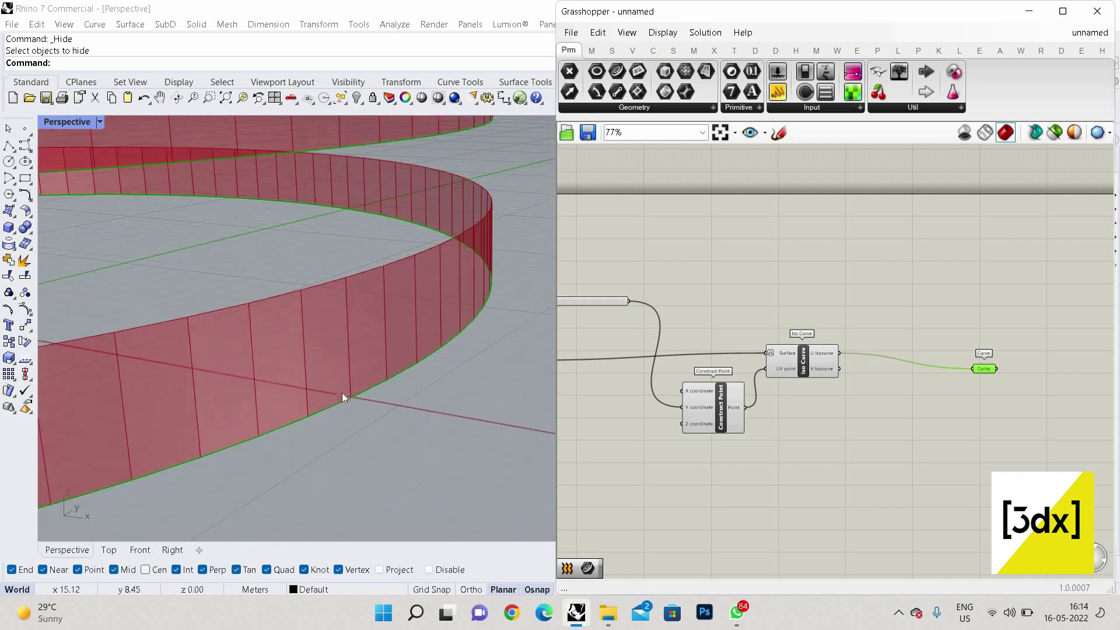
scroll(764, 358, "up", 2)
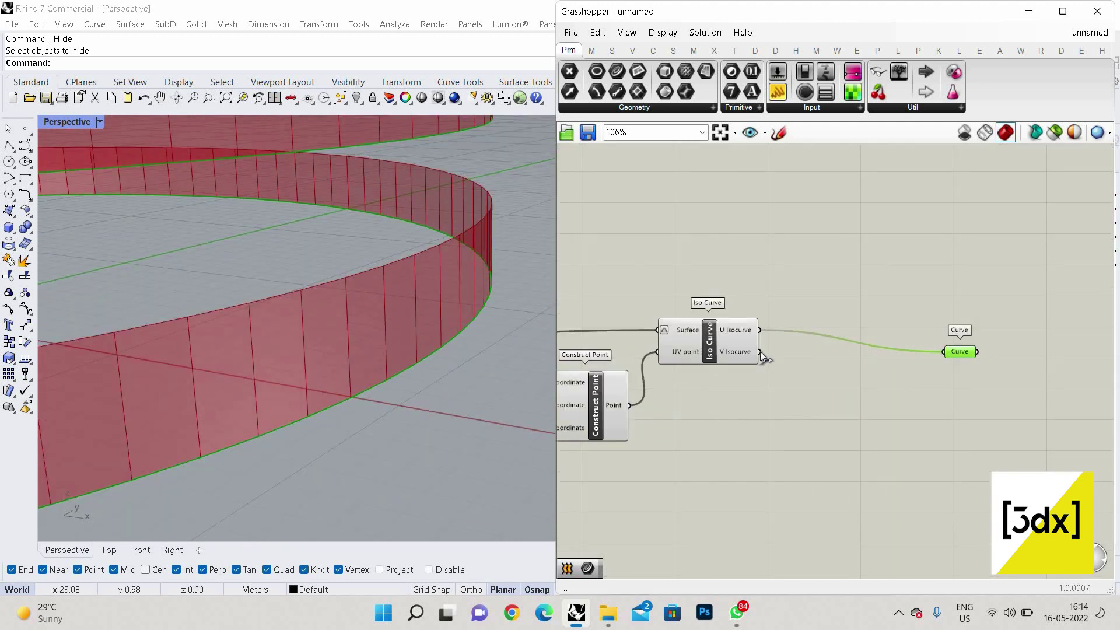
left_click_drag(954, 355, 759, 351)
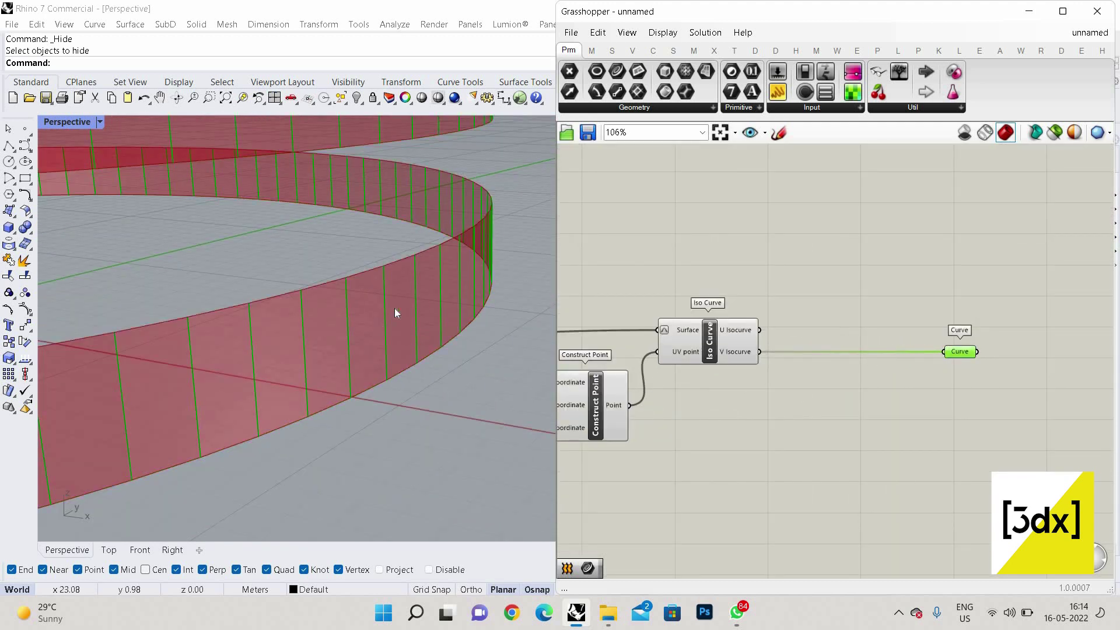
scroll(442, 283, "up", 1)
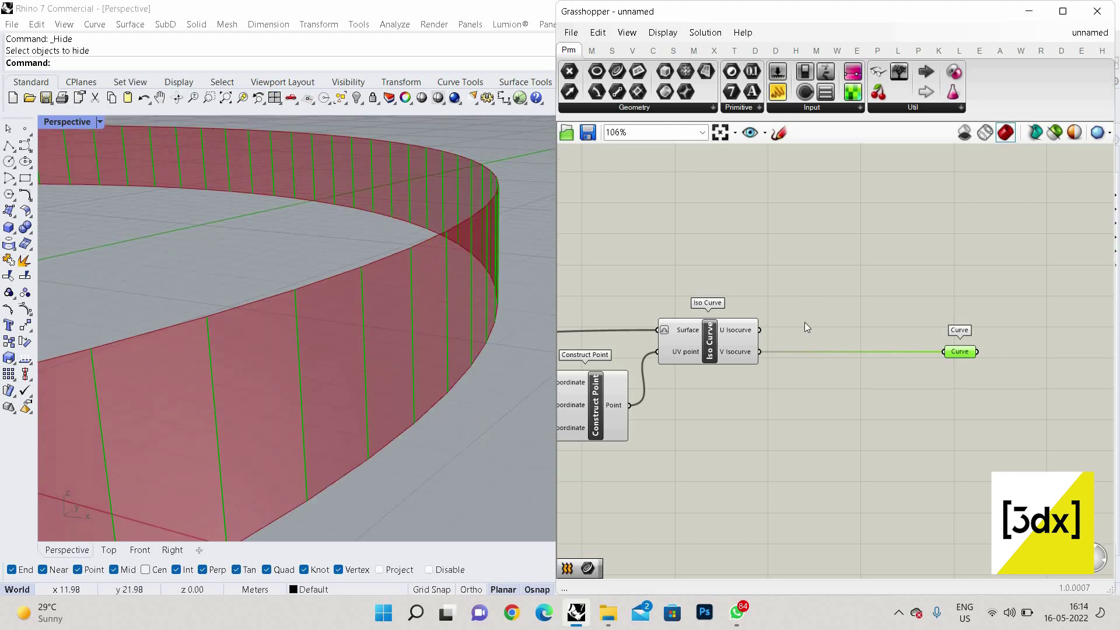
left_click_drag(900, 348, 946, 355)
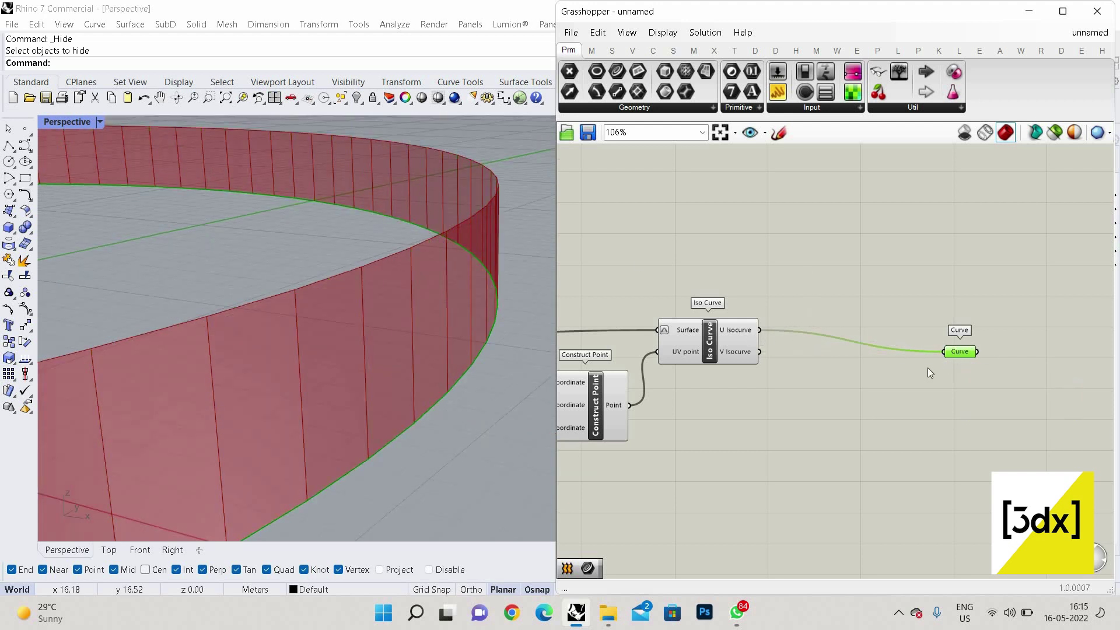
Step: Flatten the Curve parameter that receives the U isocurves
scroll(960, 330, "down", 2)
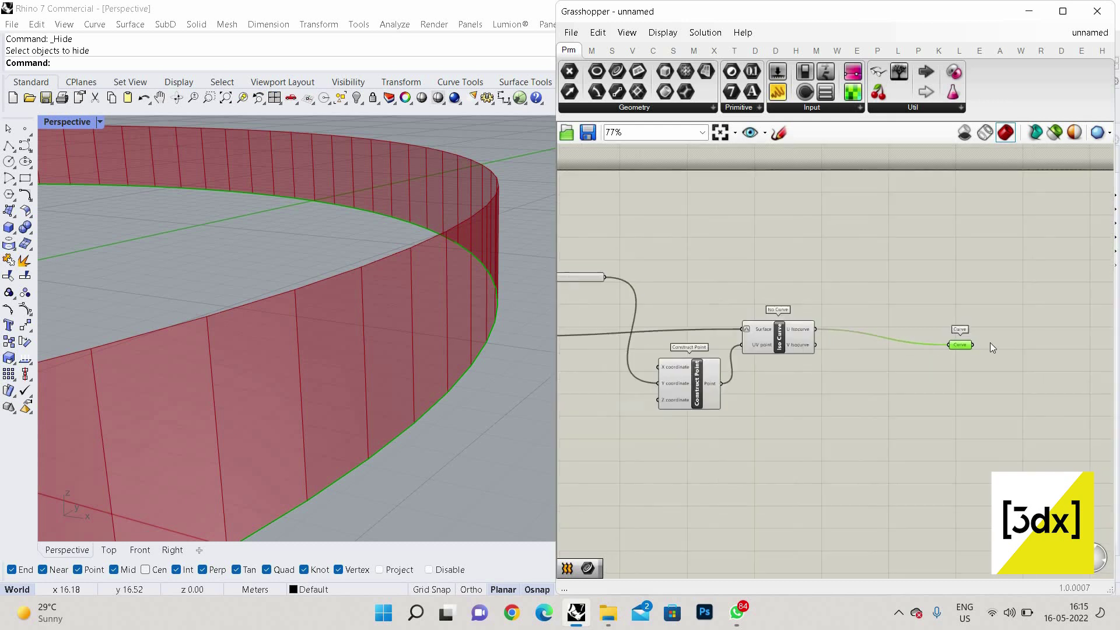
scroll(949, 342, "up", 5)
right_click(951, 345)
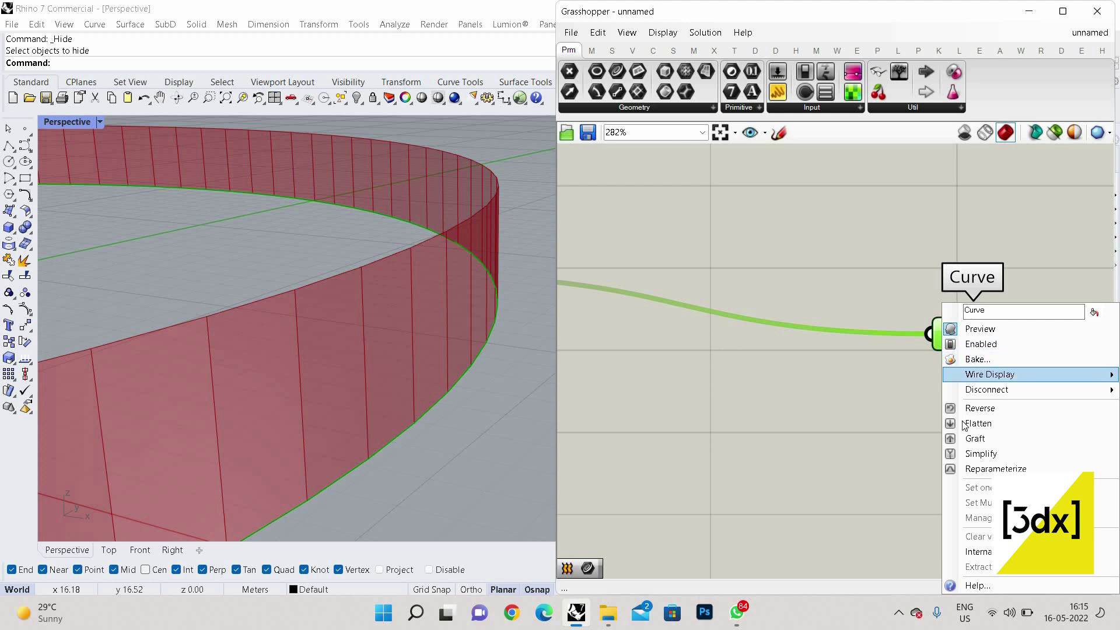
left_click(973, 423)
left_click(884, 393)
Step: Add a second Curve parameter fed by the flattened one and set it to Graft
scroll(901, 387, "down", 2)
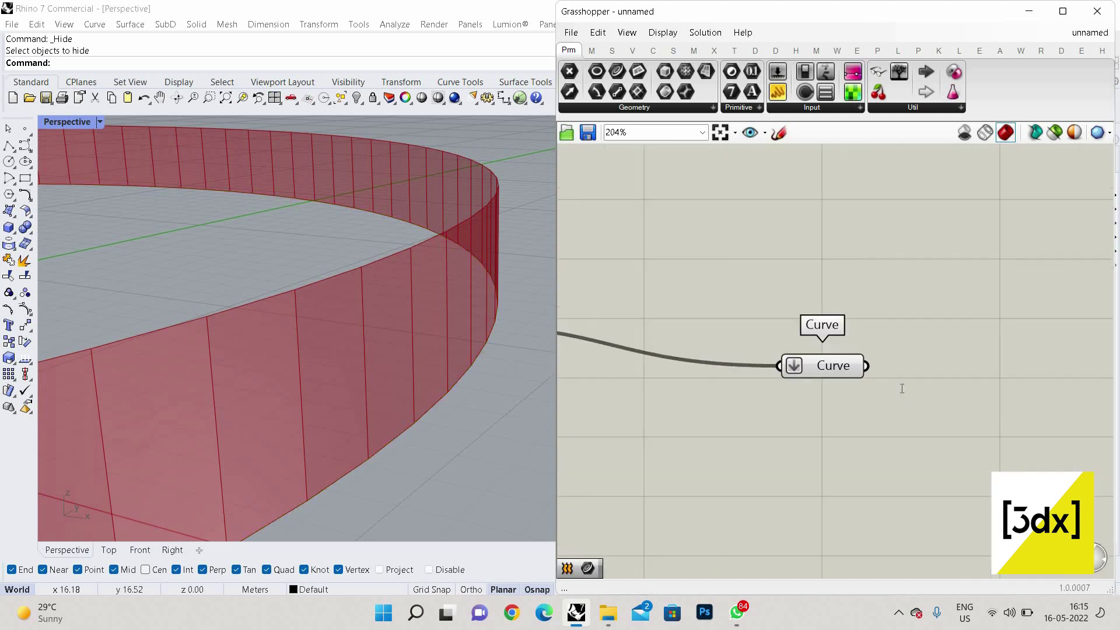
double_click(901, 388)
type("cu")
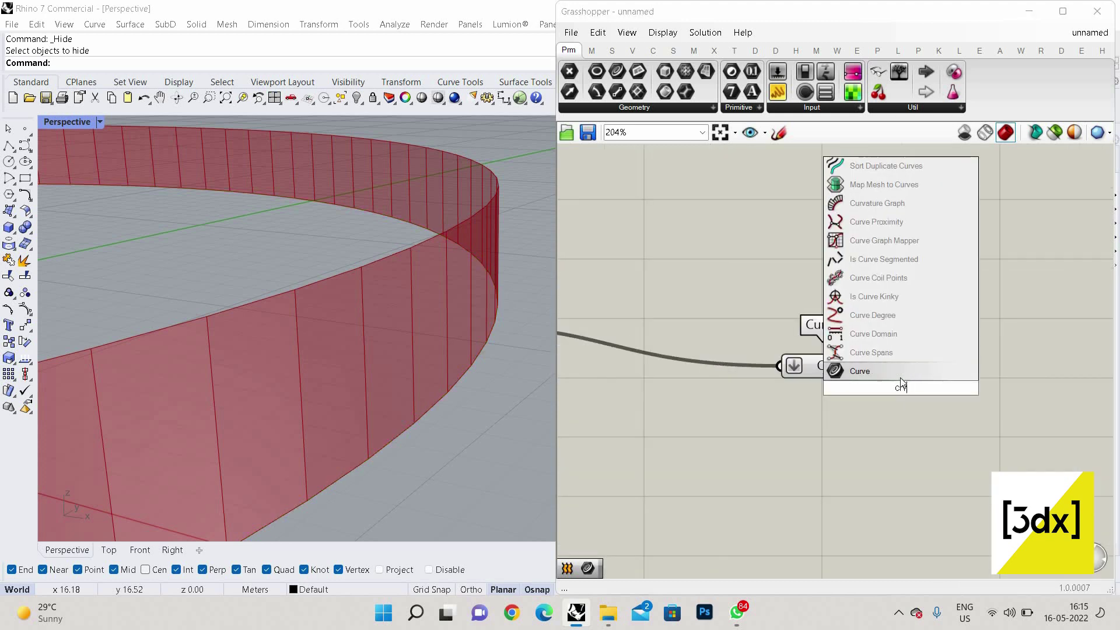
left_click(898, 372)
left_click_drag(897, 373, 980, 381)
left_click_drag(865, 366, 950, 394)
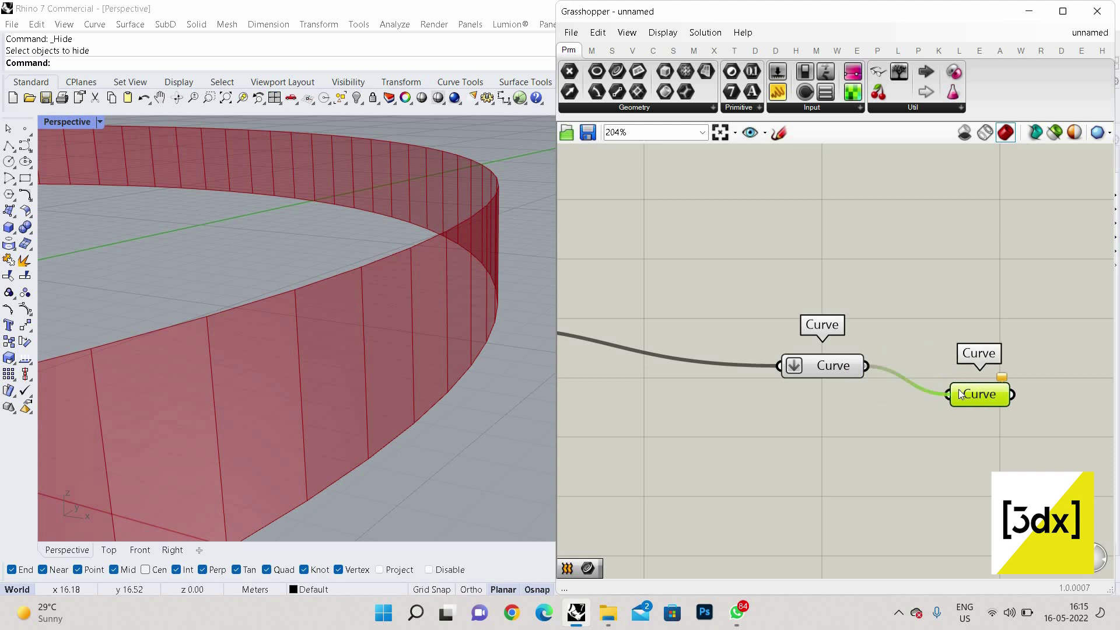
right_click(984, 403)
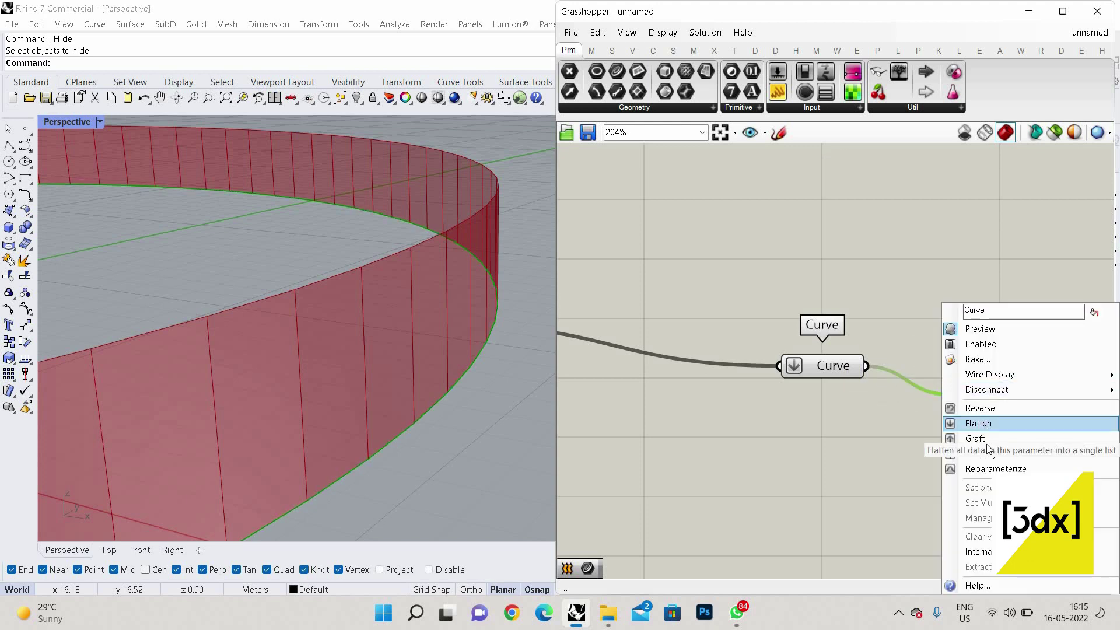
left_click(986, 439)
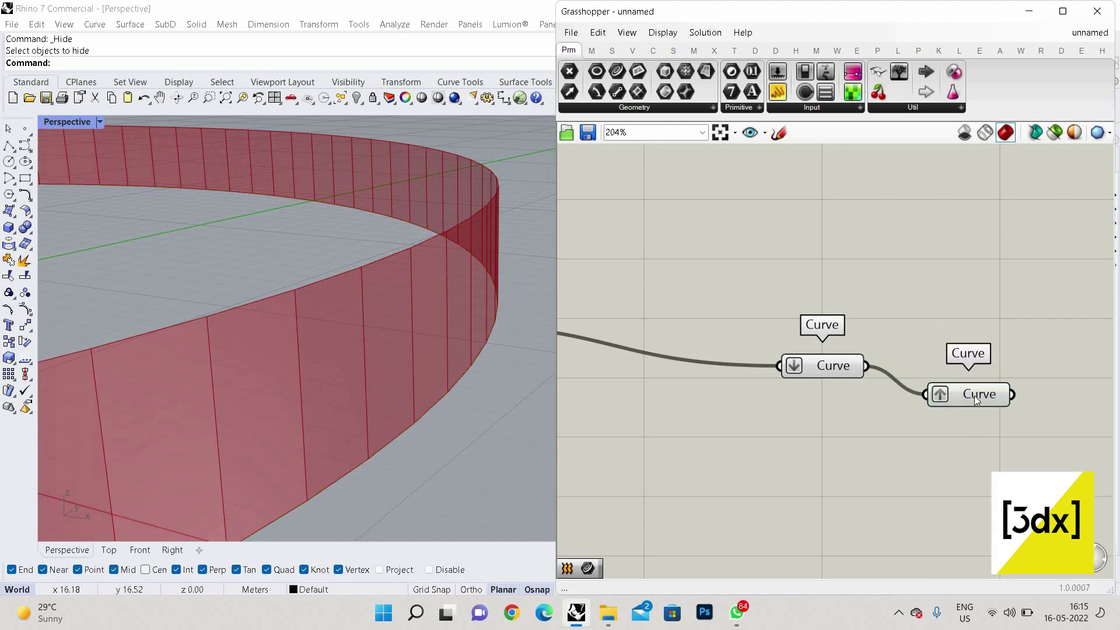
Step: Examine the grafted Curve parameter's preview along the lower edges of the spiral panels
left_click(974, 395)
left_click(973, 431)
scroll(964, 432, "down", 5)
scroll(991, 432, "up", 3)
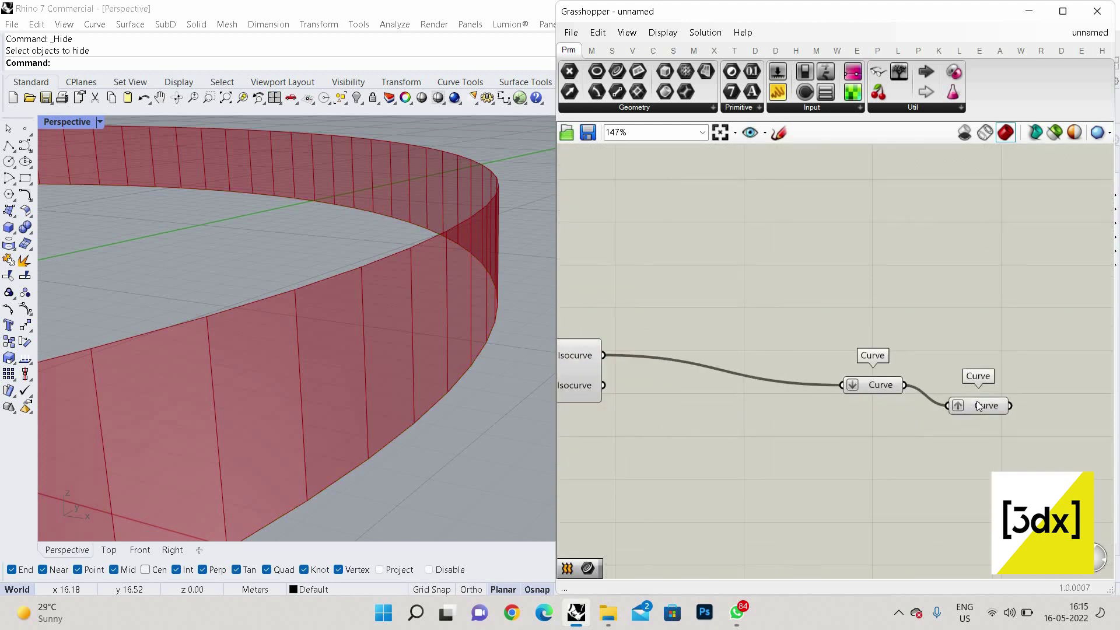
left_click(979, 405)
scroll(355, 427, "down", 5)
scroll(362, 422, "down", 3)
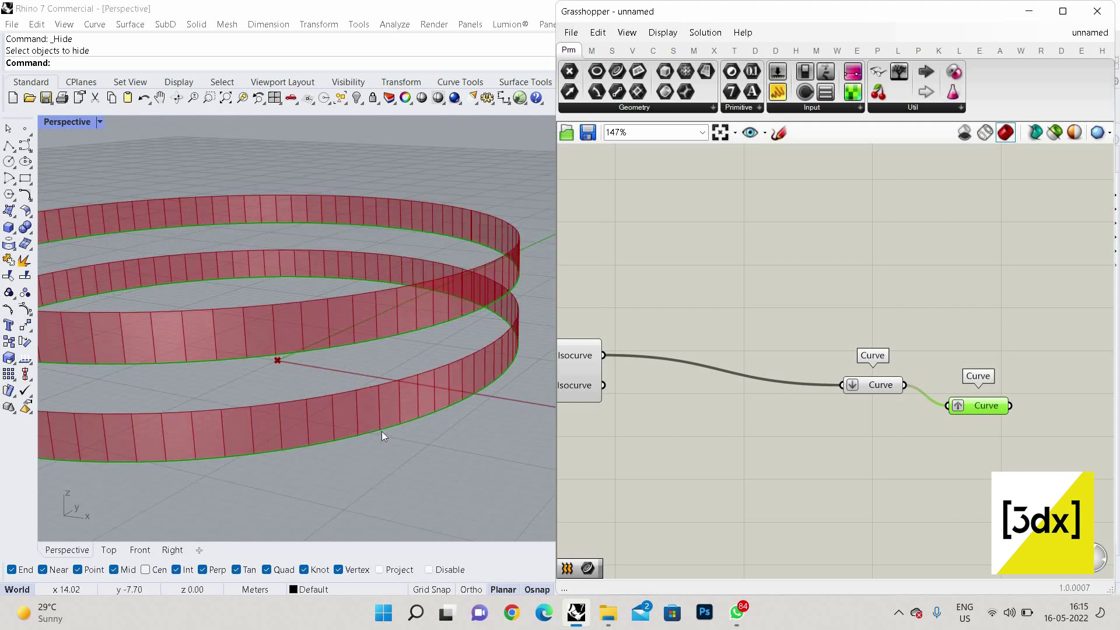
scroll(383, 430, "up", 5)
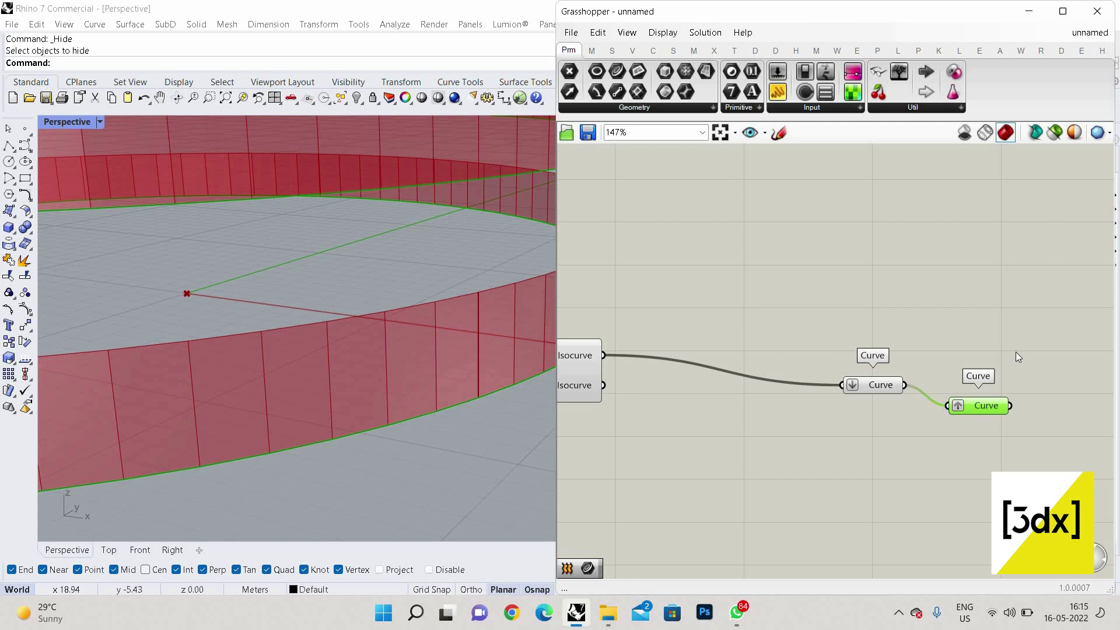
Step: Review the Graph Mapper and Quad Panels components upstream of Iso Curve
scroll(764, 383, "down", 4)
right_click_drag(764, 383, 845, 303)
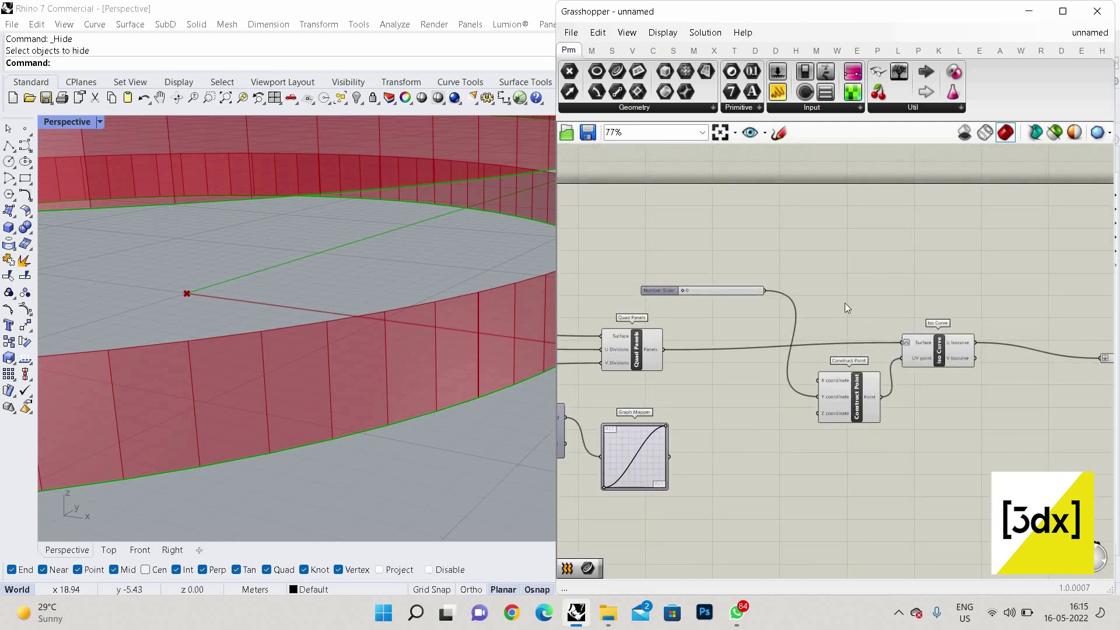
scroll(844, 302, "down", 2)
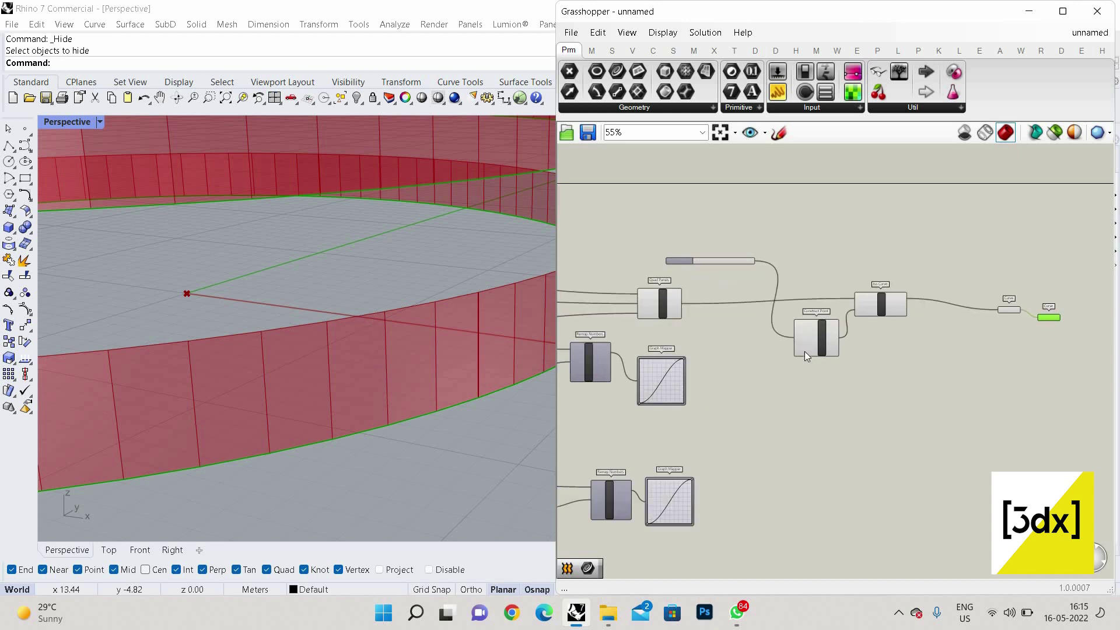
scroll(688, 398, "up", 1)
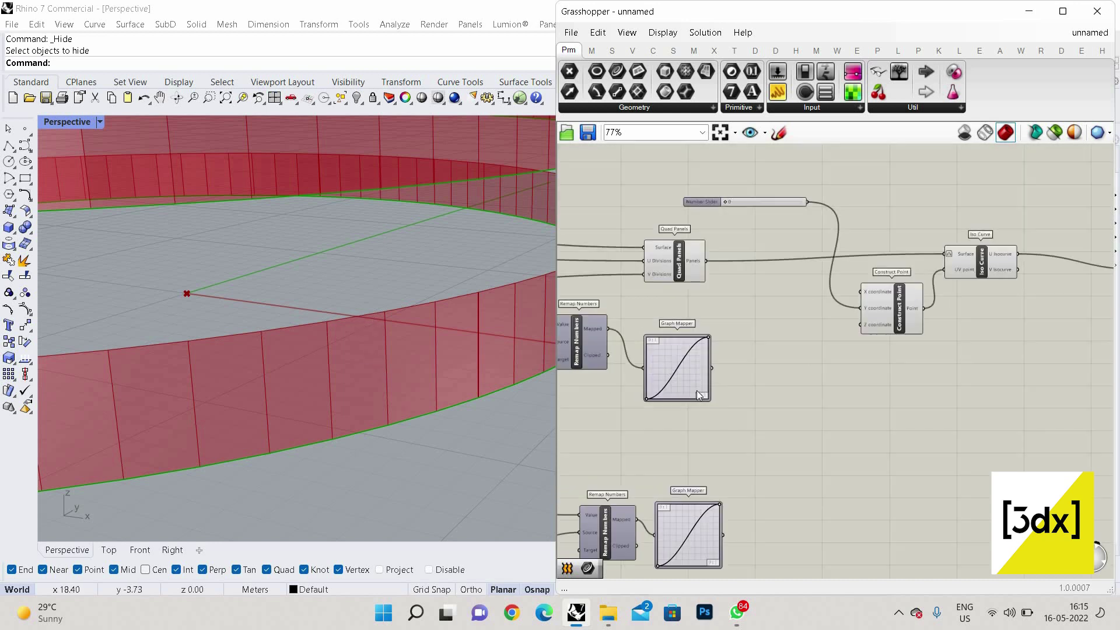
left_click(696, 390)
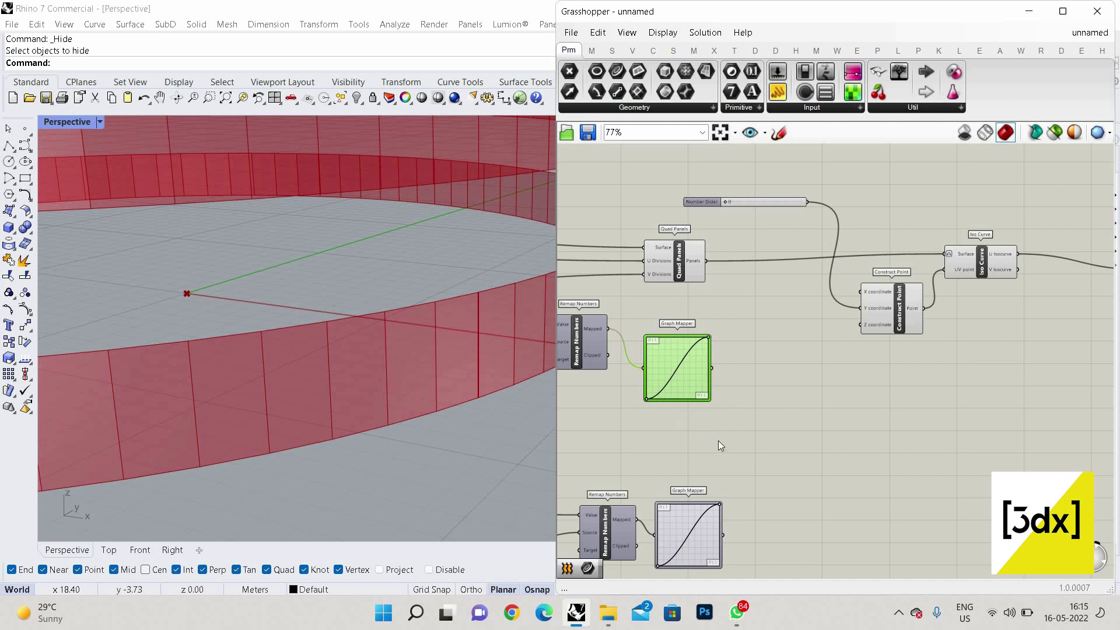
scroll(750, 380, "down", 2)
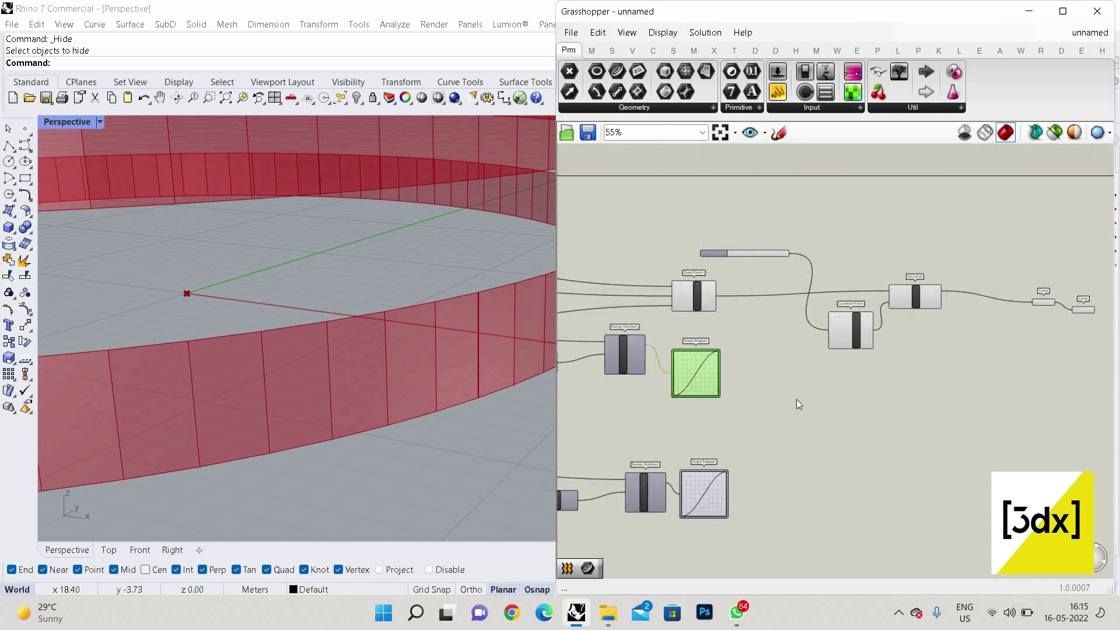
scroll(786, 369, "up", 1)
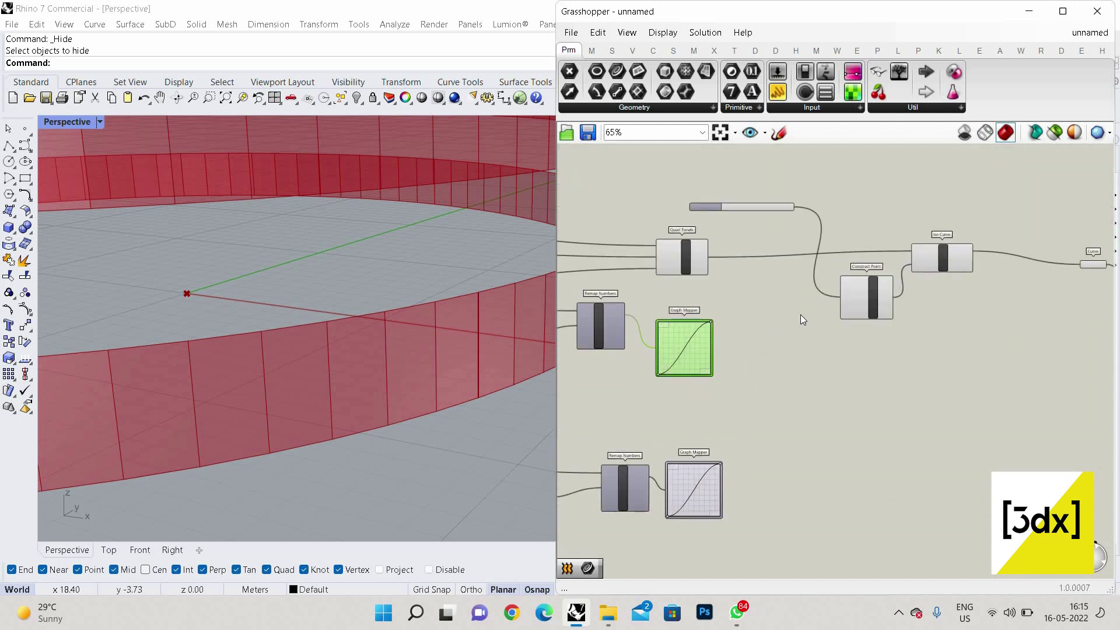
left_click(755, 346)
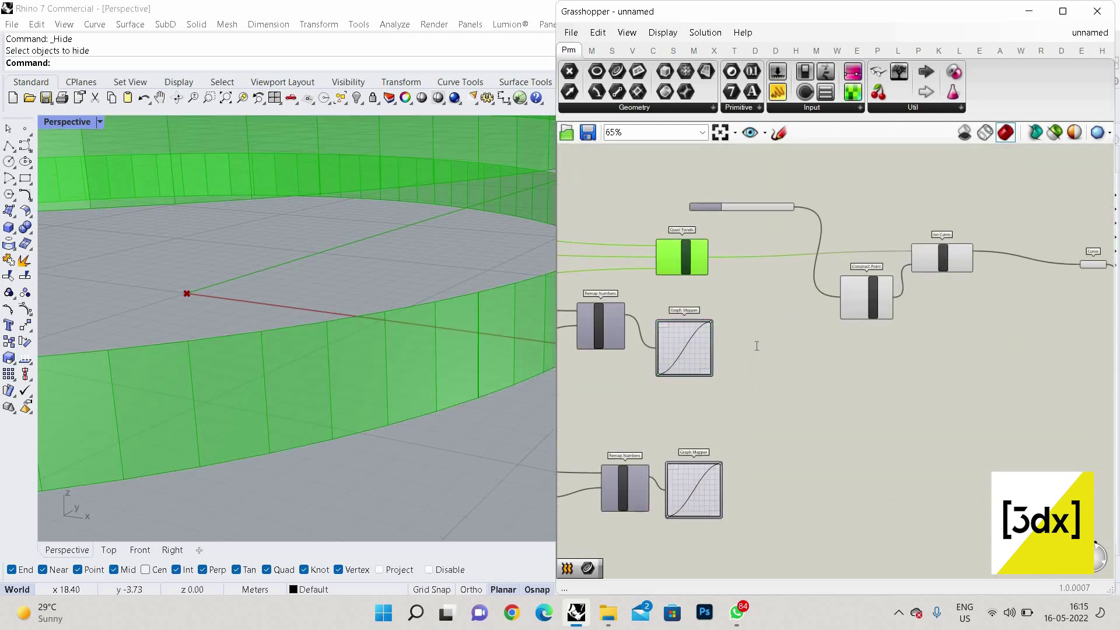
Step: Add a Plane parameter beside the upper Graph Mapper and feed it from the Panels output of Quad Panels
double_click(755, 345)
type("pl")
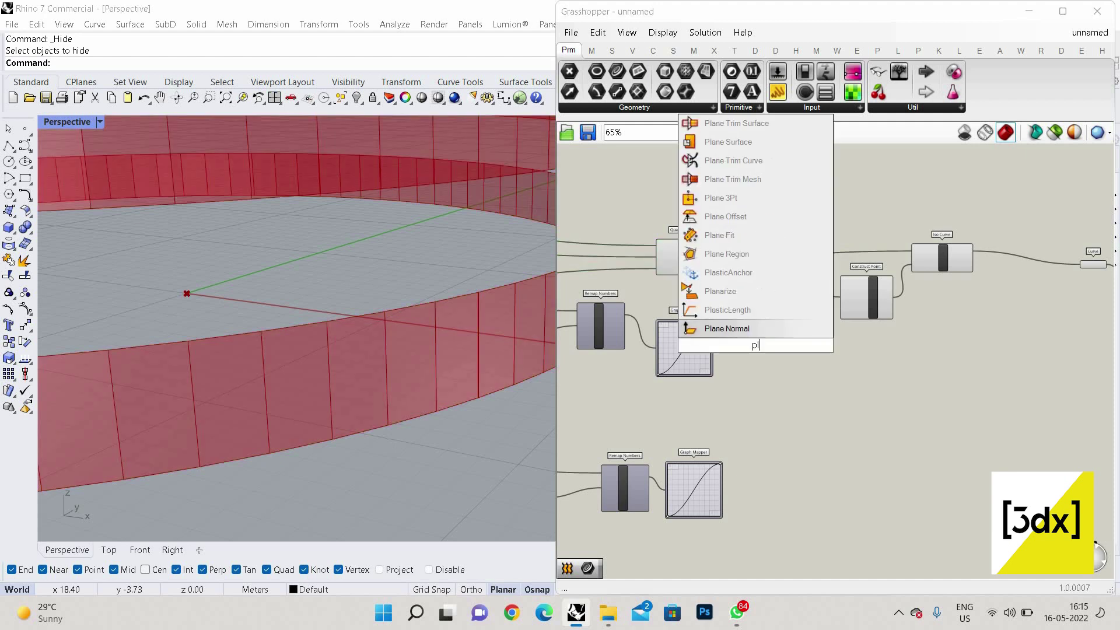
type("ane")
key("Return")
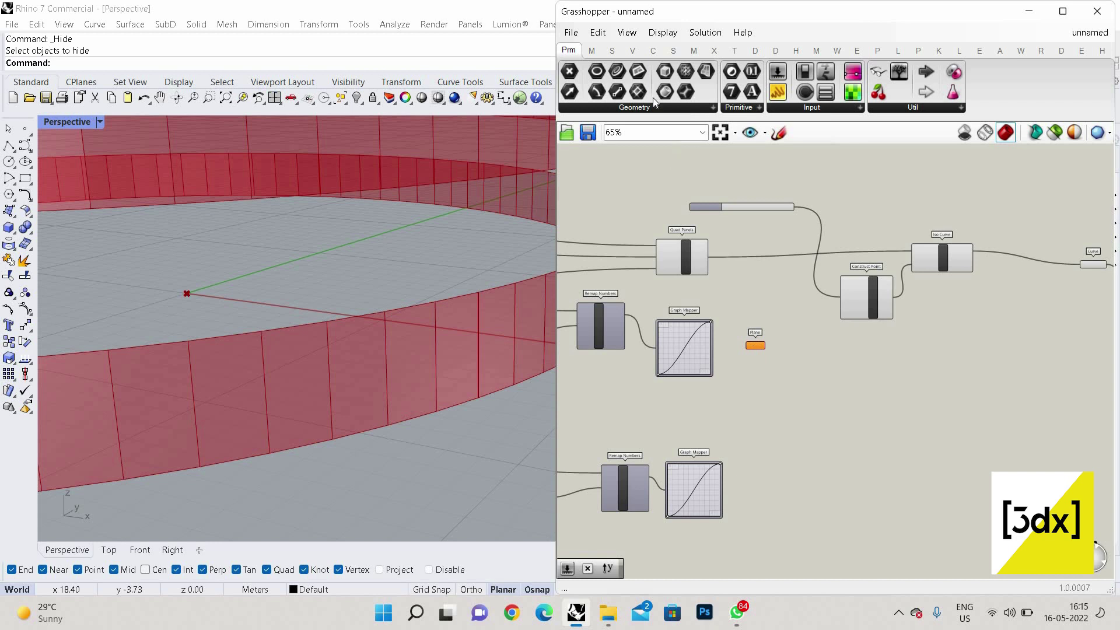
scroll(752, 341, "up", 4)
left_click_drag(784, 375, 903, 402)
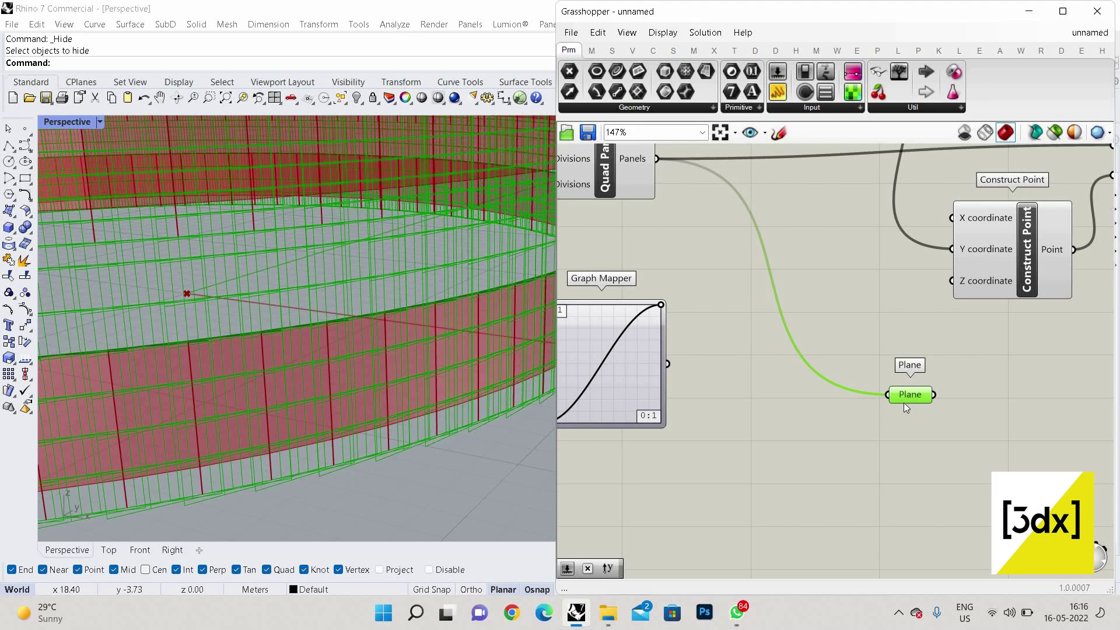
scroll(971, 411, "down", 3)
scroll(971, 410, "up", 4)
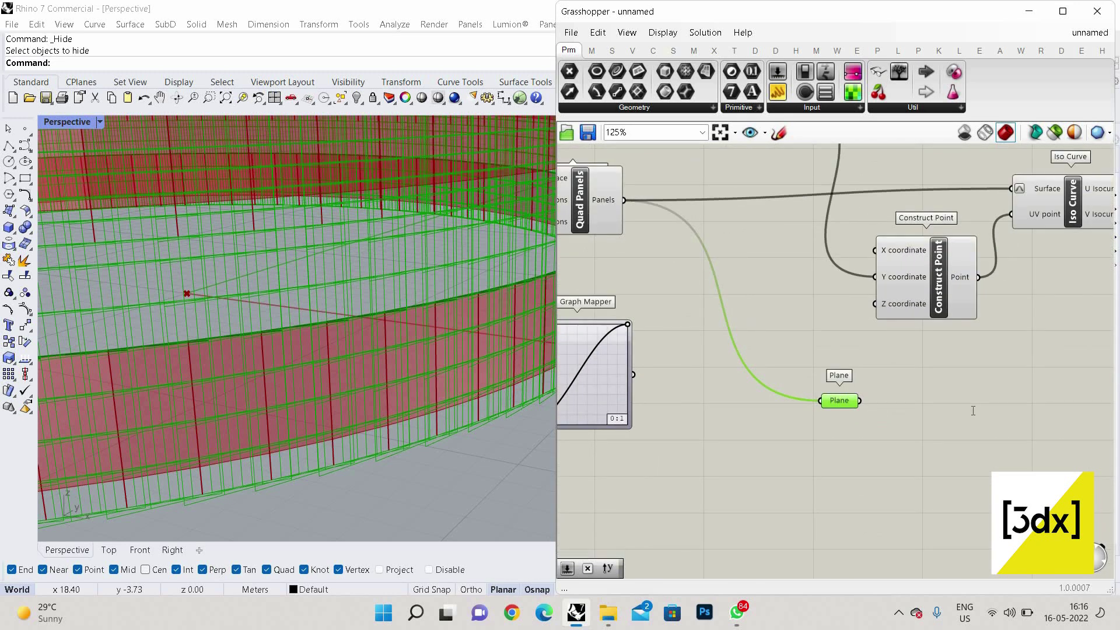
Step: Add a Vector parameter set to Flatten and feed it from the Plane parameter
double_click(972, 410)
type("ector")
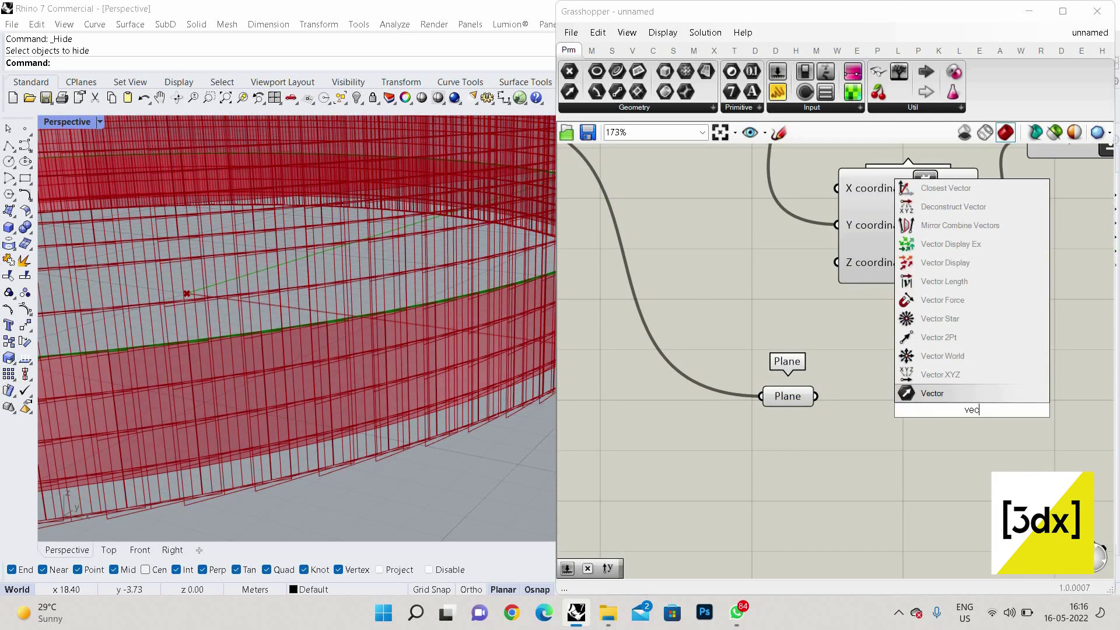
left_click(932, 402)
right_click(982, 421)
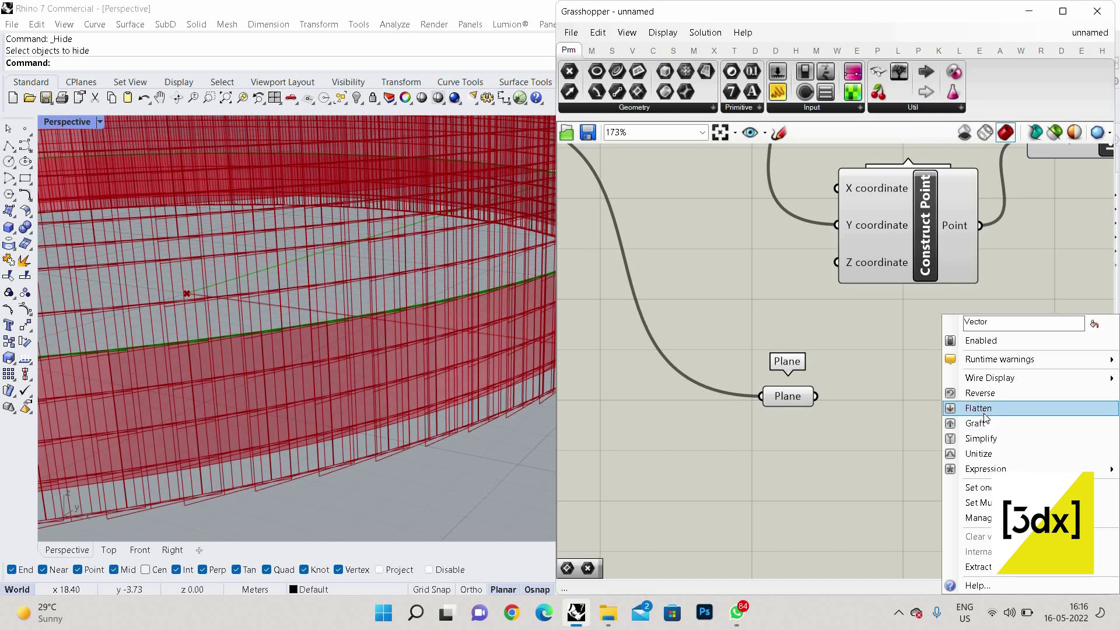
left_click(980, 408)
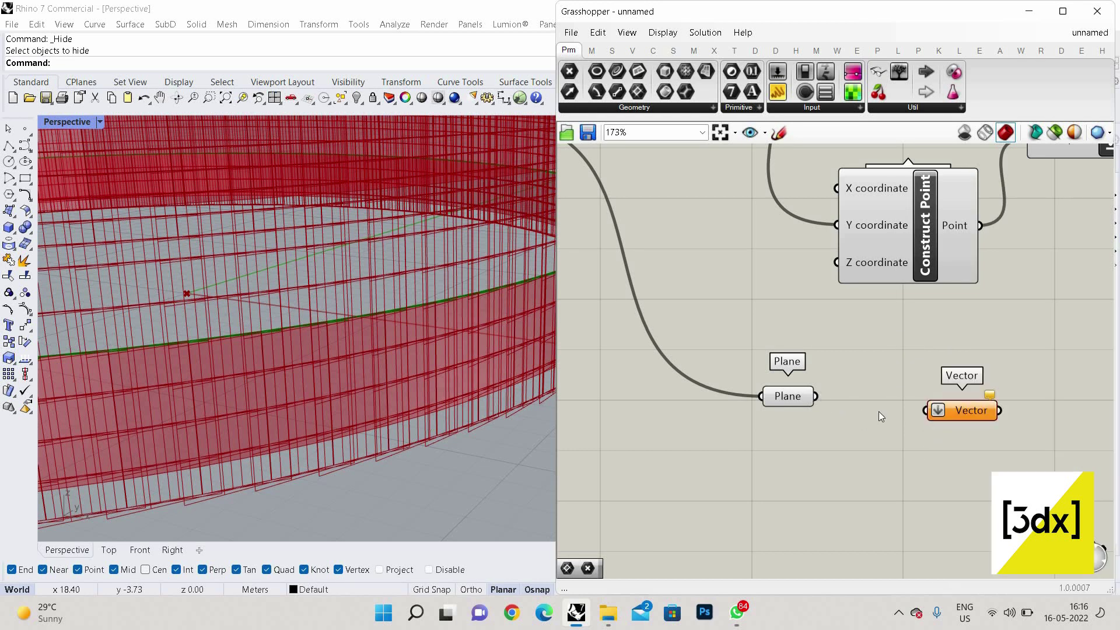
left_click_drag(816, 397, 926, 410)
scroll(1050, 414, "down", 1)
right_click_drag(1067, 415, 821, 409)
scroll(821, 406, "up", 1)
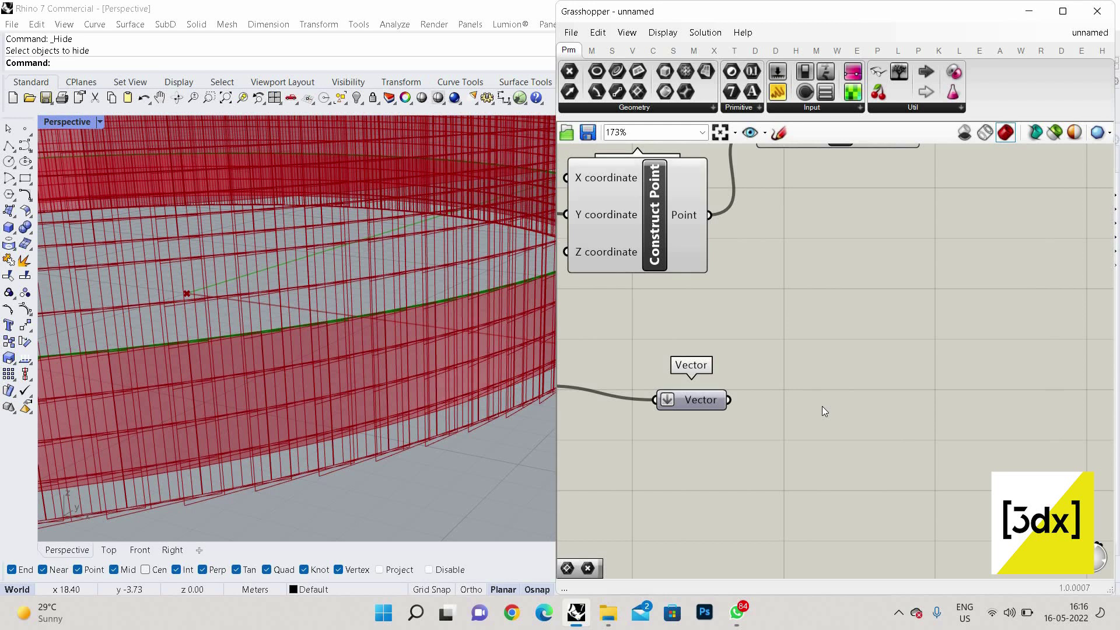
Step: Add a Multiplication component with the Vector parameter connected to its A input
double_click(821, 406)
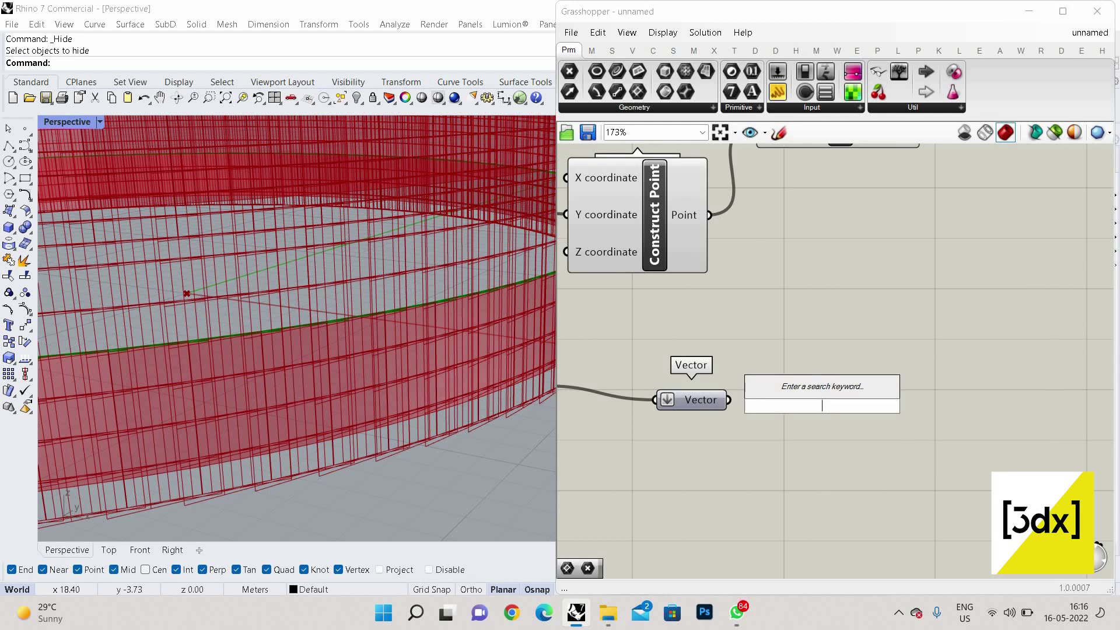
type("multi")
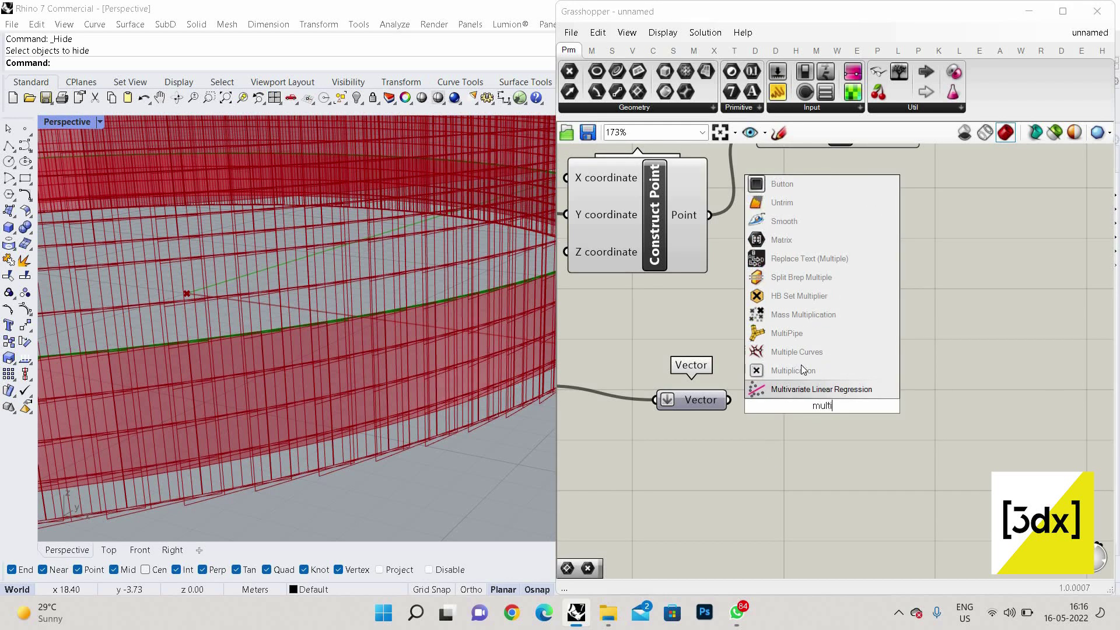
left_click(799, 370)
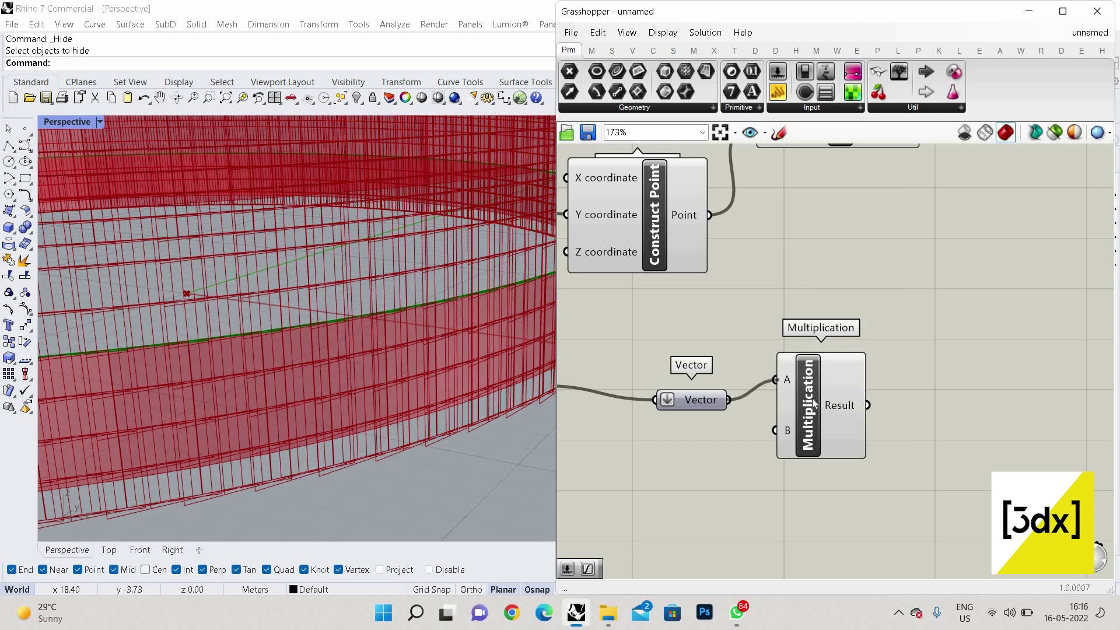
left_click_drag(811, 398, 831, 413)
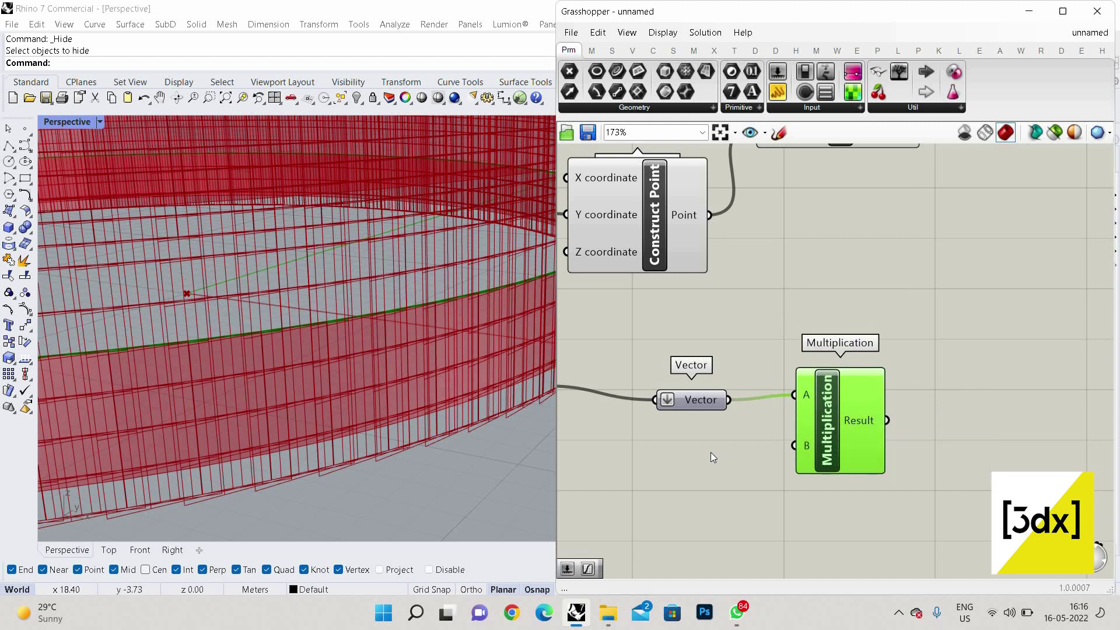
Step: Add a Number Slider set to 1.2 and connect it to the B input of Multiplication
double_click(669, 436)
type("slider")
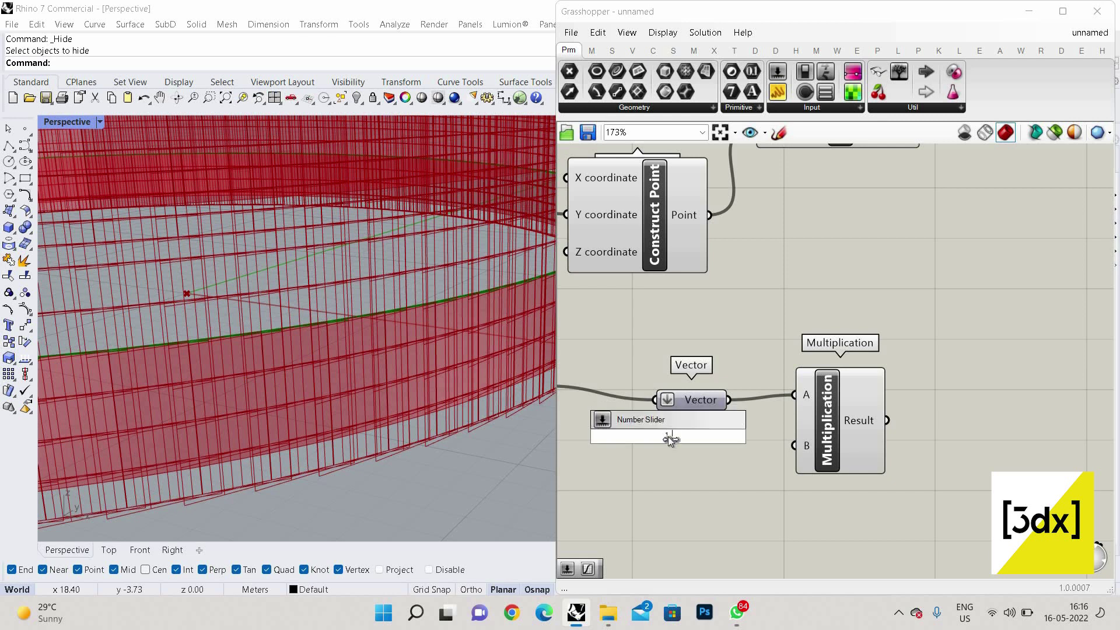
left_click(667, 436)
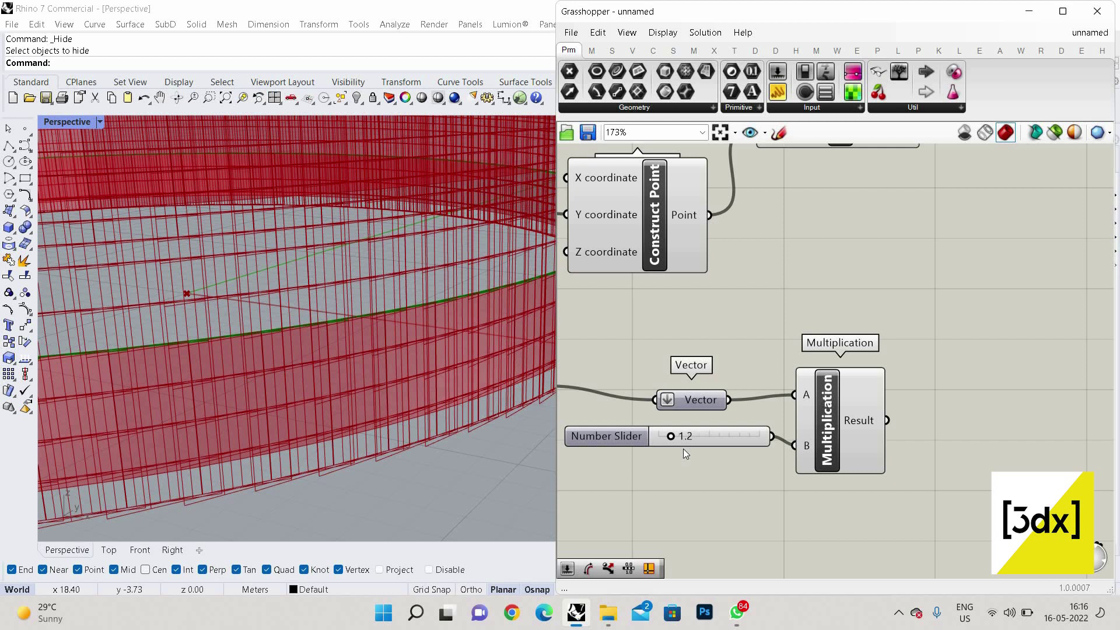
Step: Add a second Iso Curve component below the Multiplication's Number Slider
scroll(757, 505, "down", 7)
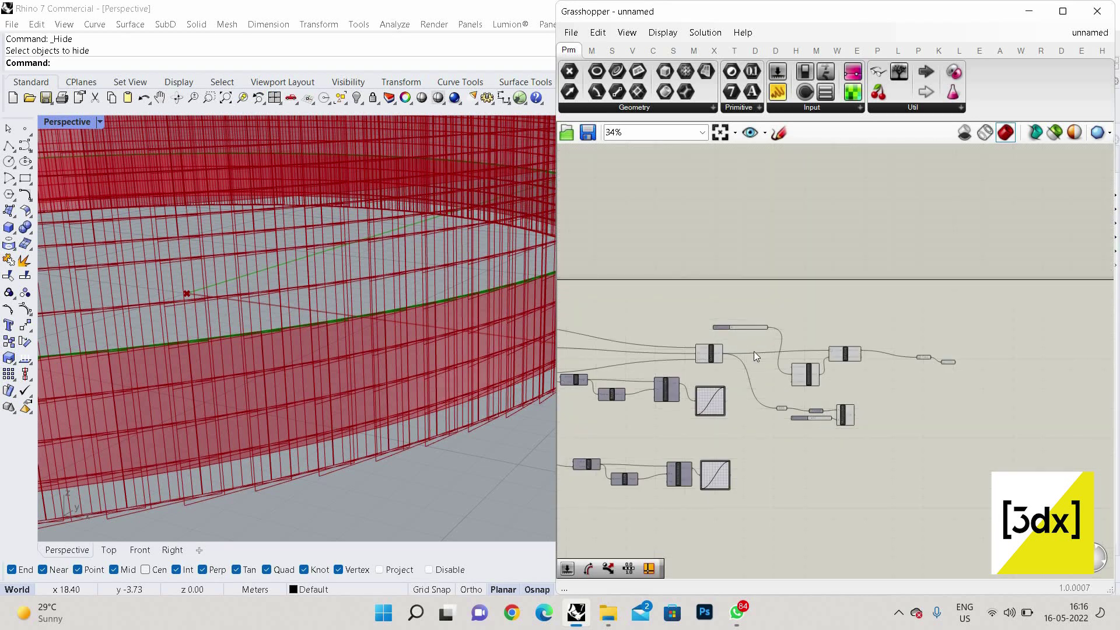
scroll(652, 254, "up", 5)
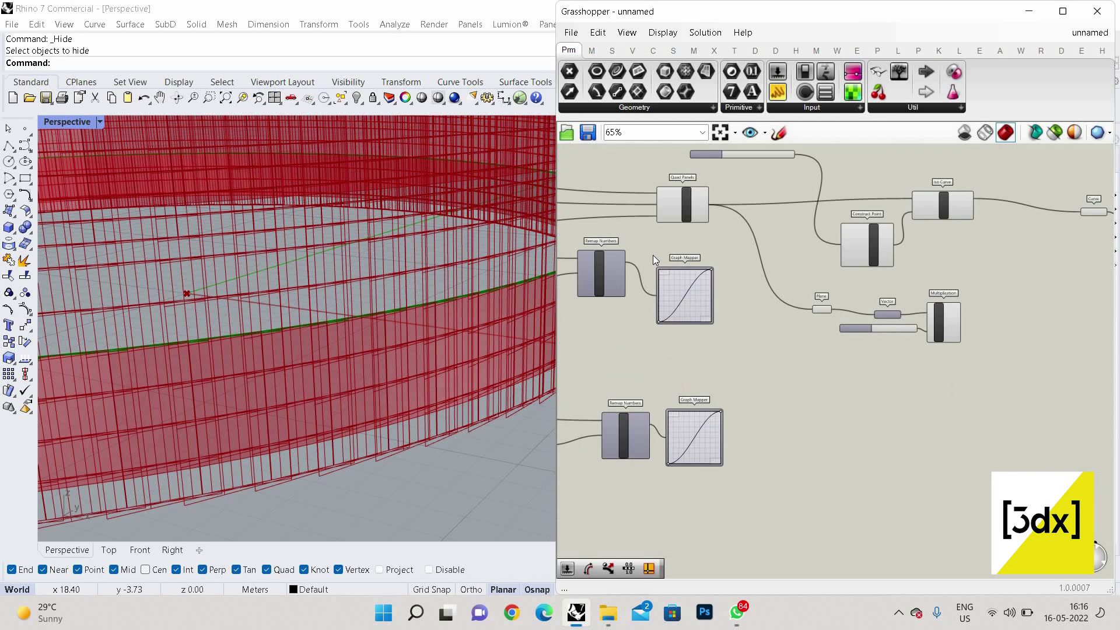
double_click(758, 388)
type("isocu")
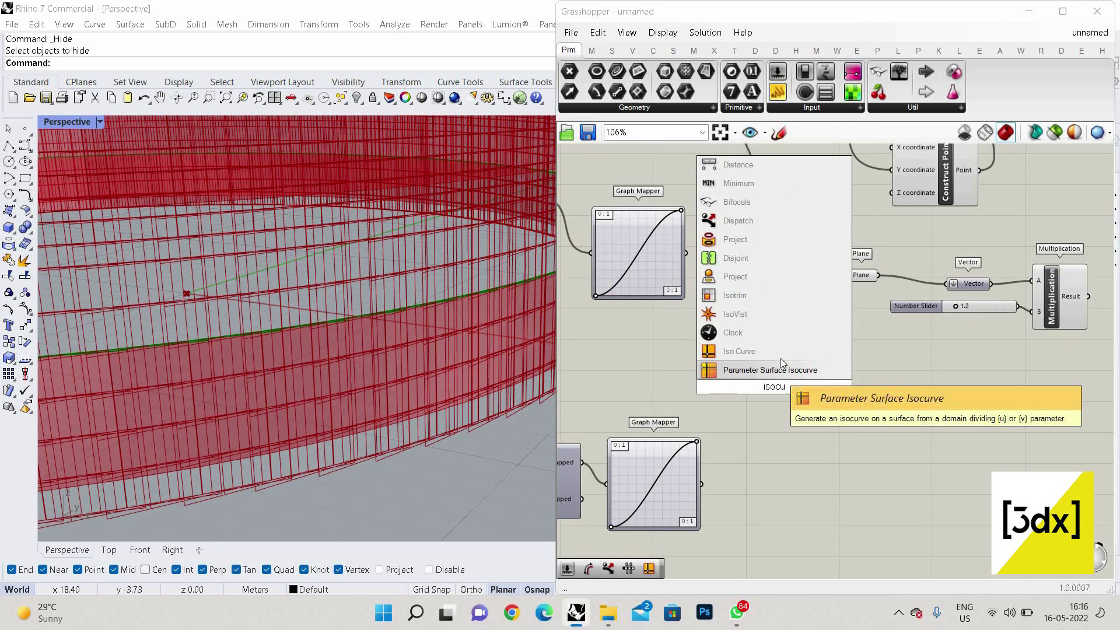
left_click(771, 370)
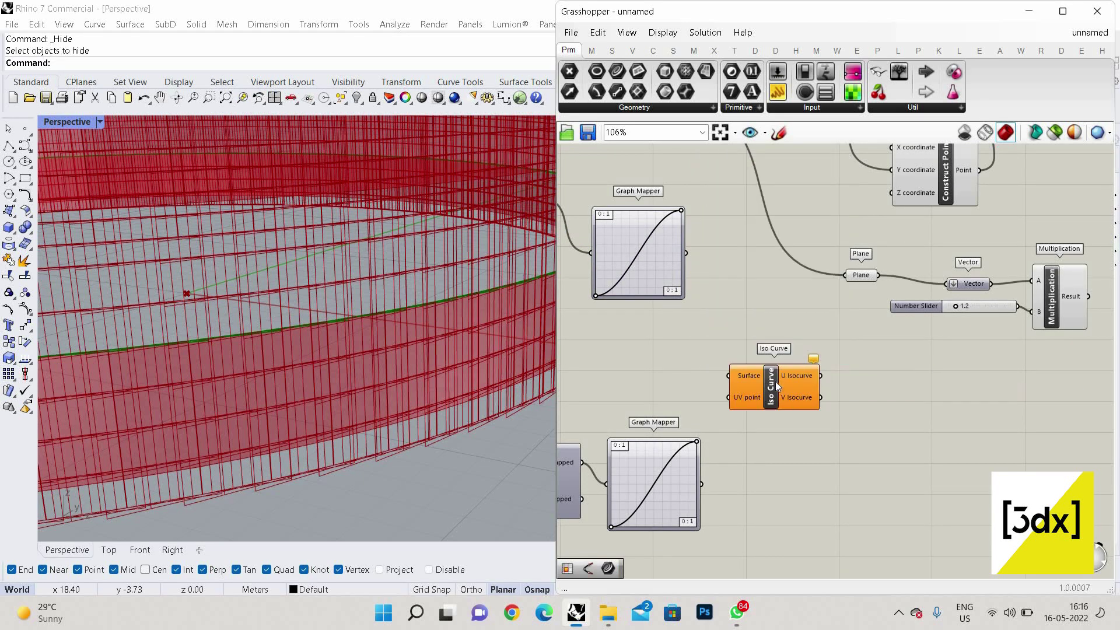
left_click_drag(795, 379, 915, 378)
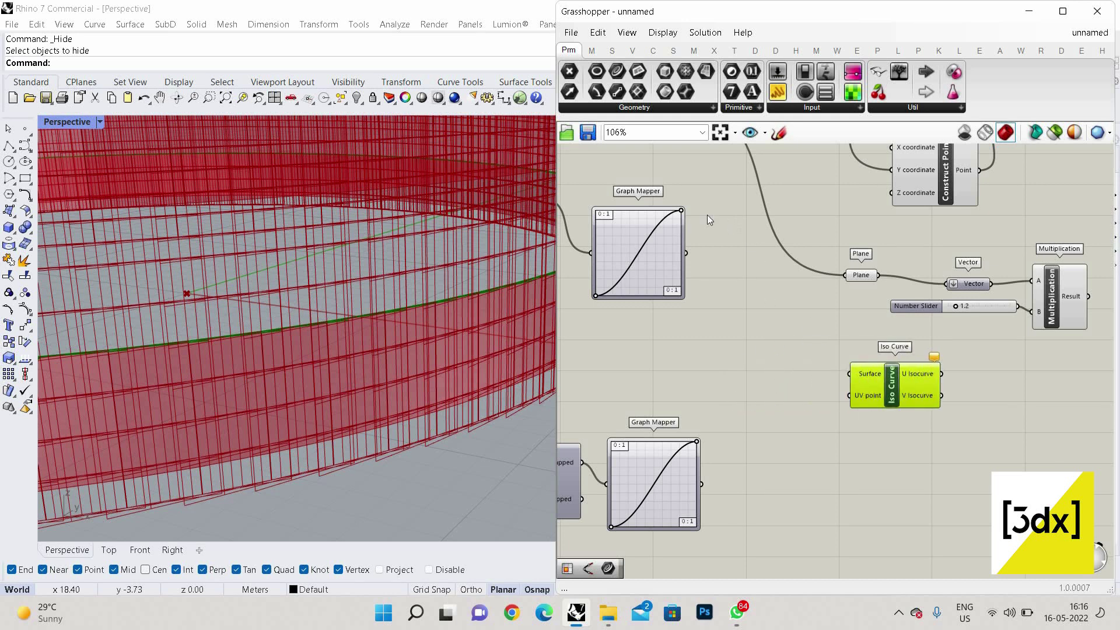
Step: Connect the Quad Panels output to the new Iso Curve's Surface input and reparameterize that input
scroll(702, 204, "down", 1)
right_click_drag(696, 175, 714, 247)
left_click_drag(700, 193, 904, 431)
right_click(853, 421)
left_click(892, 469)
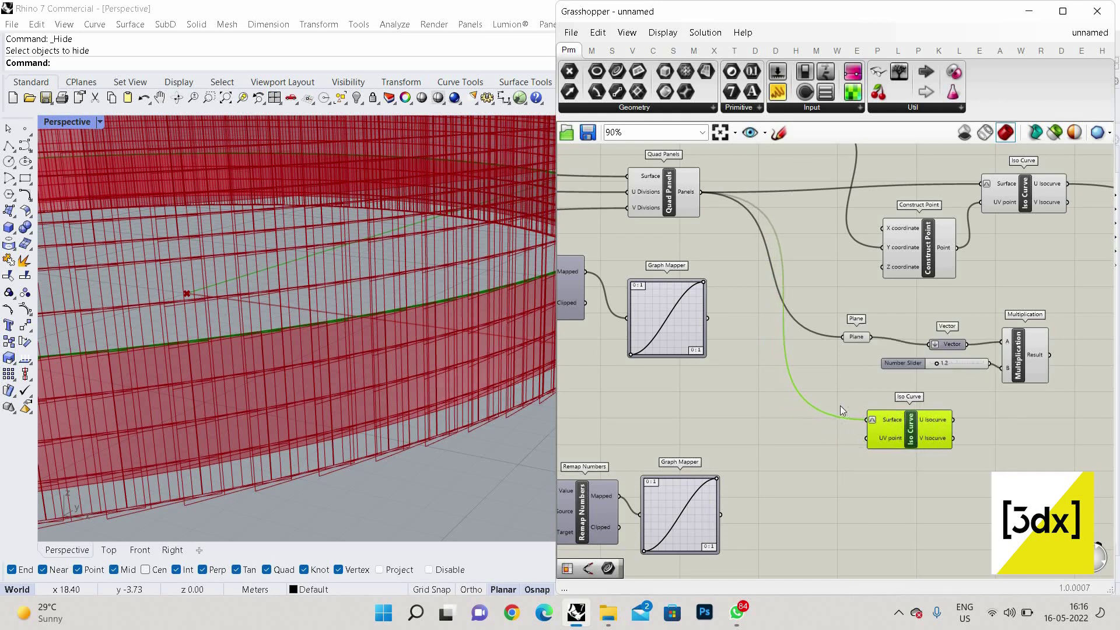
Step: Duplicate Construct Point, feed its Y coordinate from the upper Graph Mapper, and connect its Point to the new Iso Curve's UV point
left_click(919, 236)
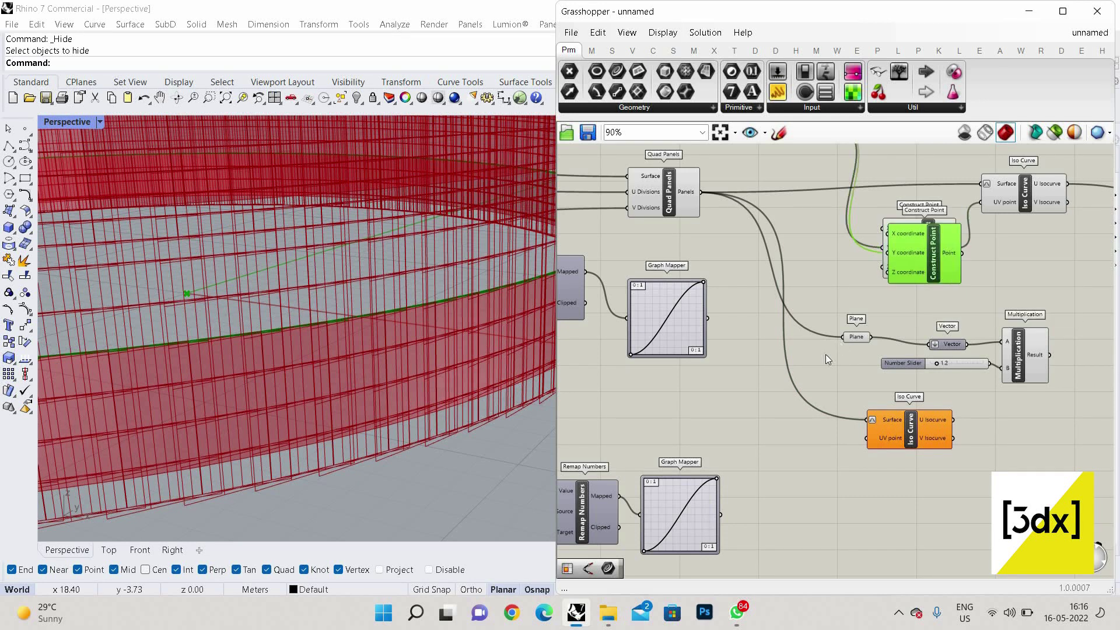
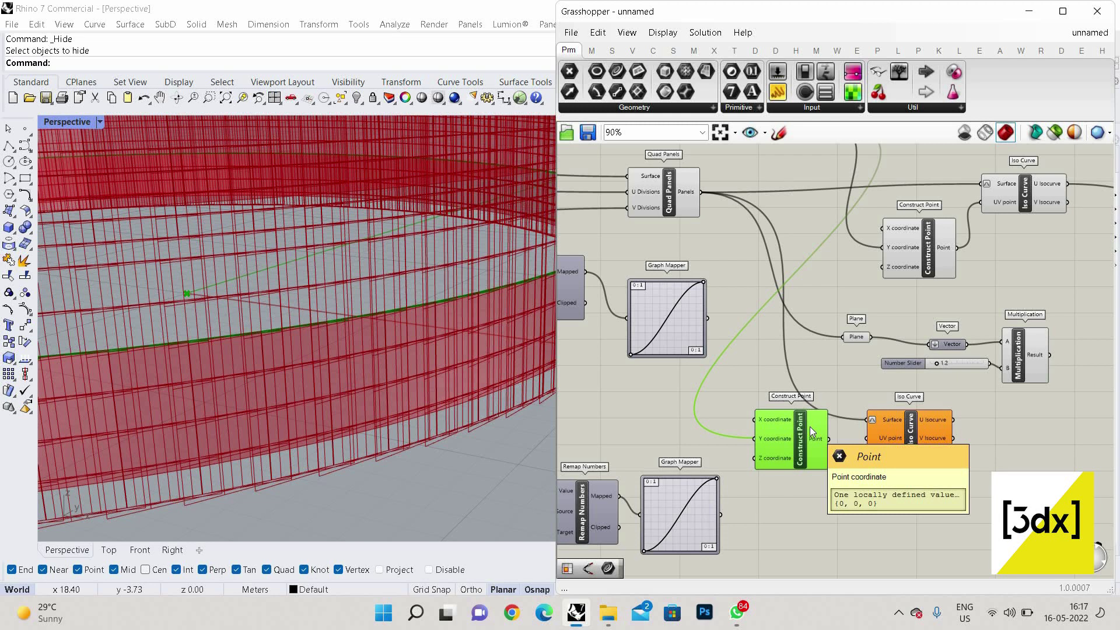
scroll(851, 442, "down", 3)
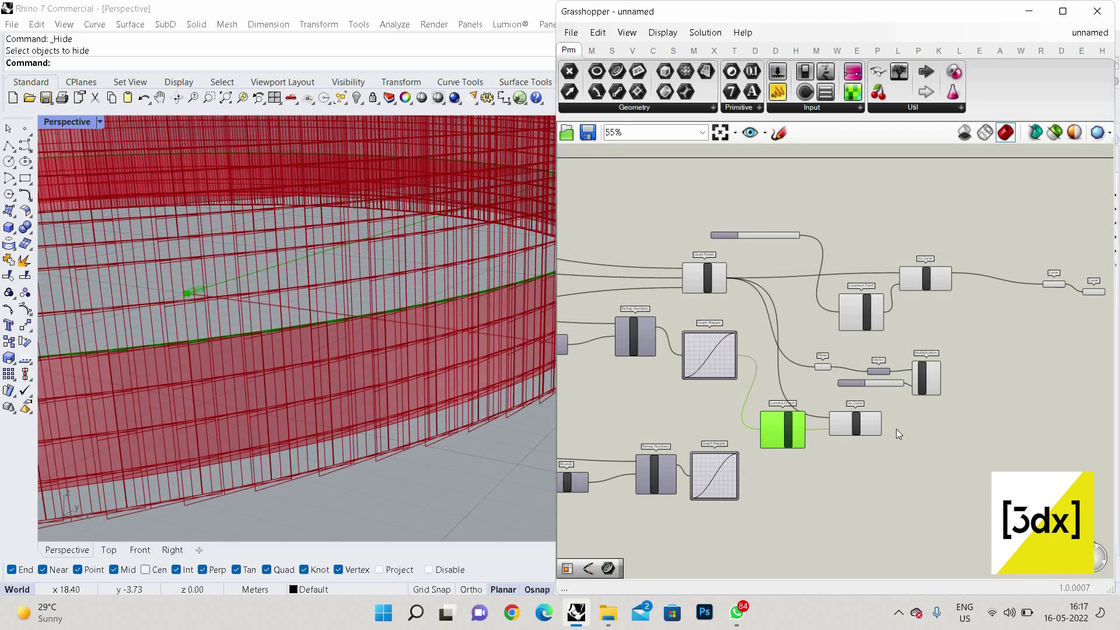
scroll(896, 429, "up", 5)
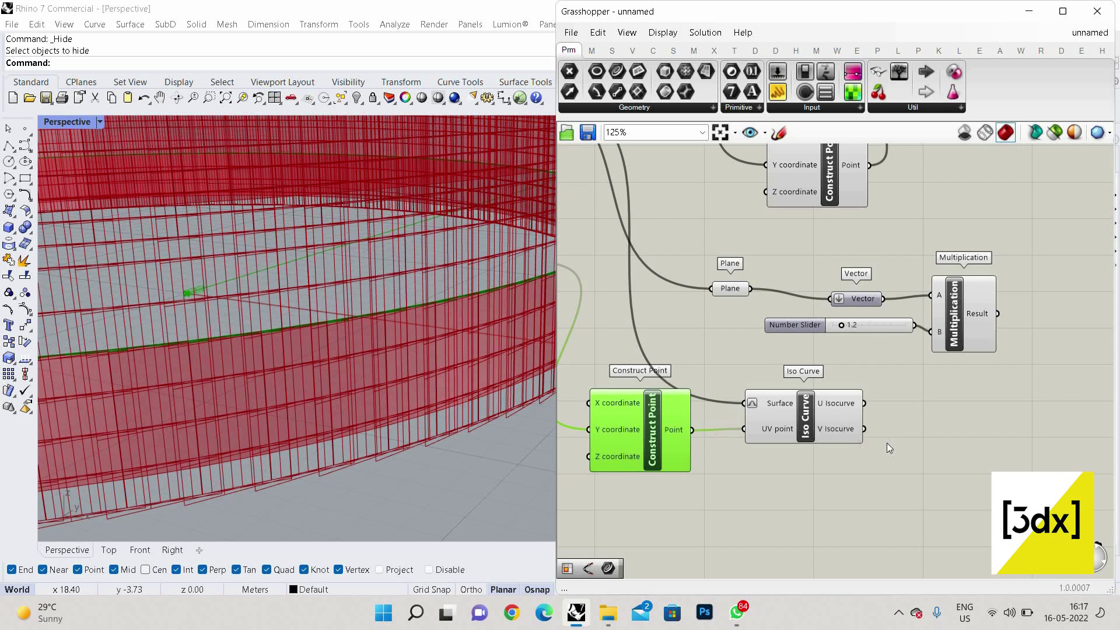
Step: Add a Curve parameter set to Flatten and feed it from the second Iso Curve's U Isocurve output
double_click(975, 398)
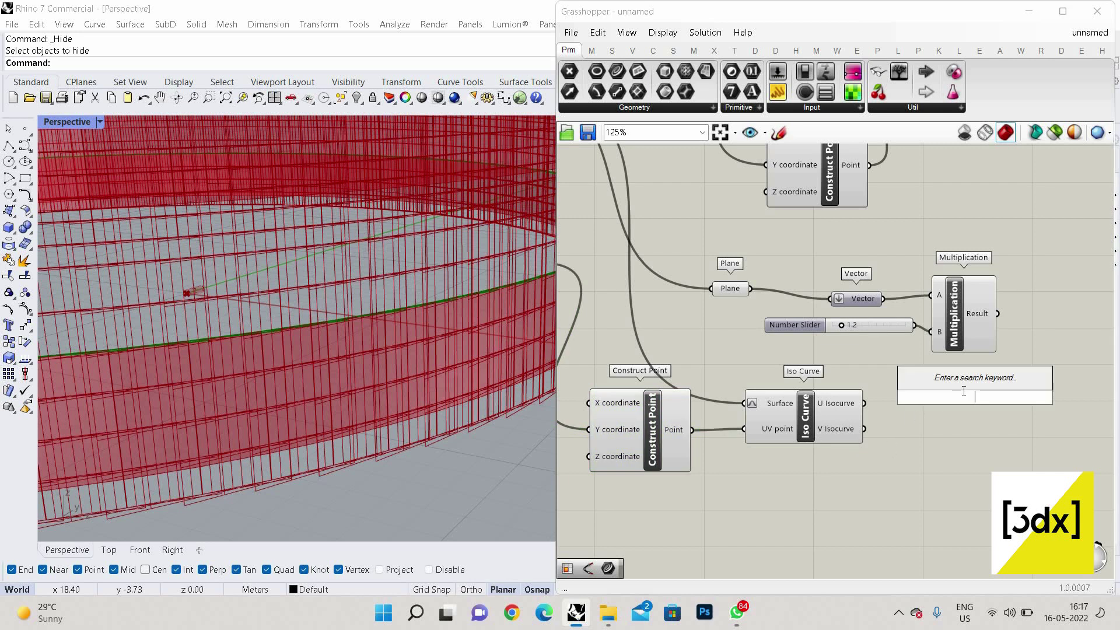
type("crv")
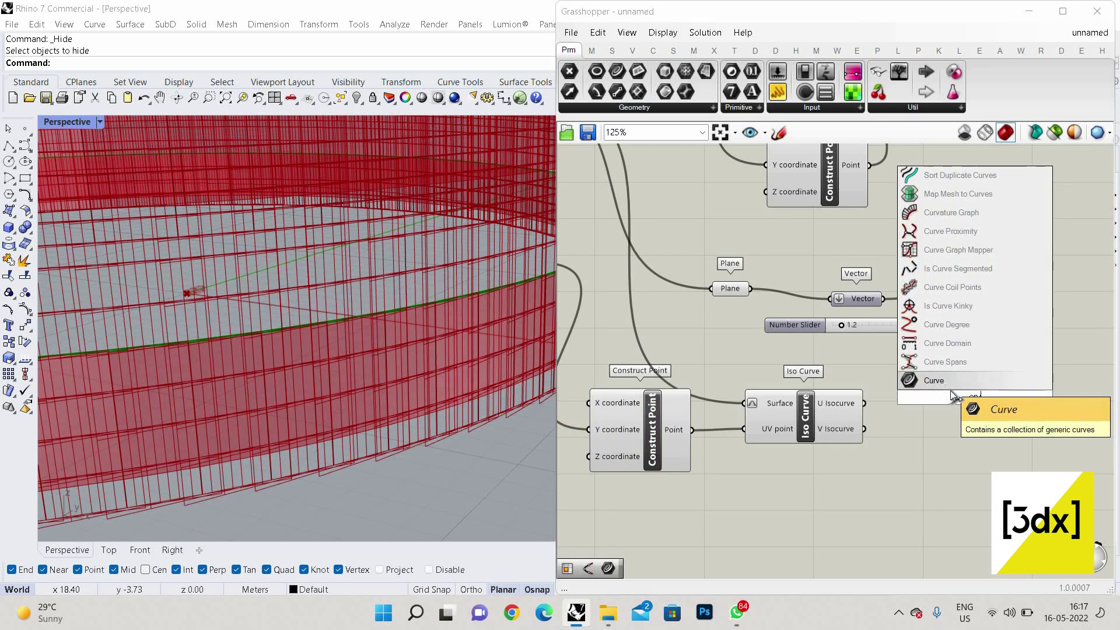
left_click(949, 382)
scroll(951, 405, "up", 3)
right_click(986, 390)
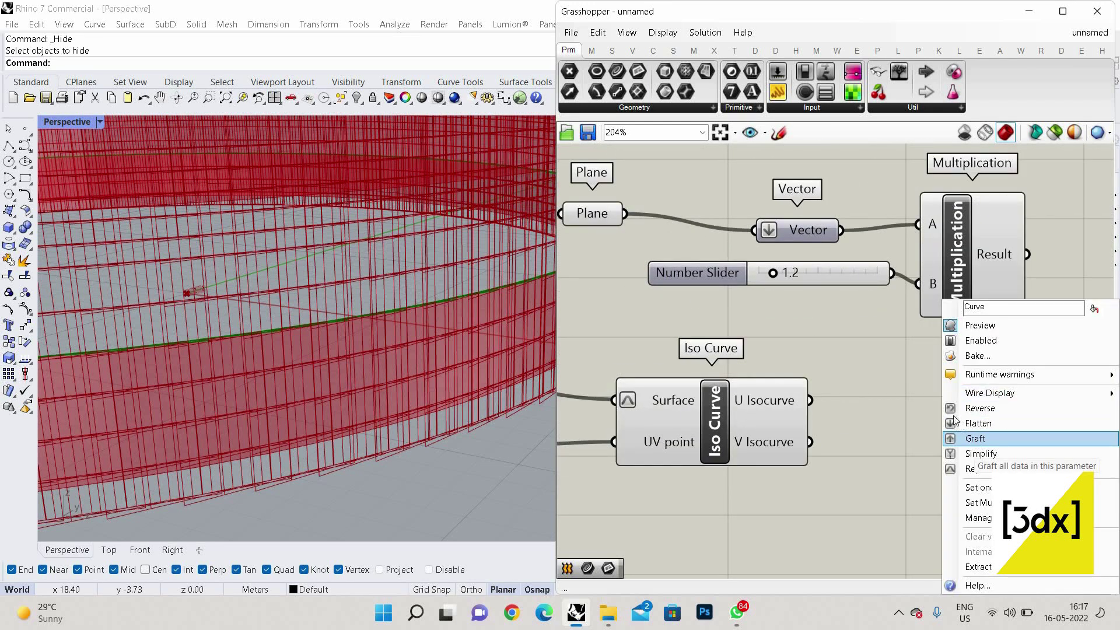
left_click(975, 424)
left_click_drag(935, 396, 810, 400)
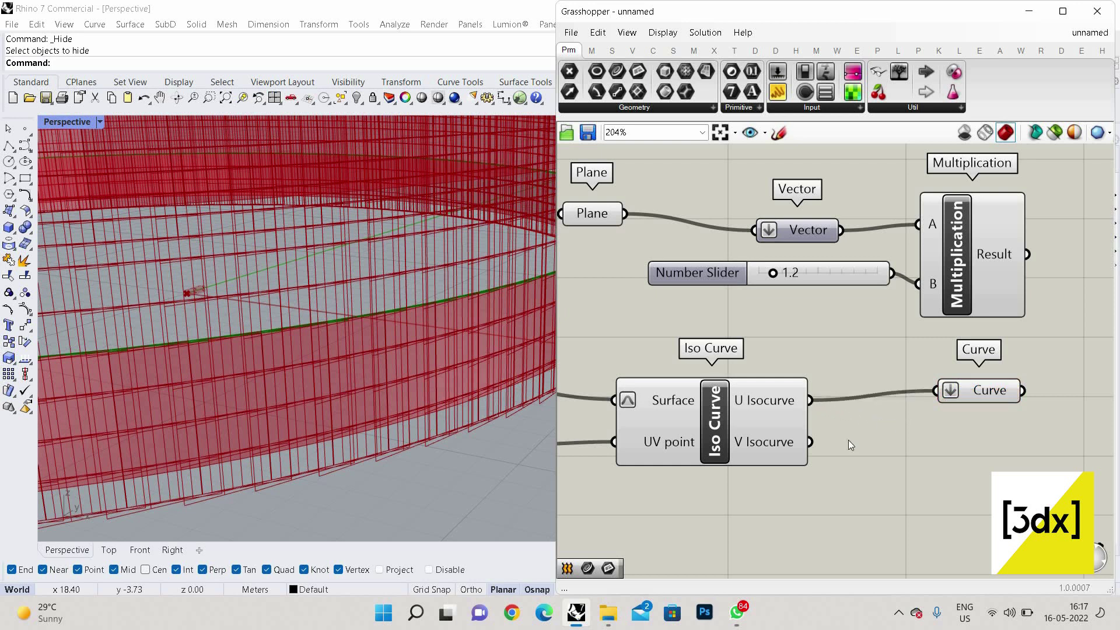
scroll(1044, 367, "down", 2)
scroll(1045, 368, "up", 2)
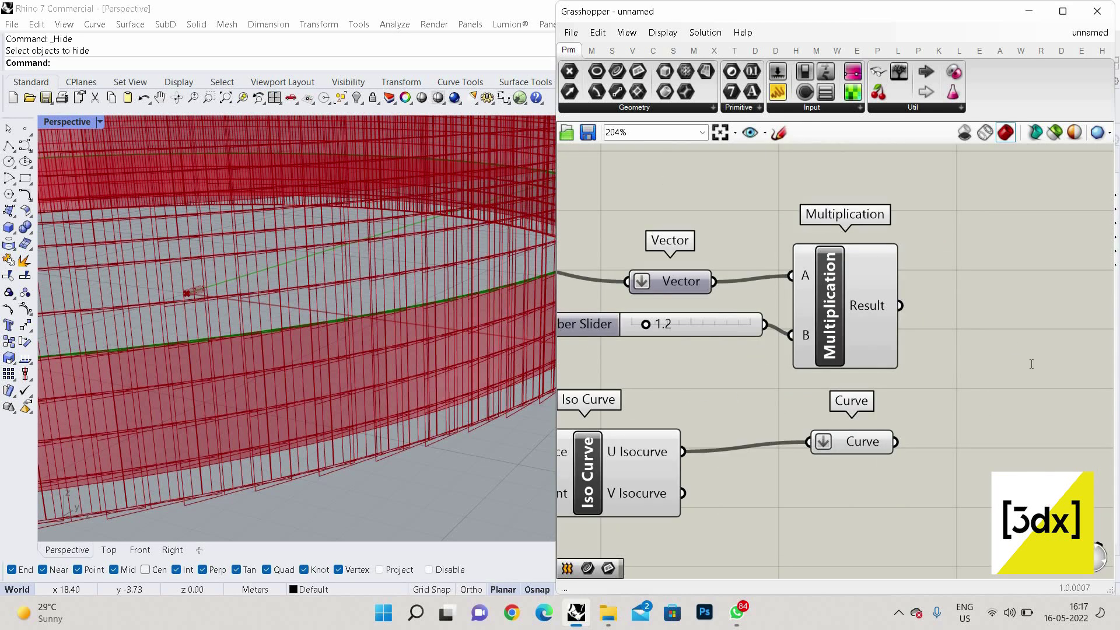
Step: Add a Move component with the flattened Curve as Geometry and the Multiplication Result as Motion
double_click(1045, 367)
type("move")
left_click(1012, 346)
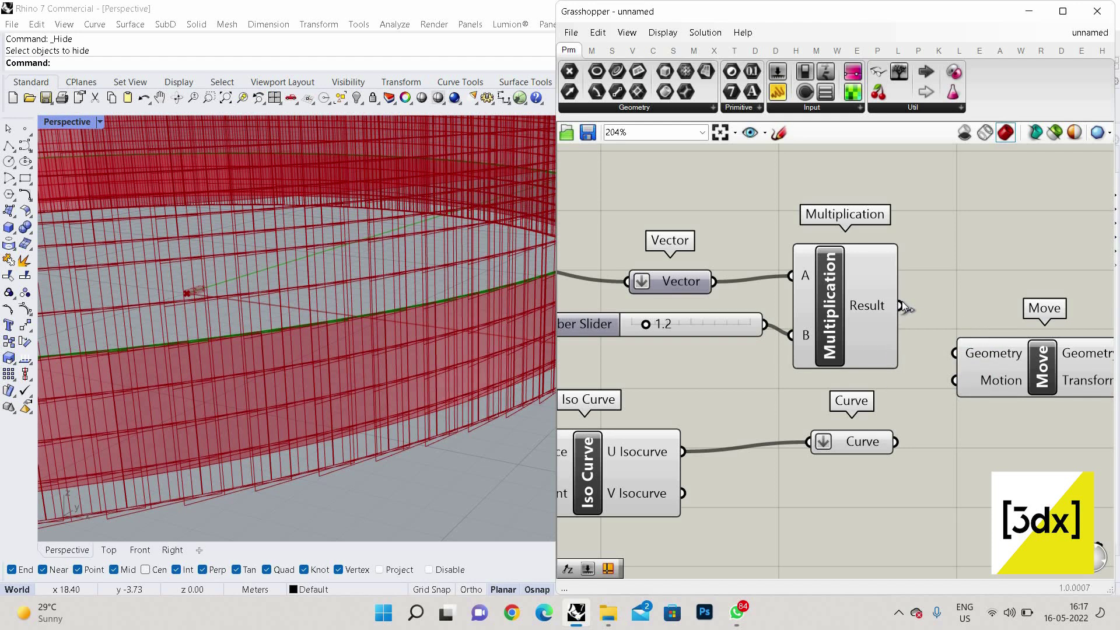
mouse_move(898, 305)
left_mouse_down()
mouse_move(954, 353)
mouse_move(899, 305)
left_mouse_up()
left_click_drag(895, 442, 1012, 372)
Step: Turn off the preview of the Plane, Vector, Multiplication, Construct Point, Iso Curve and Curve components feeding Move
scroll(938, 370, "down", 8)
scroll(941, 403, "up", 3)
left_click_drag(954, 435, 686, 284)
middle_click(685, 283)
left_click(730, 305)
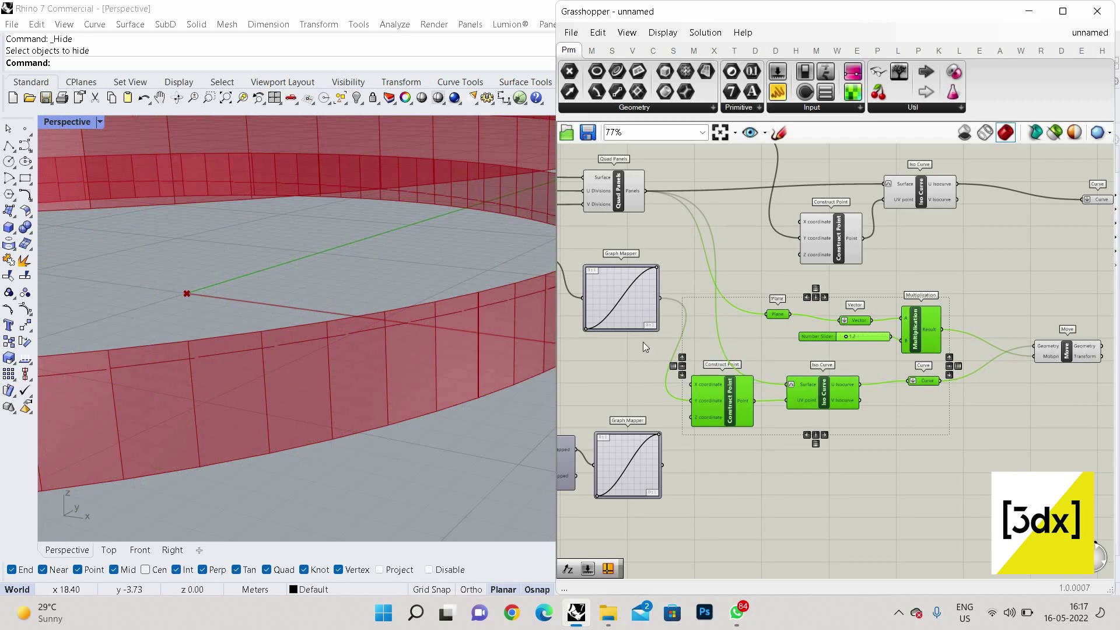
Step: Examine the moved isocurves around the spiral panels by comparing their offset from the surface in the Perspective view
scroll(398, 344, "down", 10)
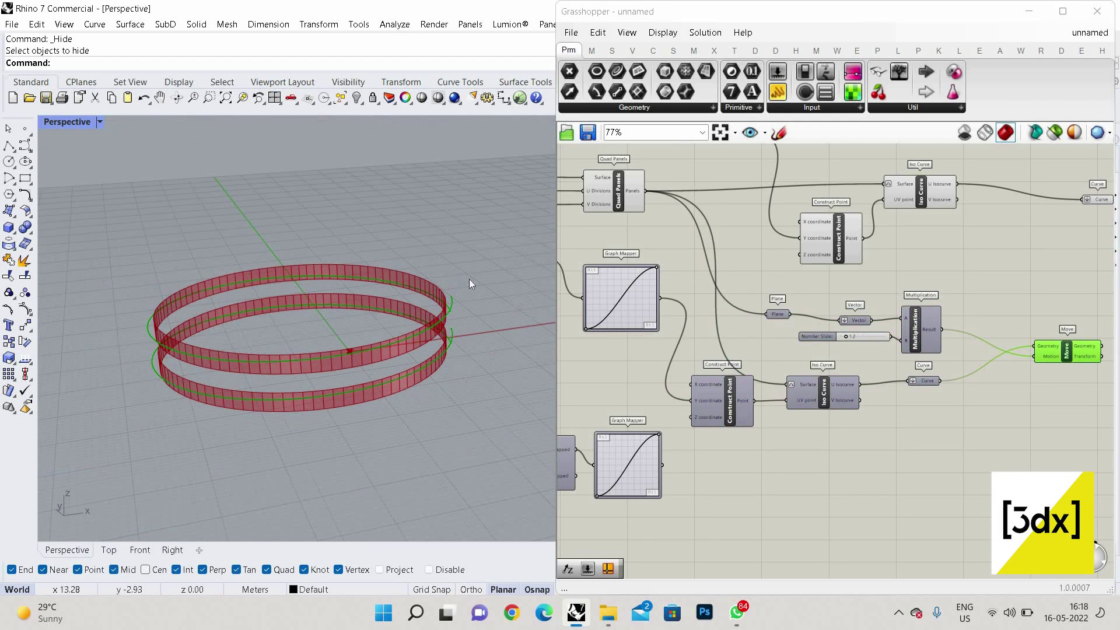
scroll(475, 337, "up", 7)
right_click_drag(89, 327, 504, 249)
scroll(488, 288, "up", 8)
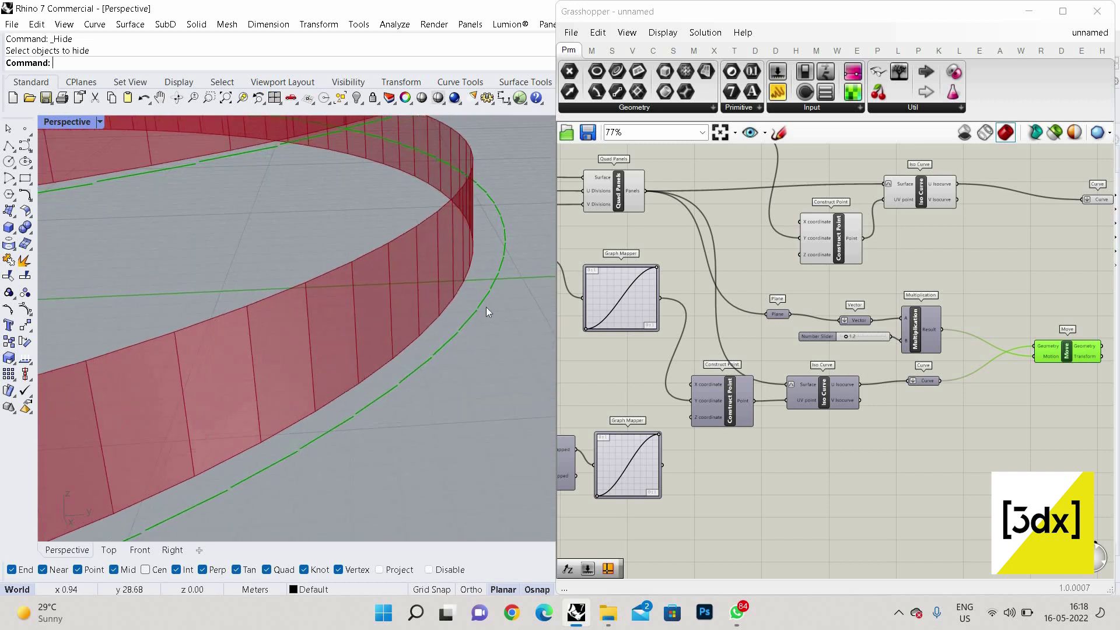
right_click_drag(459, 283, 376, 368)
right_click_drag(408, 334, 398, 344)
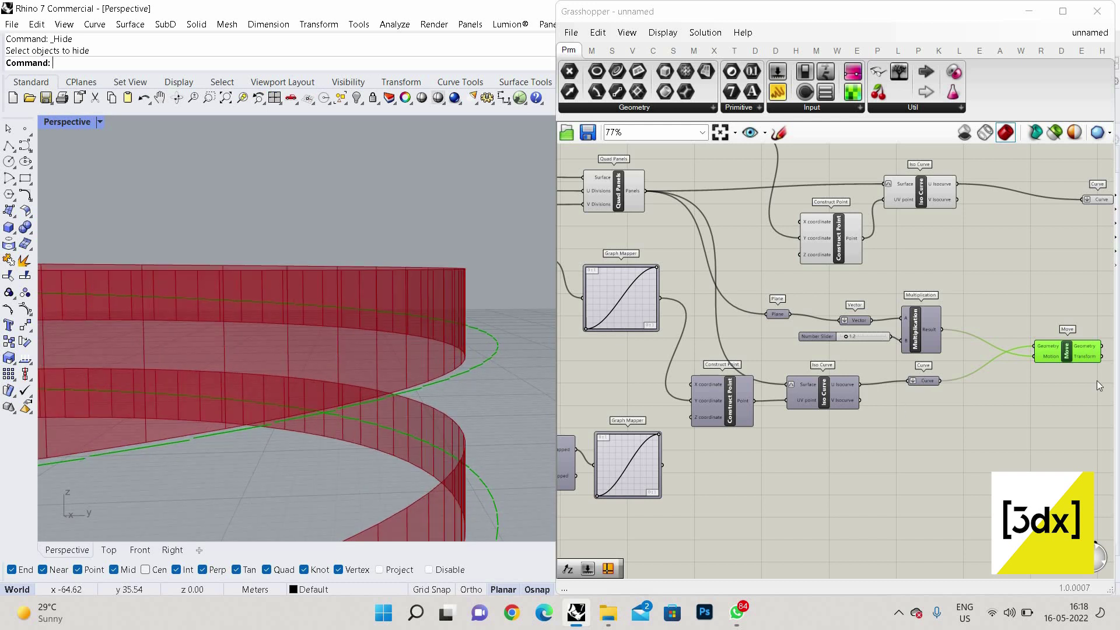
scroll(1091, 379, "up", 3)
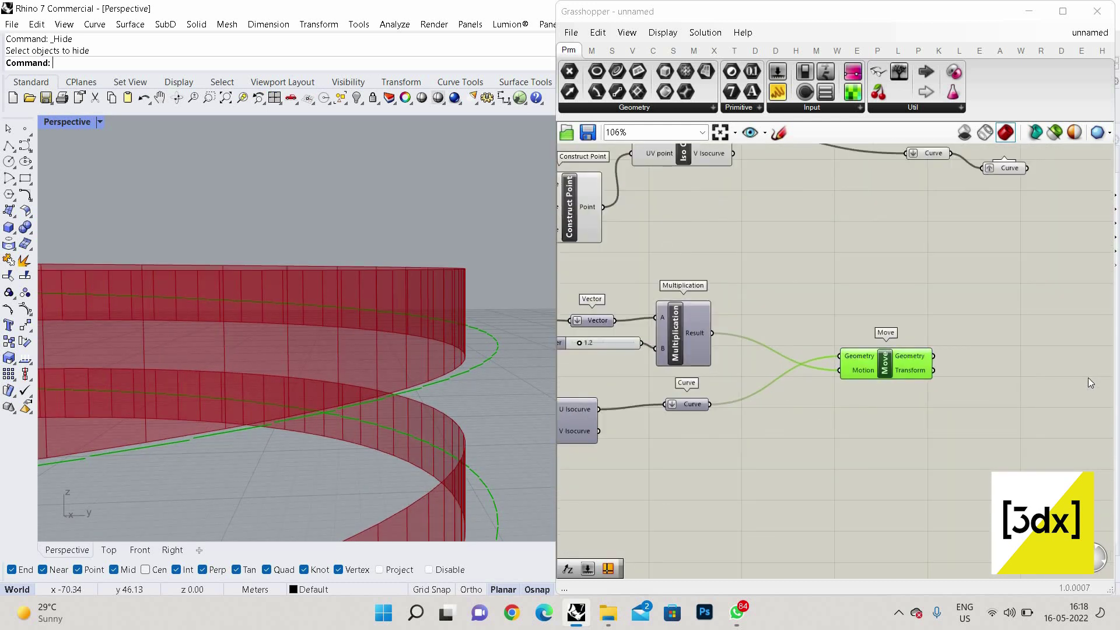
Step: Add a Curve parameter set to Flatten and feed it from the Move component's Geometry output
double_click(1087, 377)
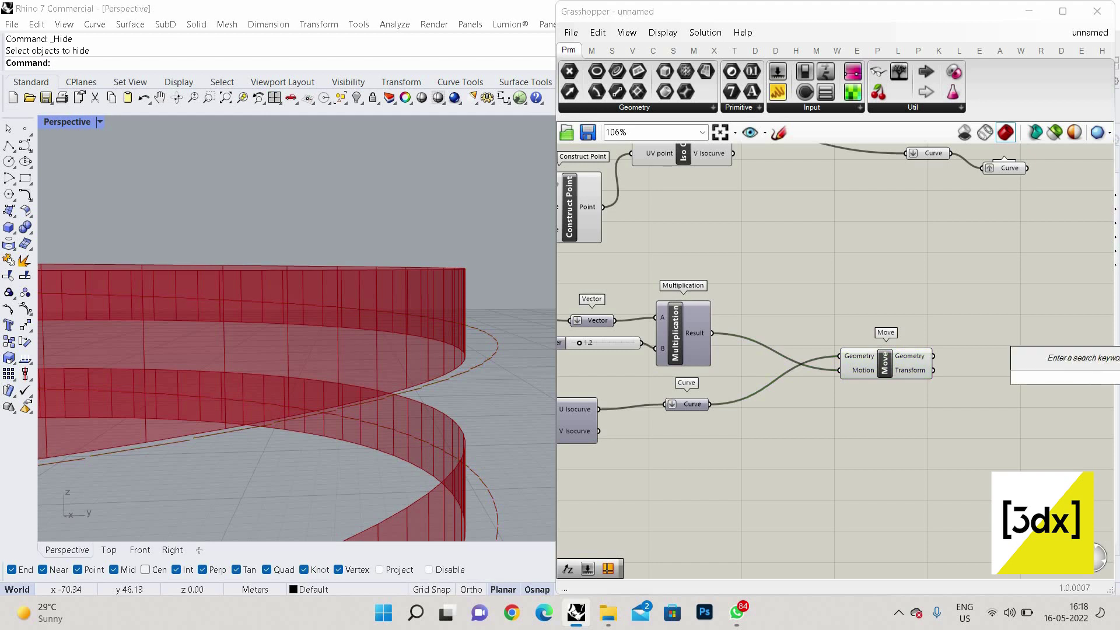
type("curve")
key("Return")
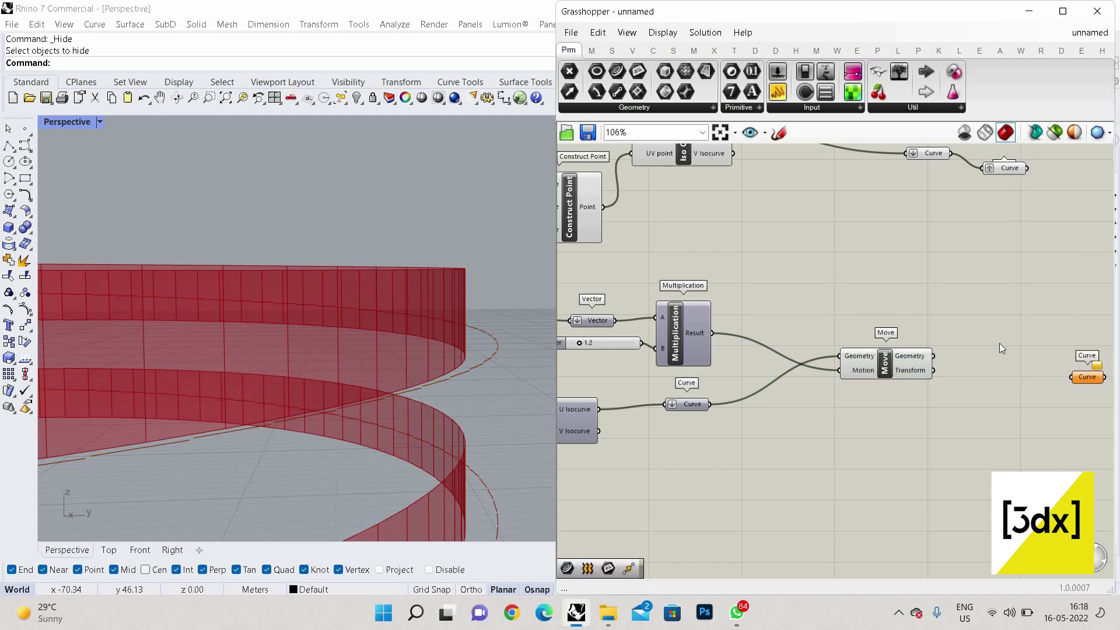
left_click_drag(1086, 377, 999, 325)
scroll(998, 344, "up", 4)
right_click(998, 321)
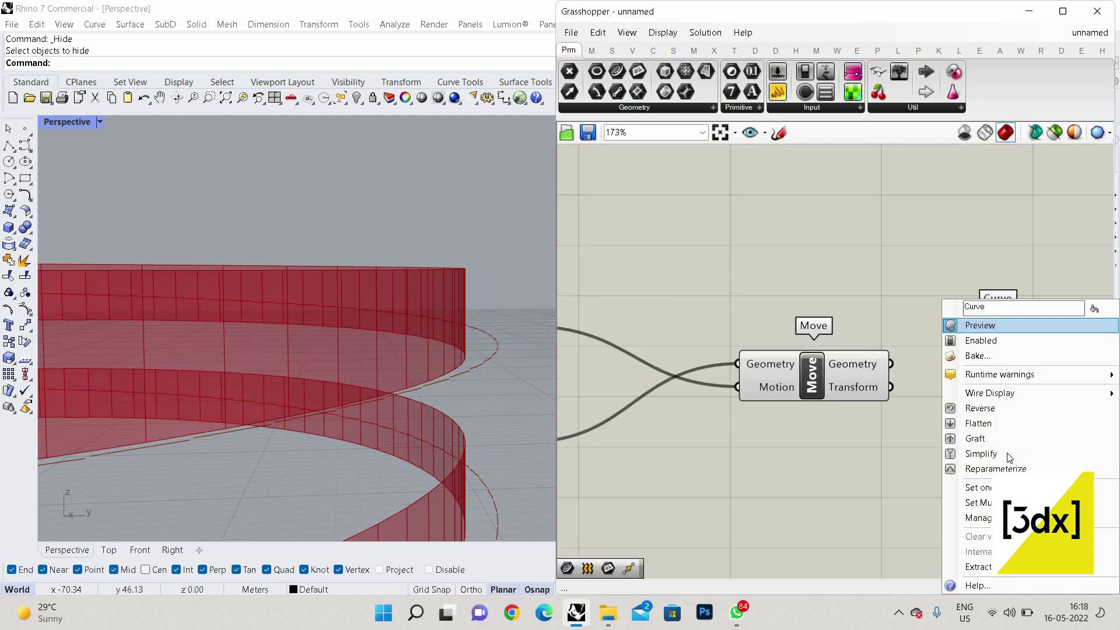
left_click(985, 423)
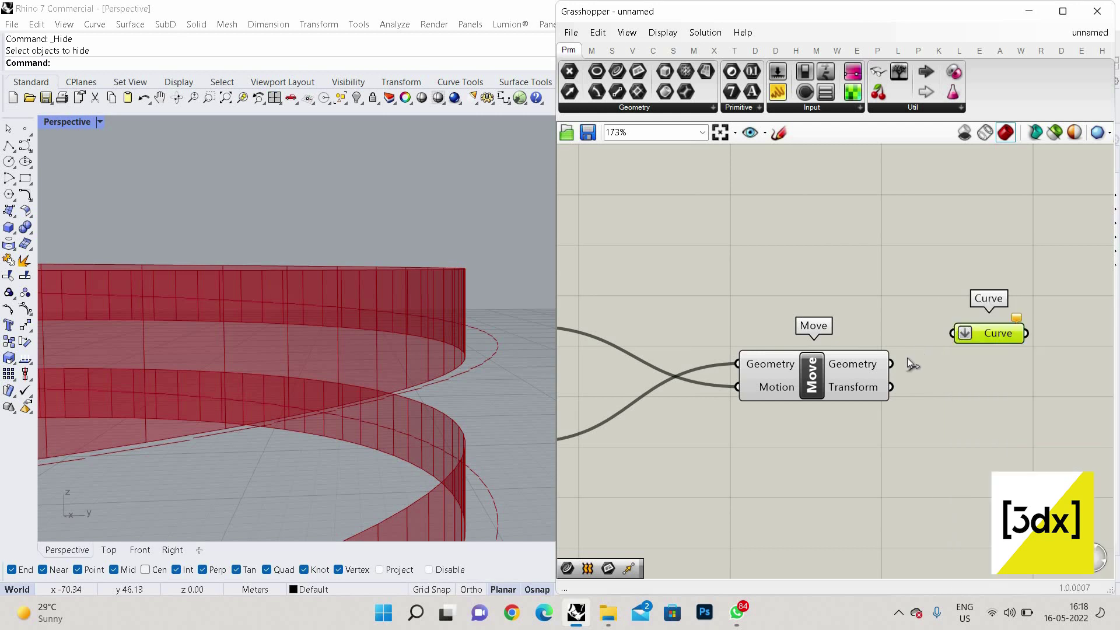
left_click_drag(890, 364, 952, 333)
left_click(1001, 354)
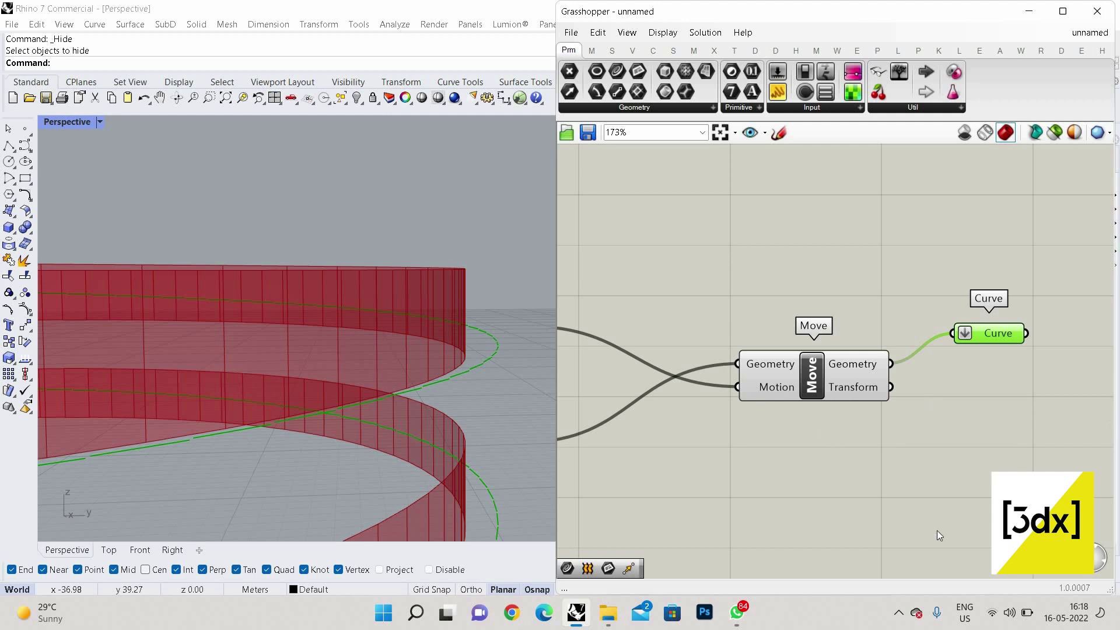
Step: Examine how the Construct Point, second Iso Curve and Move chain relates to the offset isocurves in the Perspective view
scroll(727, 485, "down", 5)
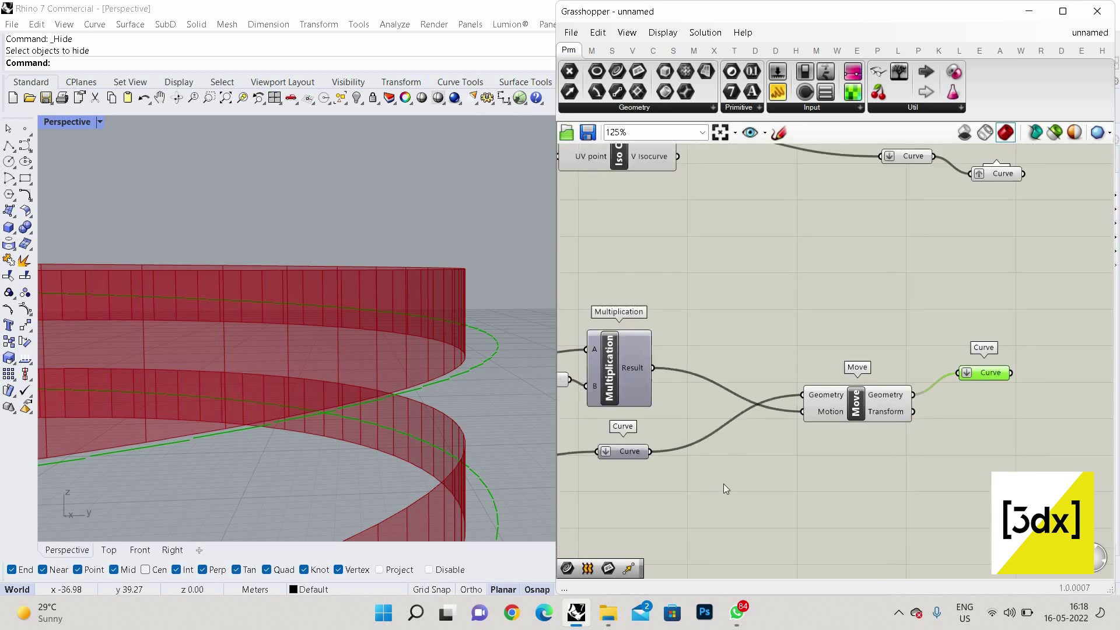
scroll(747, 477, "up", 1)
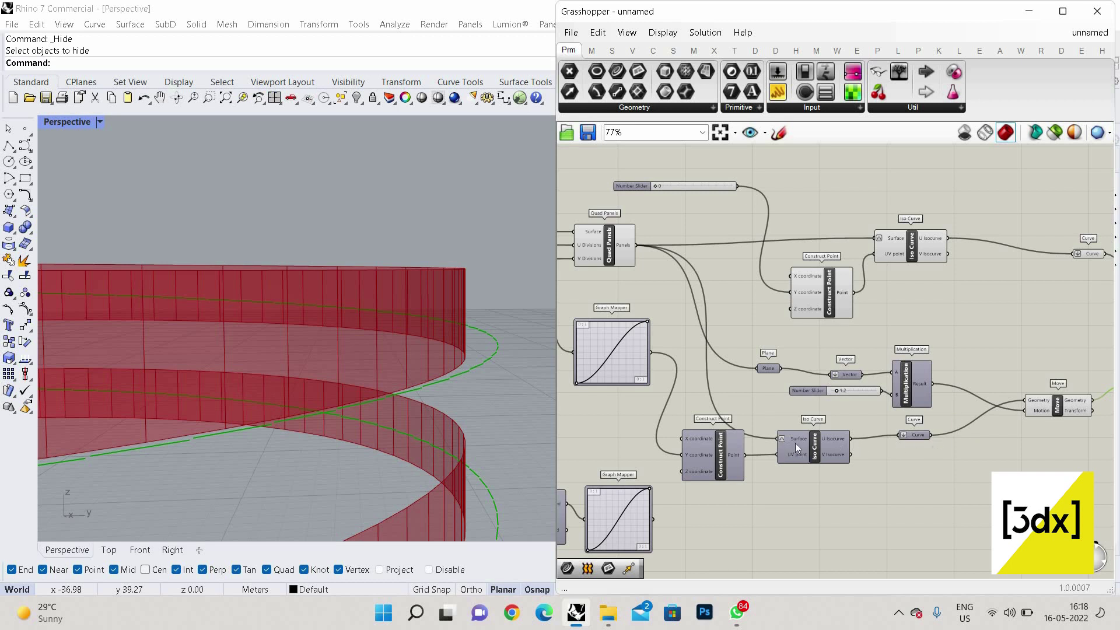
mouse_move(800, 443)
scroll(662, 502, "up", 1)
scroll(753, 411, "up", 1)
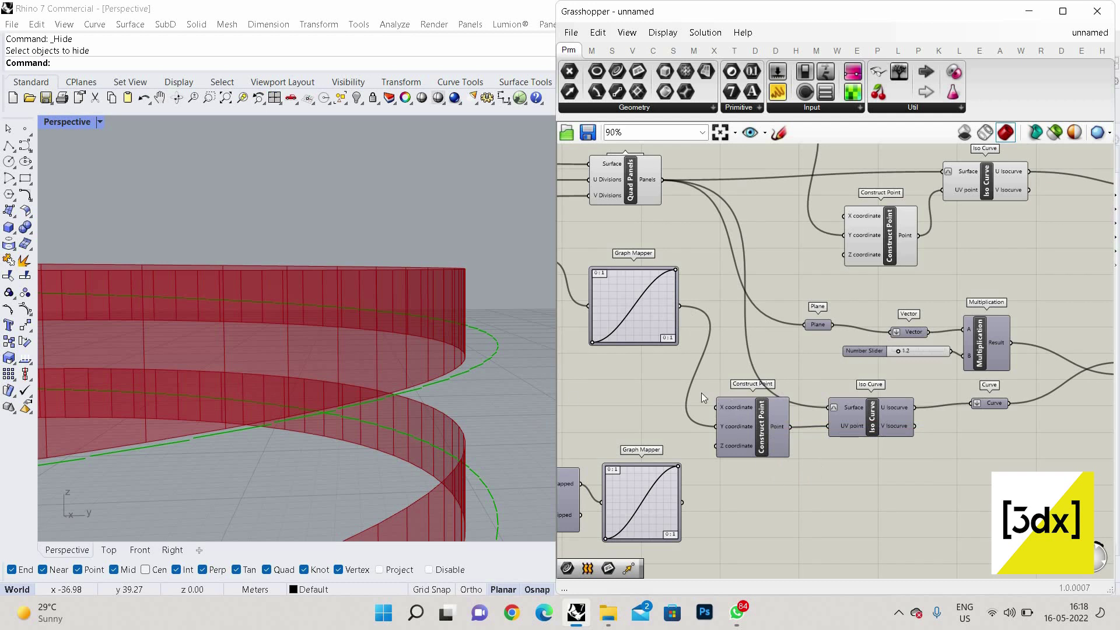
left_click(756, 406)
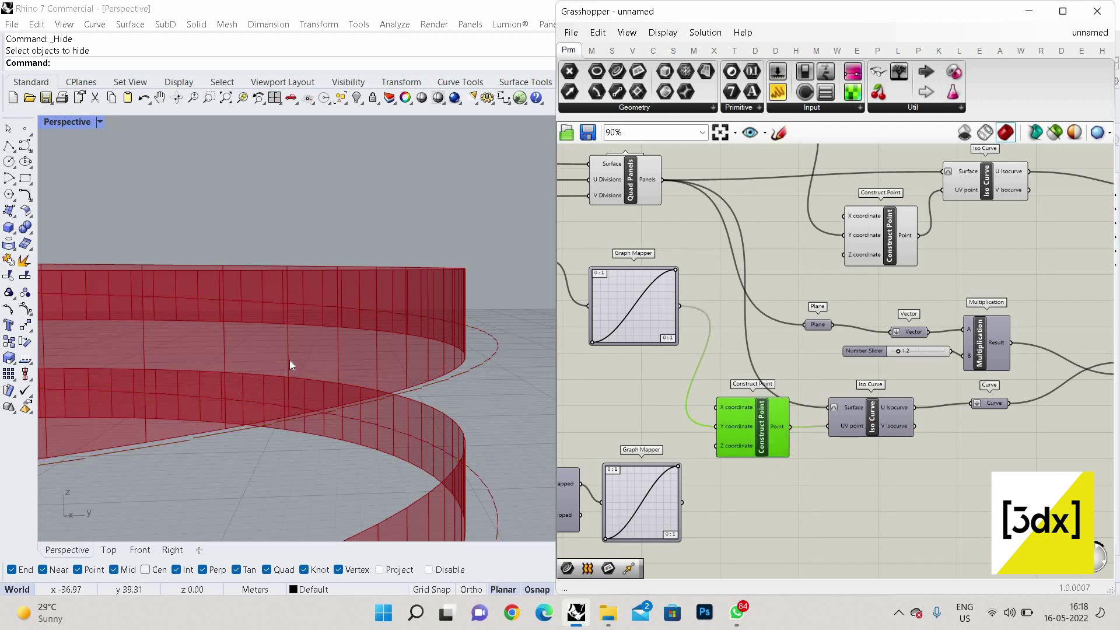
scroll(357, 367, "down", 6)
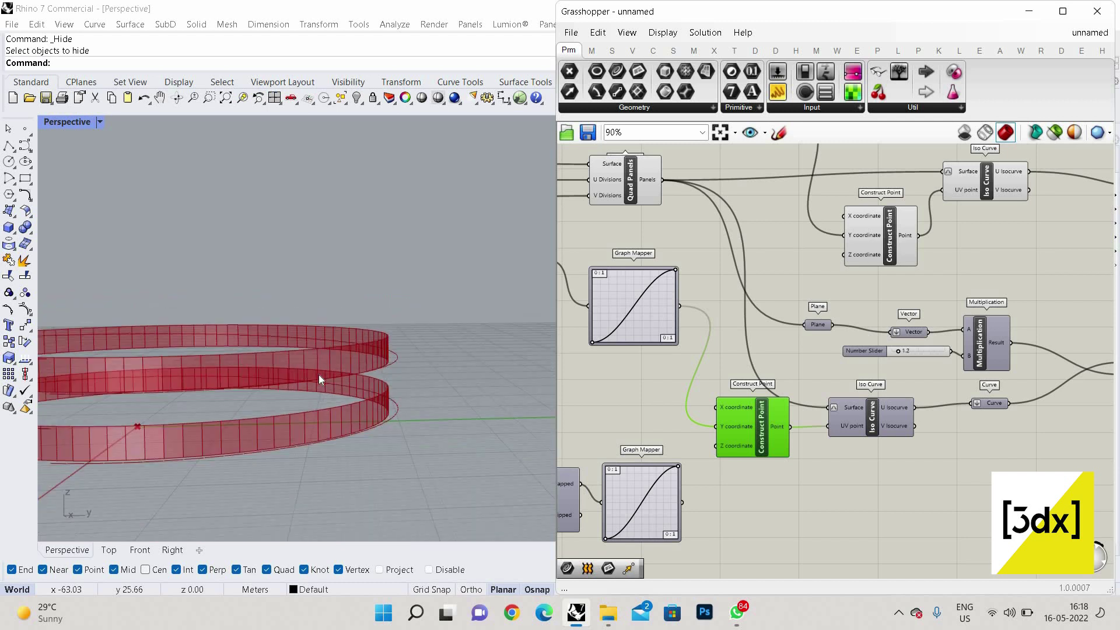
scroll(455, 352, "up", 5)
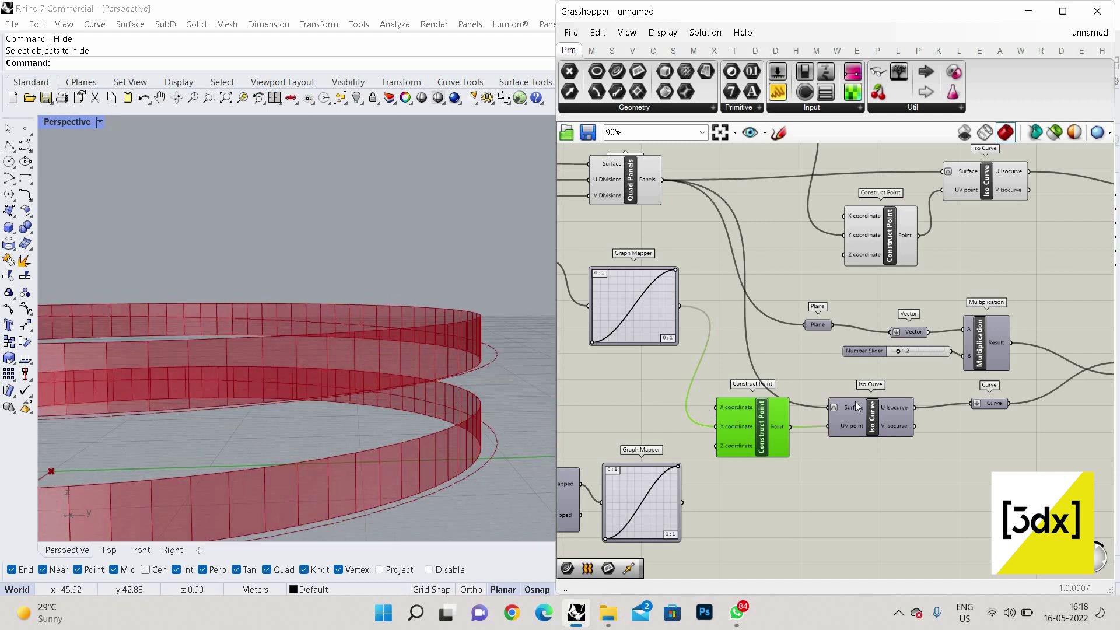
scroll(814, 421, "up", 4)
scroll(831, 446, "down", 3)
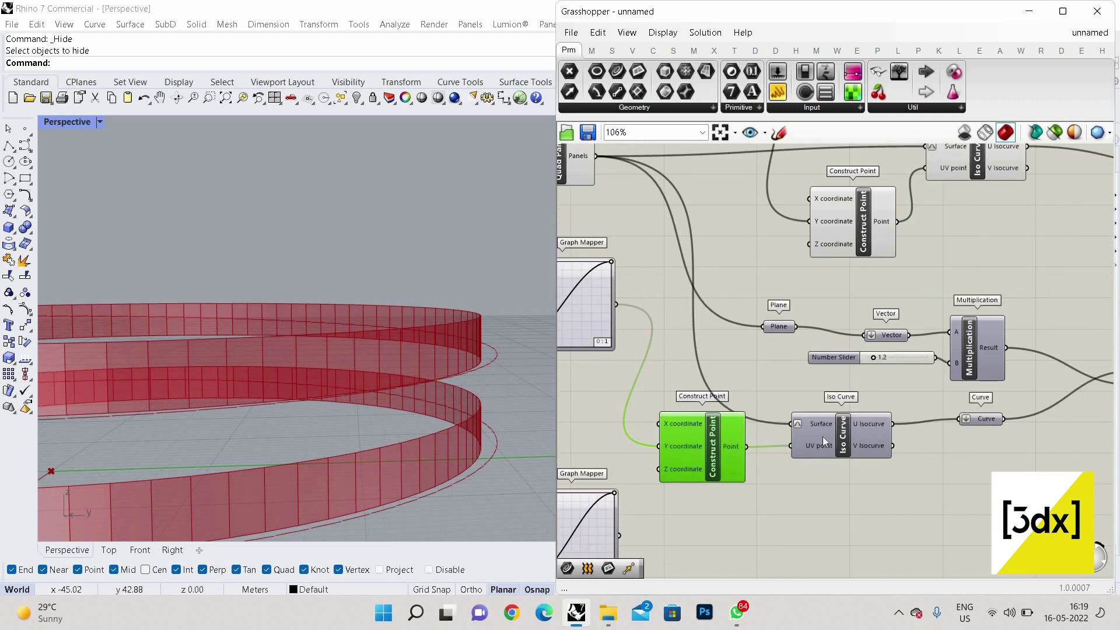
scroll(822, 436, "down", 2)
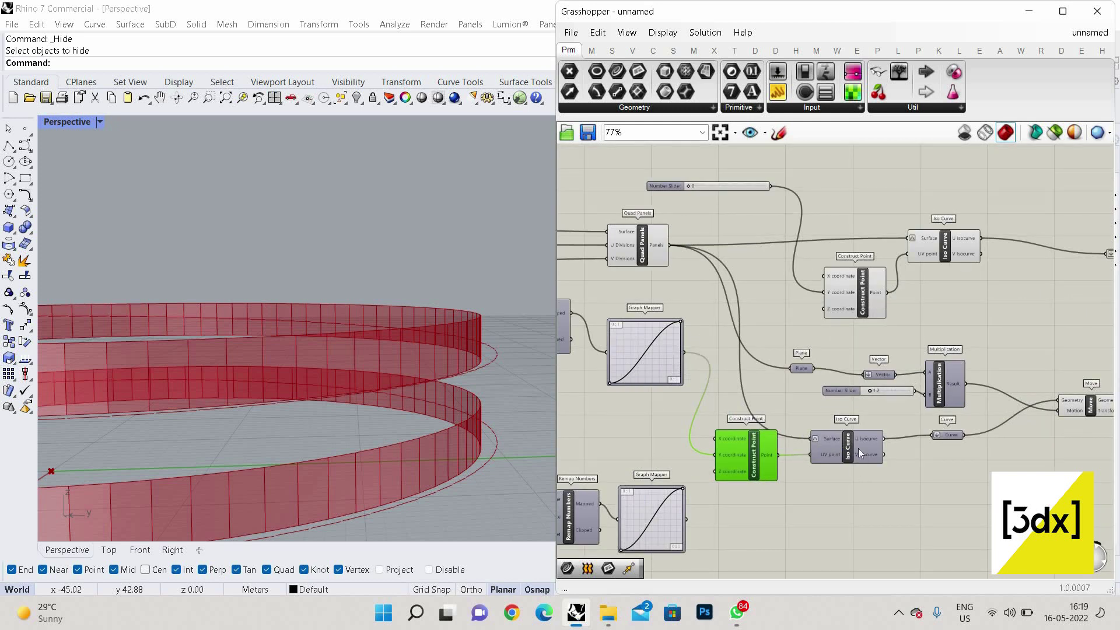
scroll(859, 448, "up", 3)
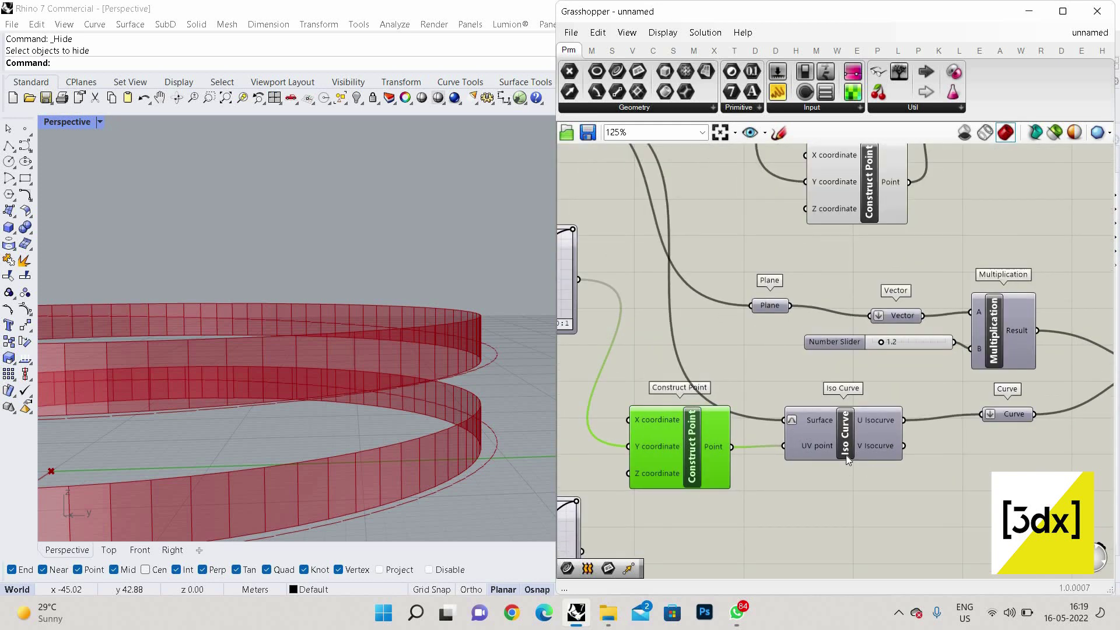
mouse_move(845, 455)
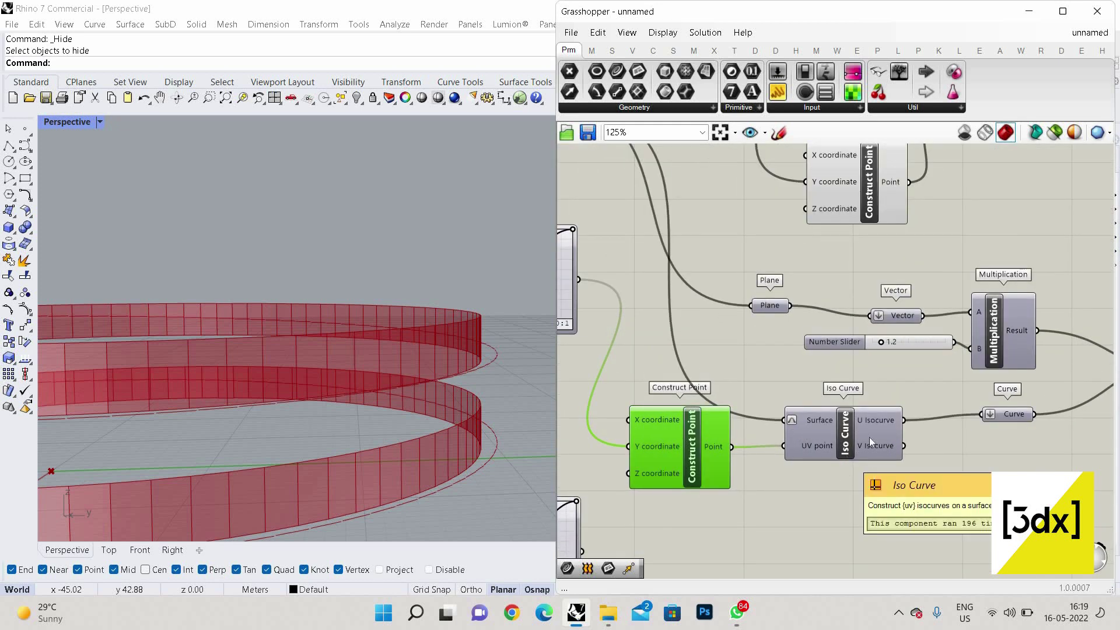
scroll(856, 408, "down", 2)
scroll(628, 385, "down", 1)
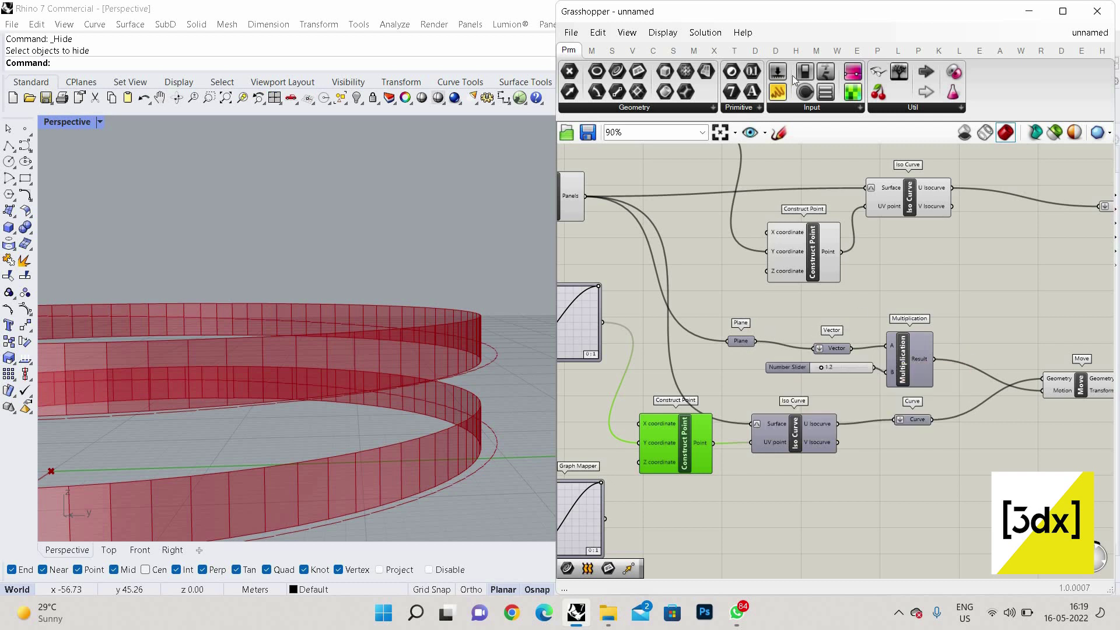
Step: Inspect the Multiplication Result vectors in a temporary Panel and delete the Panel
scroll(951, 353, "up", 1)
left_click(938, 288)
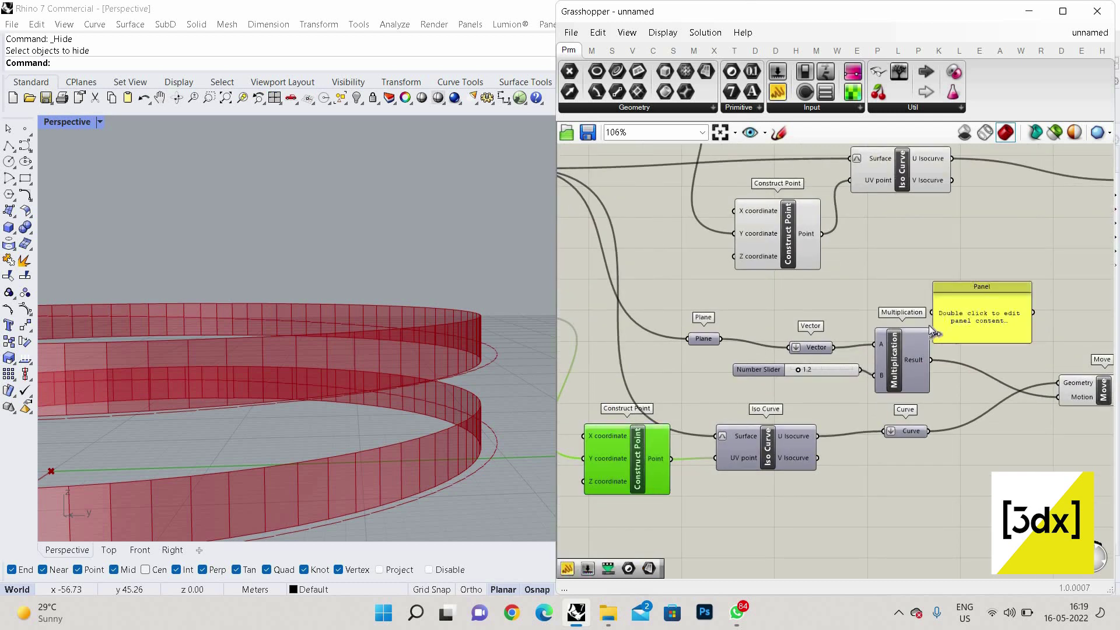
left_click_drag(927, 360, 967, 318)
left_click(967, 317)
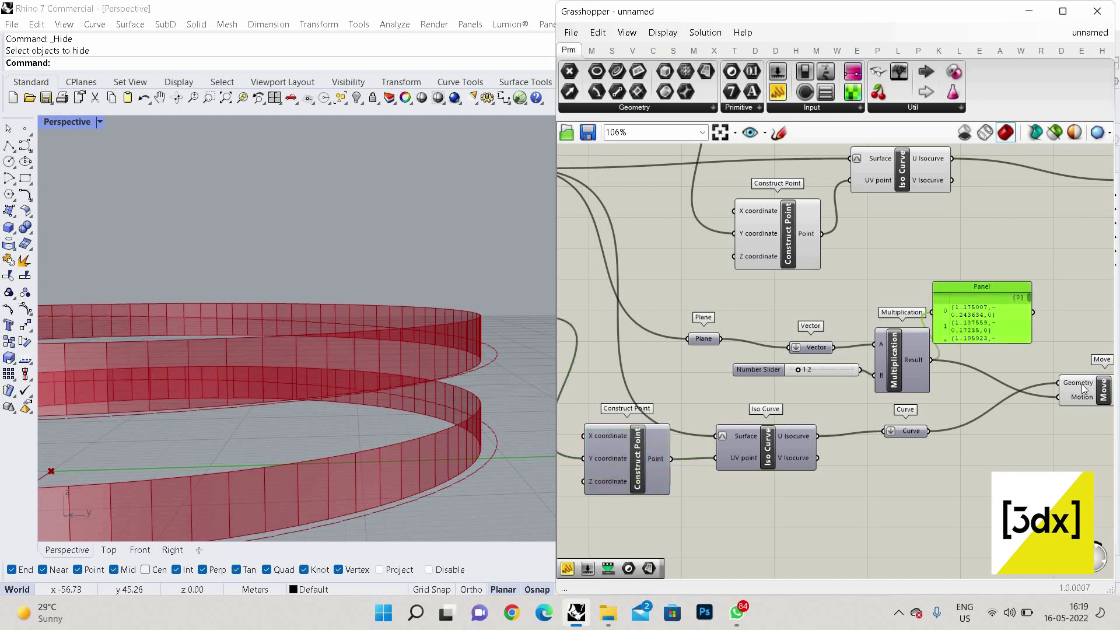
key("Delete")
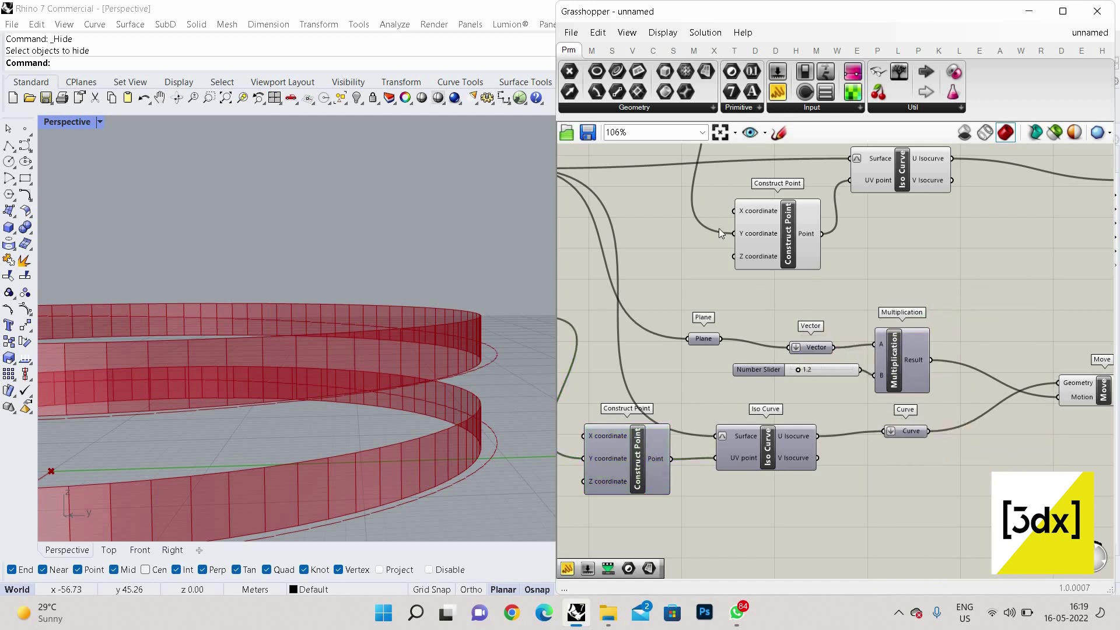
Step: Set the Number Slider feeding the Multiplication's B input to 1.4 to increase the isocurve offset
scroll(716, 226, "down", 3)
scroll(641, 220, "up", 3)
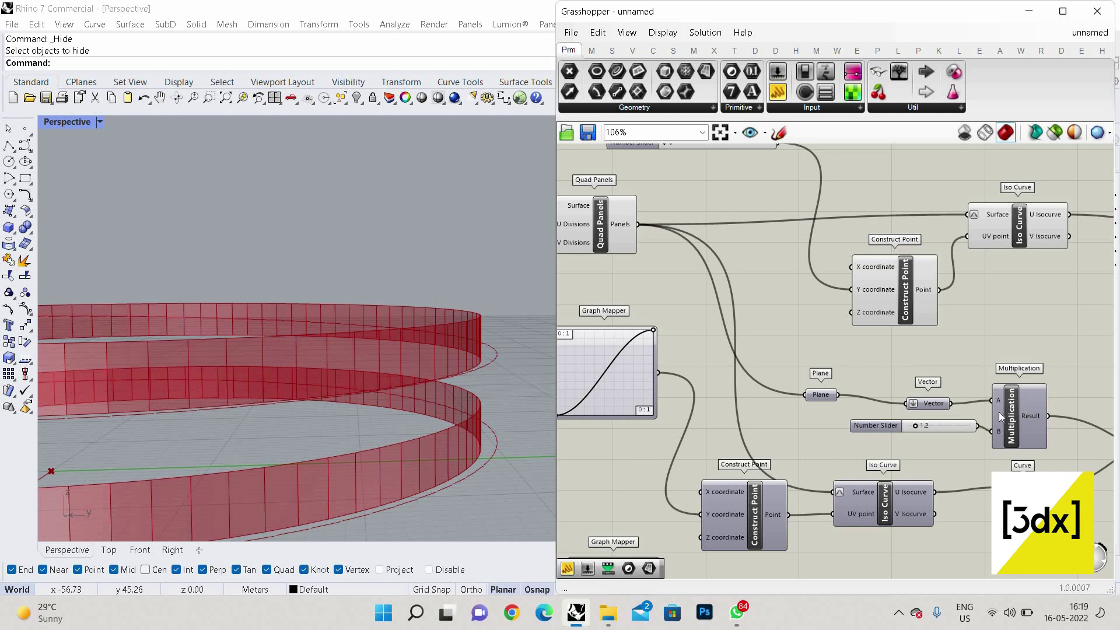
scroll(995, 404, "down", 3)
scroll(726, 367, "up", 3)
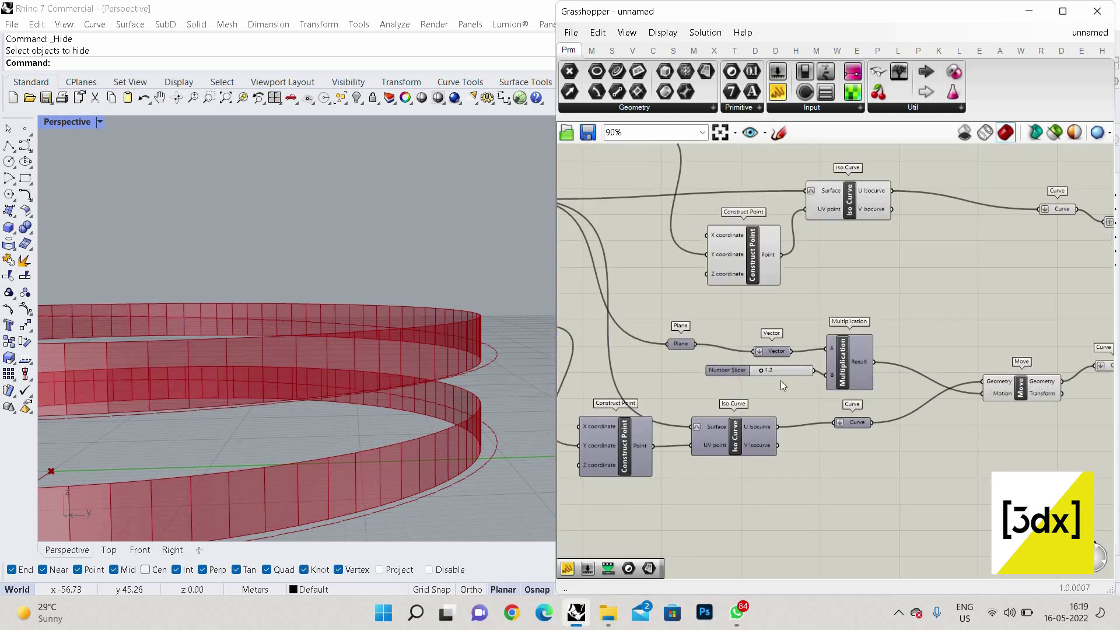
scroll(778, 374, "up", 3)
mouse_move(793, 370)
left_mouse_down()
mouse_move(834, 376)
mouse_move(779, 372)
left_mouse_up()
scroll(410, 363, "down", 3)
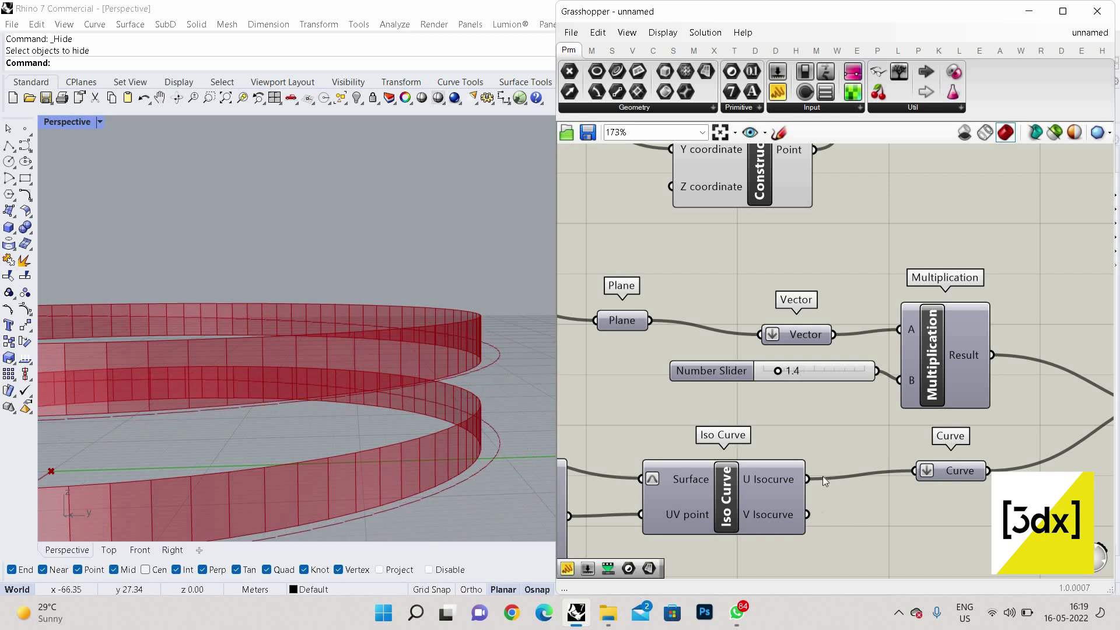
scroll(821, 396, "down", 2)
scroll(817, 393, "down", 3)
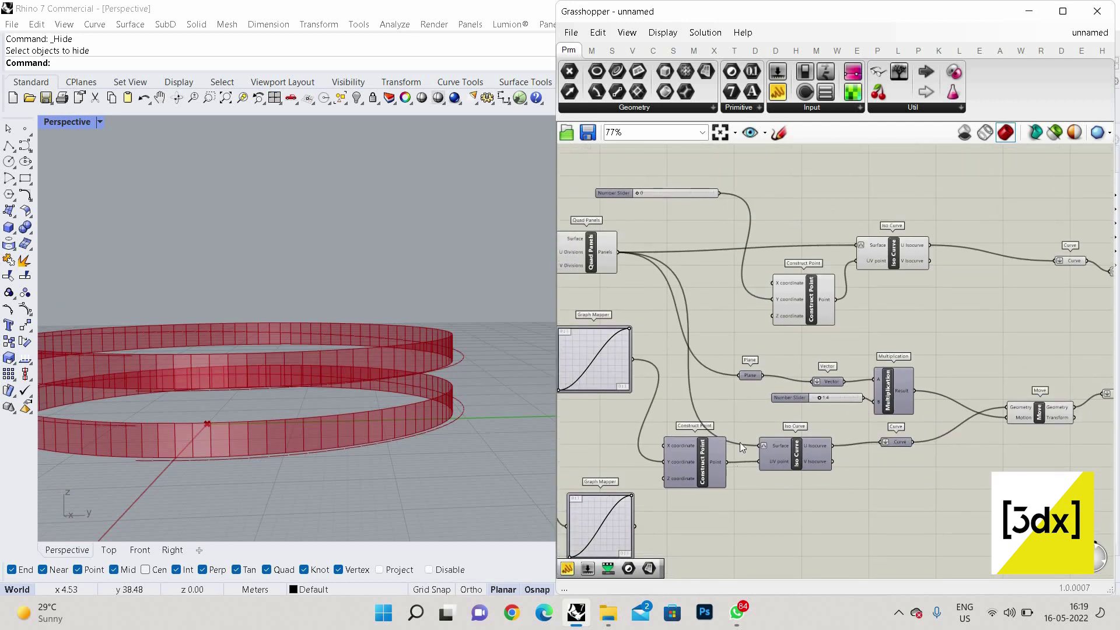
Step: Duplicate the graph-mapped Construct Point and Iso Curve pair, and connect the lower Graph Mapper to the copied point's Y coordinate
scroll(738, 444, "down", 4)
scroll(737, 446, "up", 8)
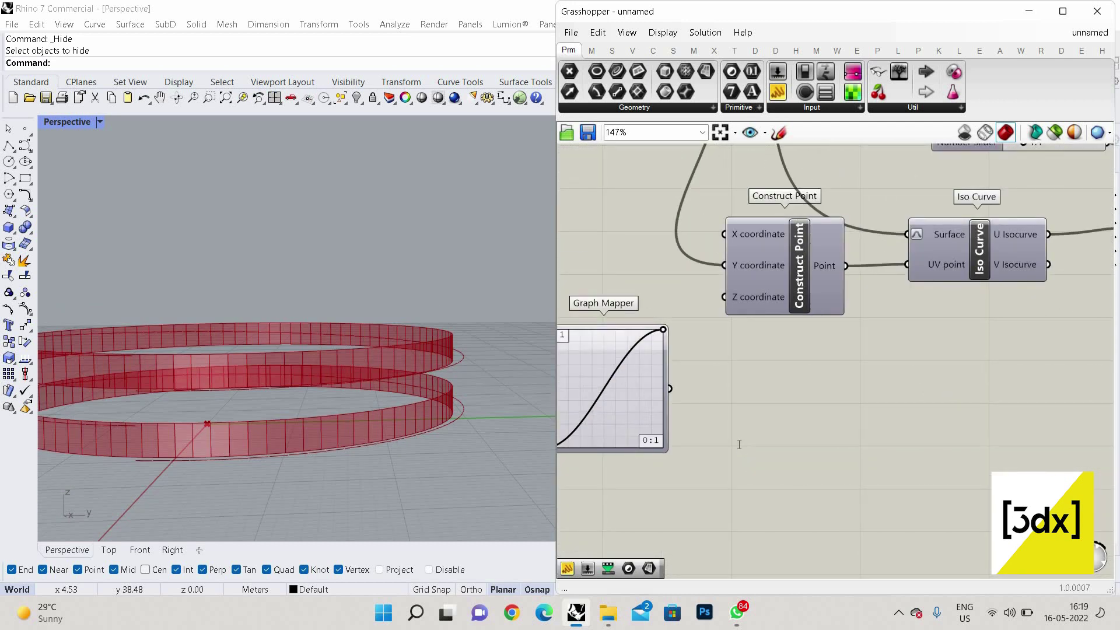
double_click(739, 444)
scroll(856, 261, "down", 3)
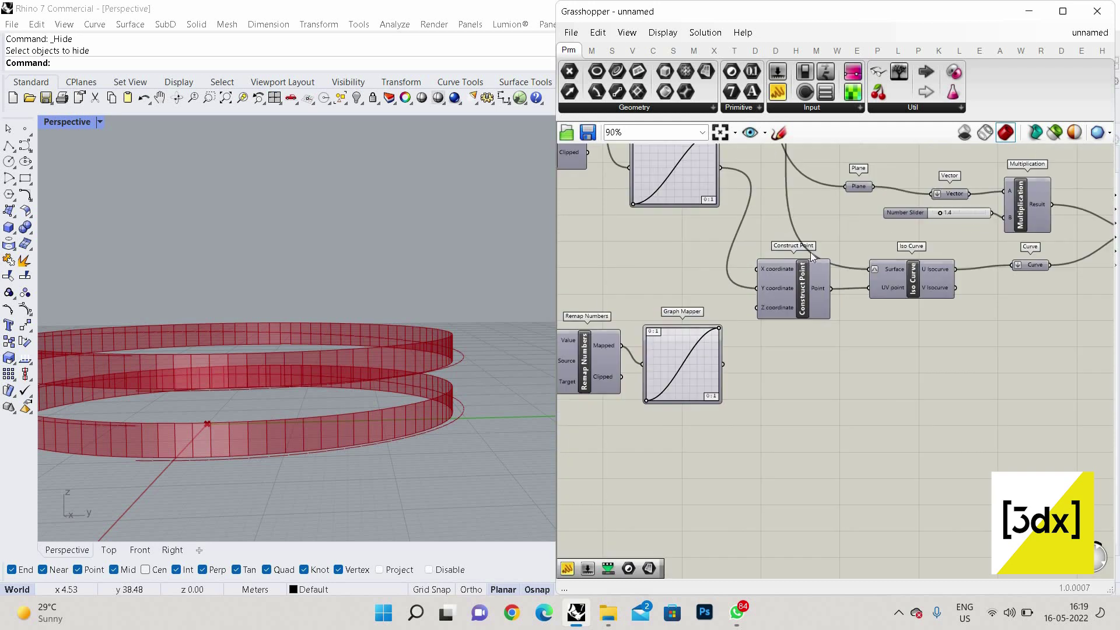
left_click_drag(810, 252, 964, 363)
left_click_drag(758, 301, 798, 395)
left_click_drag(730, 376, 727, 367)
scroll(727, 367, "down", 3)
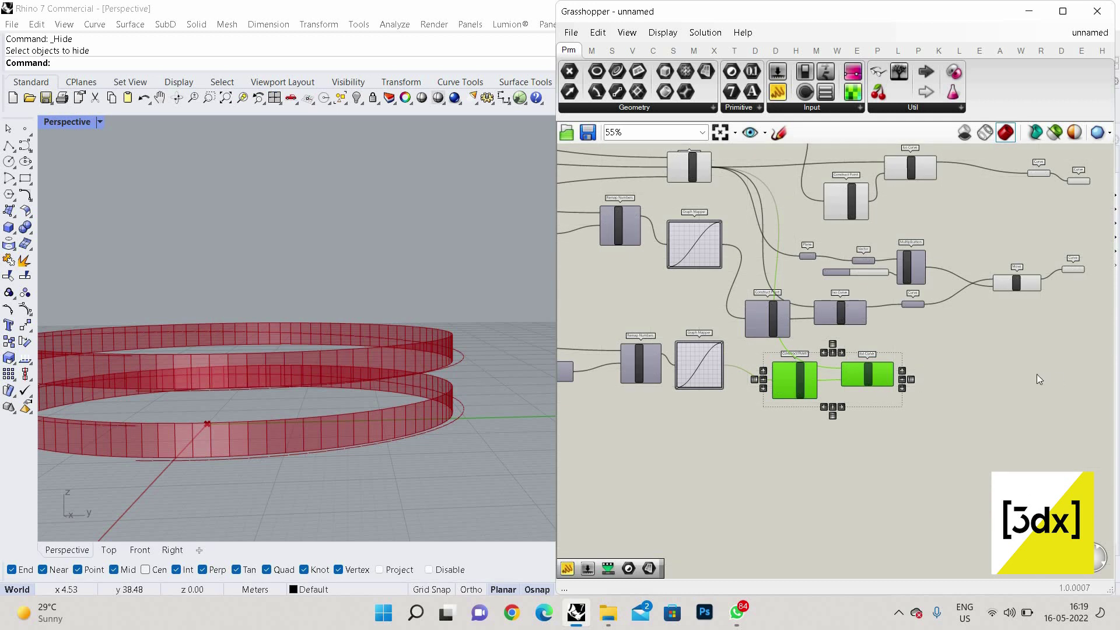
Step: Add a Curve parameter set to Flatten and feed it from the duplicated Iso Curve's U Isocurve output
scroll(863, 376, "up", 5)
double_click(863, 376)
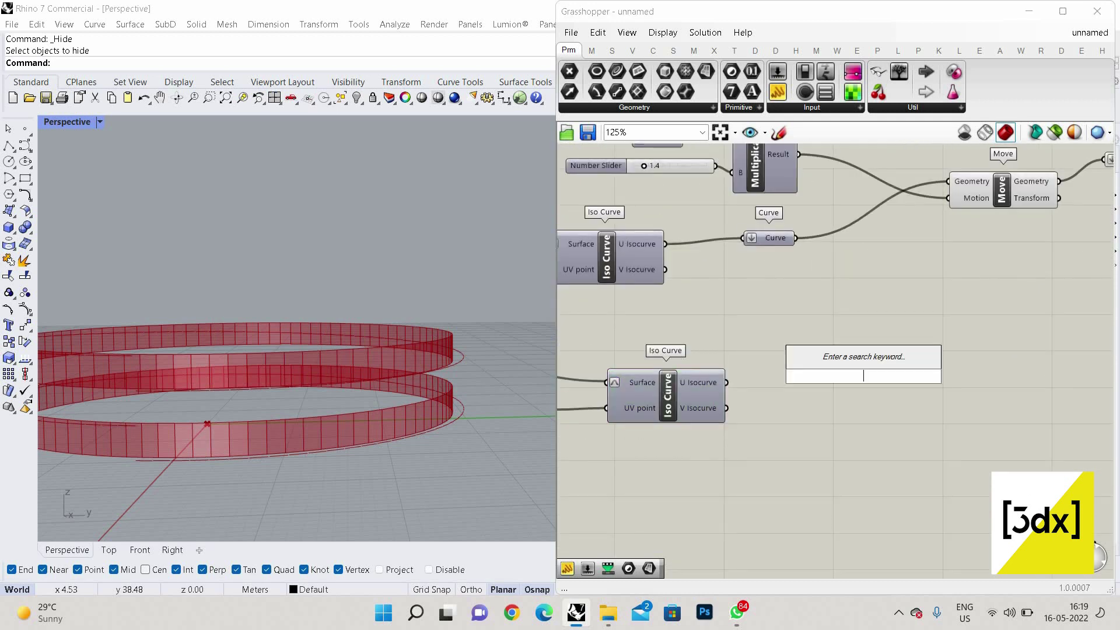
type("curve")
key("Return")
scroll(814, 386, "up", 2)
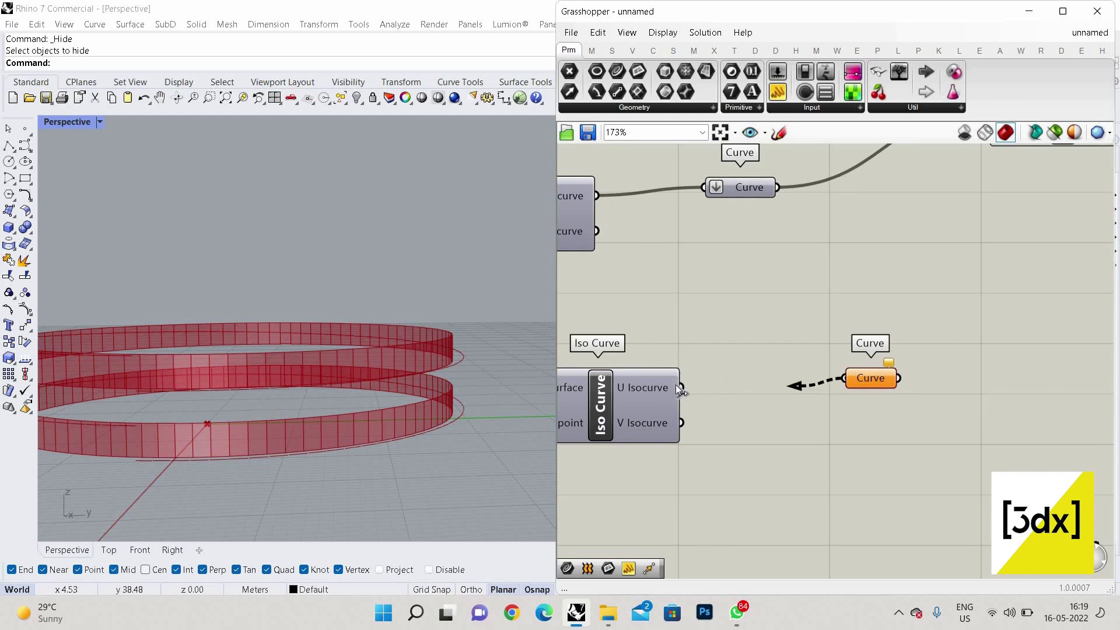
left_click_drag(675, 384, 679, 387)
right_click(859, 382)
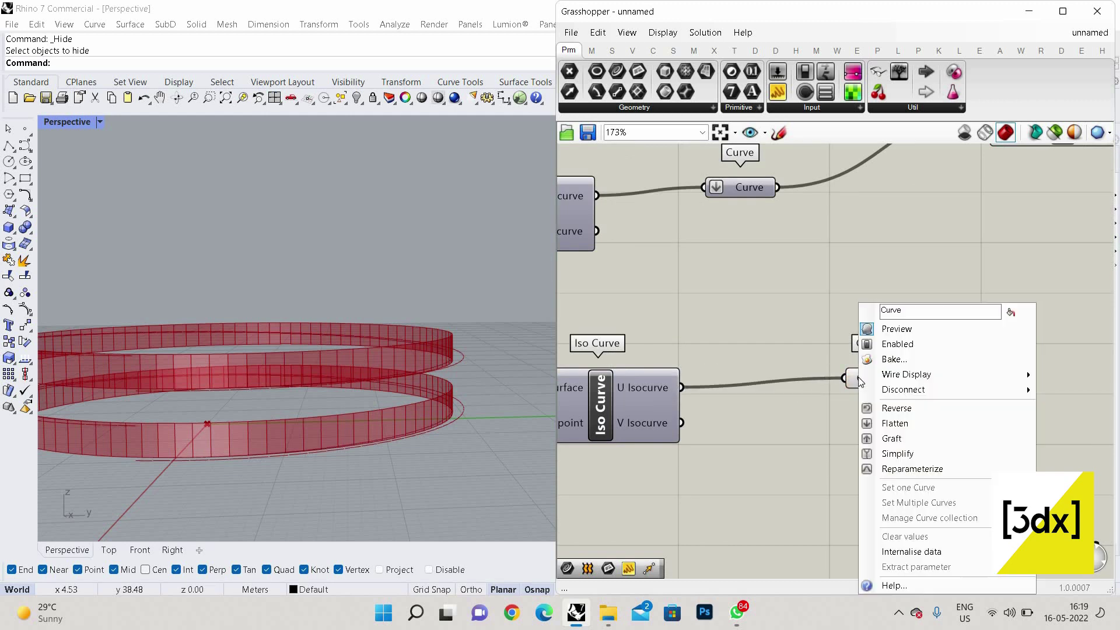
left_click(892, 422)
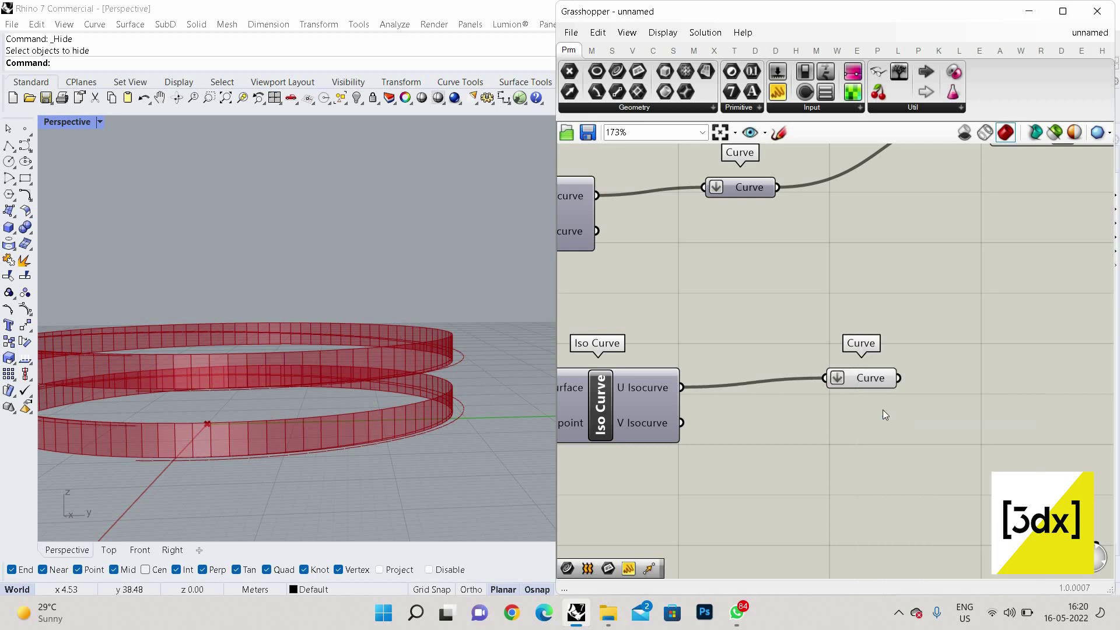
Step: Add a second Curve parameter set to Graft and feed it from the duplicated Iso Curve's flattened Curve parameter
scroll(972, 396, "down", 2)
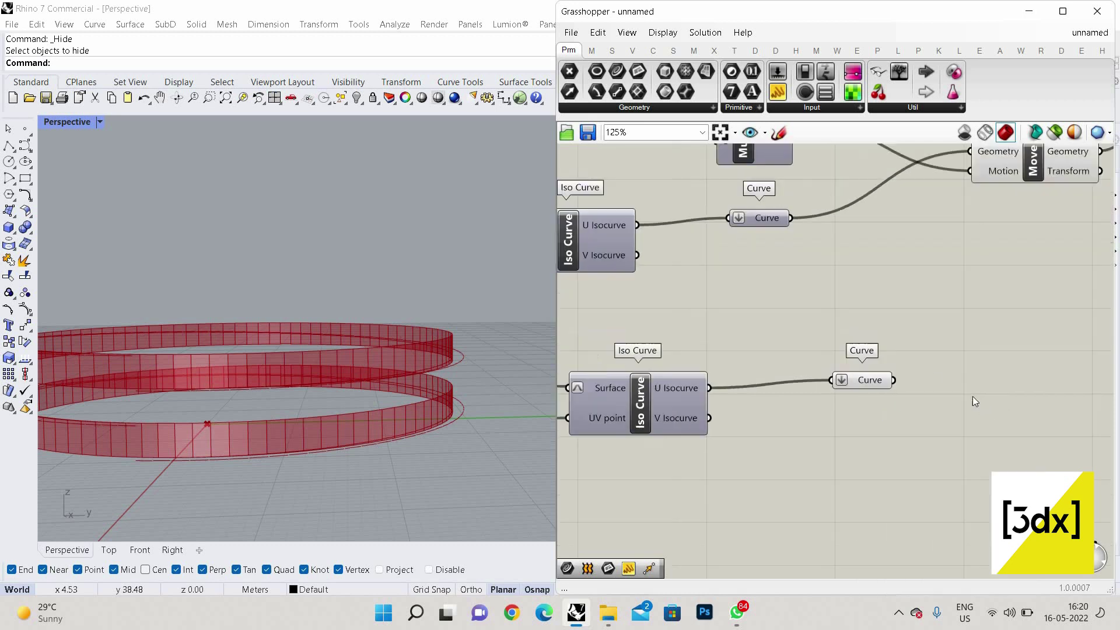
scroll(980, 389, "up", 2)
double_click(984, 388)
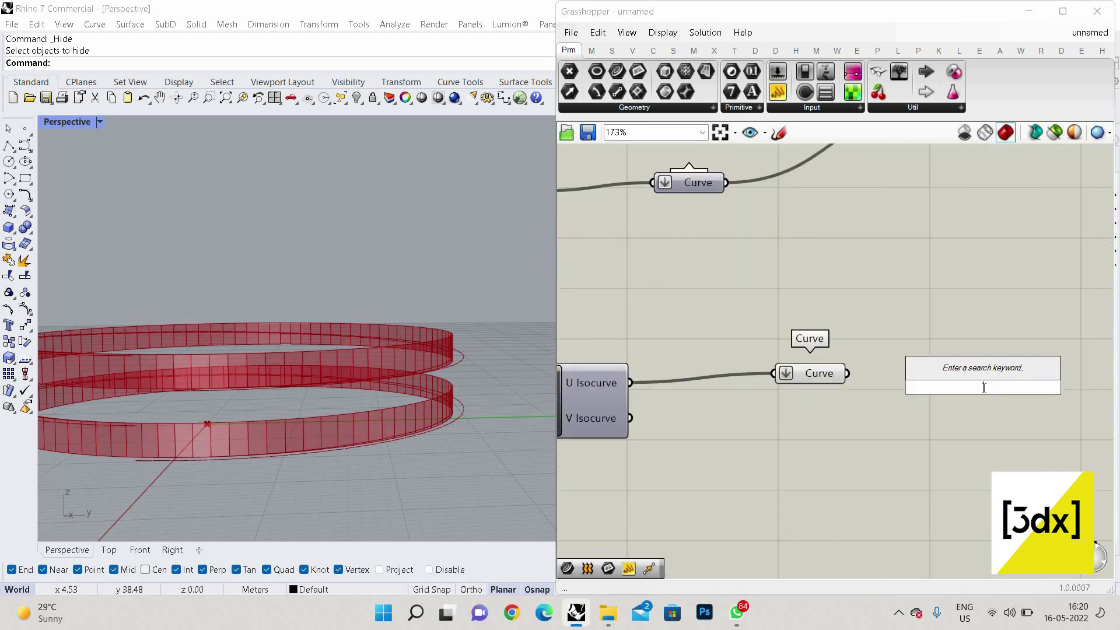
type("curve")
key("Return")
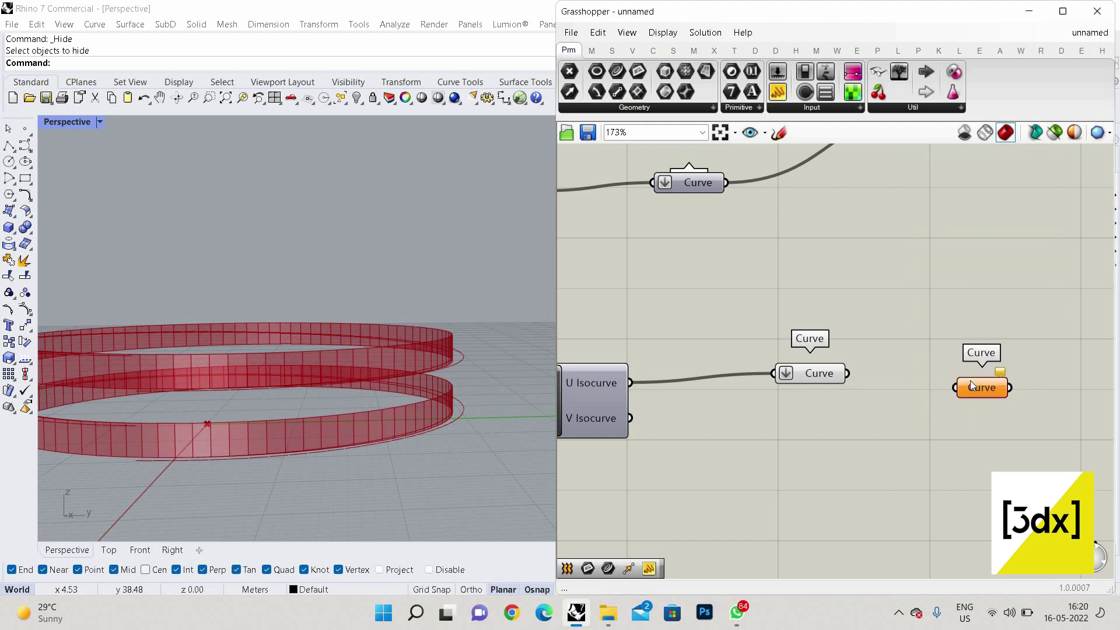
scroll(971, 380, "up", 3)
right_click(970, 384)
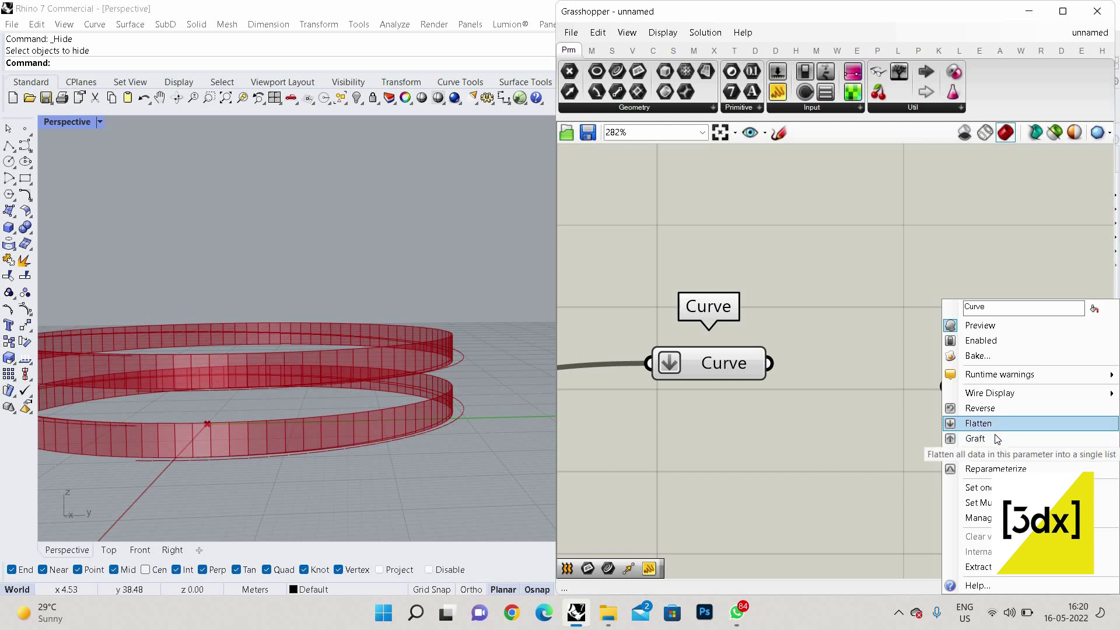
left_click(970, 437)
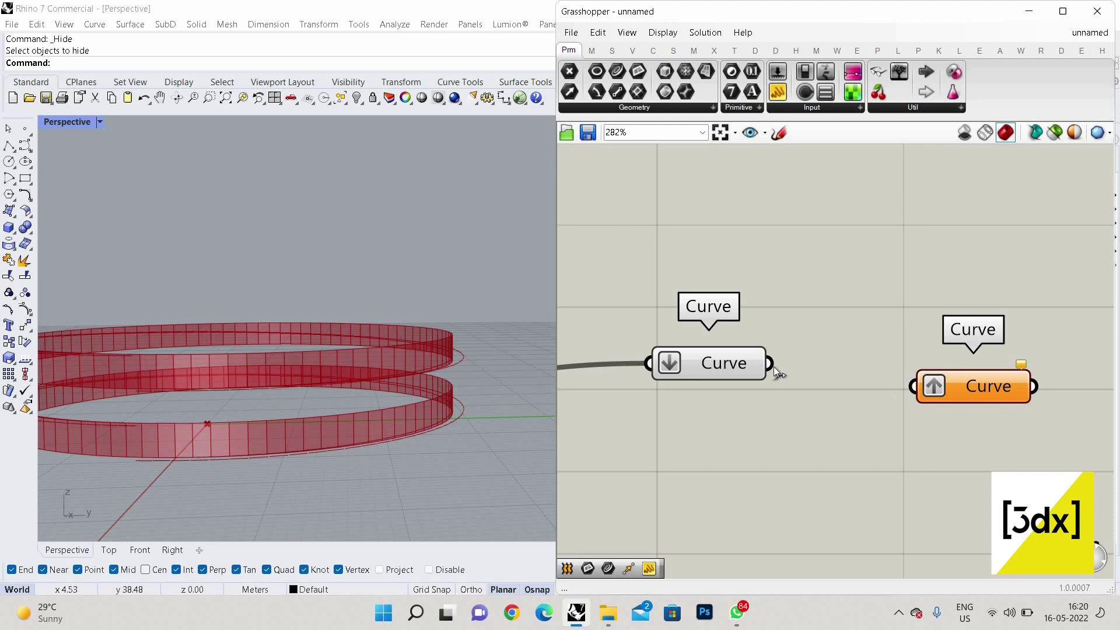
left_click_drag(770, 363, 911, 386)
scroll(782, 370, "down", 5)
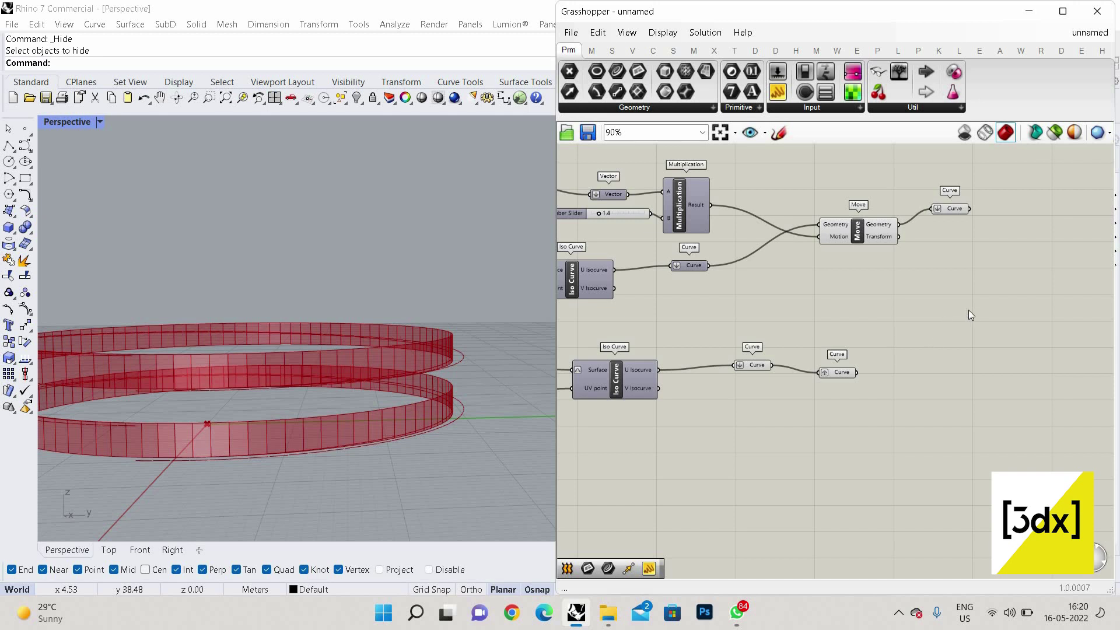
Step: Examine the grafted lower-edge curve in the viewport and review the Graph Mapper branches across the definition
scroll(931, 204, "down", 2)
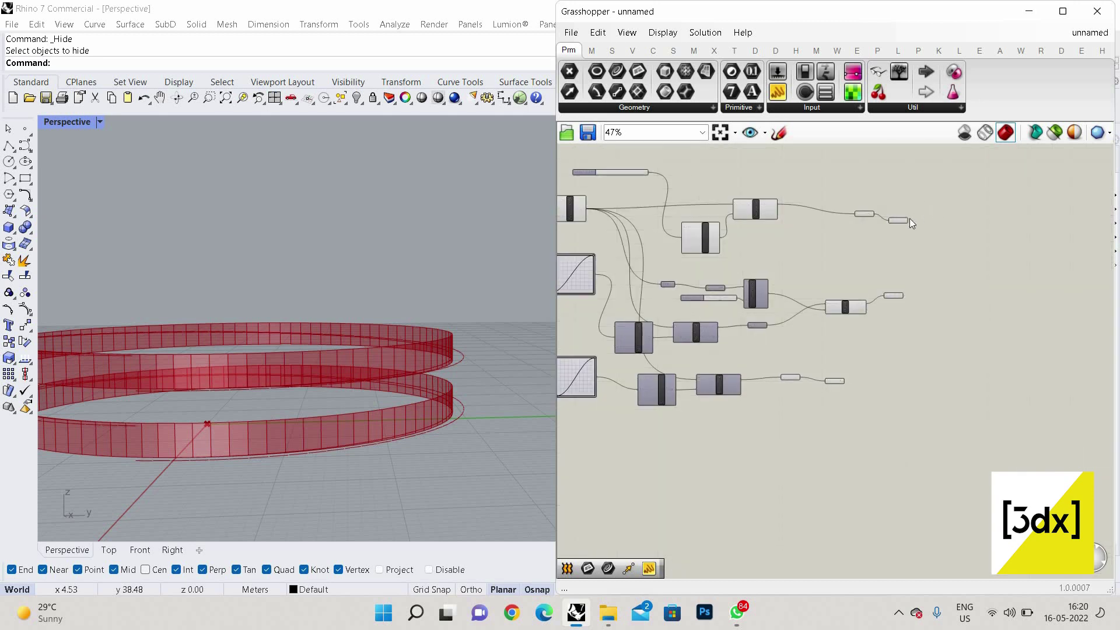
scroll(823, 250, "up", 5)
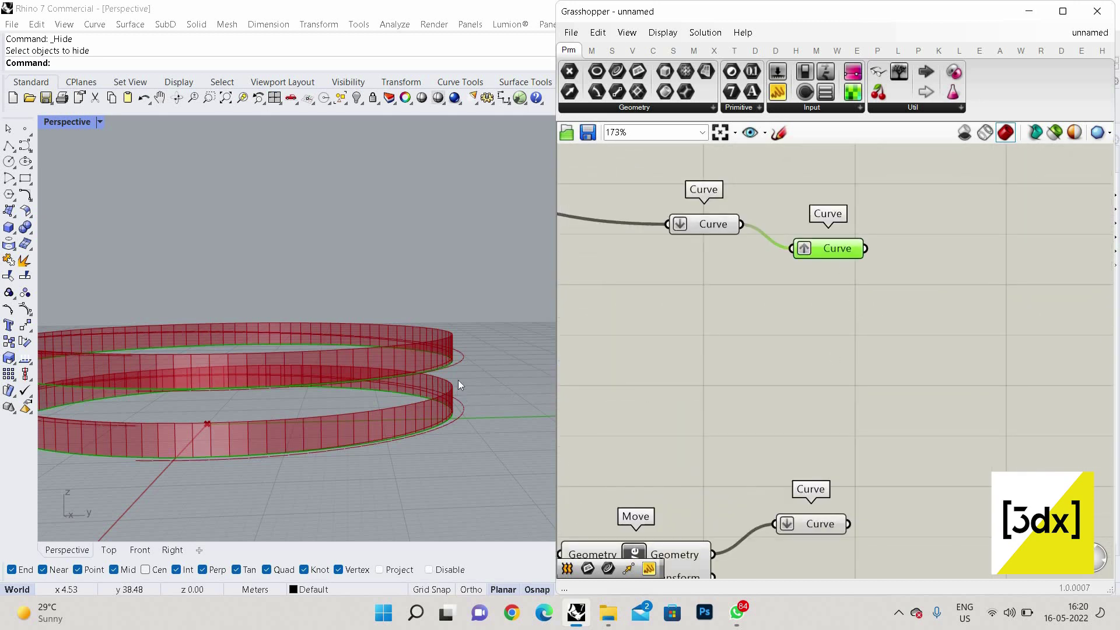
scroll(457, 380, "up", 2)
scroll(939, 350, "down", 6)
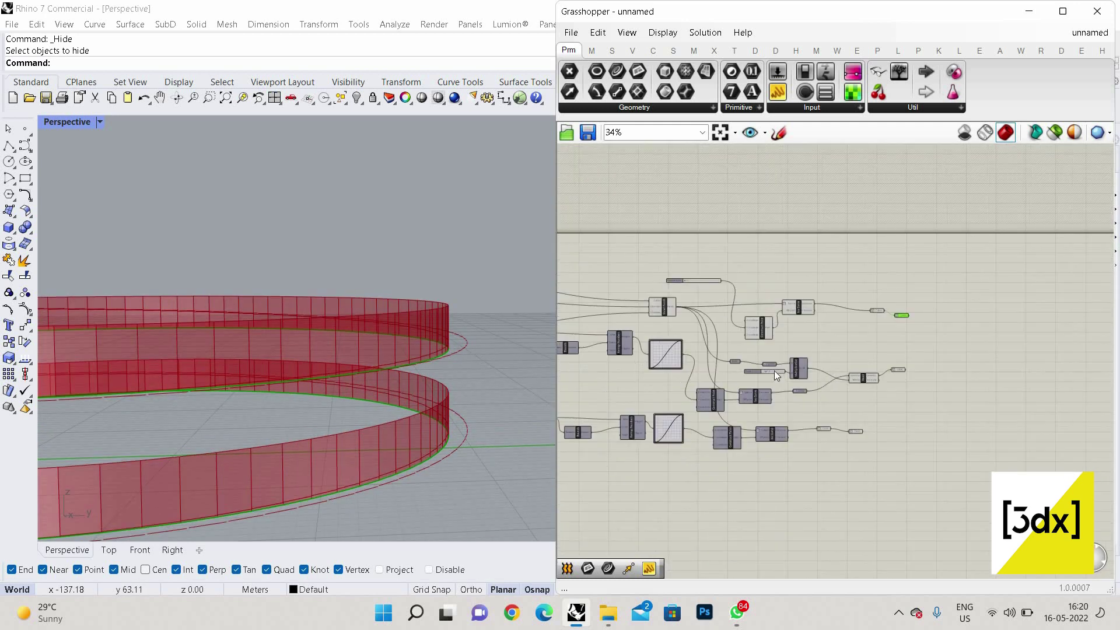
scroll(753, 418, "up", 4)
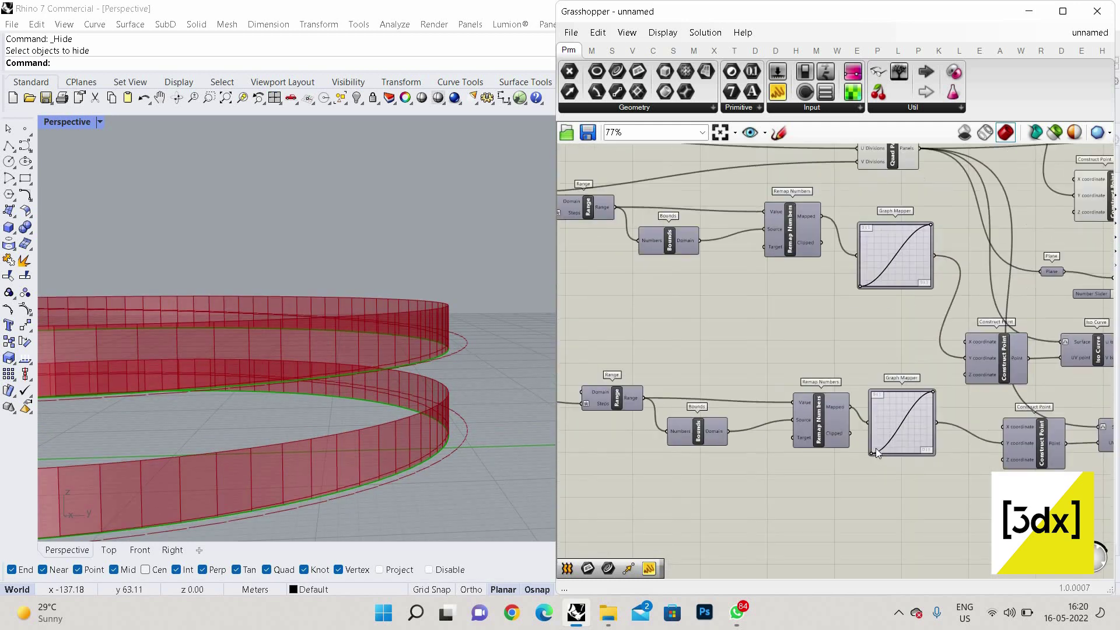
left_click_drag(873, 412, 842, 457)
scroll(879, 416, "down", 5)
scroll(942, 381, "up", 6)
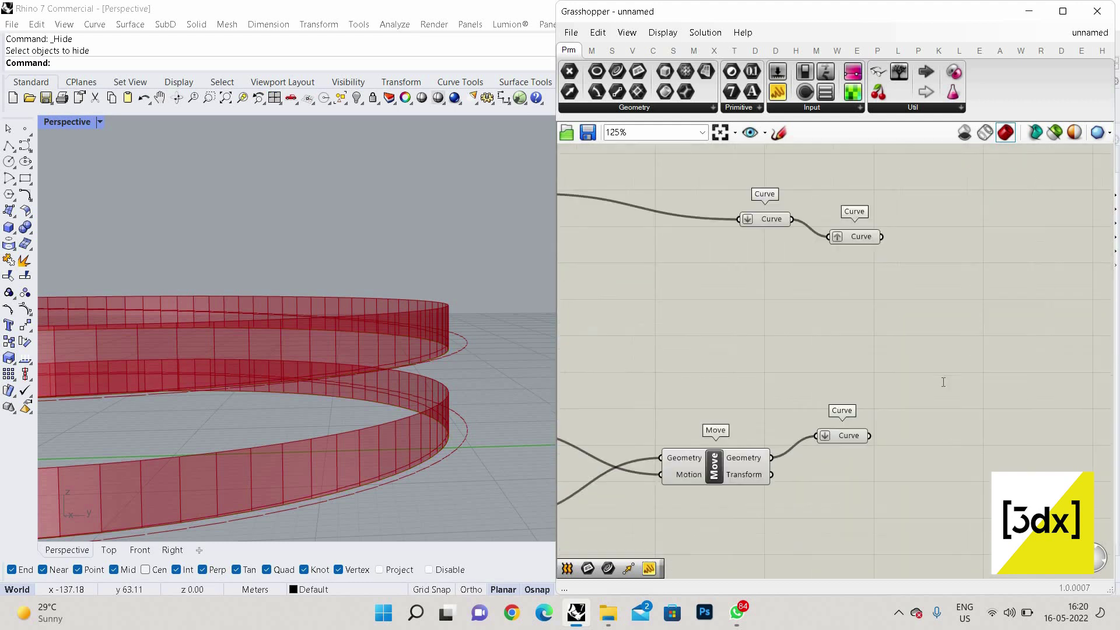
Step: Add a Loft component and connect both the grafted lower-edge Curve and the moved middle Curve to its Curves input
double_click(942, 381)
type("loft")
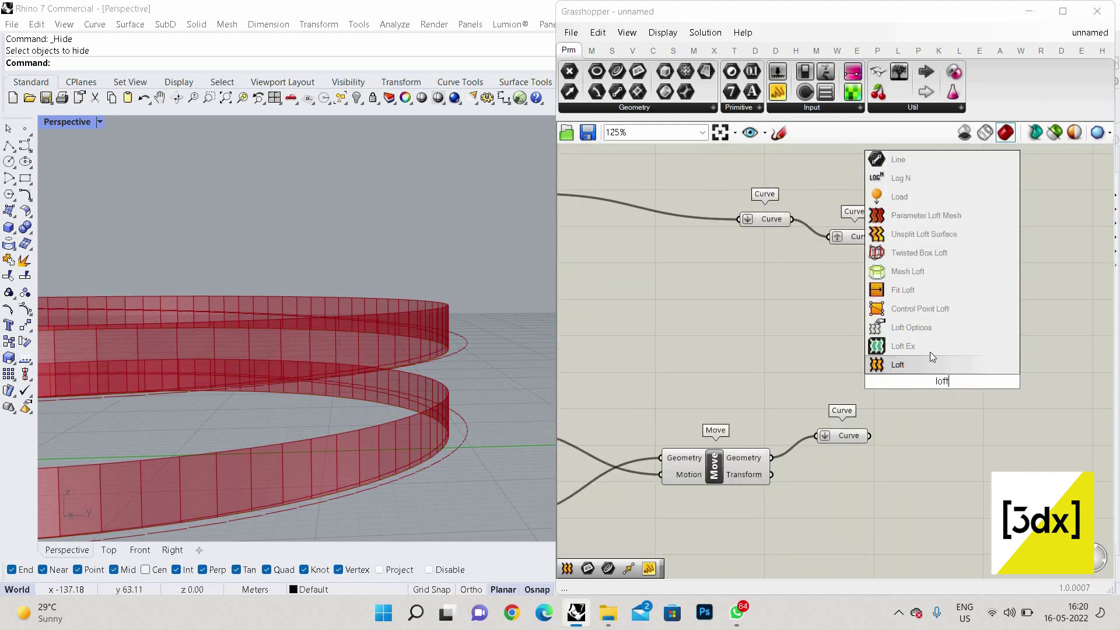
left_click(937, 366)
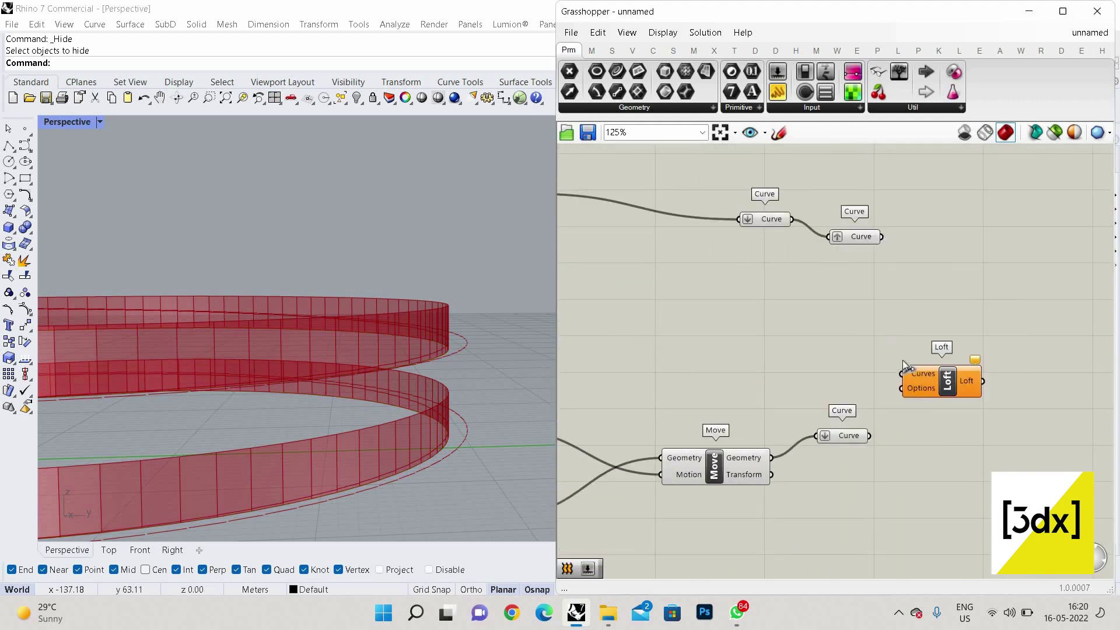
left_click_drag(902, 367, 882, 237)
left_click_drag(870, 435, 898, 377, "shift")
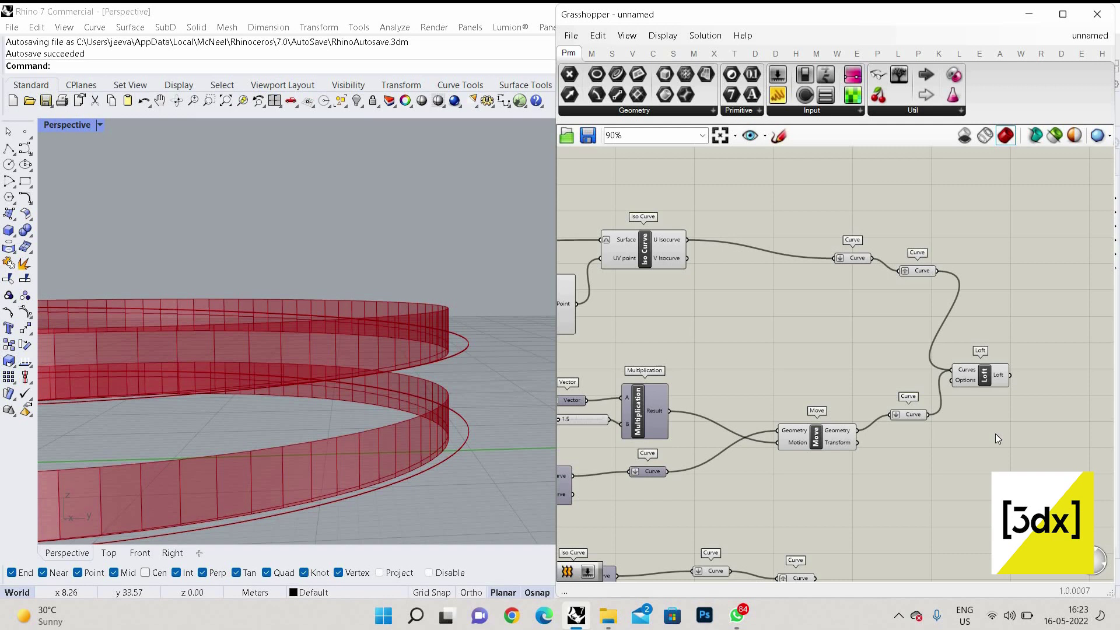
Step: Change the Curve parameter after the Move component from Flatten to Graft so the loft pairs curves panel by panel
right_click_drag(421, 404, 428, 350)
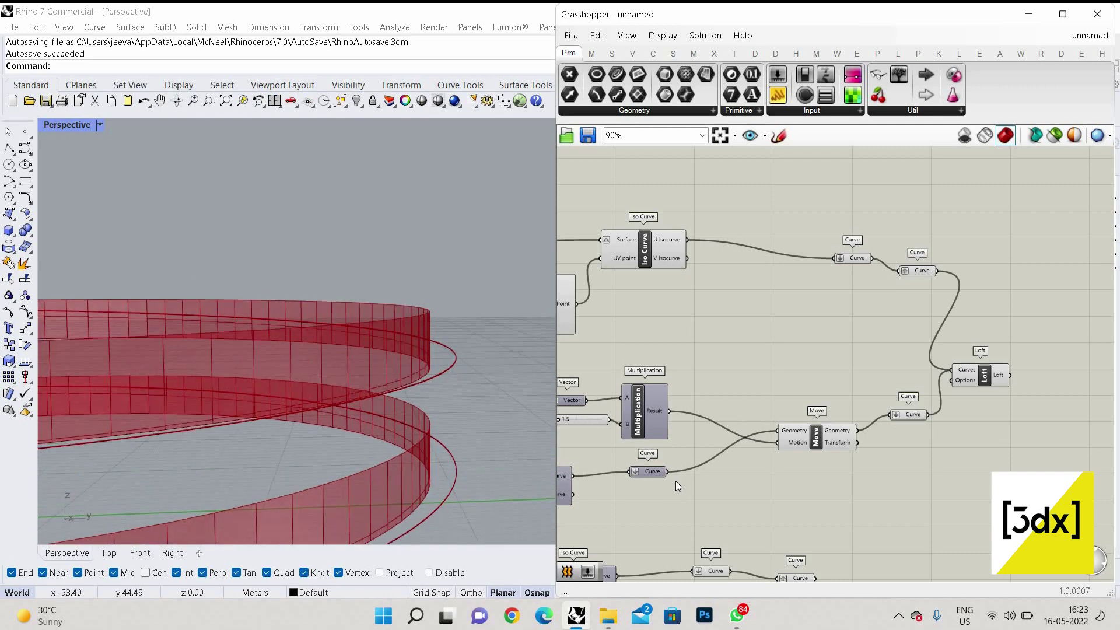
scroll(675, 481, "up", 3)
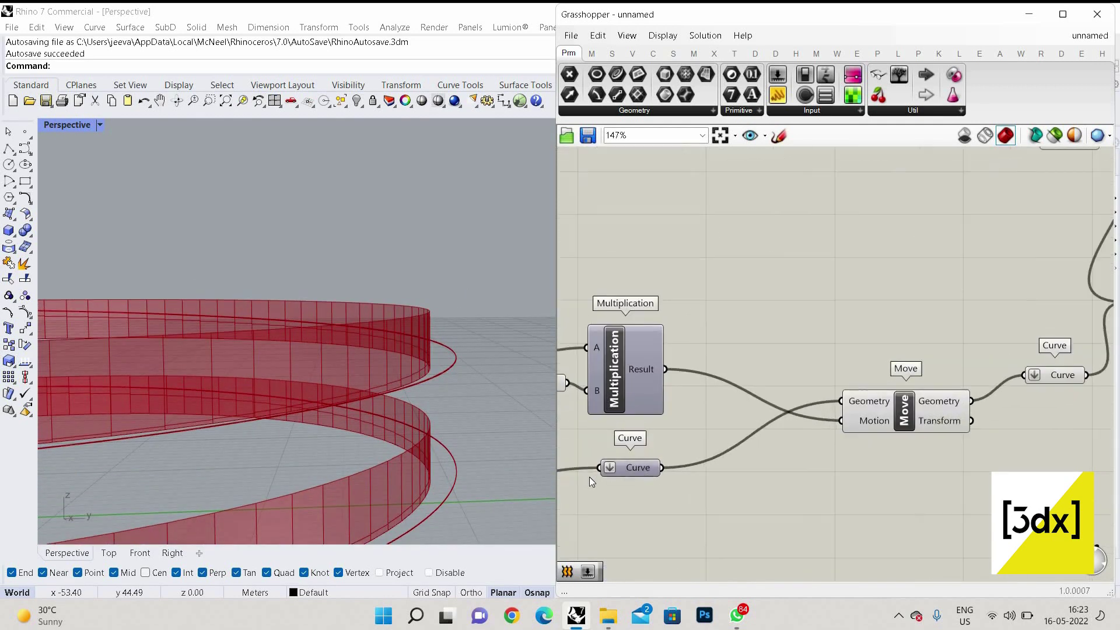
right_click(1054, 375)
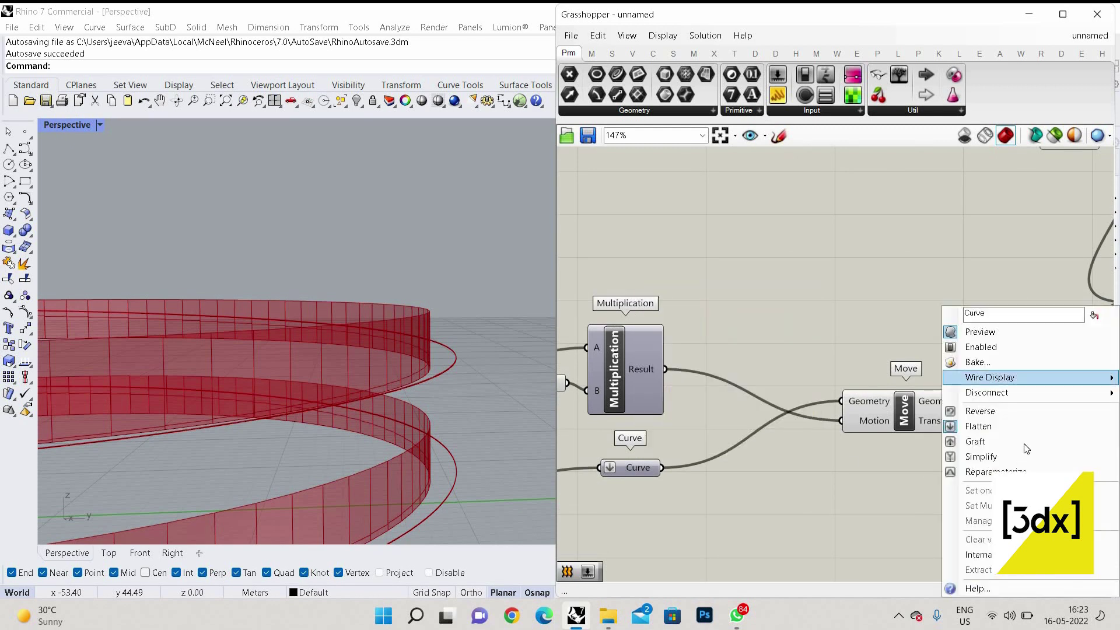
key("Return")
right_click(612, 468)
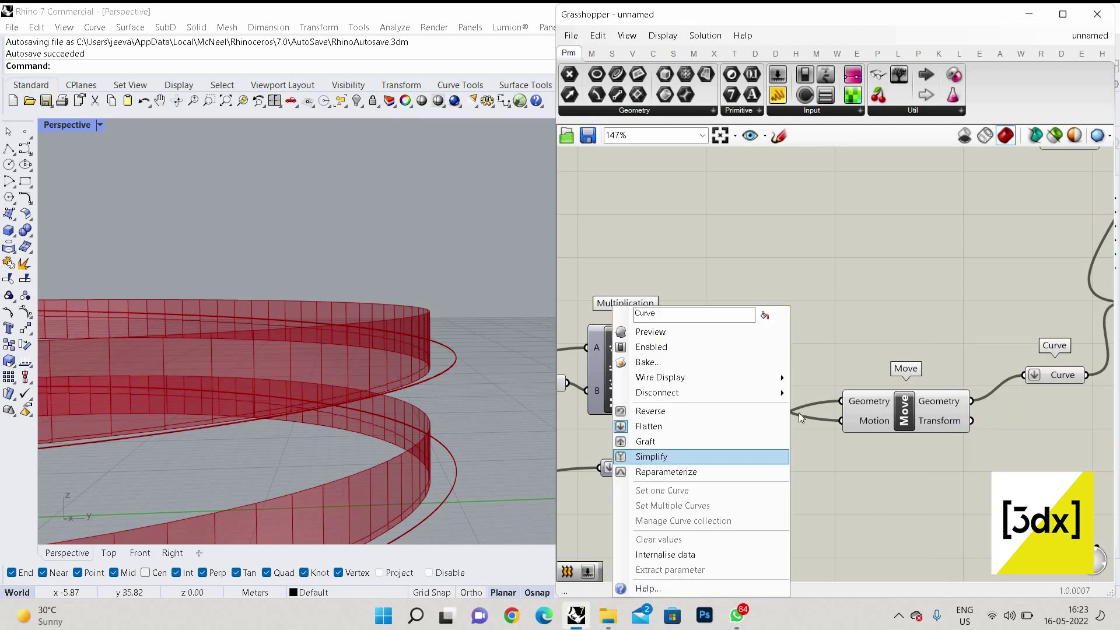
right_click(1006, 422)
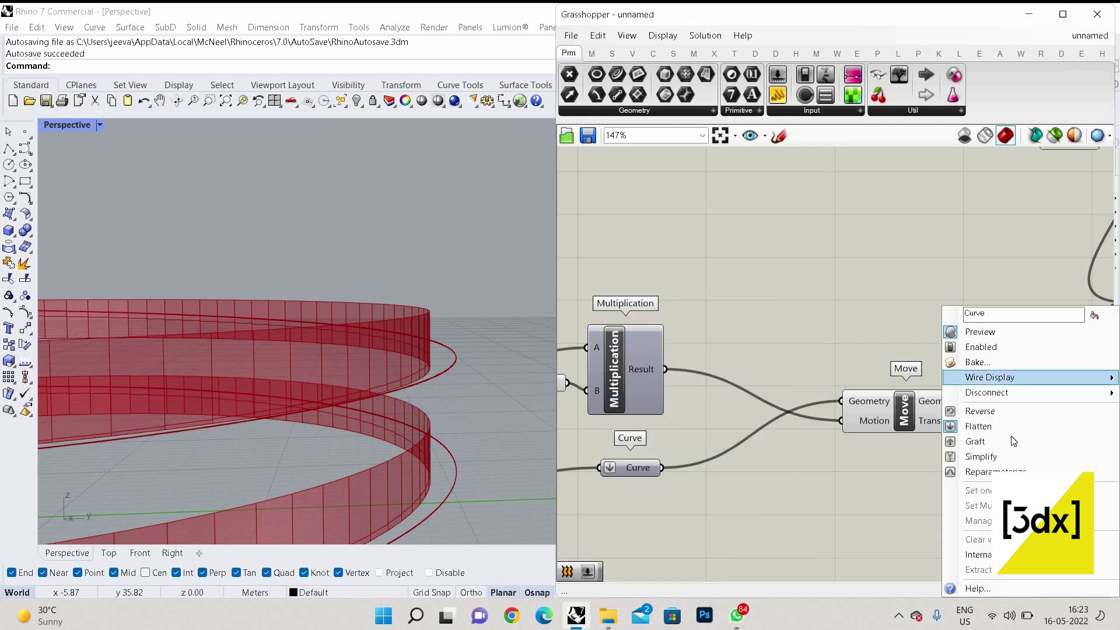
left_click(1017, 446)
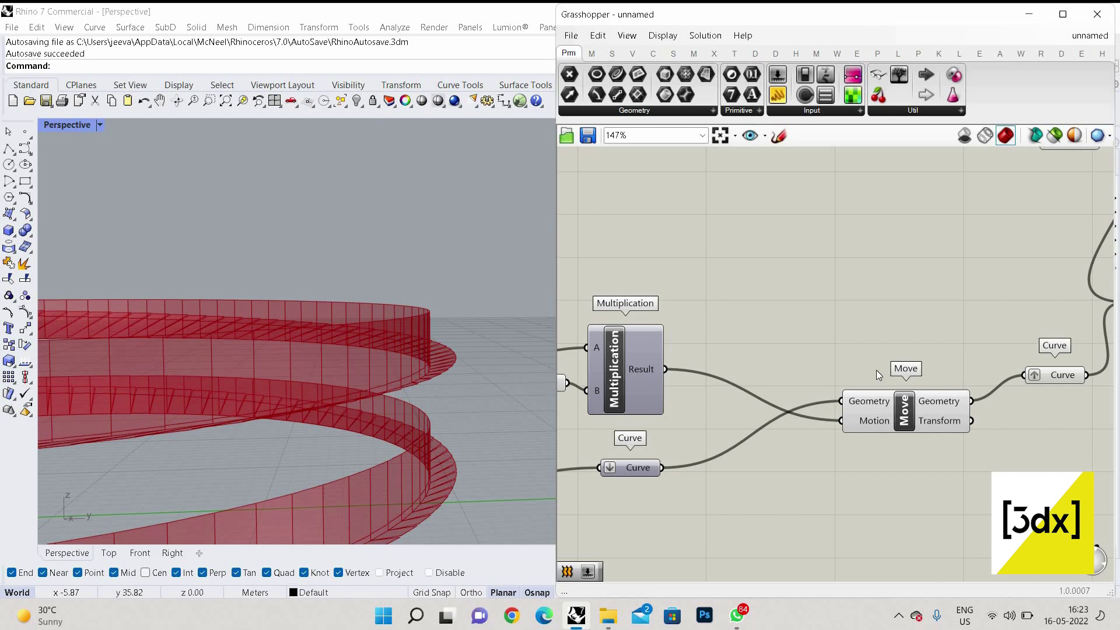
Step: Add a Custom Preview component beside the Loft and feed its Geometry input from the Loft output
scroll(876, 370, "down", 8)
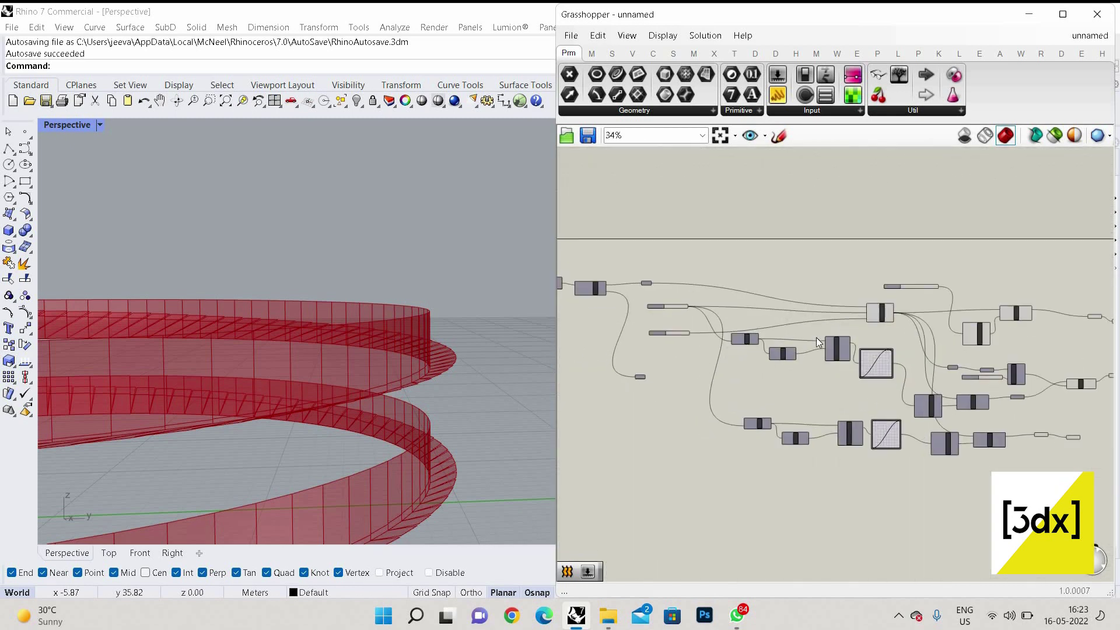
scroll(816, 337, "up", 3)
scroll(454, 407, "up", 2)
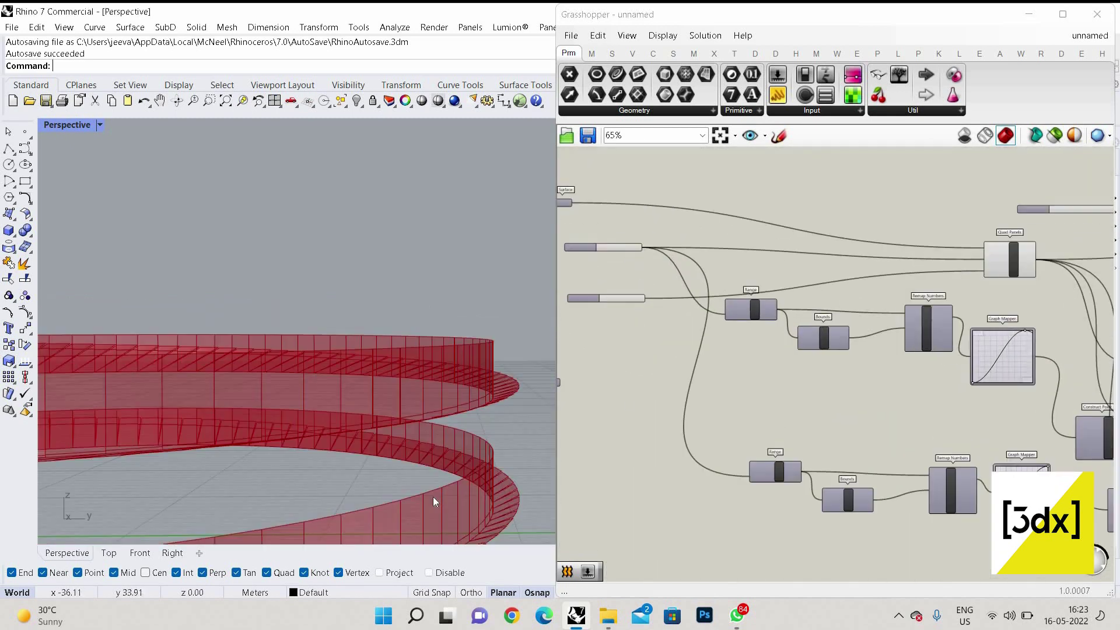
scroll(432, 500, "up", 3)
scroll(905, 412, "down", 4)
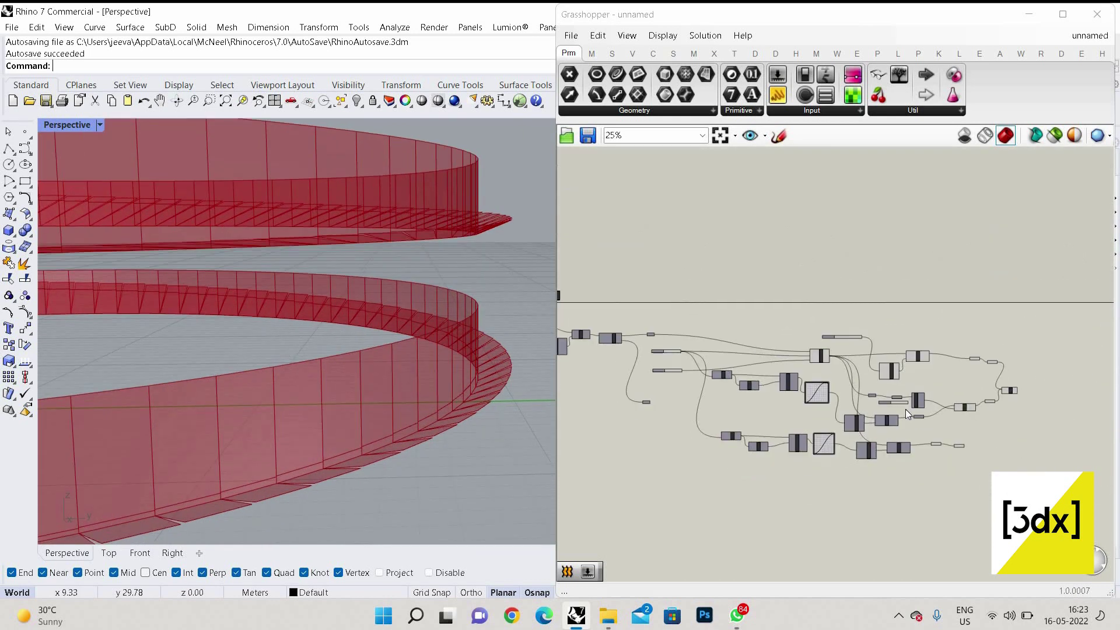
scroll(841, 387, "up", 4)
double_click(841, 387)
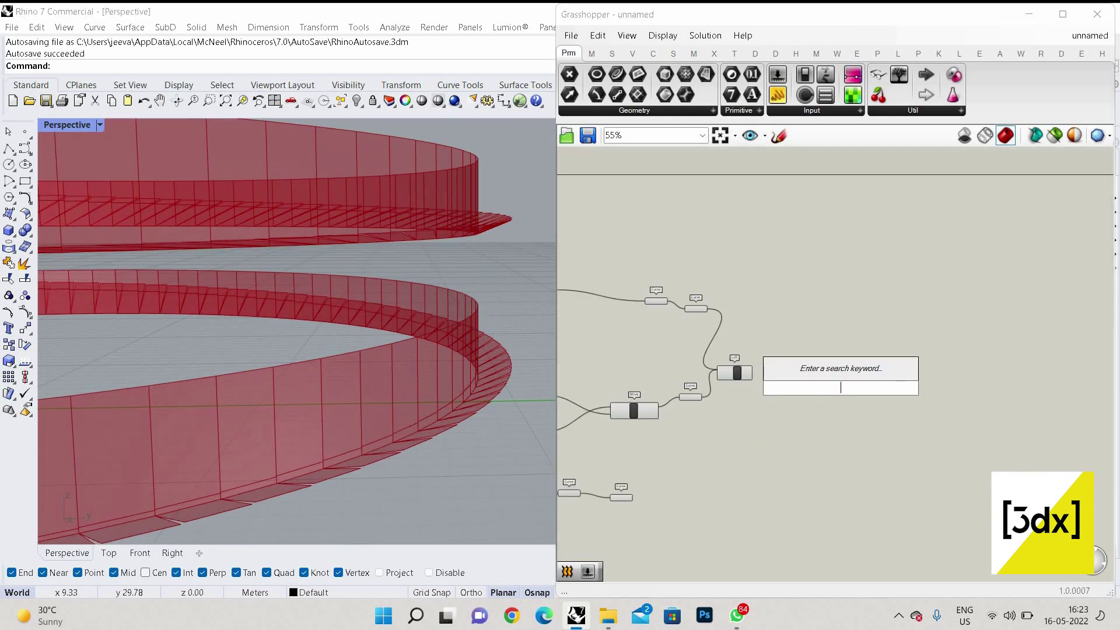
type("previ")
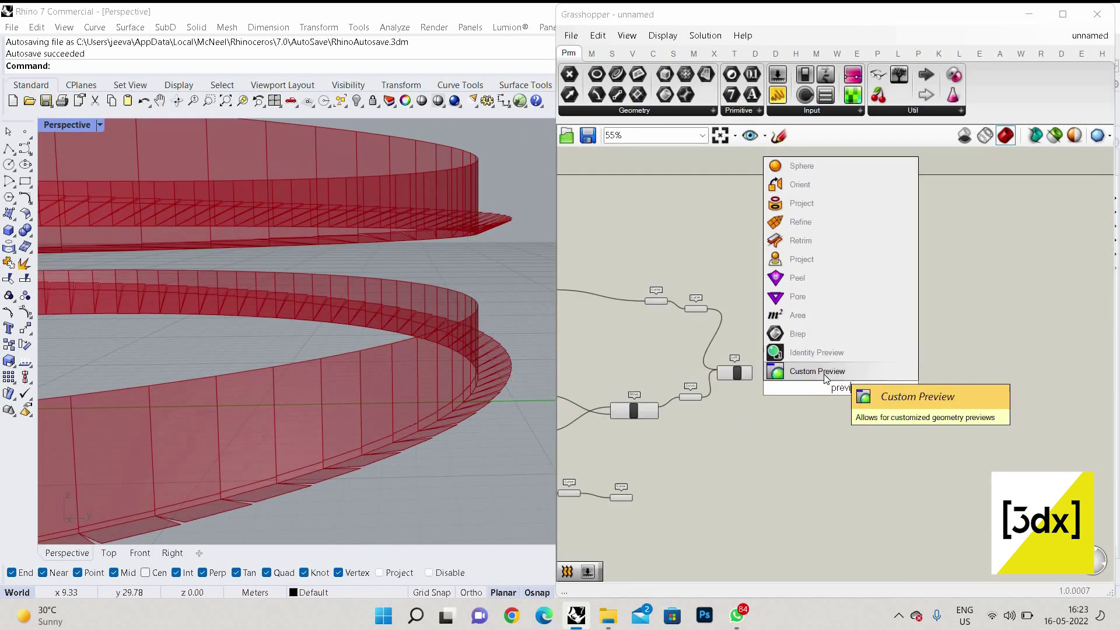
left_click(824, 373)
scroll(816, 382, "up", 3)
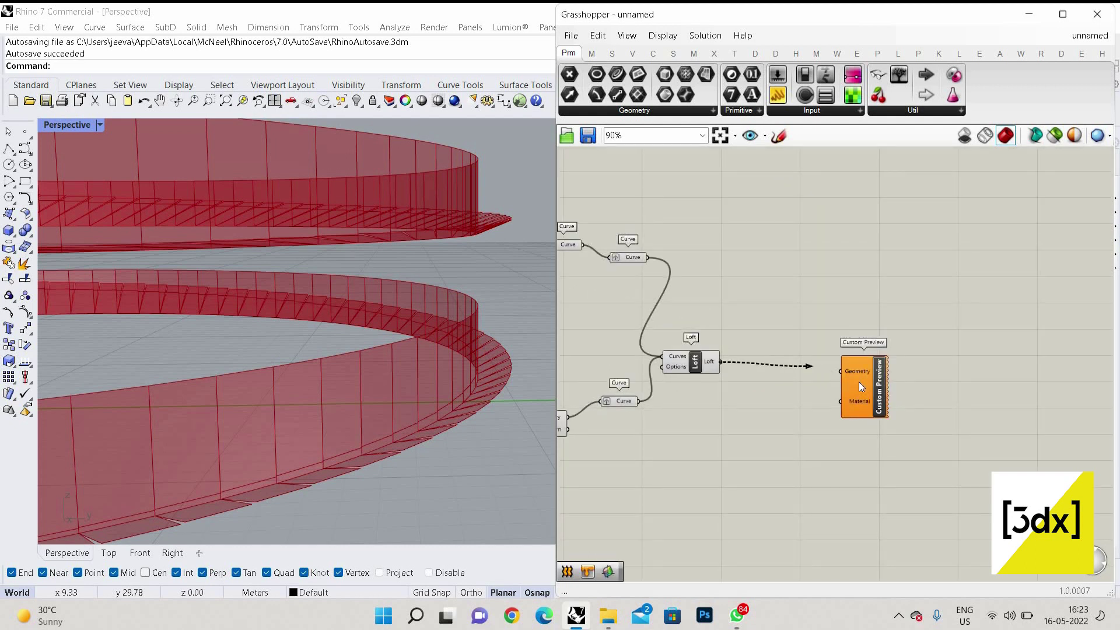
left_click_drag(859, 383, 856, 373)
Step: Increase the frequency of the upper Graph Mapper's sine curve to about two full waves
scroll(657, 400, "down", 4)
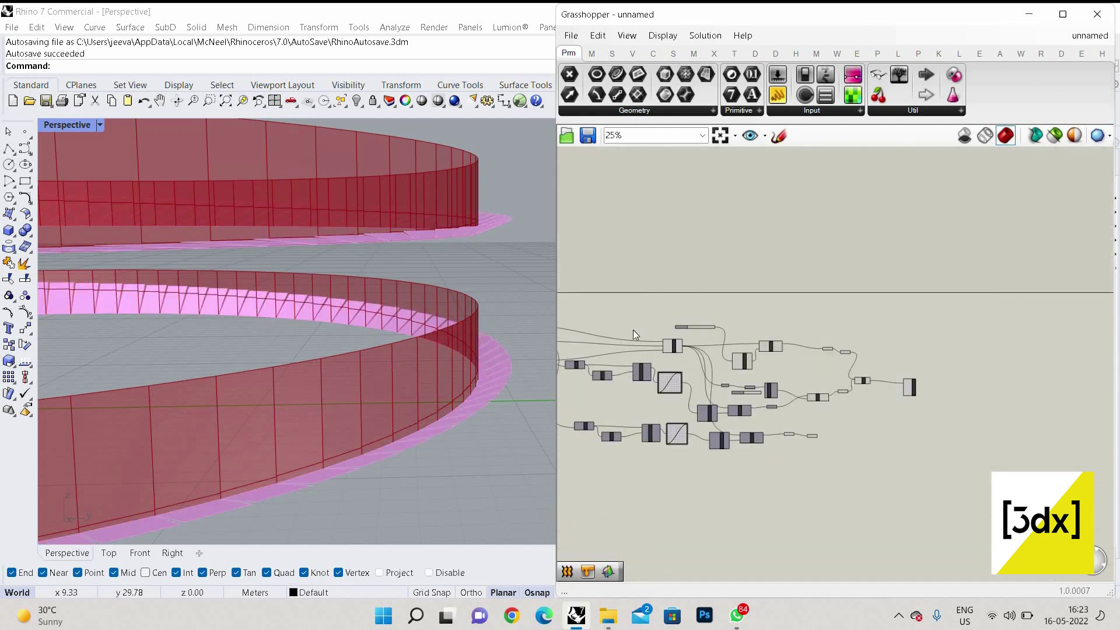
scroll(632, 330, "up", 5)
left_click_drag(643, 316, 676, 323)
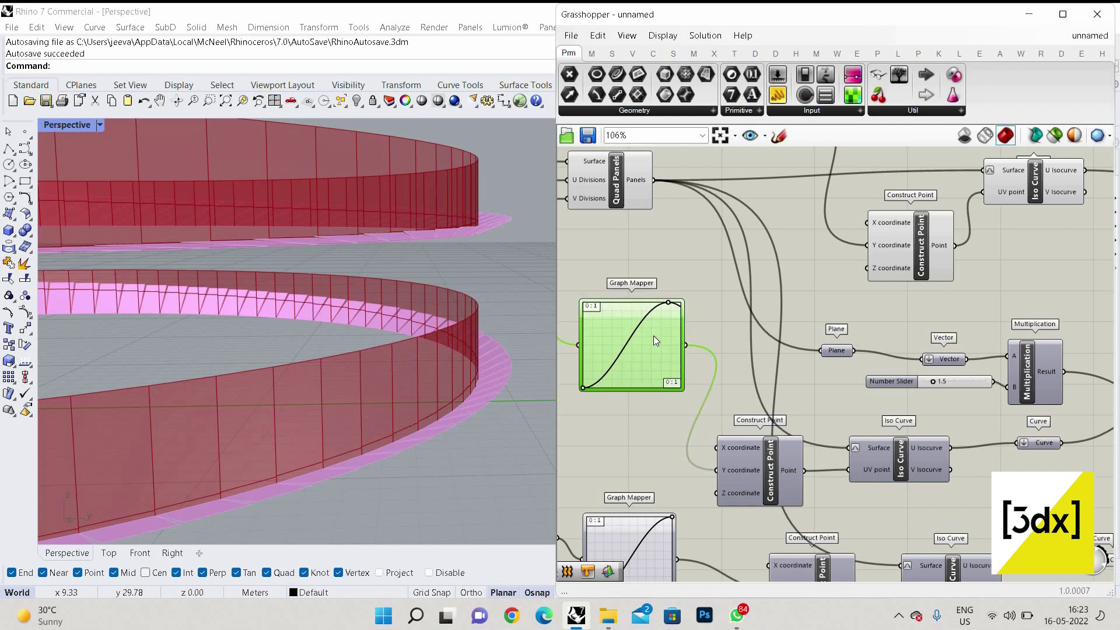
left_click_drag(657, 286, 683, 365)
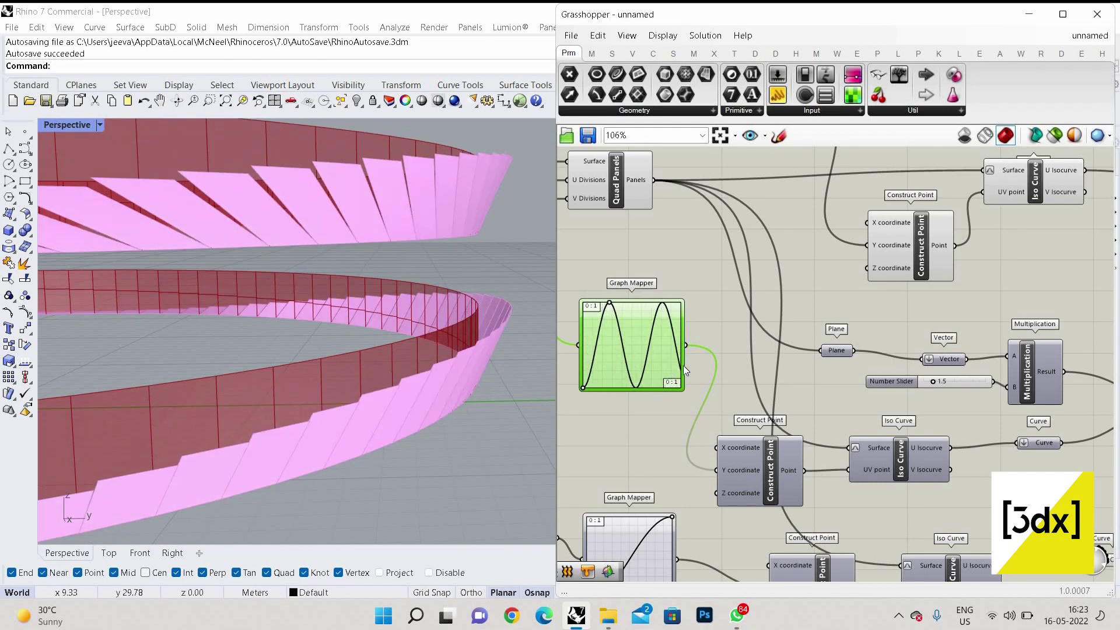
Step: Move the lower Graph Mapper slightly down on the canvas and view the lofted panels from another angle
scroll(683, 365, "down", 3)
scroll(741, 375, "up", 5)
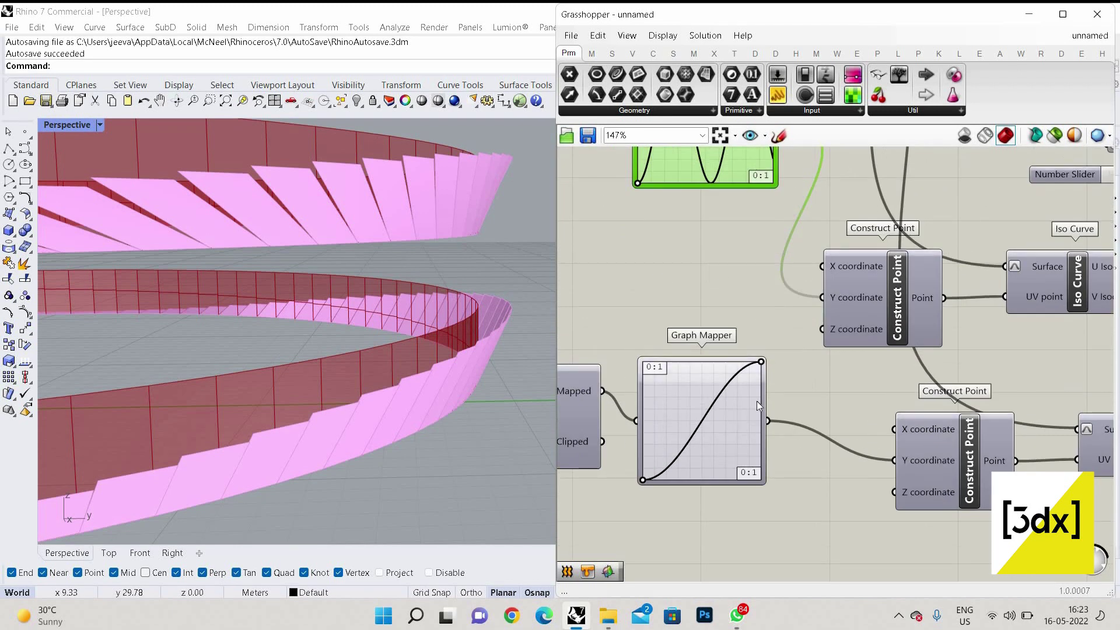
left_click_drag(757, 401, 735, 455)
scroll(793, 330, "down", 3)
right_click_drag(289, 336, 390, 335)
Step: Reshape the upper Graph Mapper's sine curve to about one and a half waves with a slightly lower peak
scroll(390, 353, "up", 5)
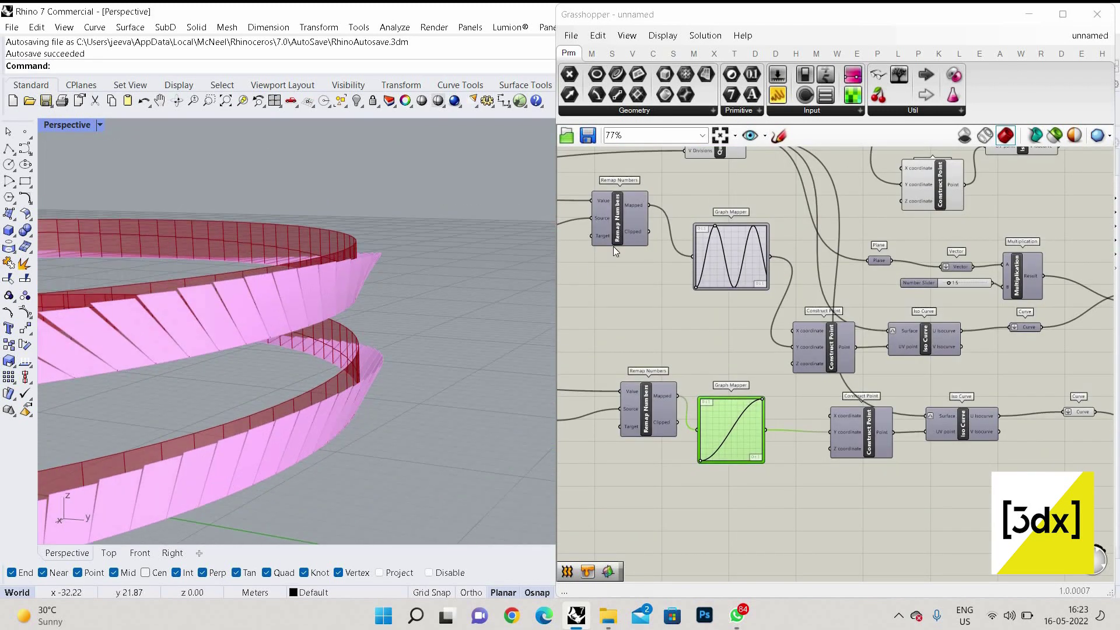
scroll(814, 303, "up", 1)
scroll(814, 303, "up", 4)
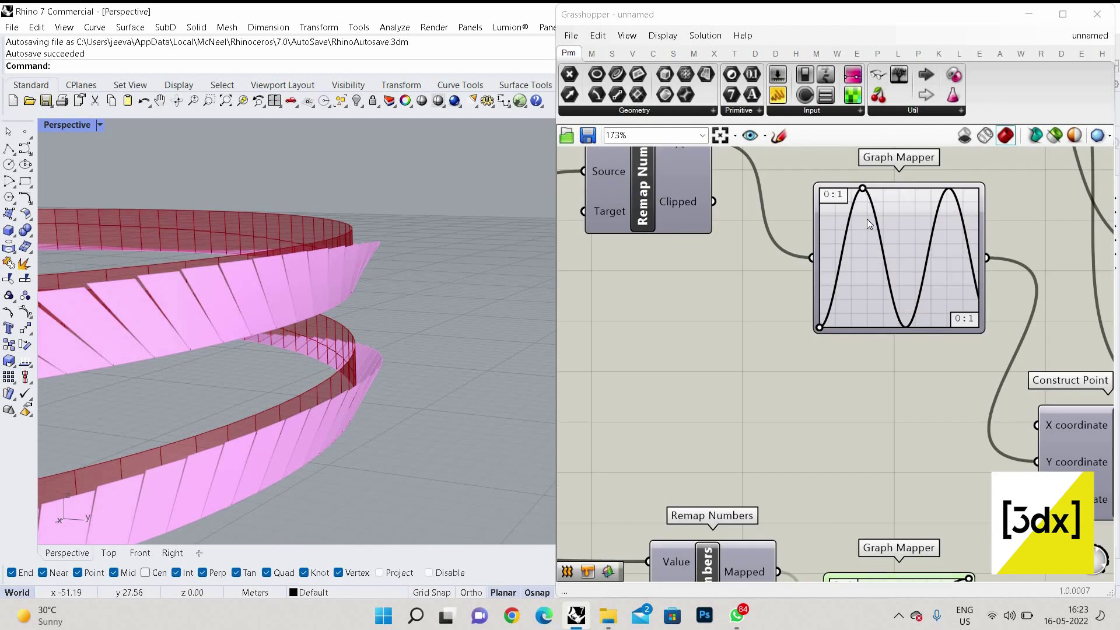
left_click_drag(862, 188, 923, 207)
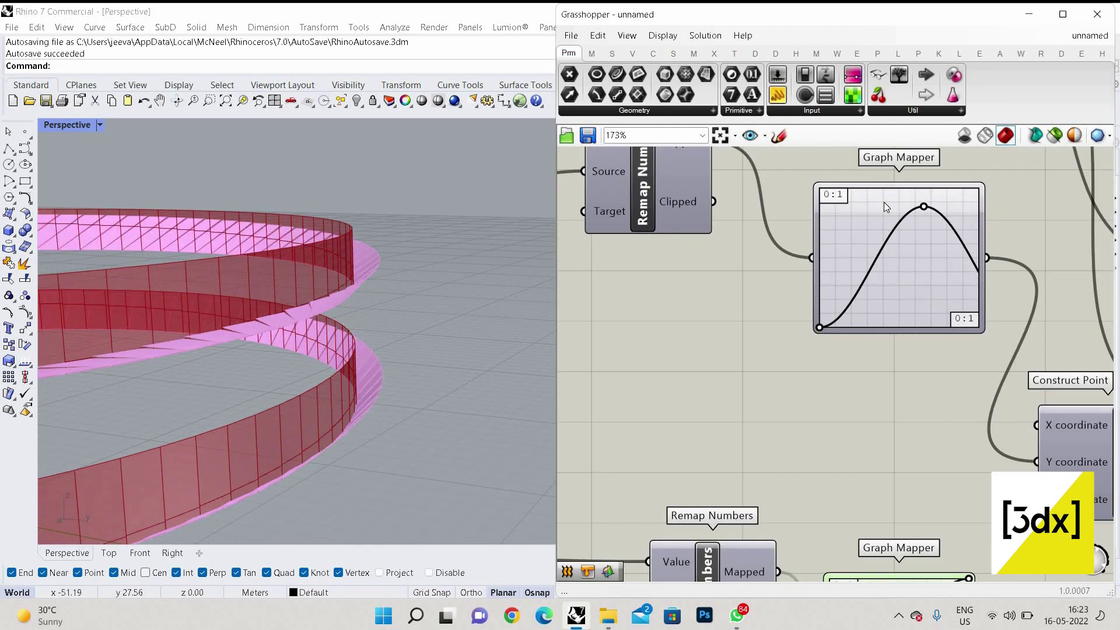
key("ctrl+z")
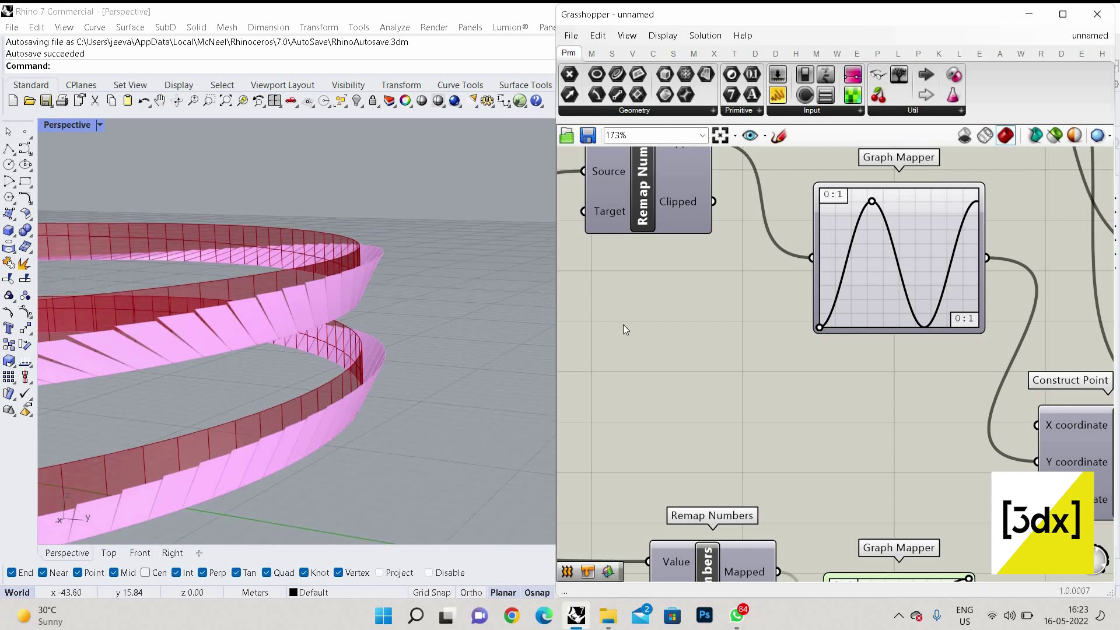
scroll(623, 324, "down", 8)
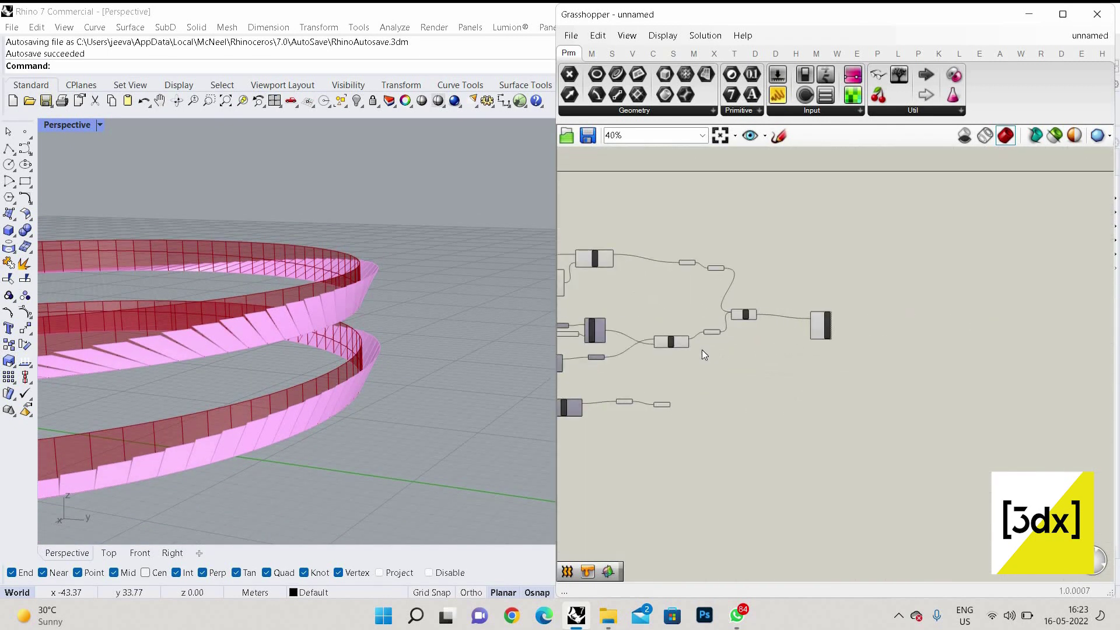
Step: Shift the lower grafted Curve parameter slightly along the canvas and place a duplicate of the Loft component below the original
scroll(702, 349, "up", 4)
scroll(706, 429, "down", 3)
scroll(761, 421, "up", 4)
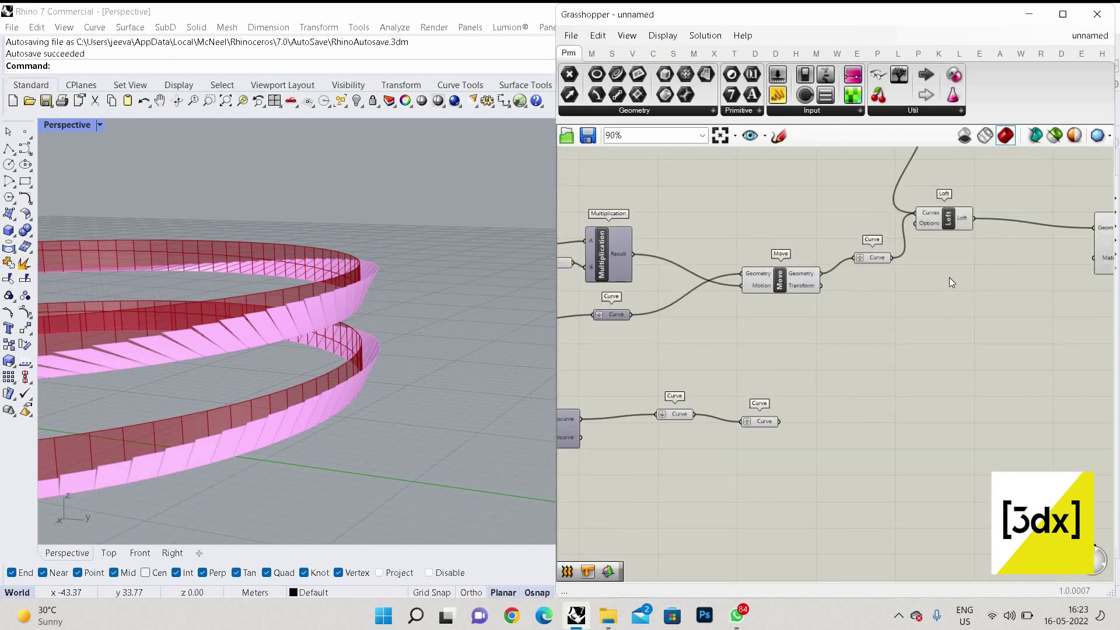
left_click_drag(761, 421, 818, 425)
left_click(946, 219)
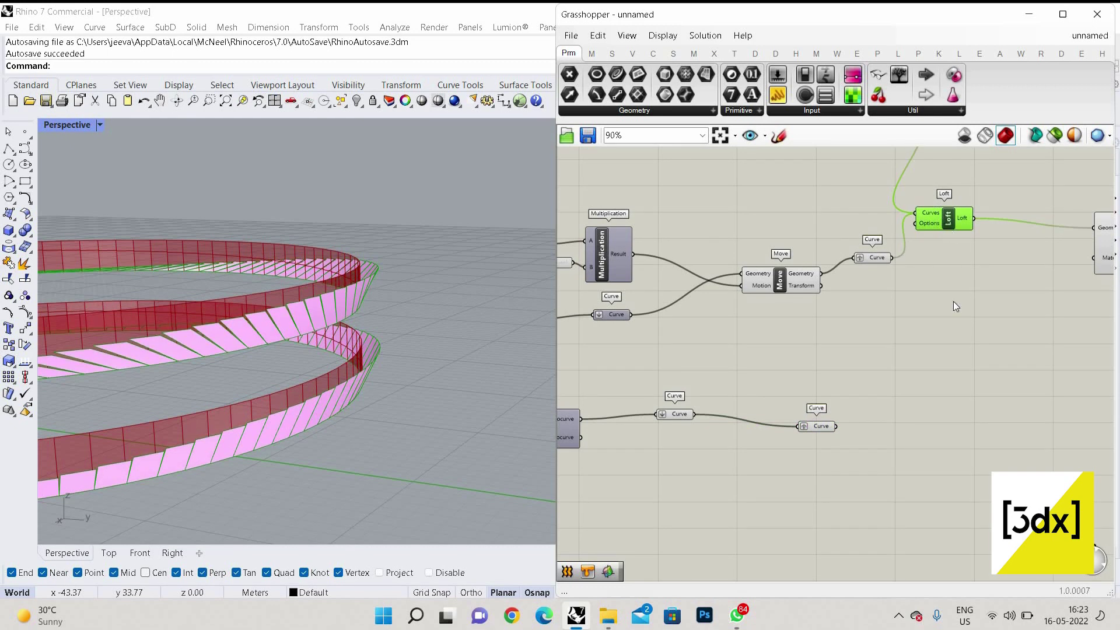
left_click_drag(945, 218, 1018, 490, "alt")
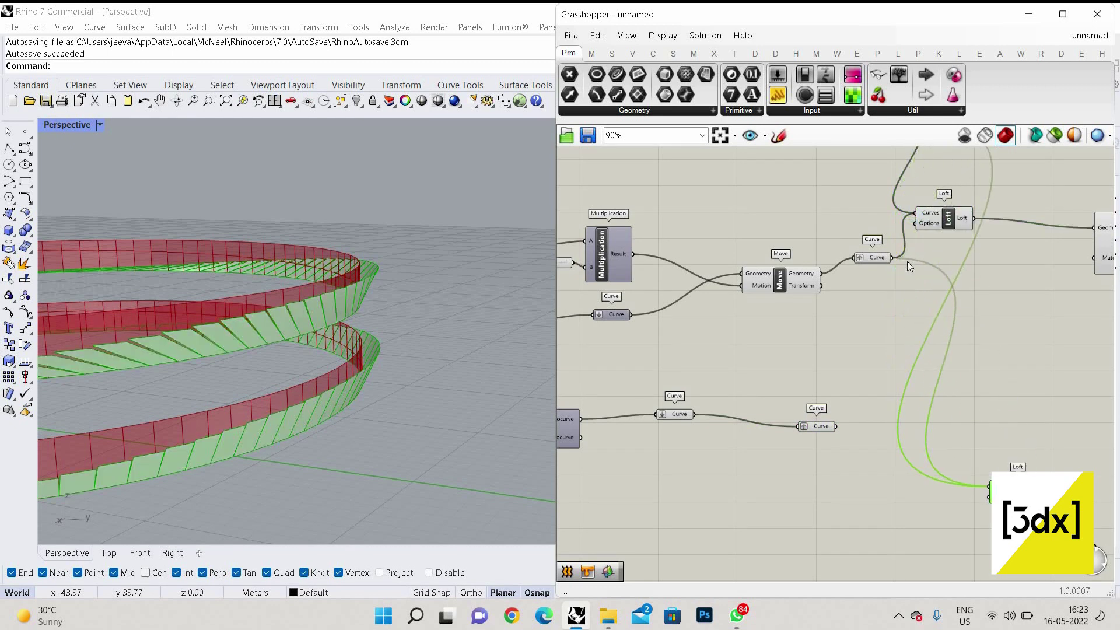
Step: Feed the duplicate Loft's Curves input from both the moved-geometry Curve parameter and the lower Curve parameter
mouse_move(894, 258)
left_mouse_down()
mouse_move(968, 458)
mouse_move(989, 486)
left_mouse_up()
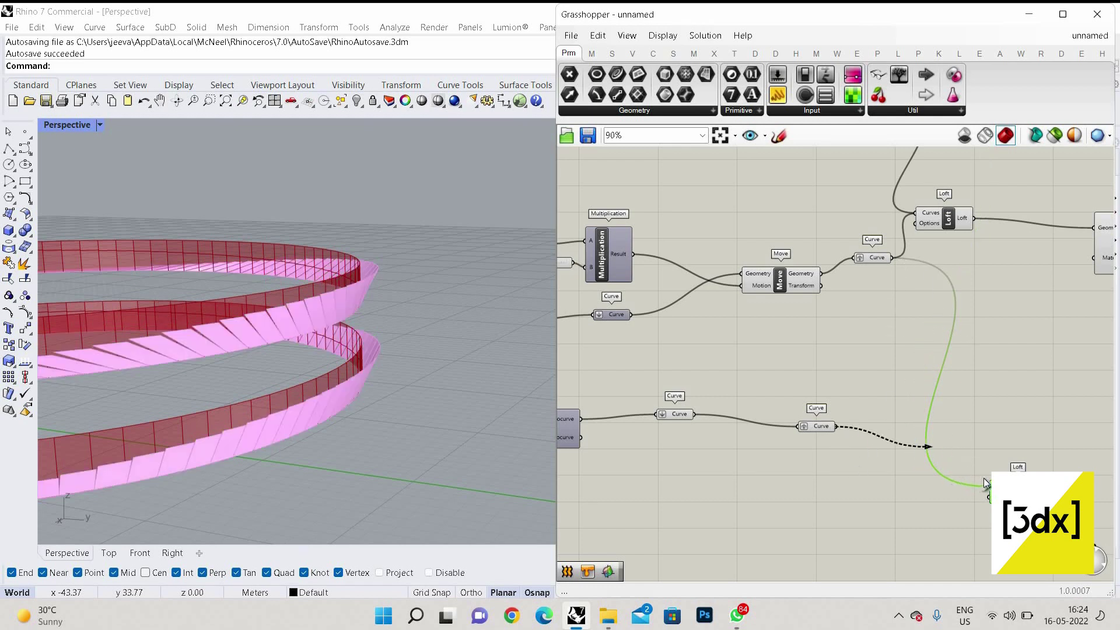
left_click_drag(983, 477, 990, 485, "shift")
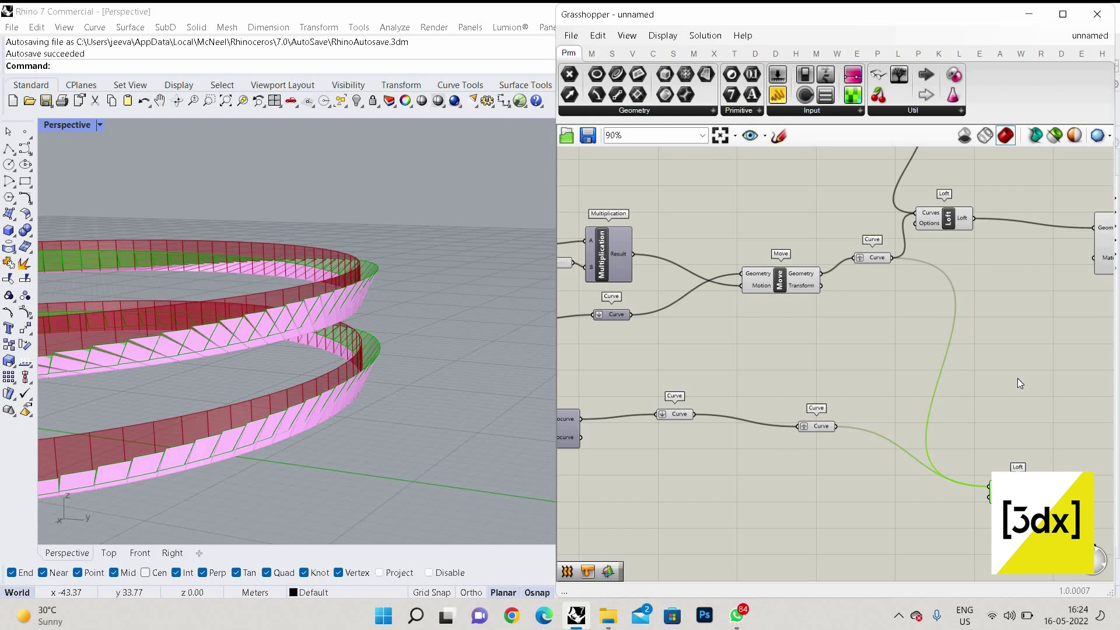
left_click(872, 390)
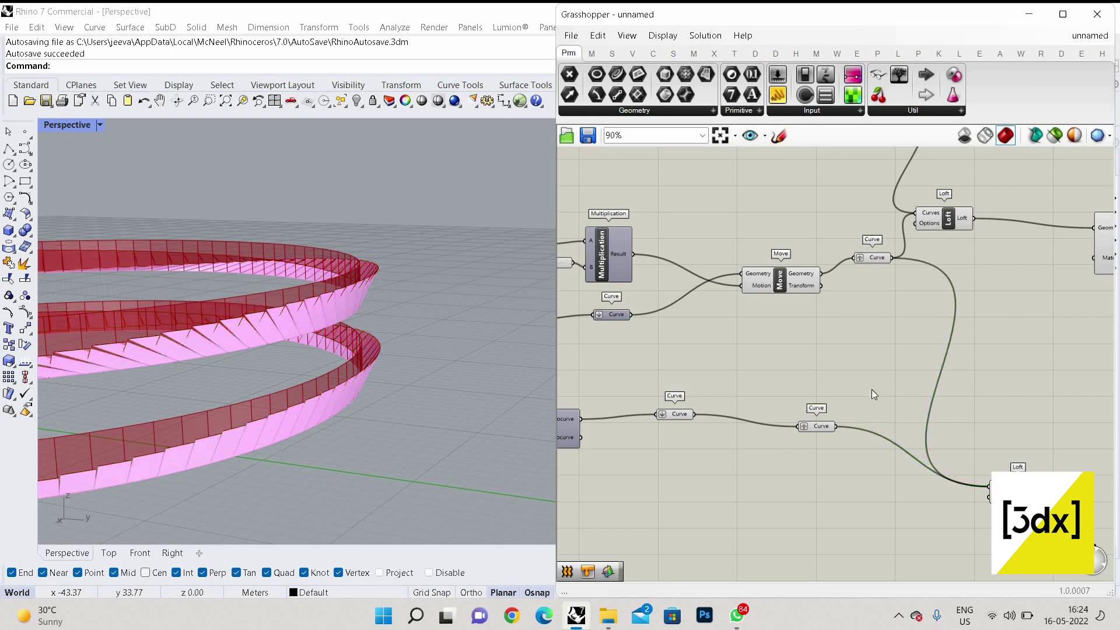
left_click(813, 427)
left_click(961, 362)
scroll(961, 361, "down", 4)
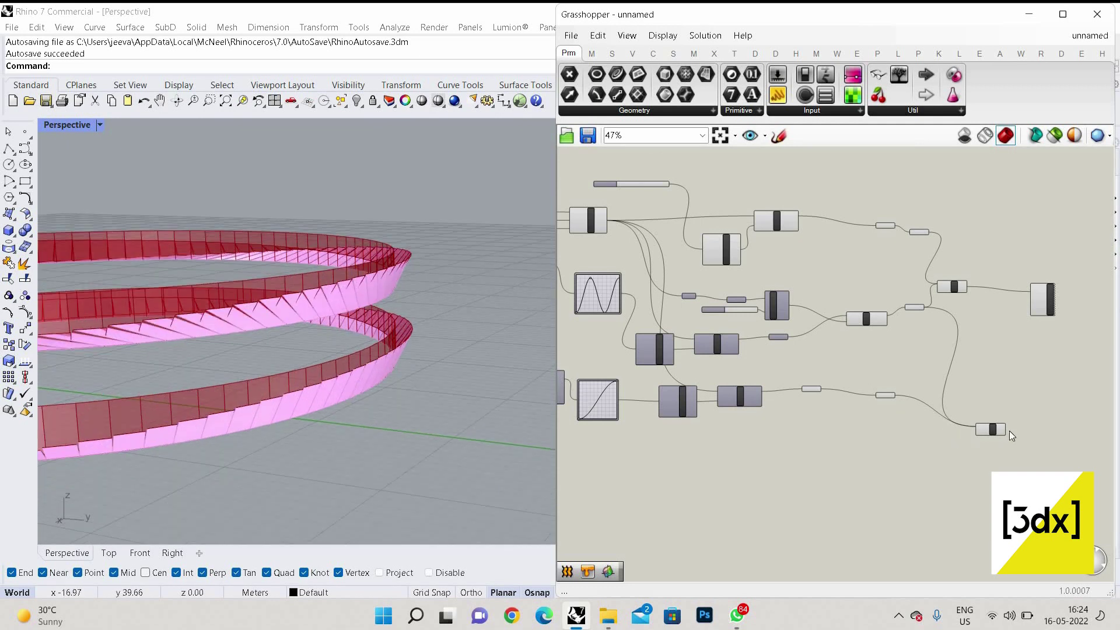
Step: Flatten the lower Graph Mapper's sine curve into a constant line at the maximum of its 0:1 range
left_click(1000, 430)
scroll(1000, 430, "up", 5)
scroll(853, 328, "down", 5)
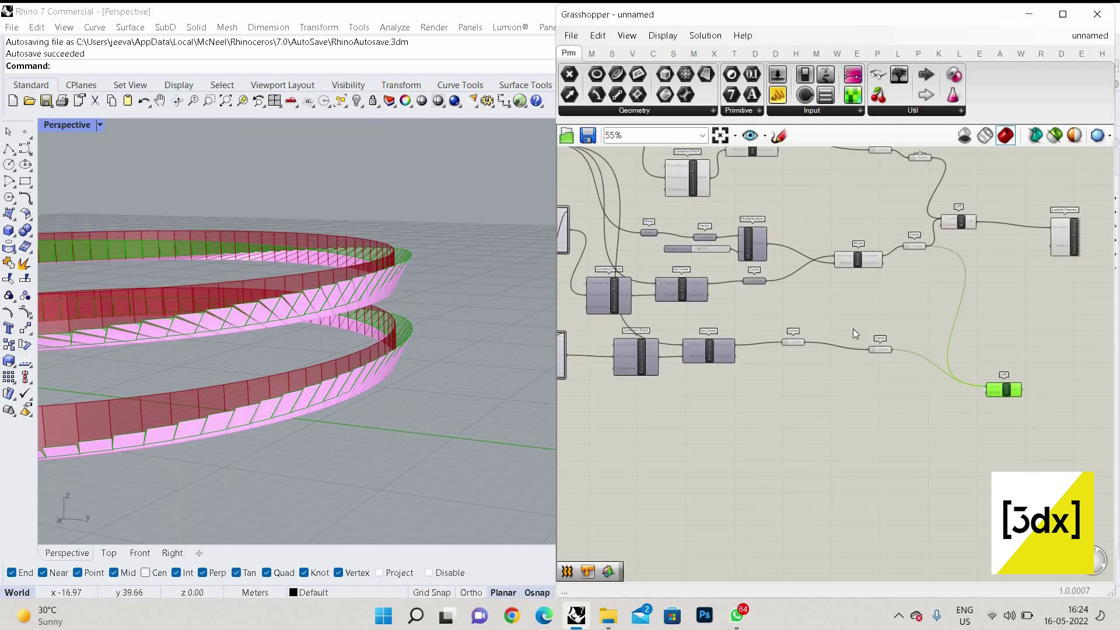
scroll(1089, 393, "up", 5)
scroll(979, 405, "down", 4)
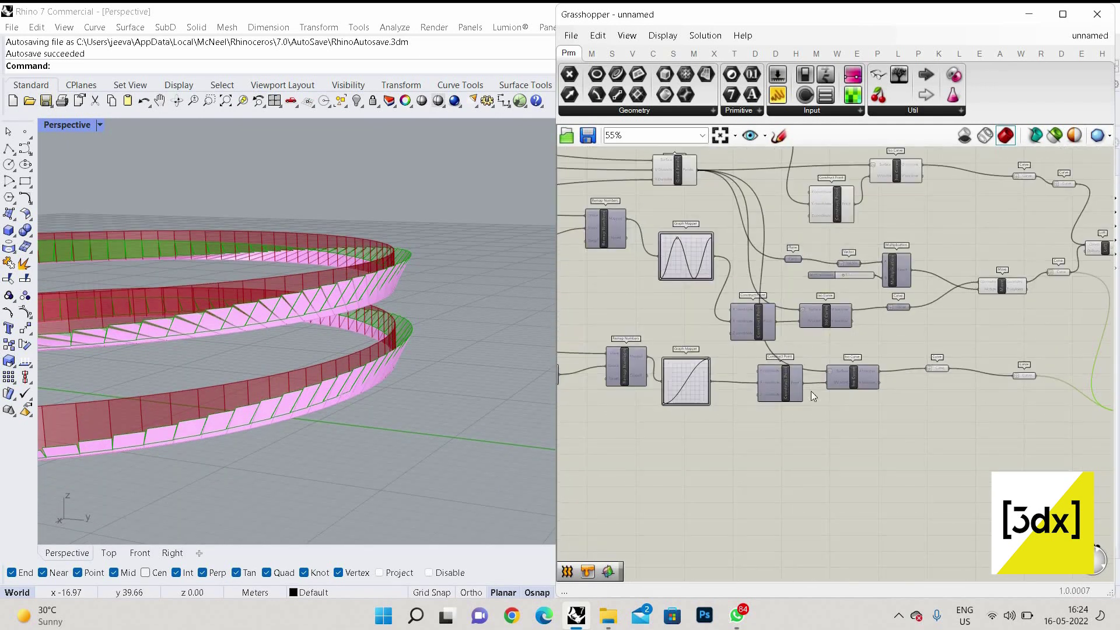
scroll(908, 402, "up", 4)
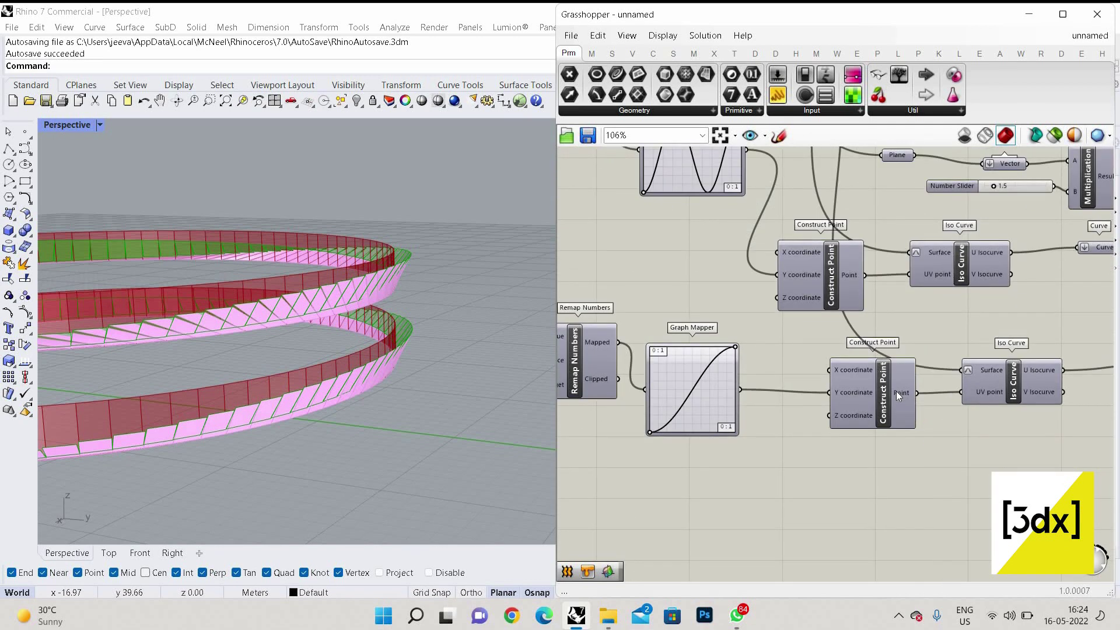
mouse_move(892, 391)
left_click_drag(657, 372, 666, 374)
left_click_drag(661, 422, 666, 411)
left_click_drag(675, 351, 677, 324)
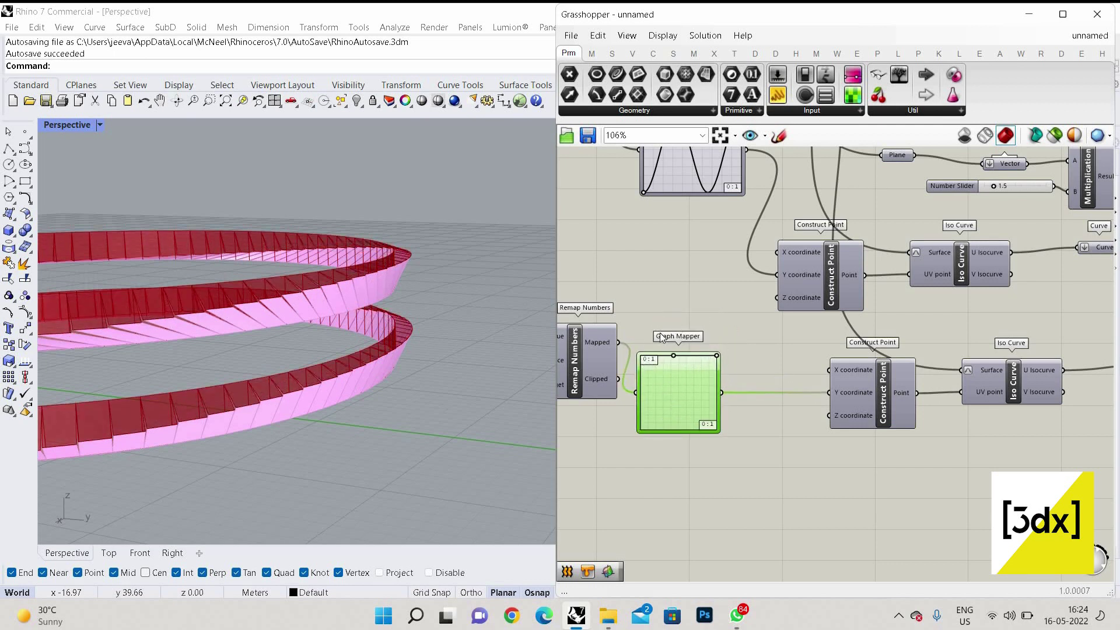
Step: Add the second Loft's output to the Custom Preview's Geometry input alongside the first Loft
scroll(457, 304, "up", 6)
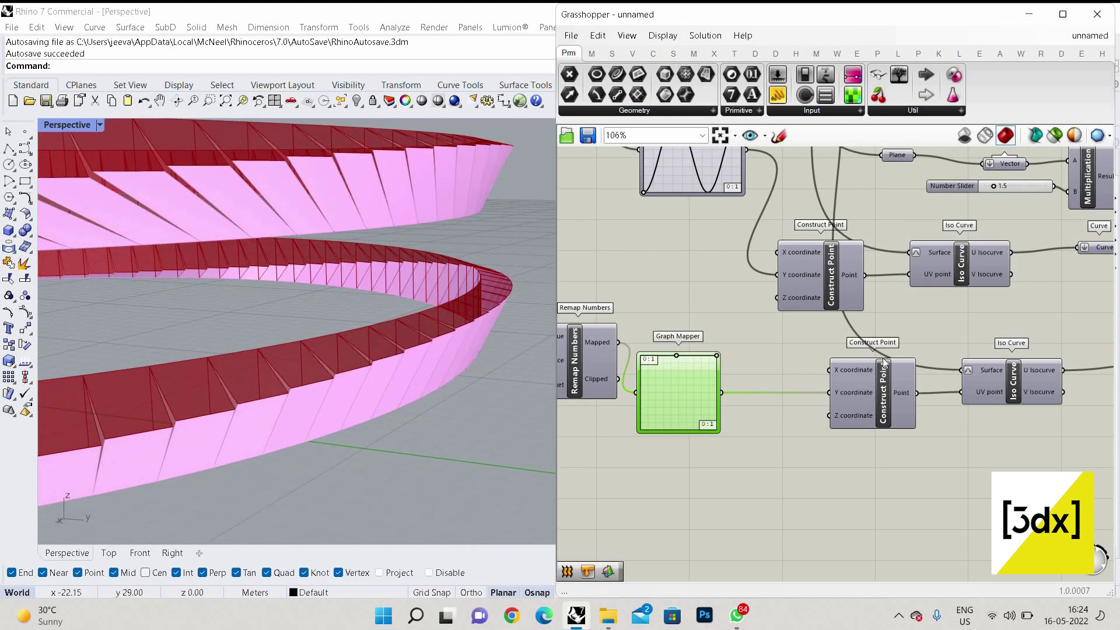
scroll(884, 362, "down", 4)
scroll(880, 446, "up", 3)
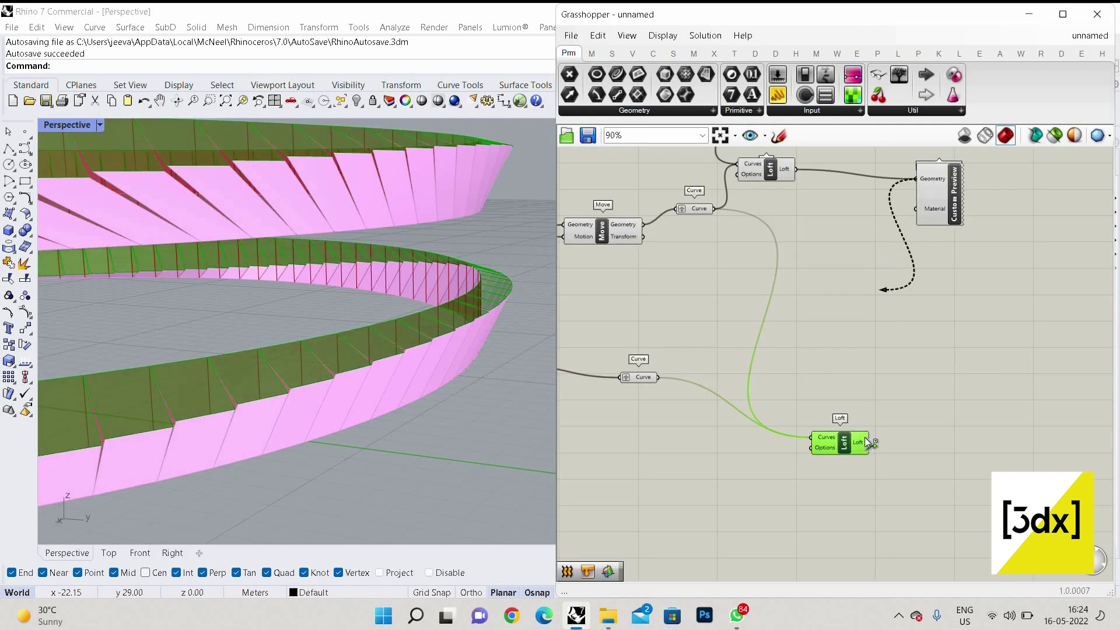
left_click_drag(864, 442, 870, 442)
left_click(586, 382)
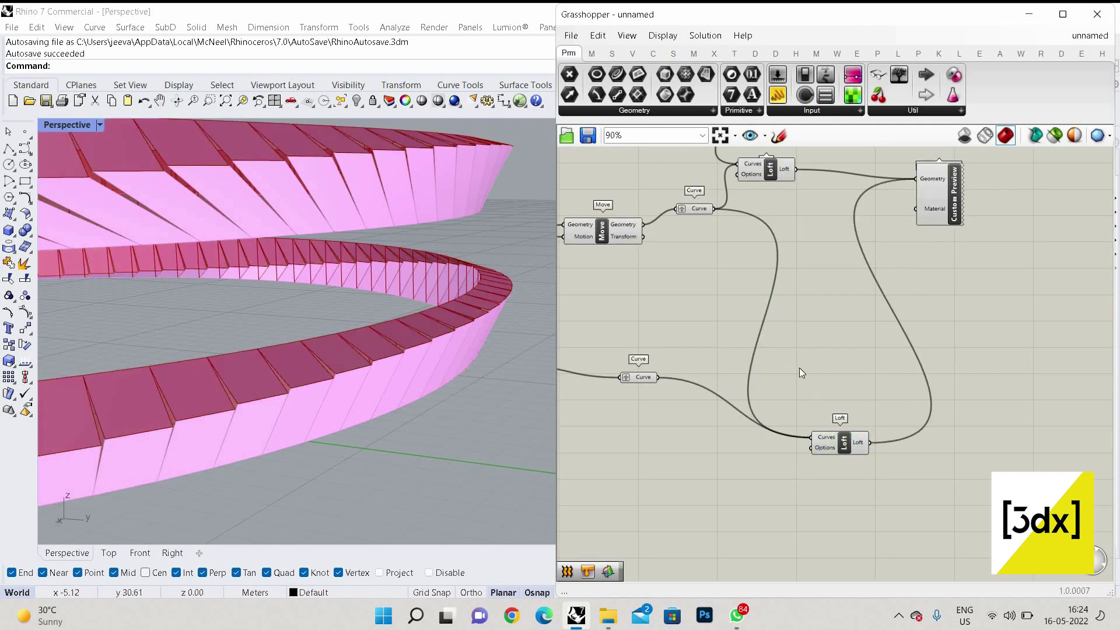
Step: Reshape the upper Graph Mapper's sine curve to nearly two waves peaking at about 70% of its range
scroll(890, 375, "down", 5)
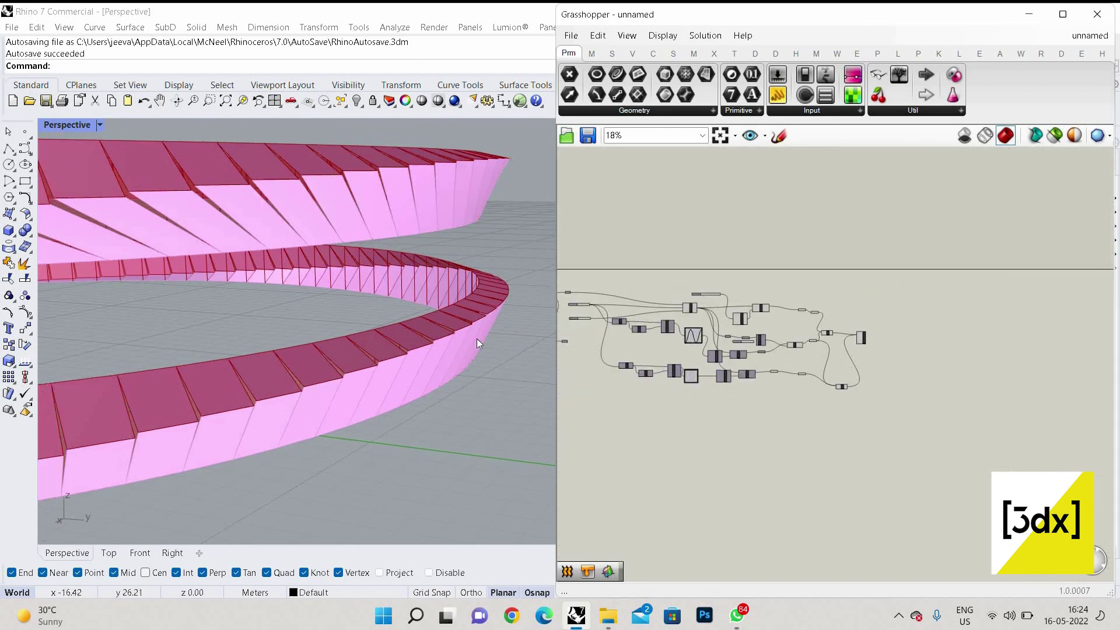
right_click_drag(477, 343, 665, 319)
scroll(646, 246, "up", 3)
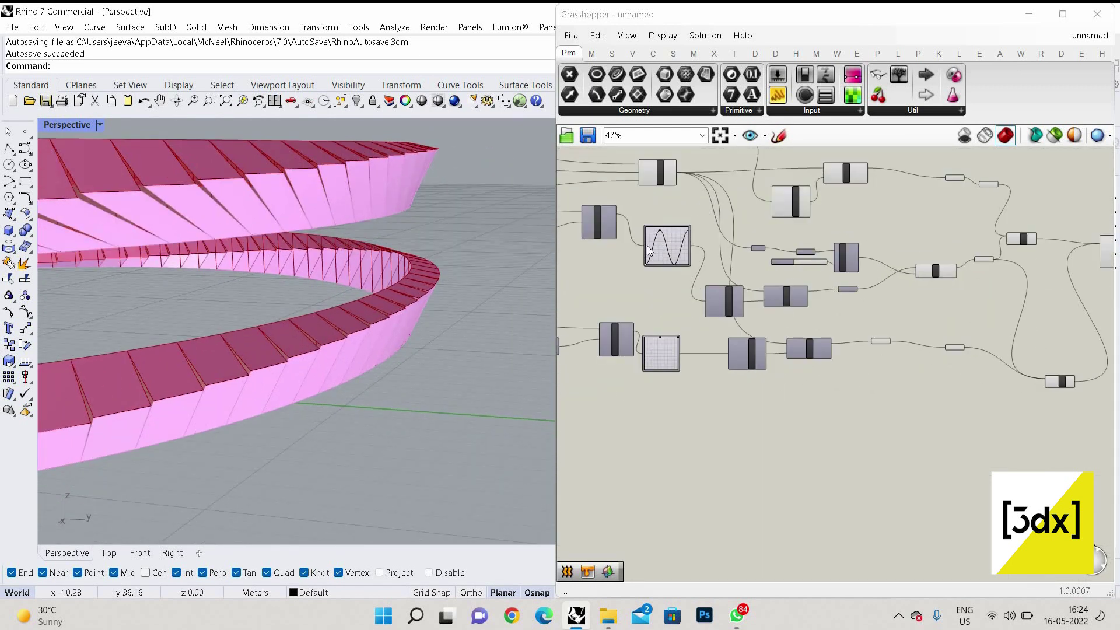
scroll(647, 249, "up", 5)
mouse_move(633, 227)
left_mouse_down()
mouse_move(633, 256)
mouse_move(635, 227)
left_mouse_up()
left_click_drag(712, 286, 771, 232)
scroll(778, 271, "down", 3)
left_click_drag(774, 292, 789, 312)
scroll(799, 264, "up", 3)
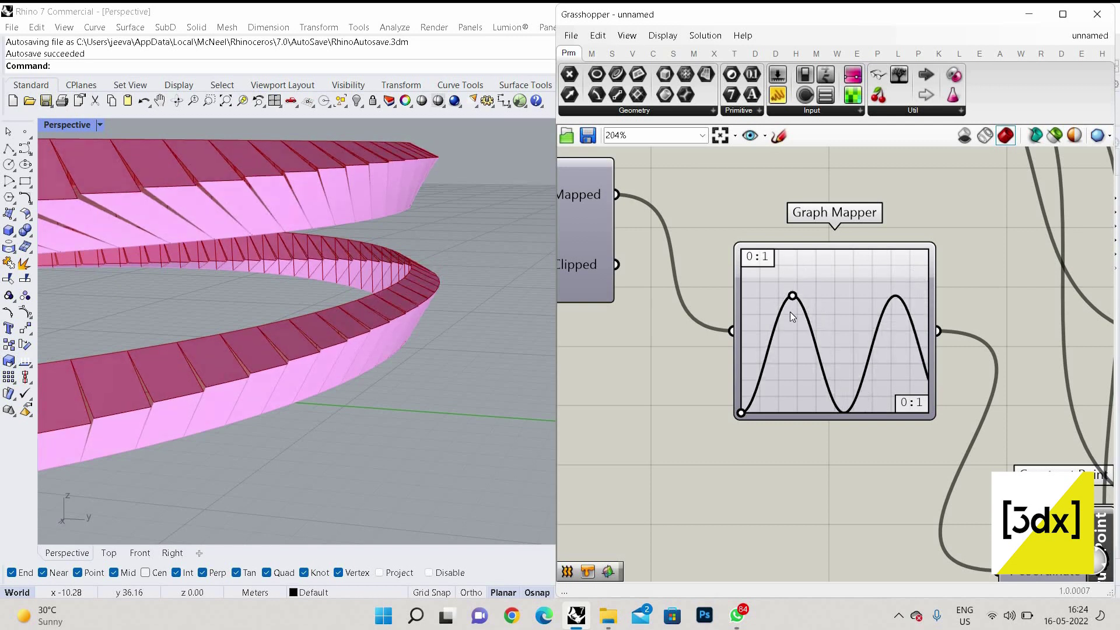
Step: Try a deep dip in the lower Graph Mapper's curve and return it to a flat line at the maximum
scroll(758, 350, "down", 4)
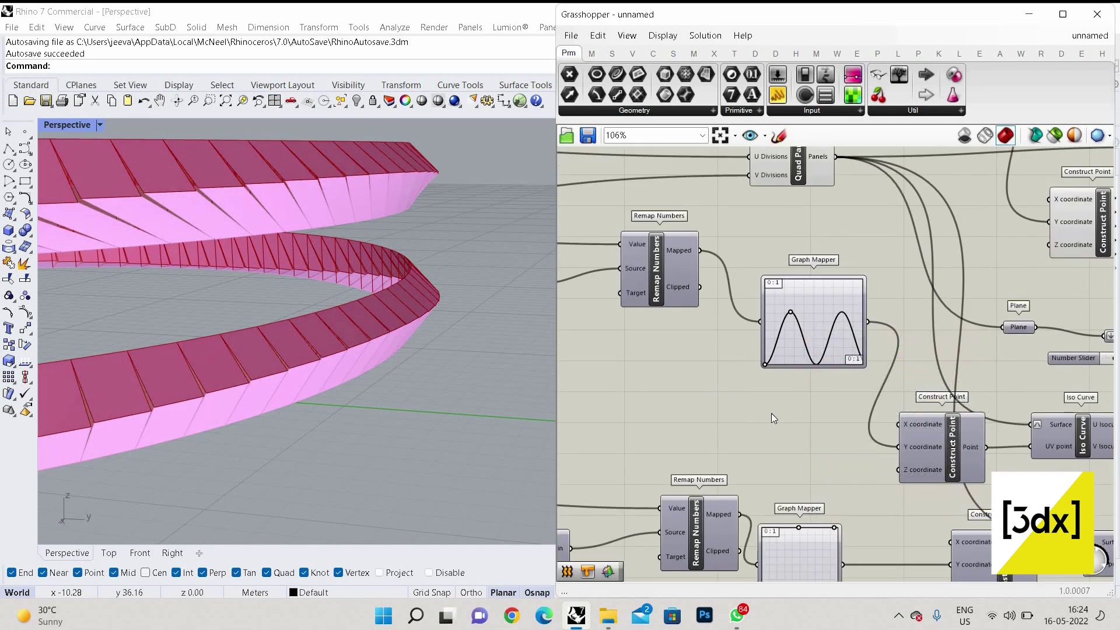
scroll(766, 394, "down", 2)
scroll(763, 376, "up", 3)
scroll(761, 396, "up", 3)
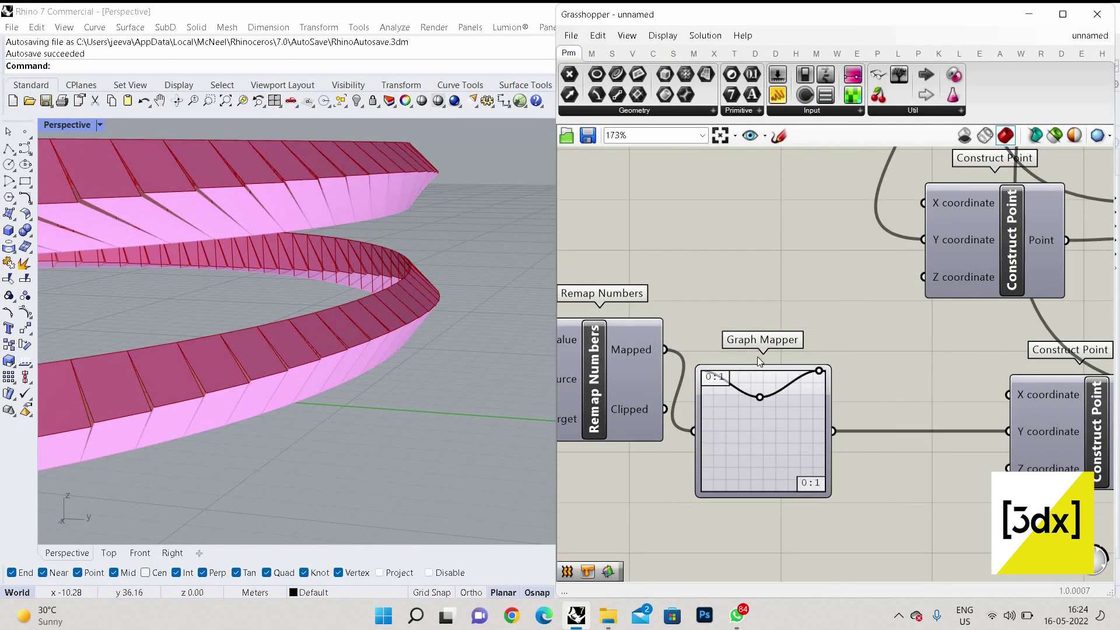
left_click_drag(760, 397, 727, 488)
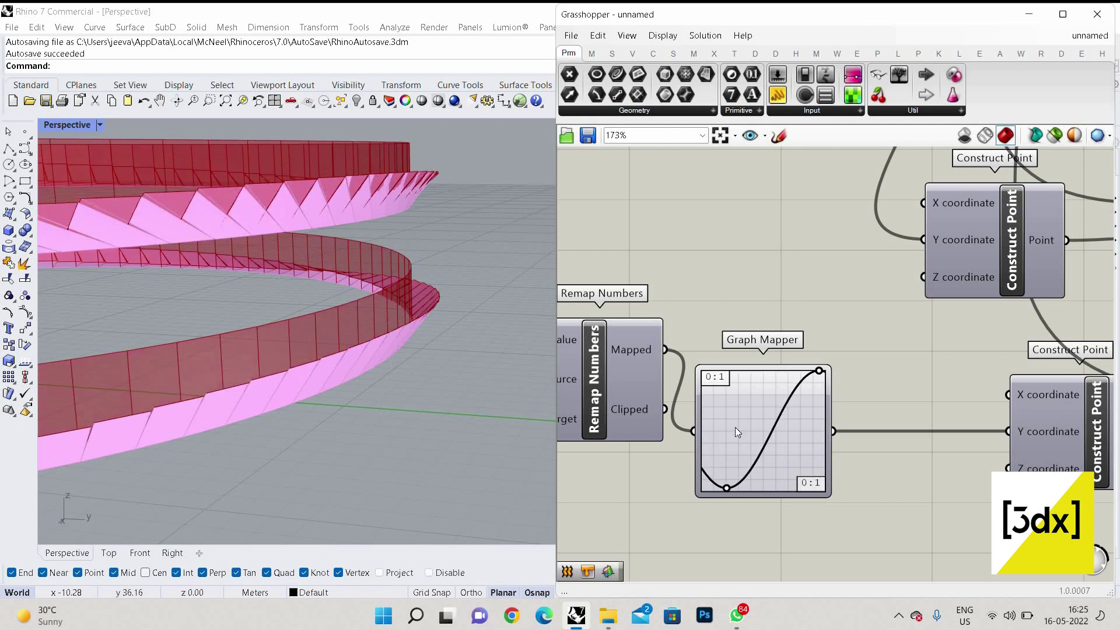
left_click_drag(732, 358, 731, 364)
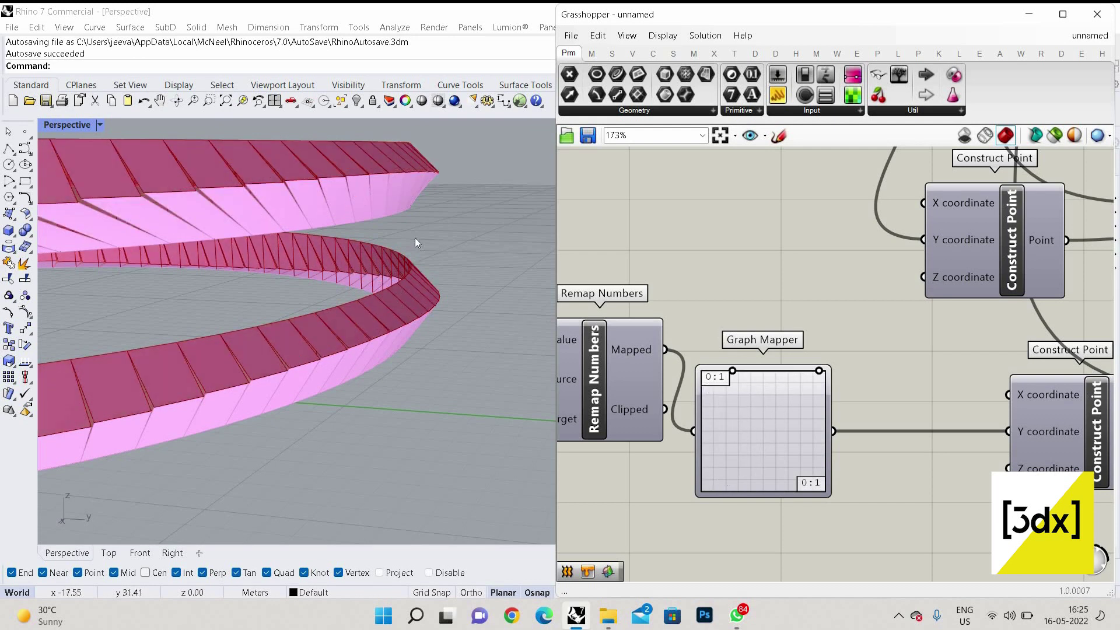
Step: Duplicate the panel definition from the division sliders through the Custom Preview and place the copy below the original
scroll(876, 403, "down", 10)
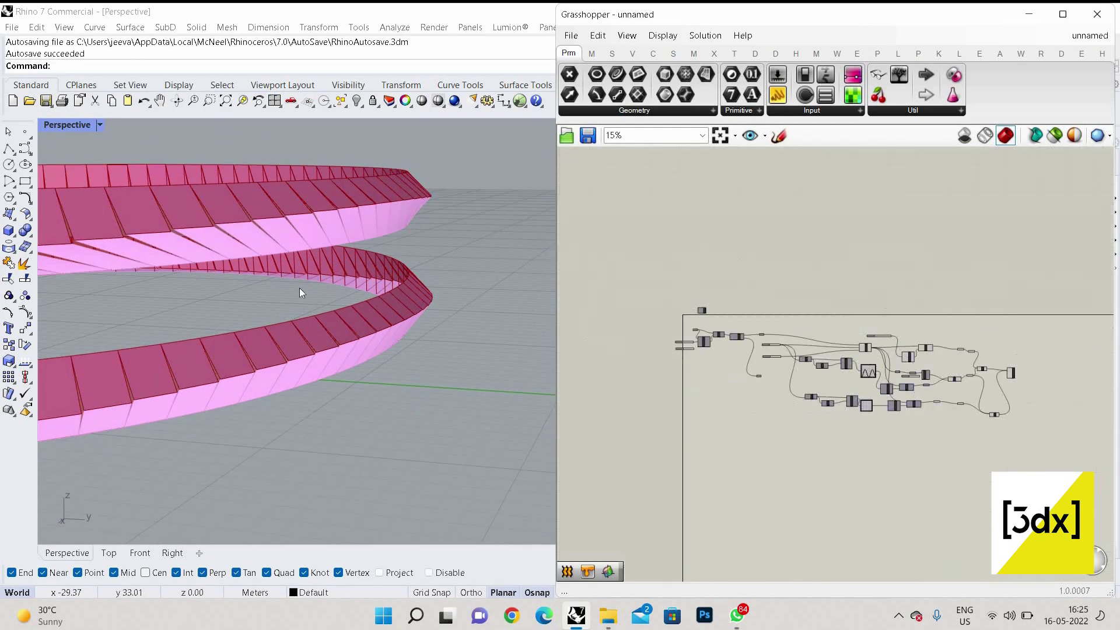
right_click_drag(401, 285, 396, 353)
scroll(322, 330, "up", 3)
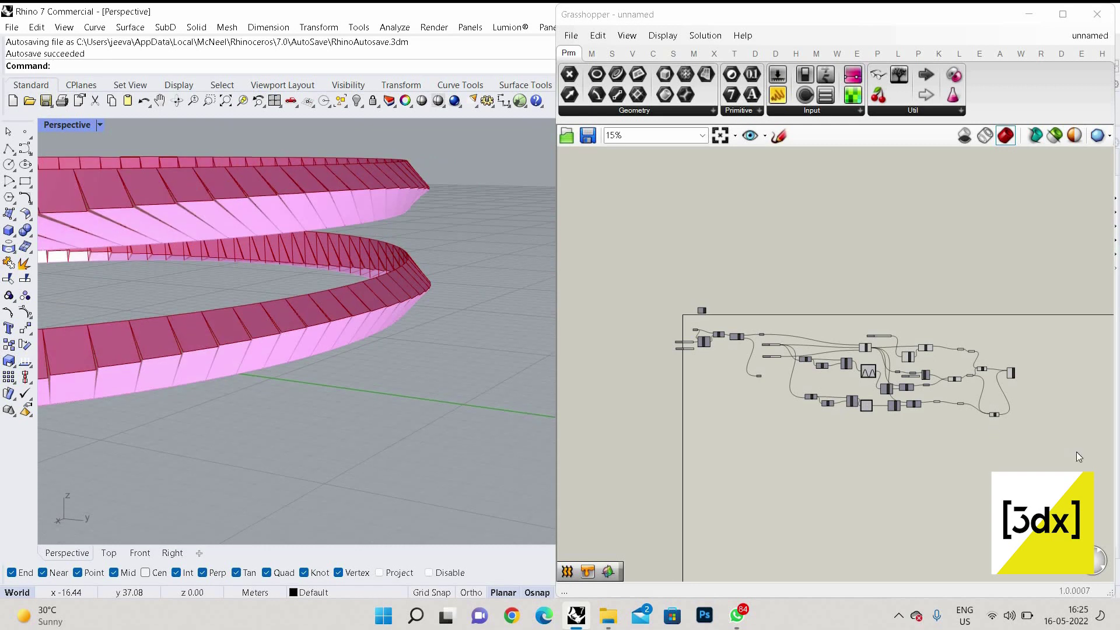
scroll(1078, 457, "up", 3)
left_click_drag(1078, 453, 597, 254)
key("ctrl+c")
key("ctrl+v")
scroll(731, 317, "down", 3)
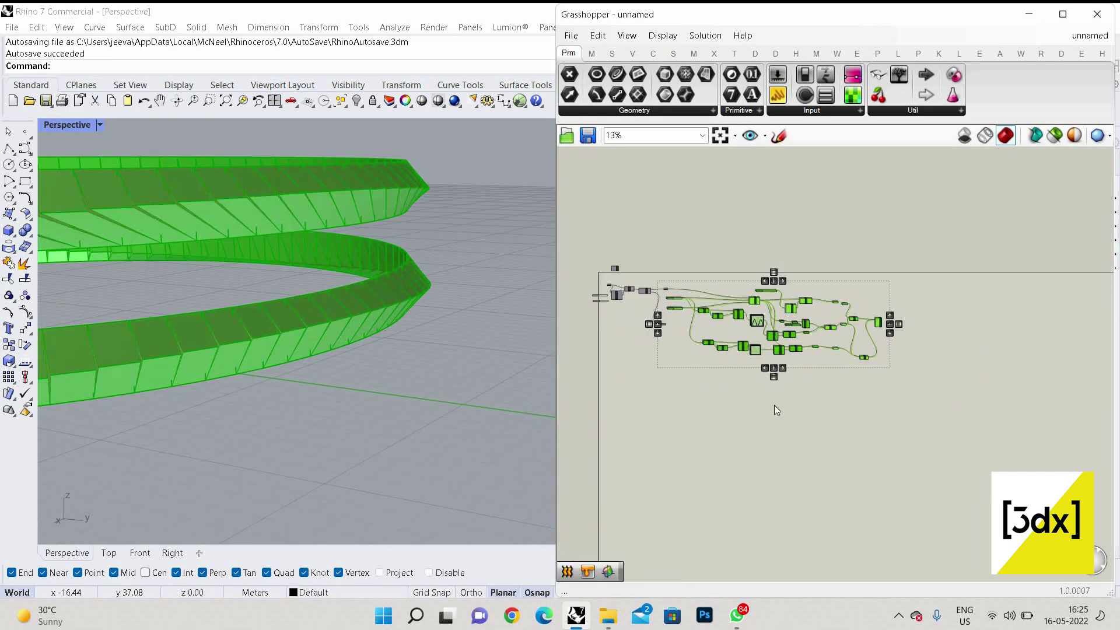
left_click_drag(672, 265, 685, 386)
Step: Rewire the copied Quad Panels' Surface input to the second surface parameter below the original spiral surface chain
scroll(863, 484, "up", 5)
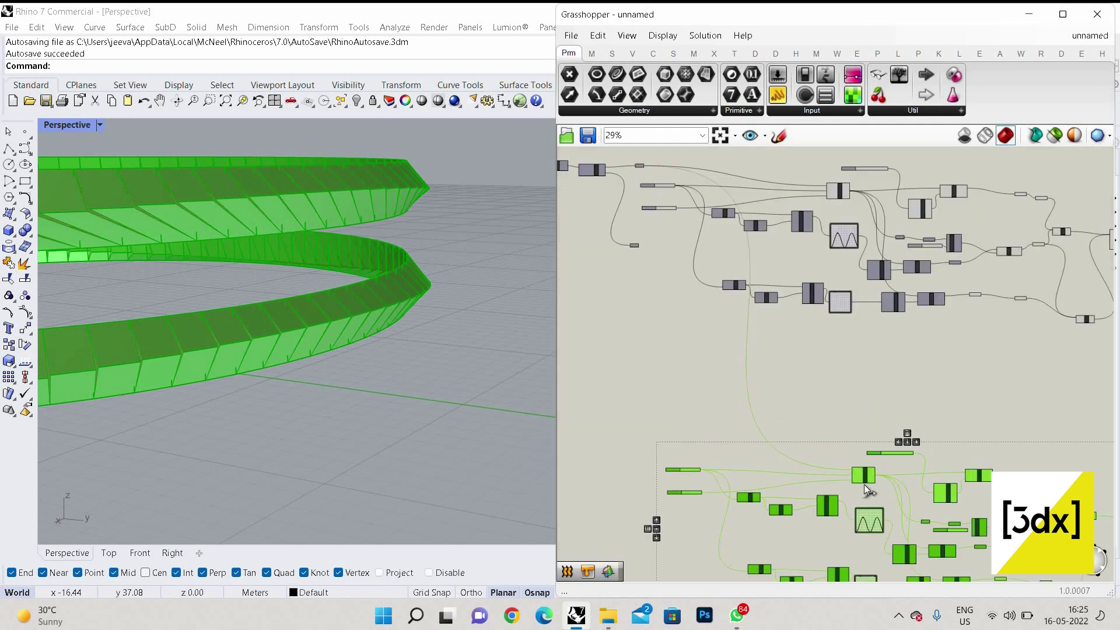
scroll(765, 279, "up", 3)
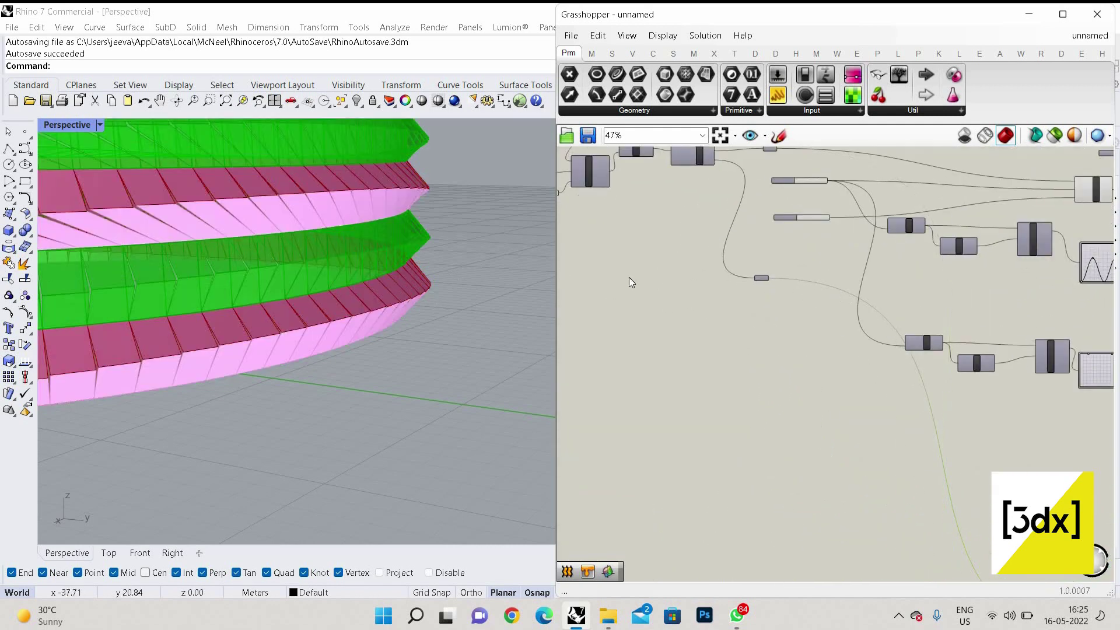
left_click(839, 302)
Step: Reshape the copied upper Graph Mapper's sine curve to about one and a half waves peaking near a quarter of its range
scroll(845, 306, "down", 2)
scroll(897, 453, "up", 5)
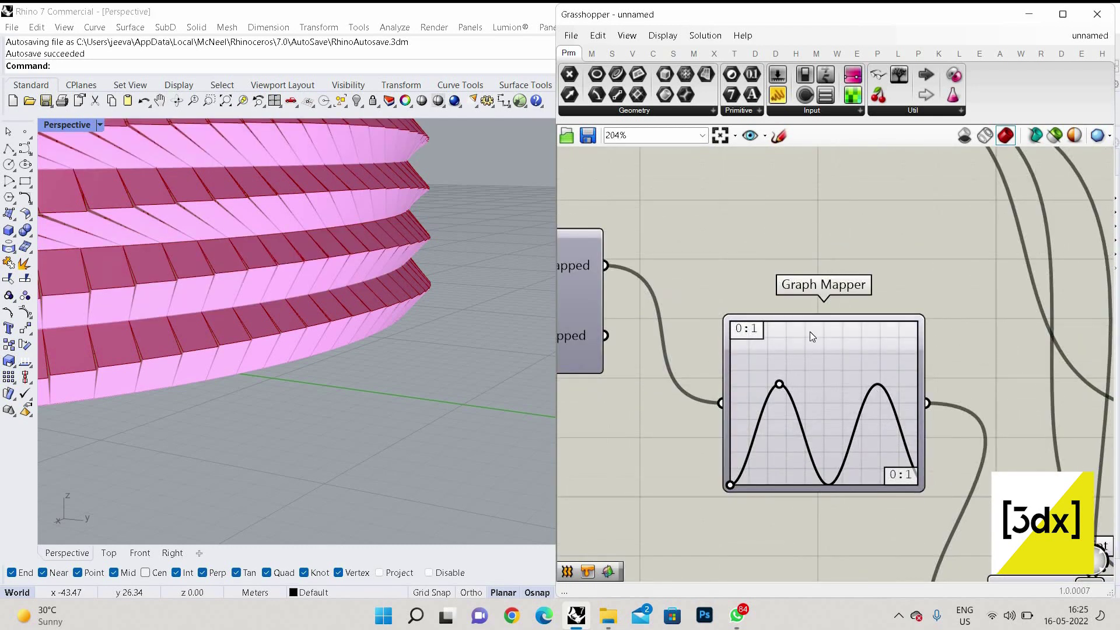
left_click_drag(779, 384, 815, 382)
left_click_drag(754, 454, 788, 382)
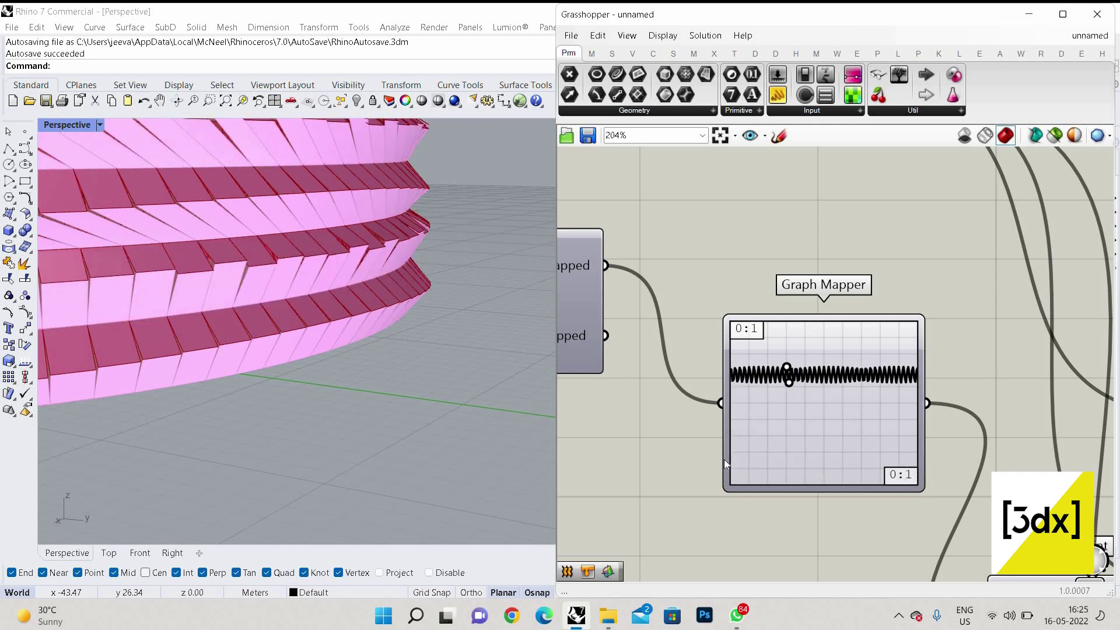
left_click_drag(723, 459, 863, 408)
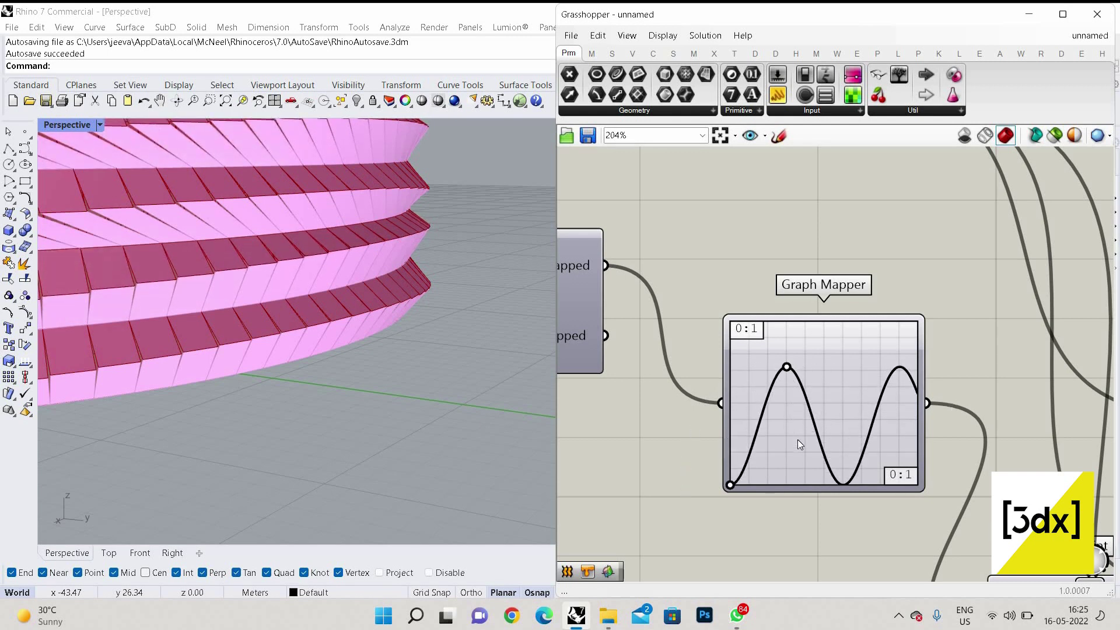
Step: Raise the copied upper Graph Mapper's sine peak to about 70% of its range
scroll(348, 280, "down", 5)
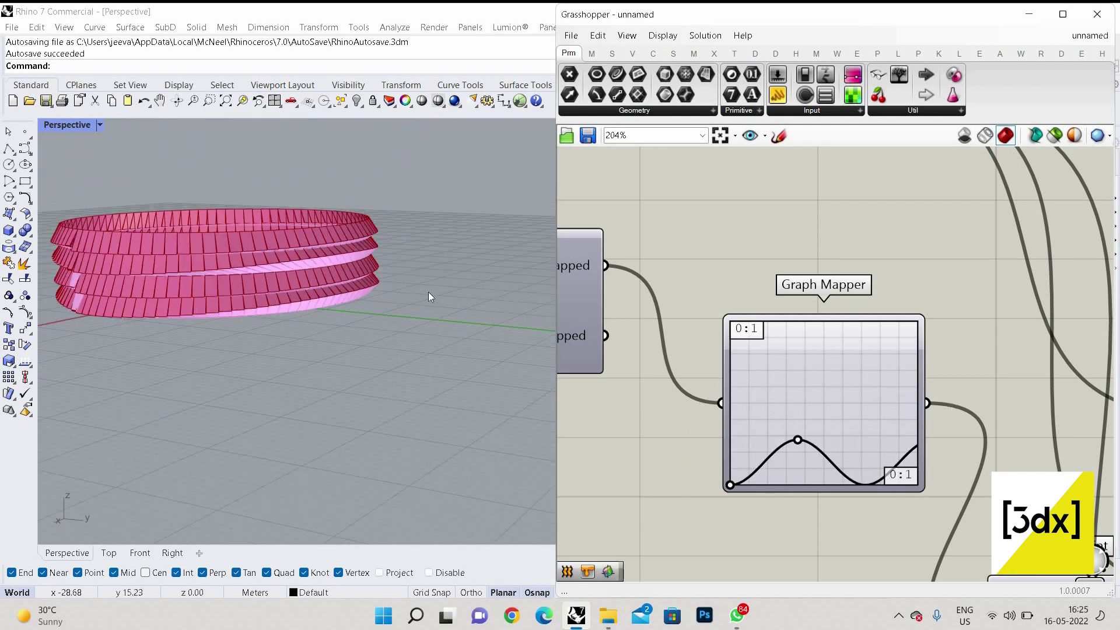
scroll(411, 330, "up", 8)
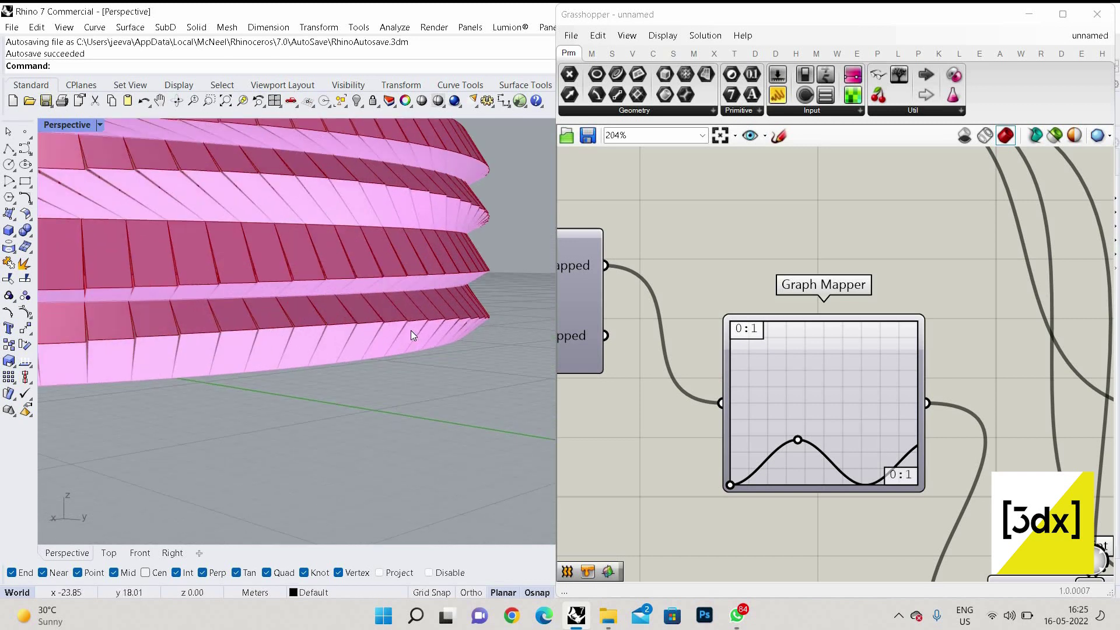
scroll(411, 330, "up", 3)
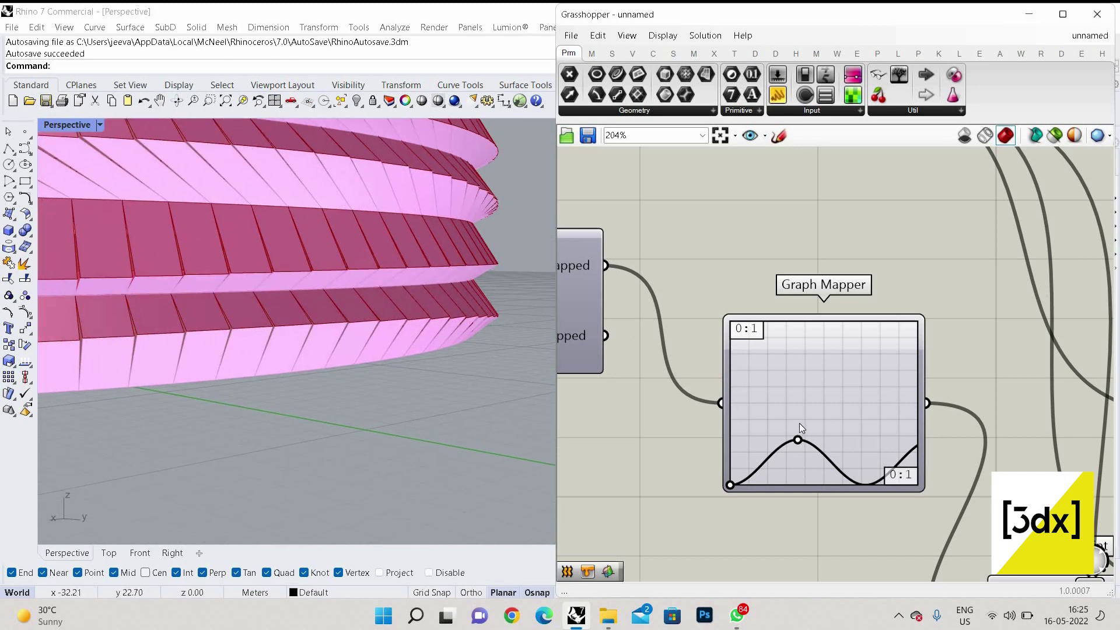
left_click_drag(797, 440, 794, 329)
scroll(791, 467, "down", 5)
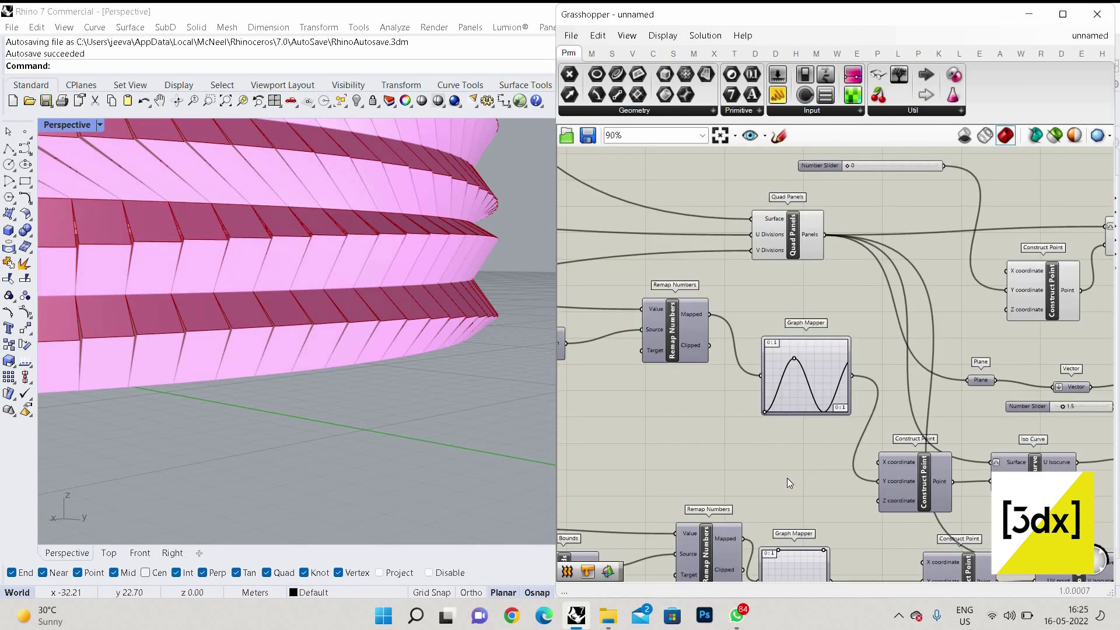
Step: Reposition the first handle of the copied lower Graph Mapper, keeping its curve flat at the maximum
scroll(758, 422, "up", 6)
left_click_drag(751, 460, 767, 335)
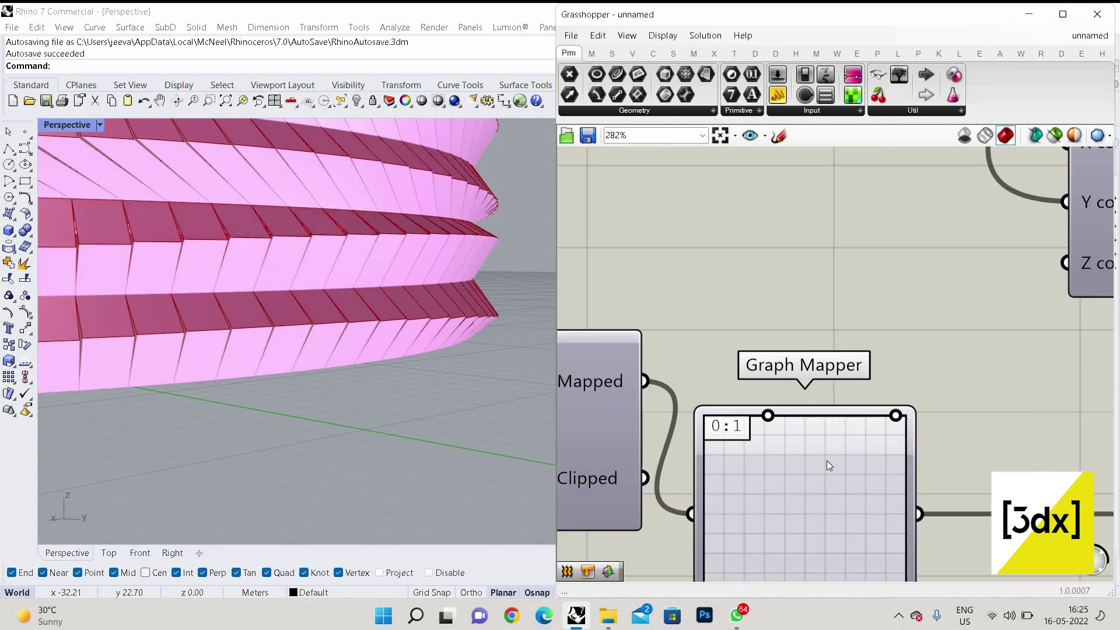
scroll(826, 460, "down", 10)
scroll(776, 335, "up", 2)
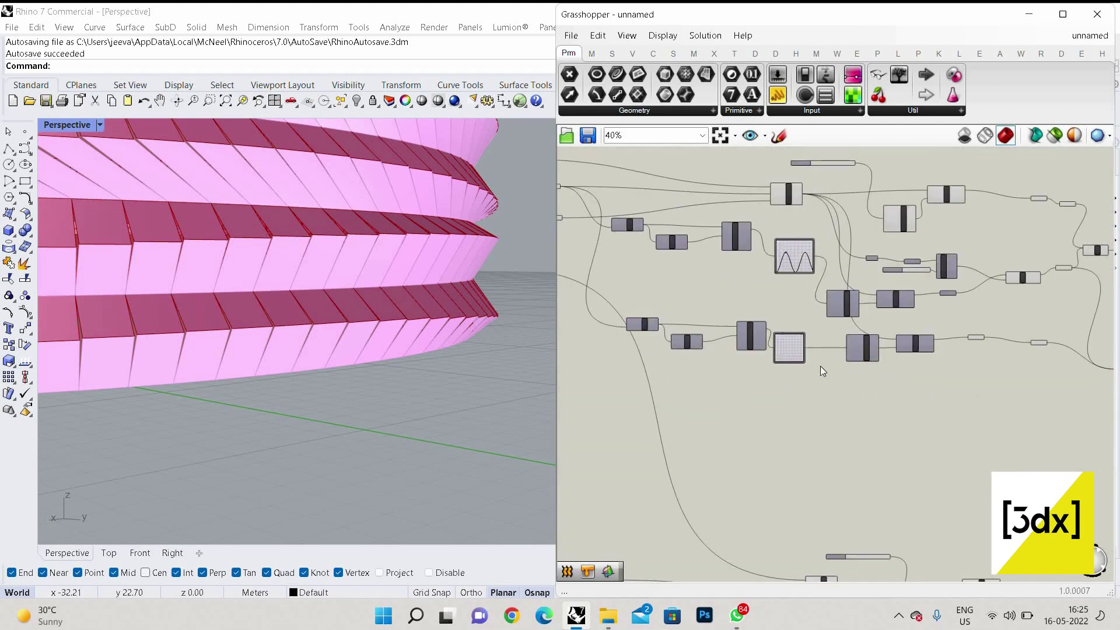
Step: Reshape the original lower Graph Mapper's sine curve with a trough near half height at a quarter of its range and a peak near three quarters
scroll(851, 356, "up", 8)
mouse_move(841, 436)
left_mouse_down()
mouse_move(837, 480)
mouse_move(839, 452)
left_mouse_up()
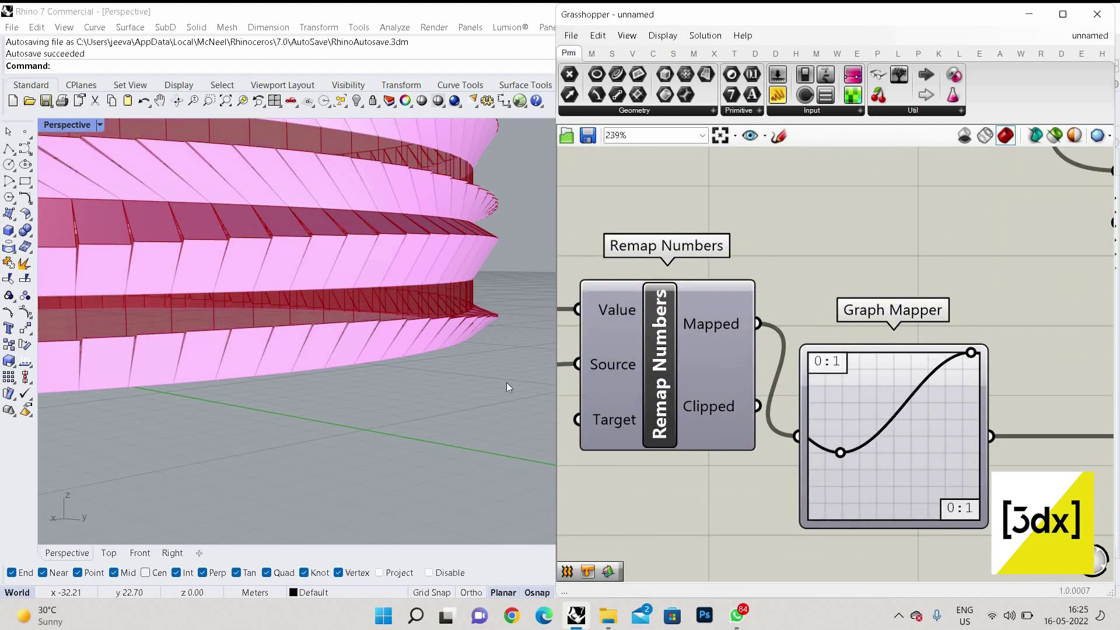
right_click_drag(472, 364, 373, 259)
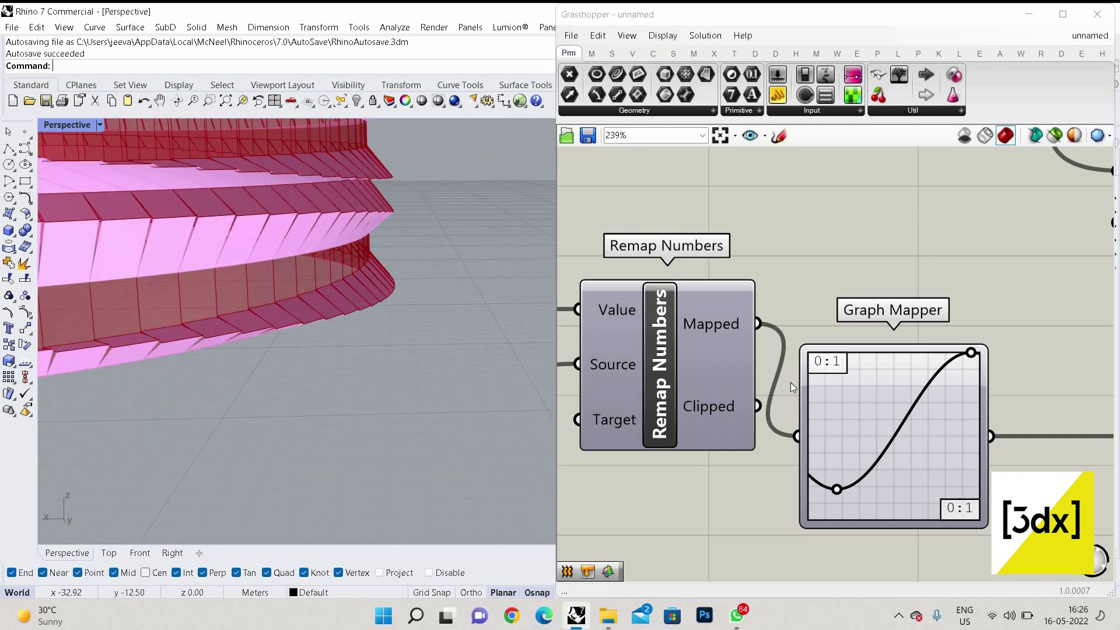
left_click_drag(836, 489, 848, 440)
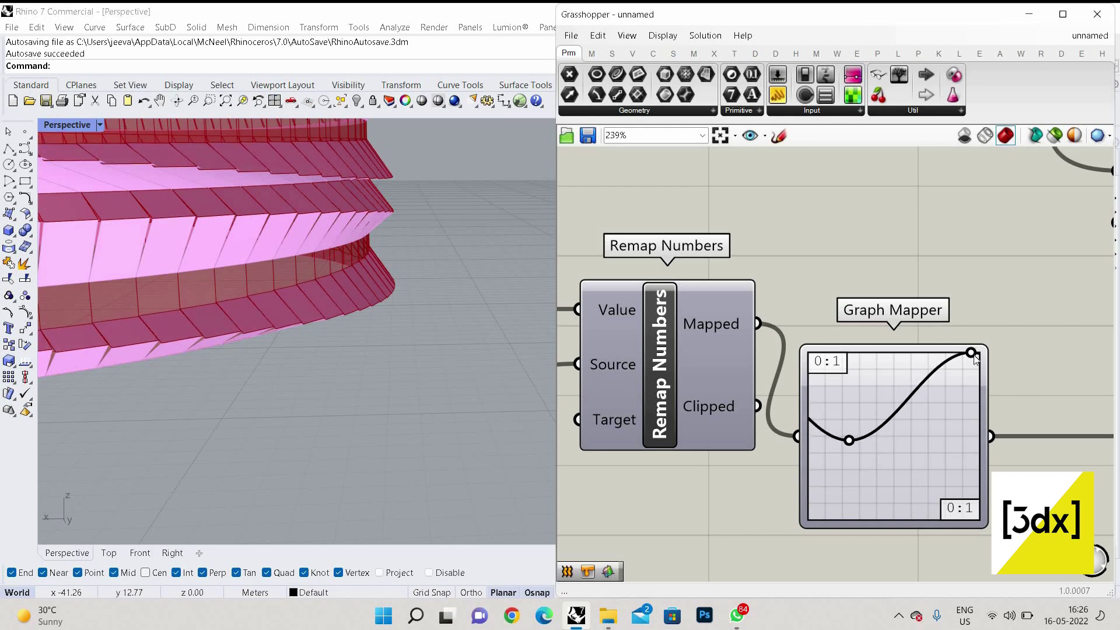
left_click_drag(972, 354, 940, 389)
scroll(859, 207, "down", 4)
scroll(803, 226, "up", 4)
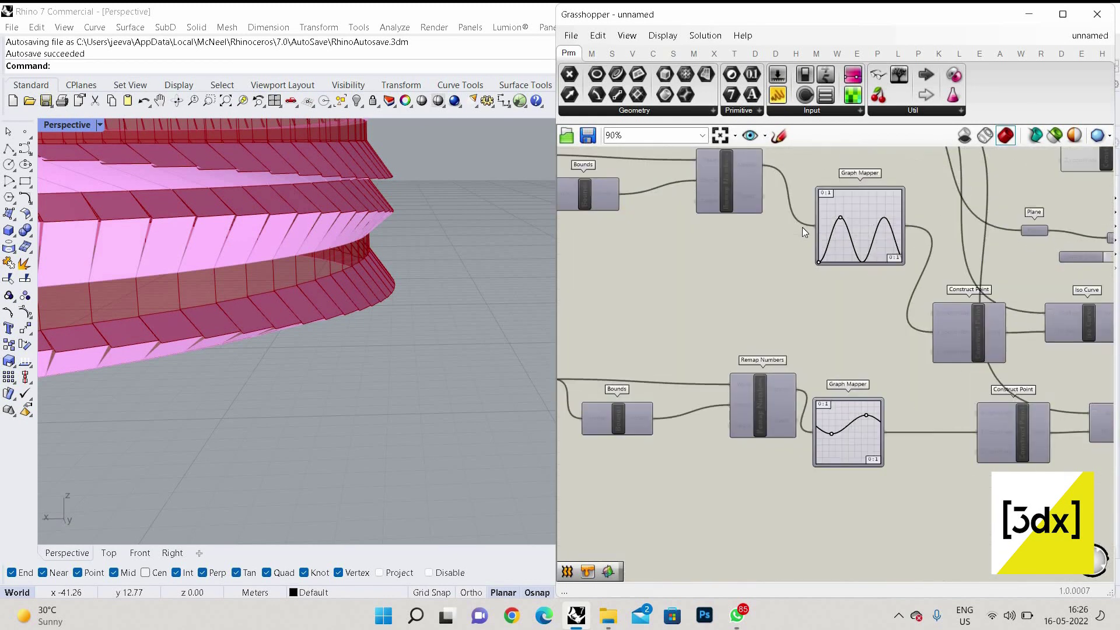
Step: Reshape the original upper Graph Mapper's sine curve to about two waves between roughly 35% and 75% of its height
left_click_drag(849, 206, 830, 325)
left_click_drag(739, 348, 775, 250)
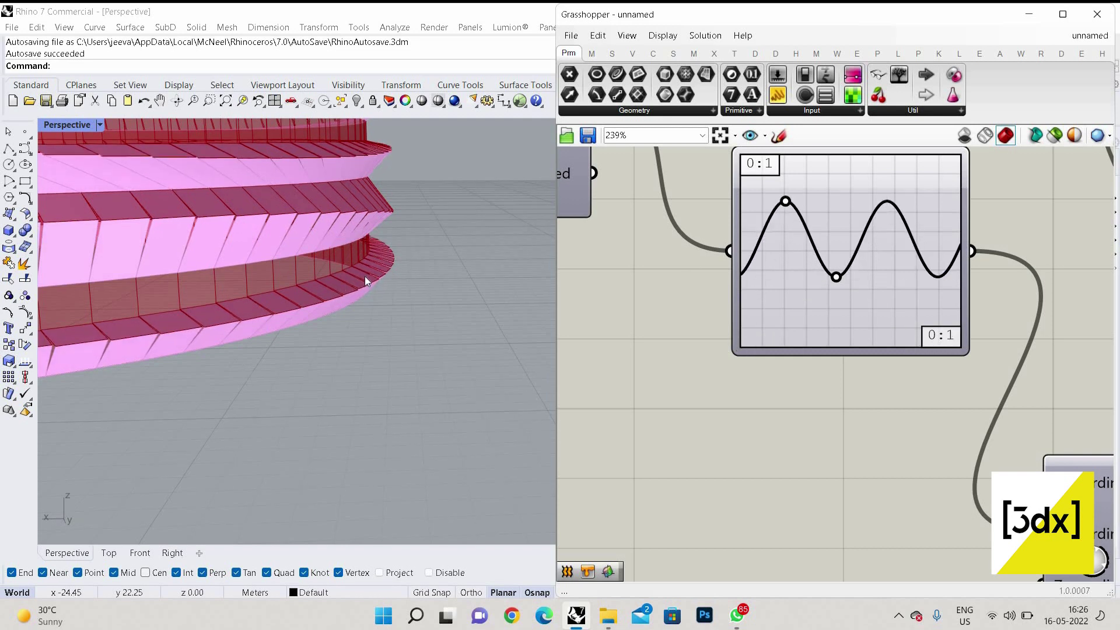
right_click_drag(401, 347, 387, 334)
scroll(382, 331, "down", 1)
scroll(207, 271, "up", 4)
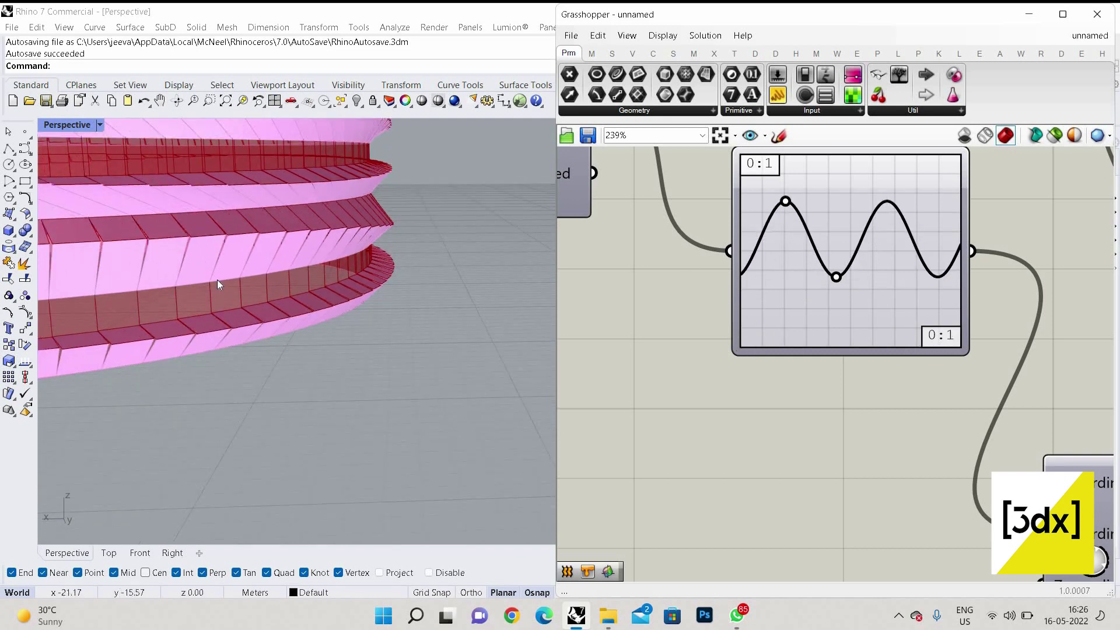
scroll(219, 298, "up", 1)
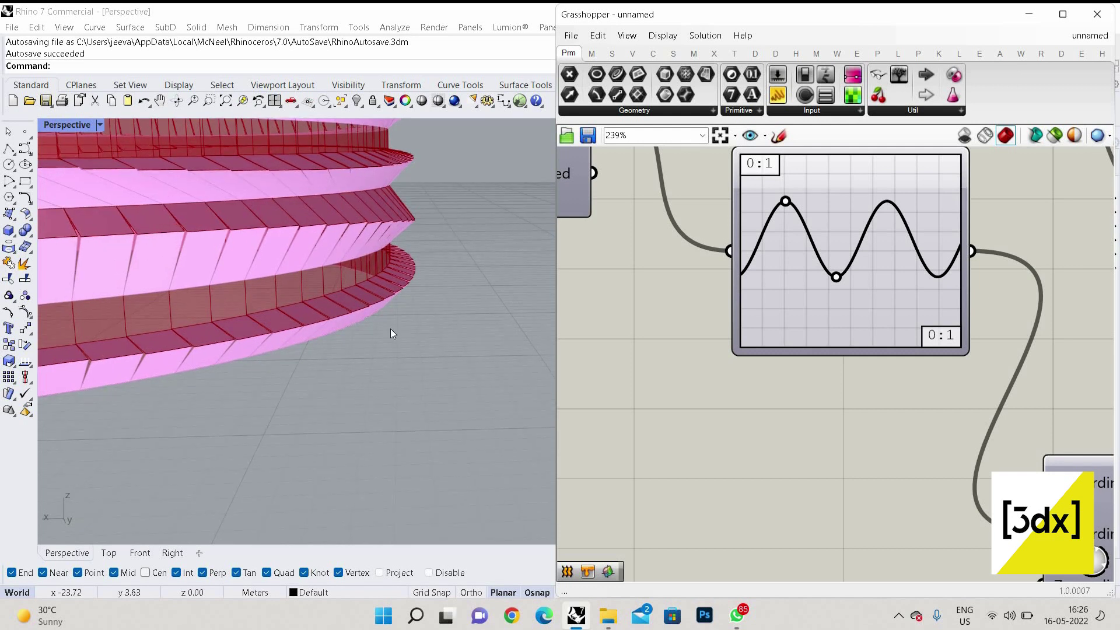
Step: Add a Quad Panels component above the original chain and feed its Surface input from the Isotrim Surface output
scroll(814, 373, "down", 6)
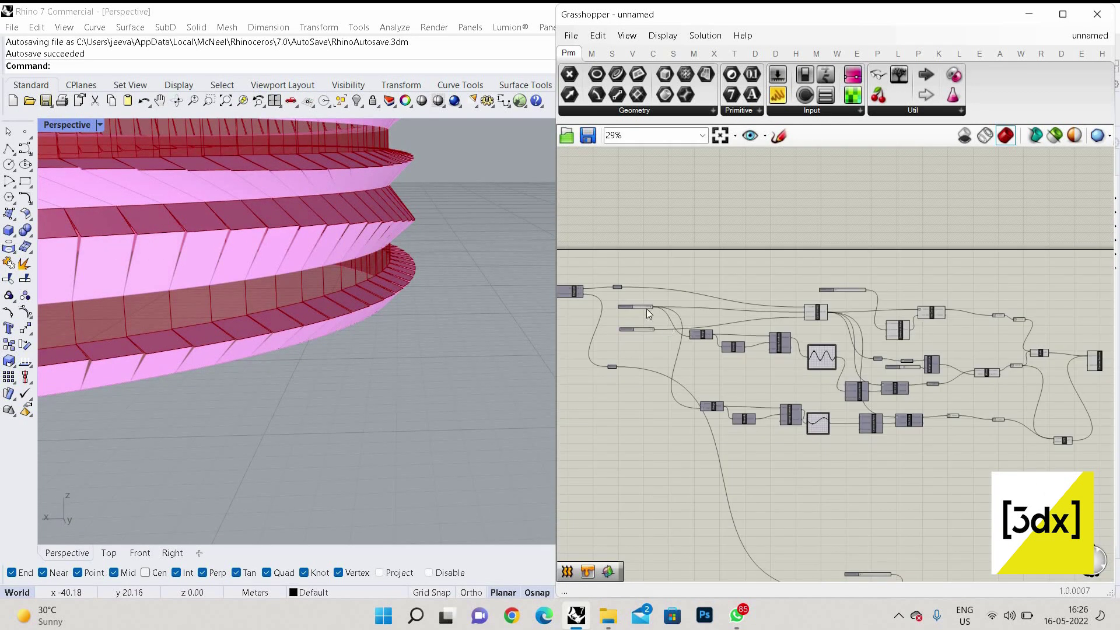
scroll(644, 325, "up", 4)
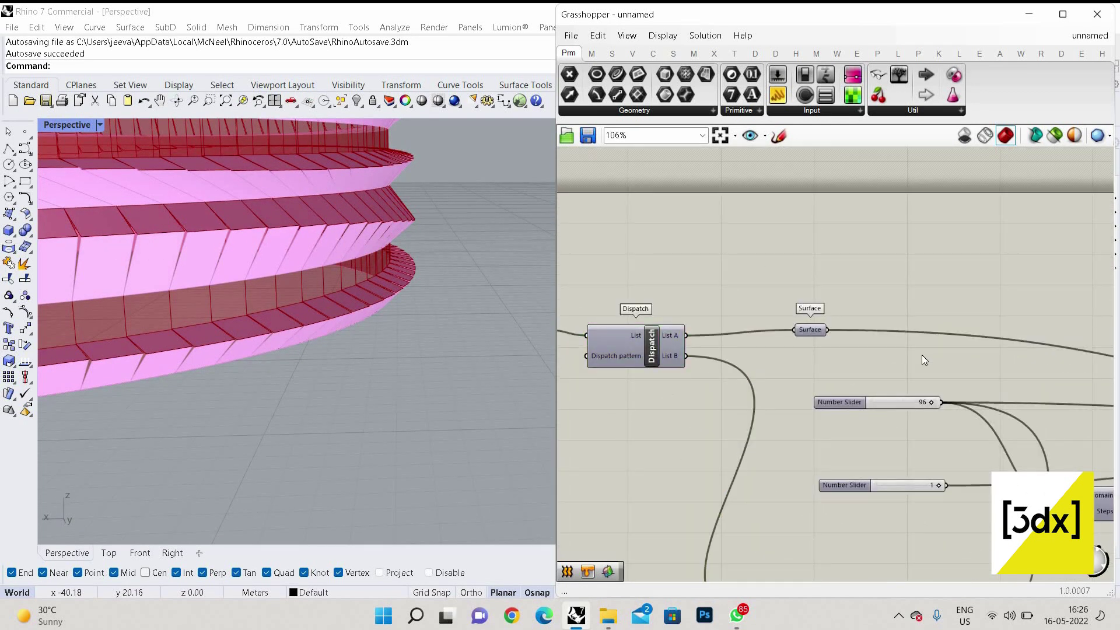
scroll(921, 354, "down", 3)
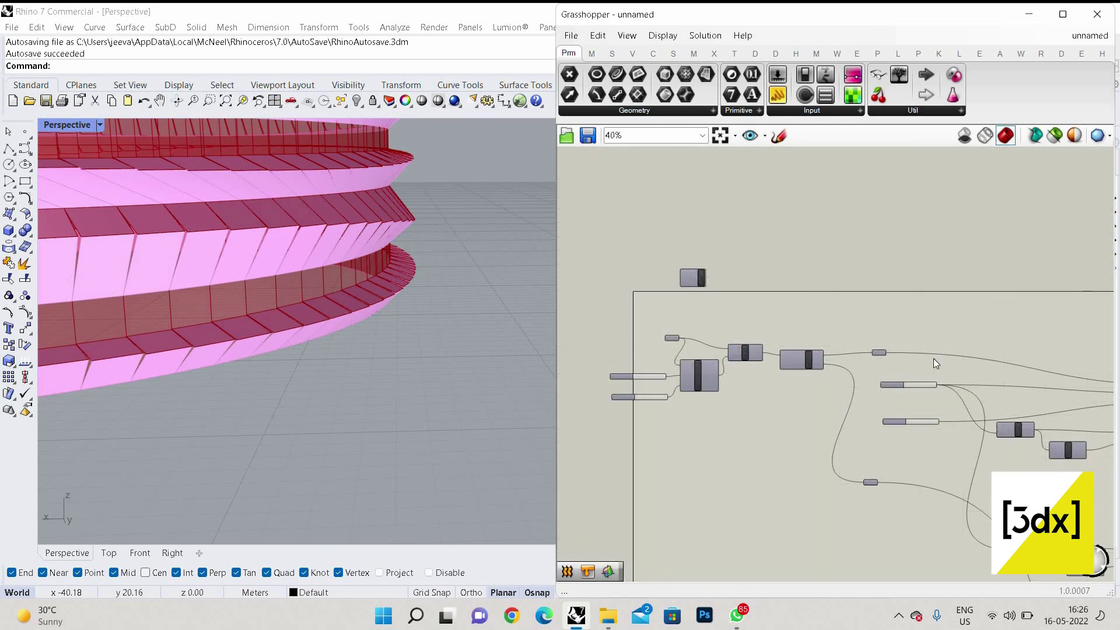
scroll(862, 291, "up", 3)
double_click(863, 285)
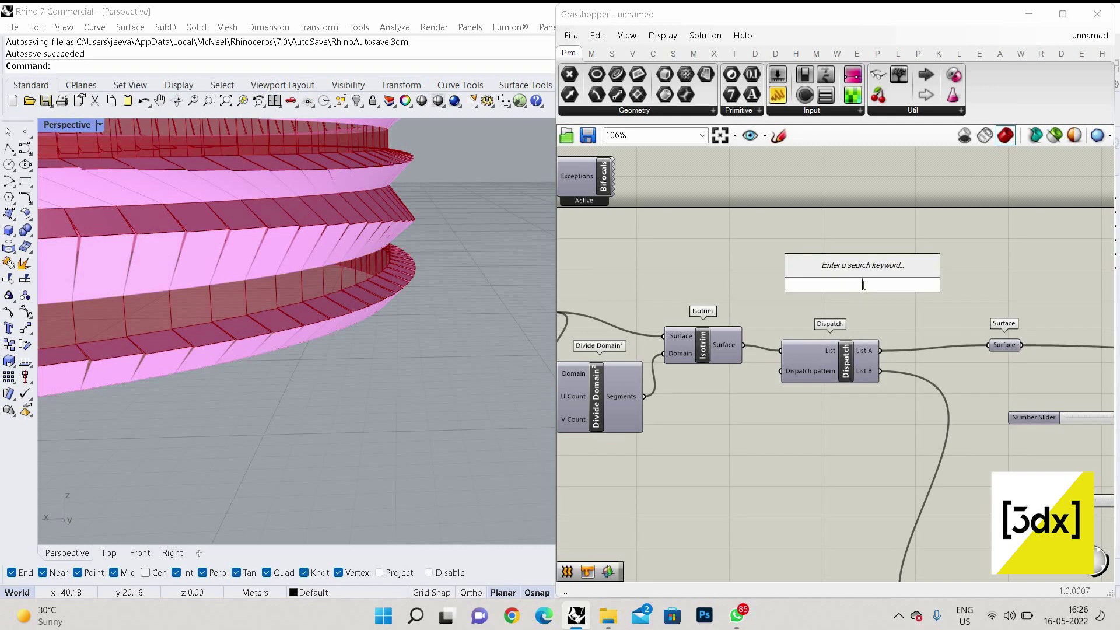
type("qu")
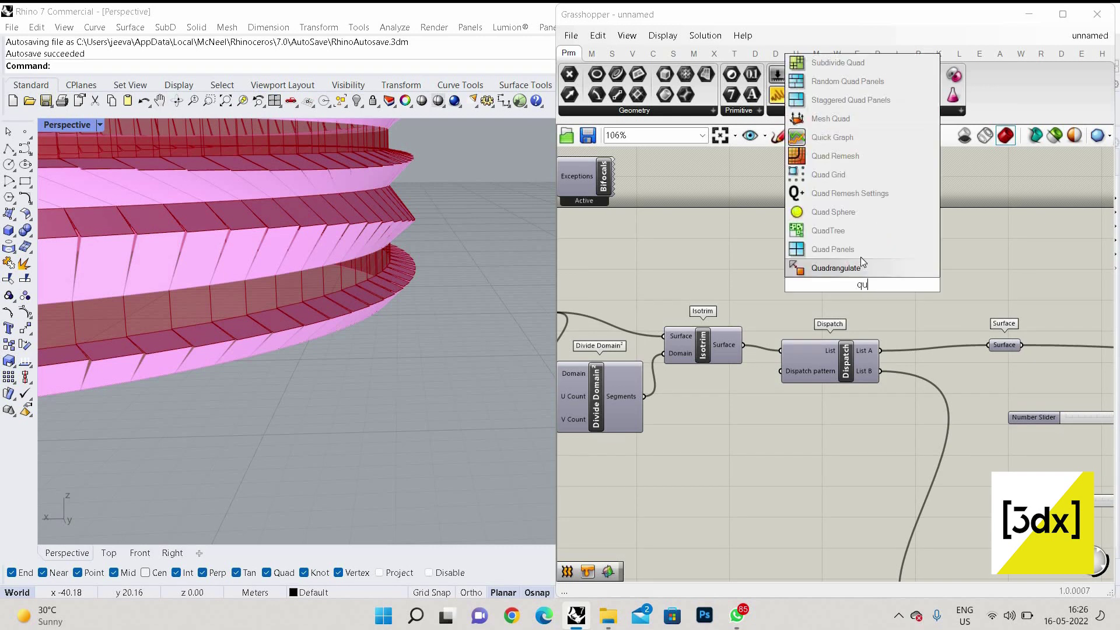
left_click(834, 249)
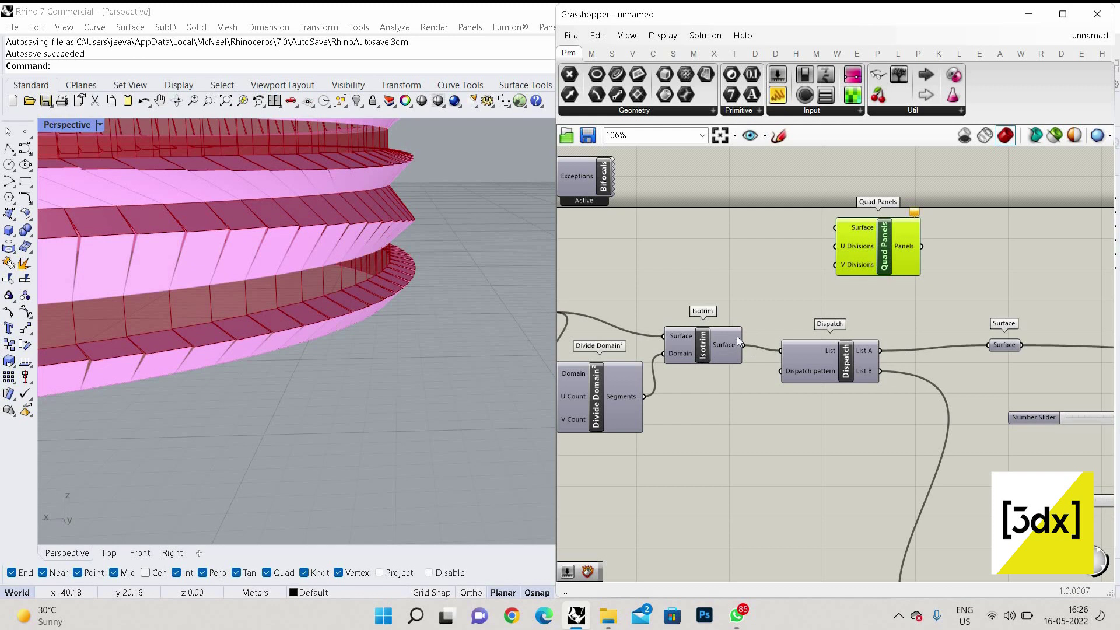
mouse_move(729, 327)
left_click_drag(834, 228, 743, 345)
scroll(982, 275, "down", 3)
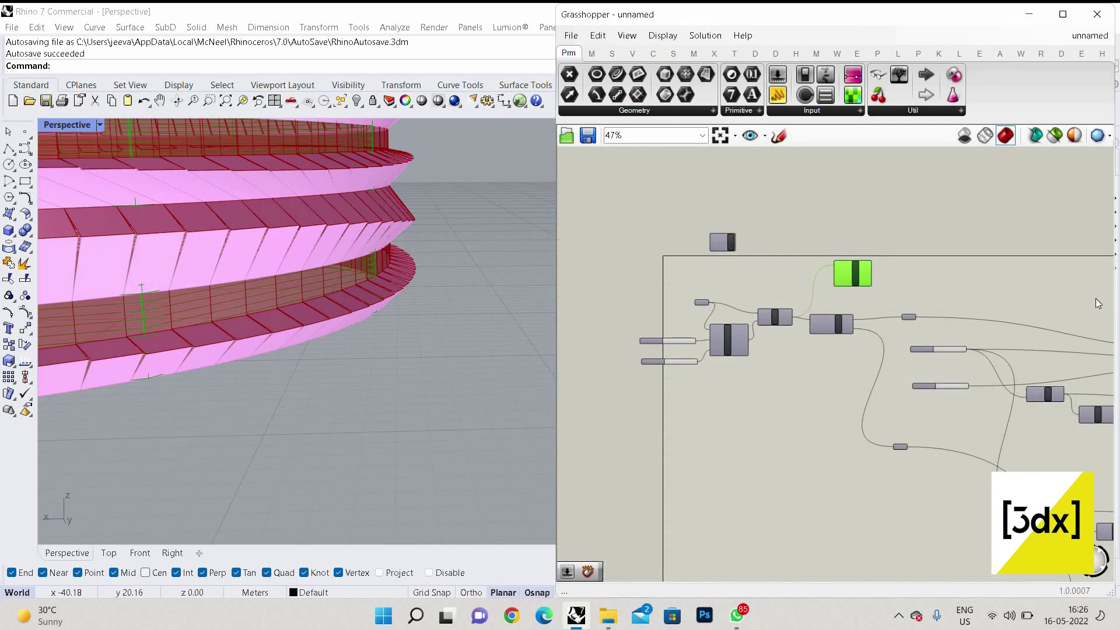
left_click_drag(844, 282, 1095, 299)
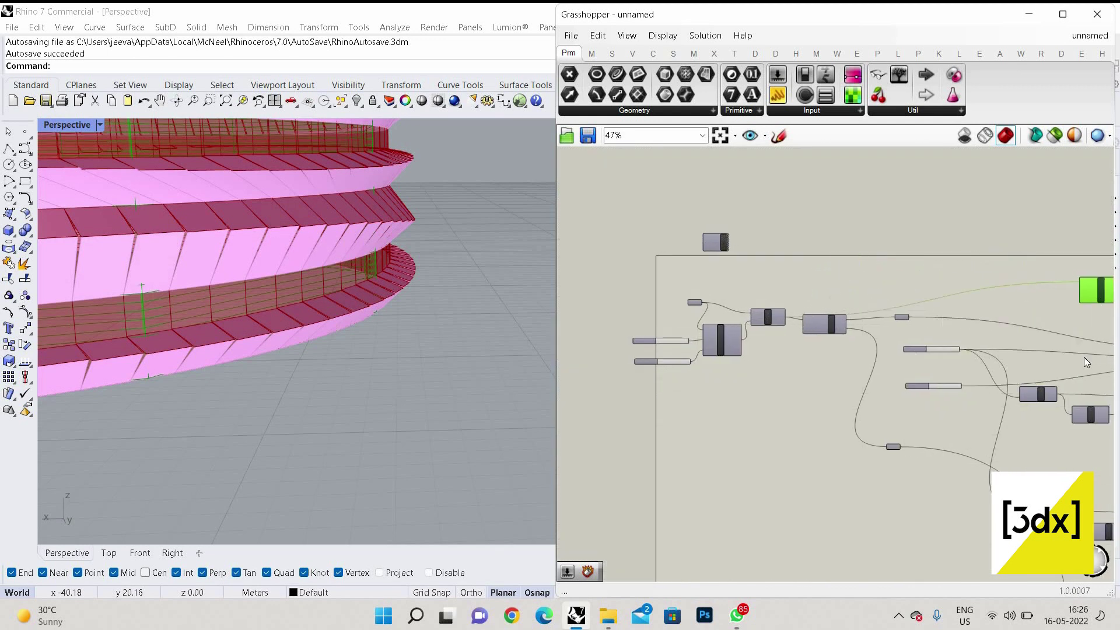
Step: Connect the new Quad Panels' U Divisions to the 96 slider and its V Divisions to the slider set to 1
scroll(1017, 359, "up", 4)
scroll(763, 391, "down", 4)
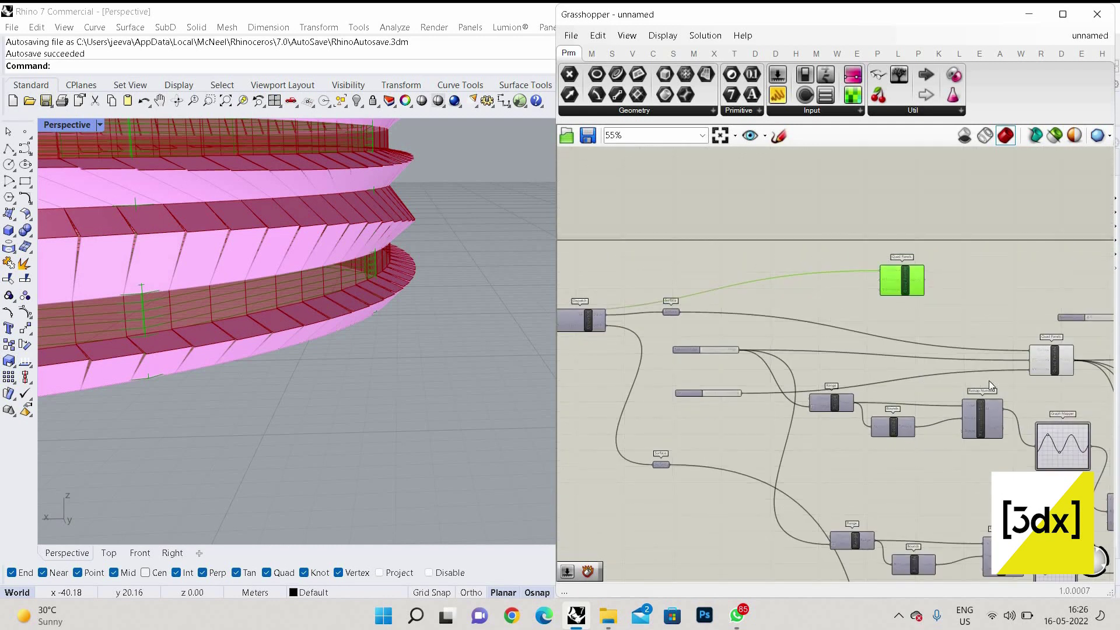
scroll(1018, 359, "up", 3)
scroll(642, 332, "down", 2)
scroll(875, 233, "up", 3)
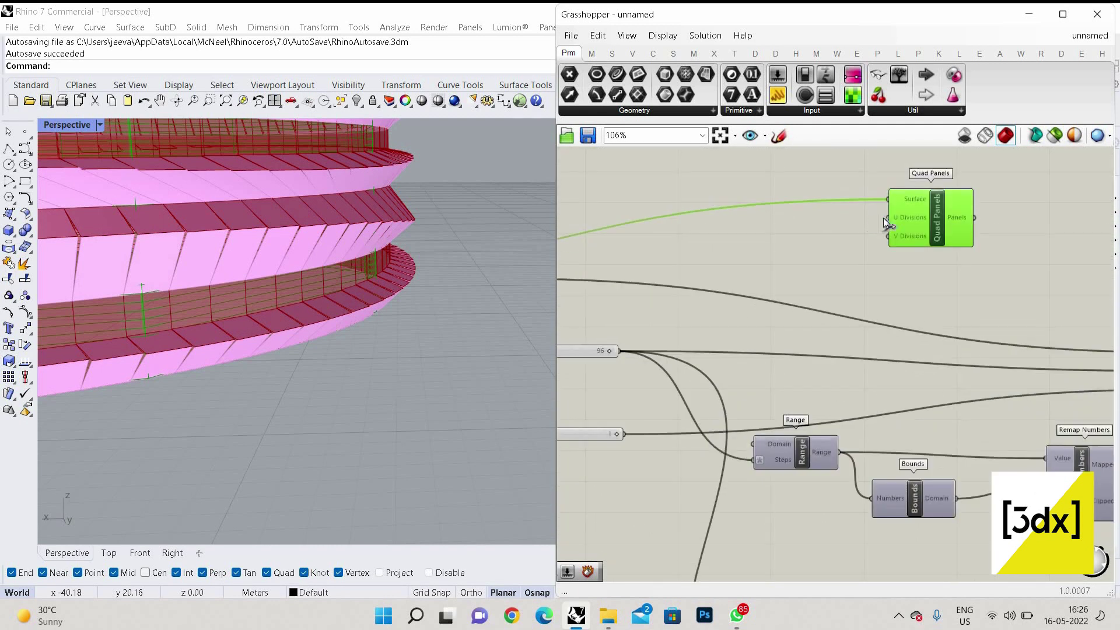
left_click_drag(882, 218, 639, 408)
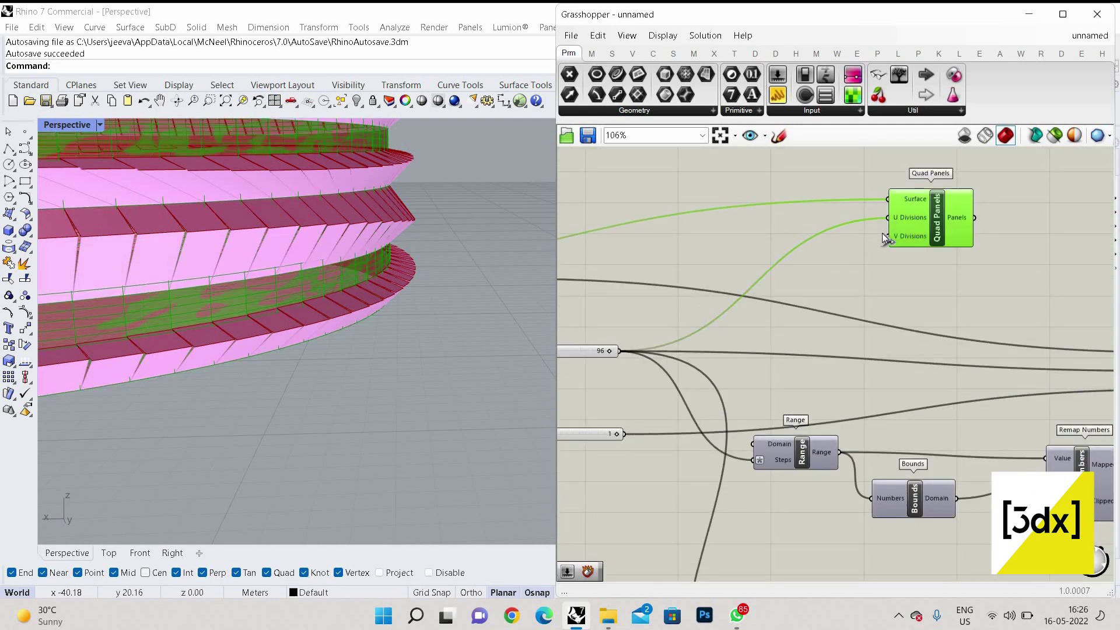
left_click_drag(885, 234, 624, 350)
scroll(911, 299, "down", 1)
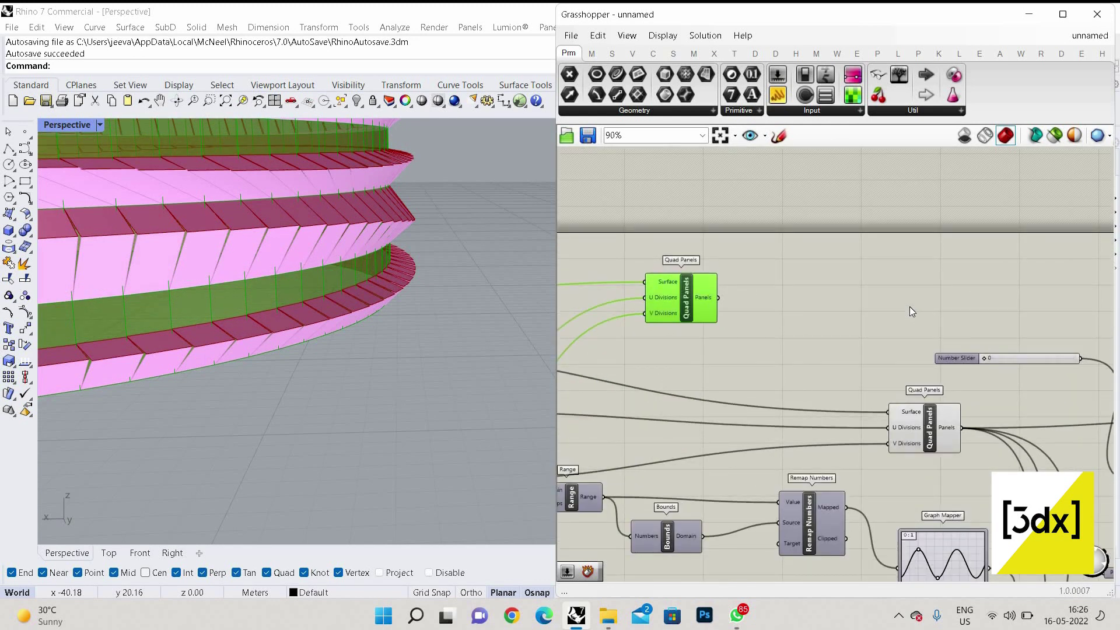
scroll(723, 294, "up", 3)
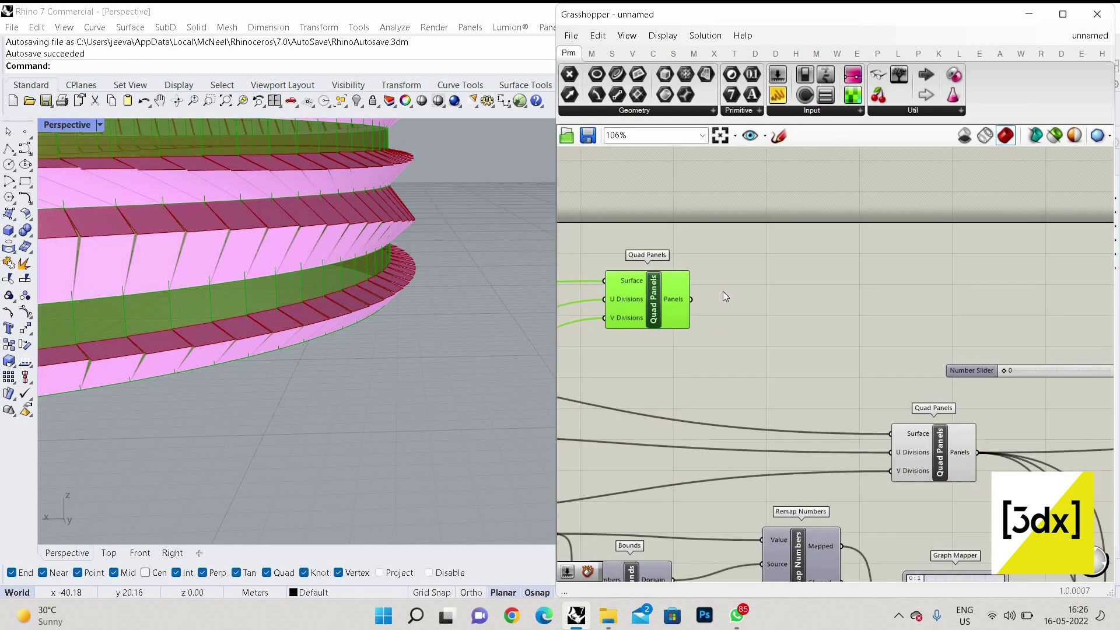
left_click(722, 294)
type("Simple")
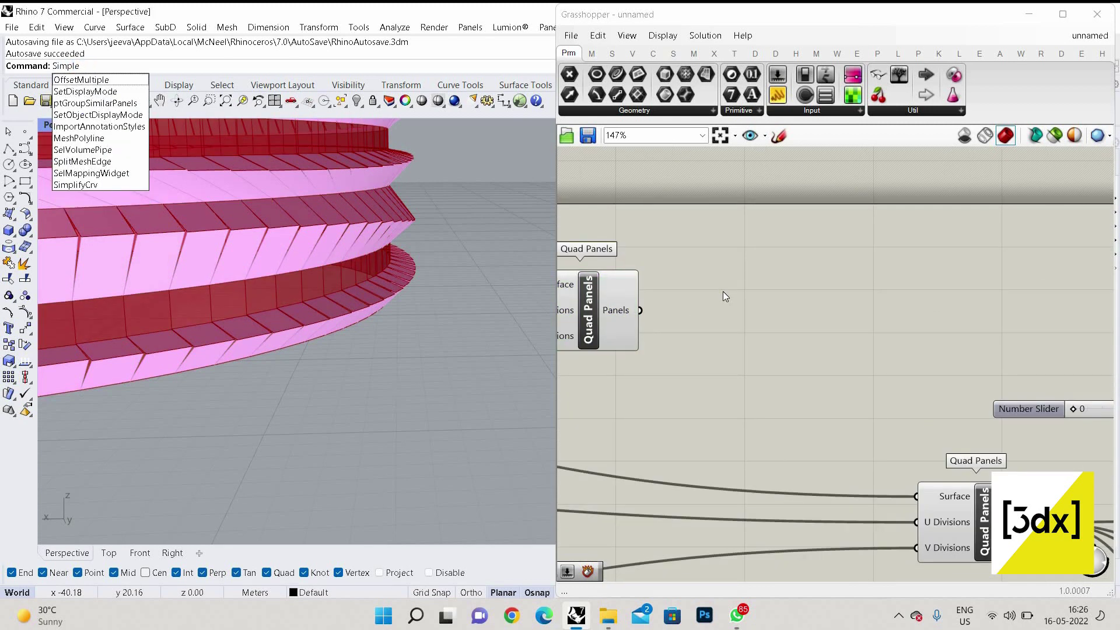
key("Escape")
Step: Add a Simple Mesh component beside the new Quad Panels and connect the Panels output to its Brep input
double_click(722, 292)
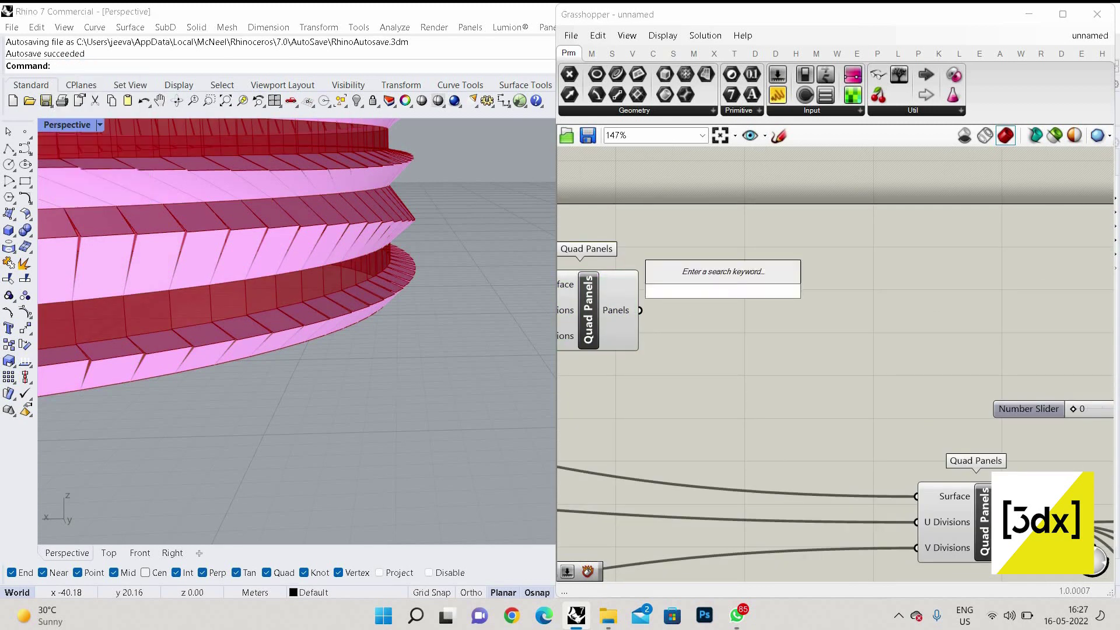
type("simplk")
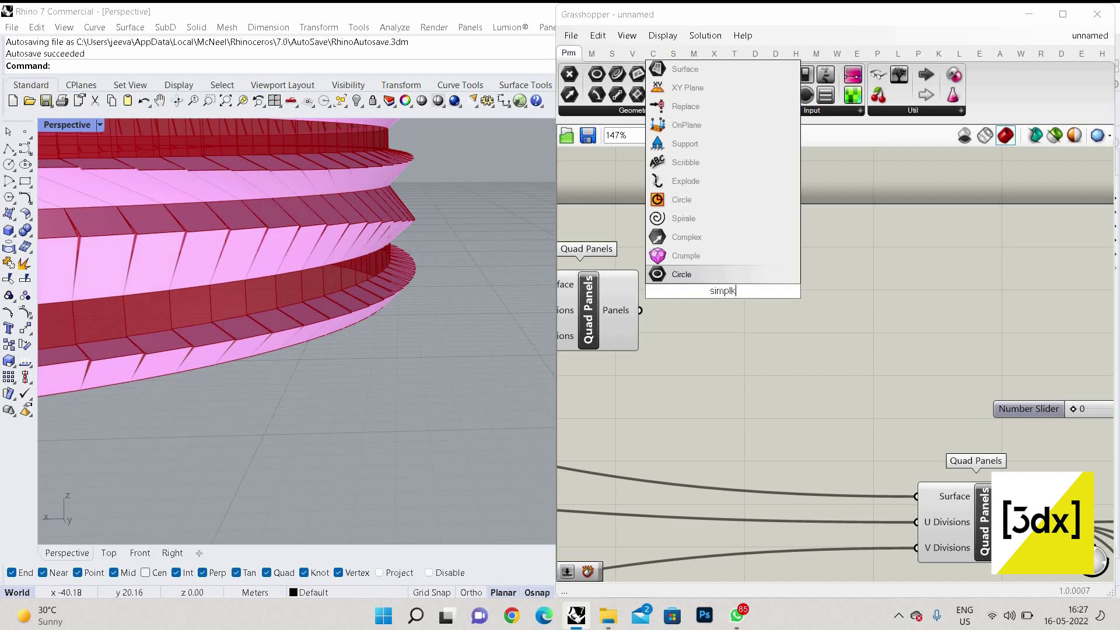
key("BackSpace")
type("e mes")
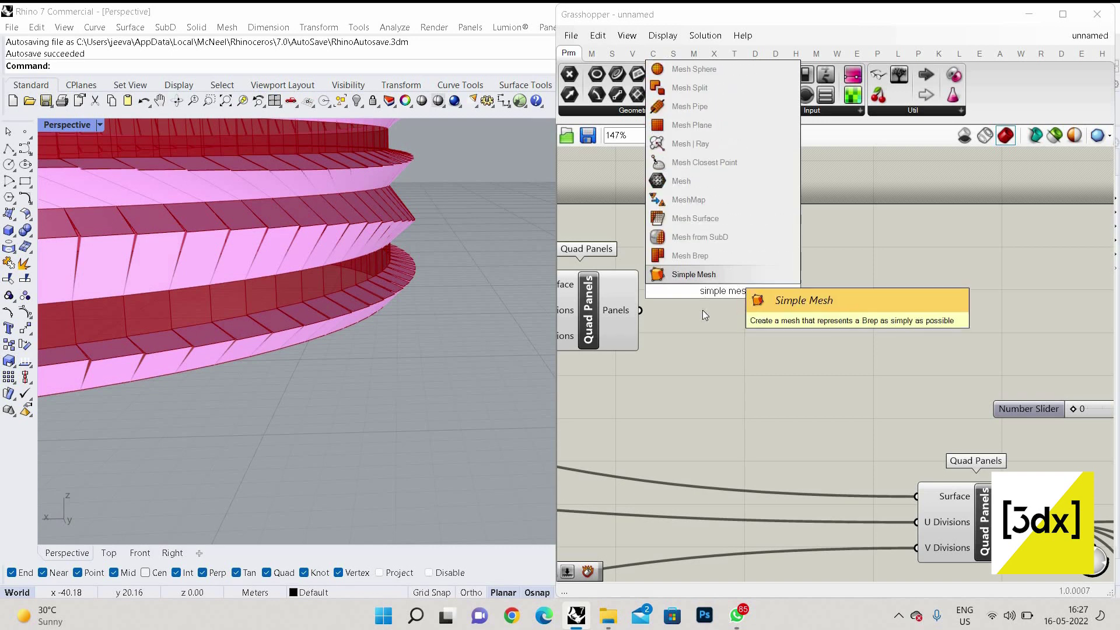
key("Return")
scroll(596, 340, "up", 4)
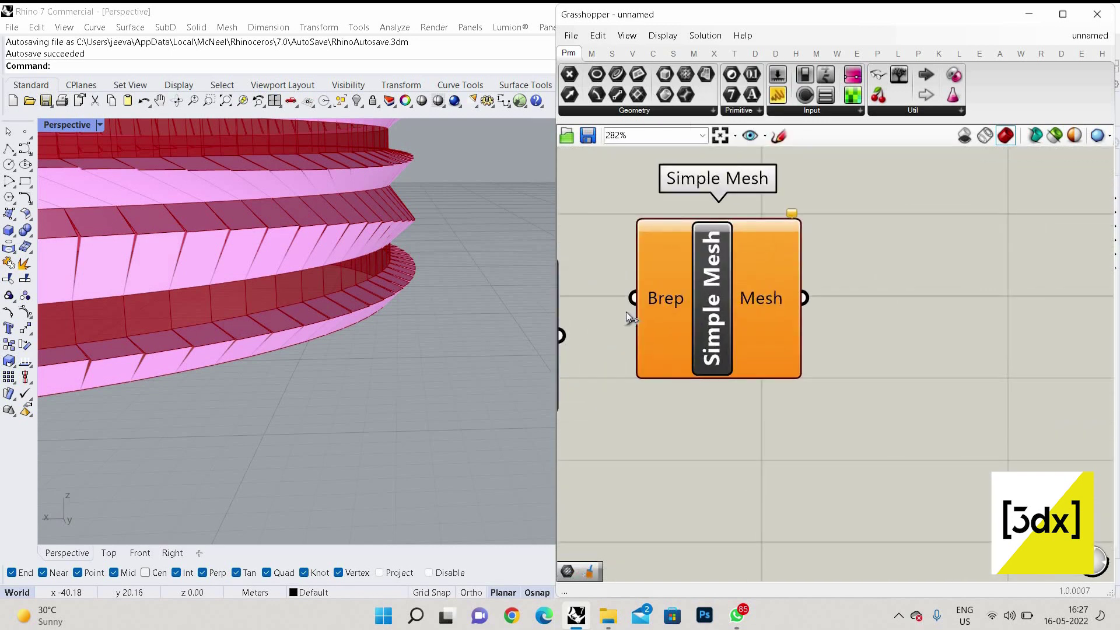
left_click_drag(635, 297, 588, 333)
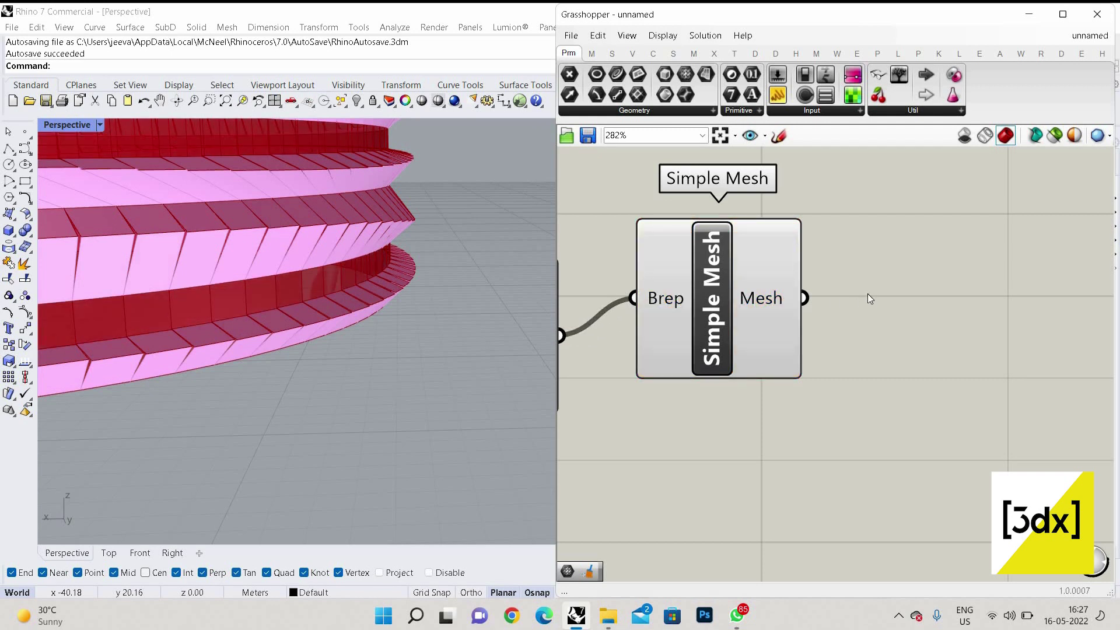
Step: Add a Mesh Edges component and connect the Simple Mesh output to its Mesh input
double_click(921, 304)
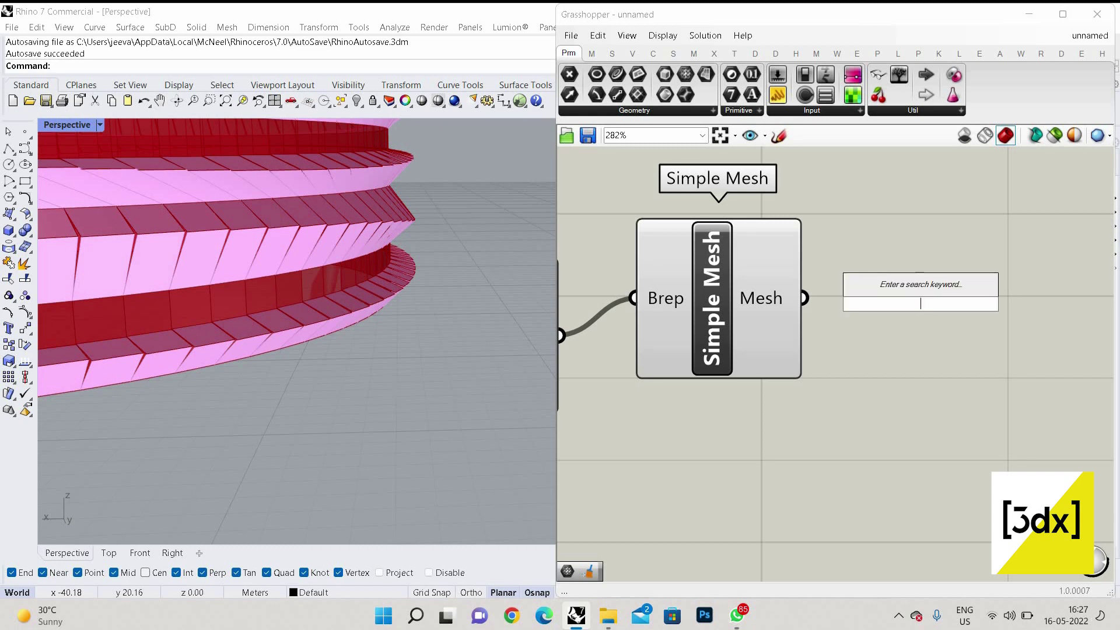
type("mesh edge")
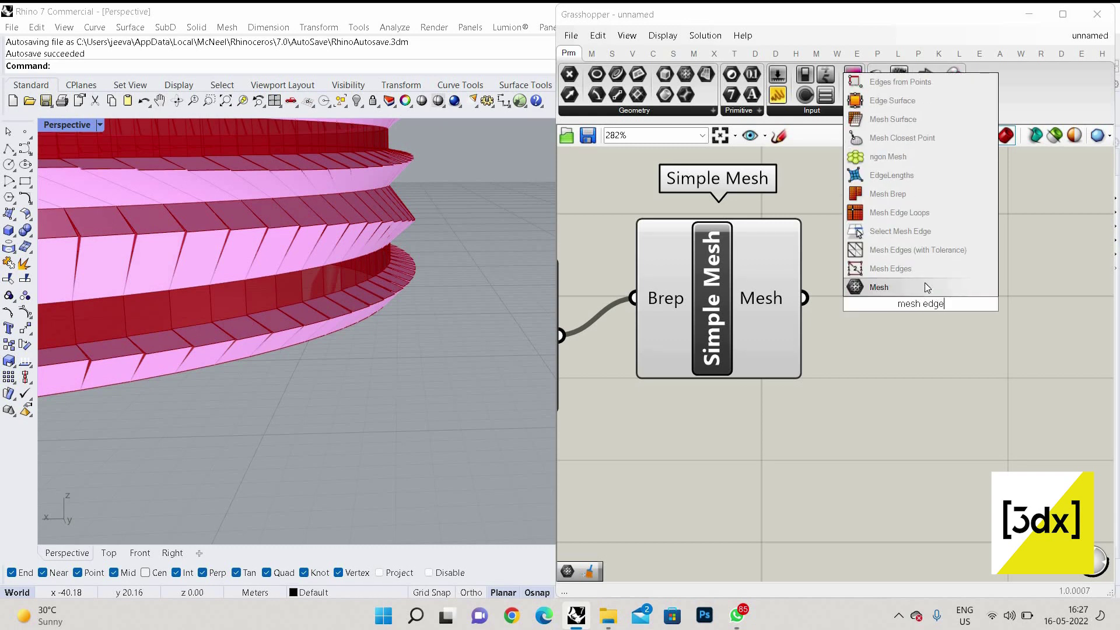
left_click(925, 270)
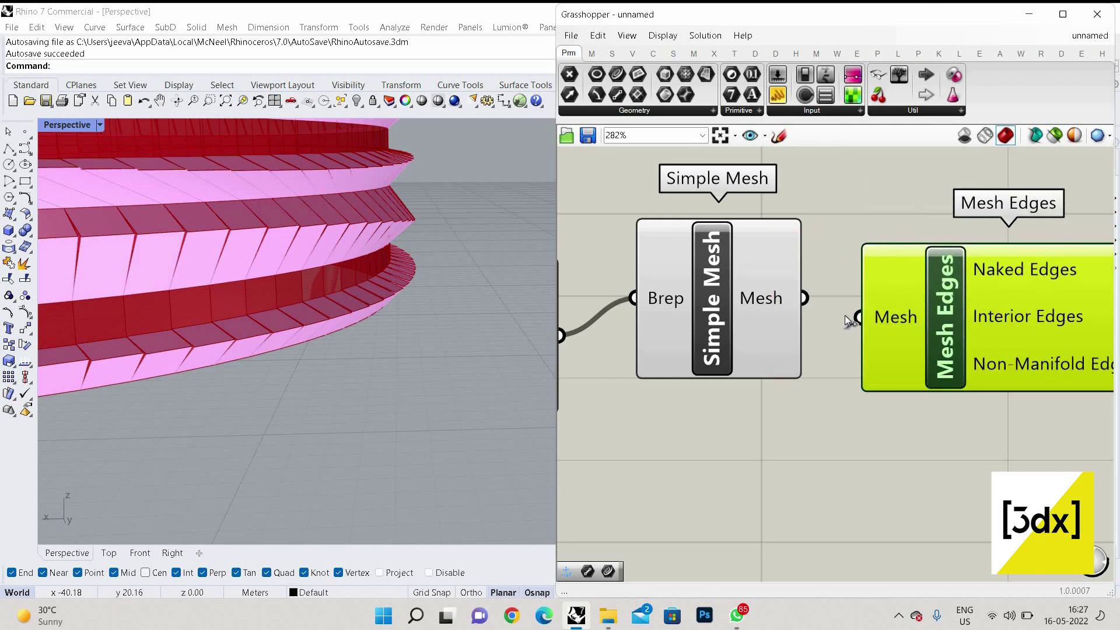
left_click_drag(844, 315, 804, 298)
scroll(758, 338, "down", 5)
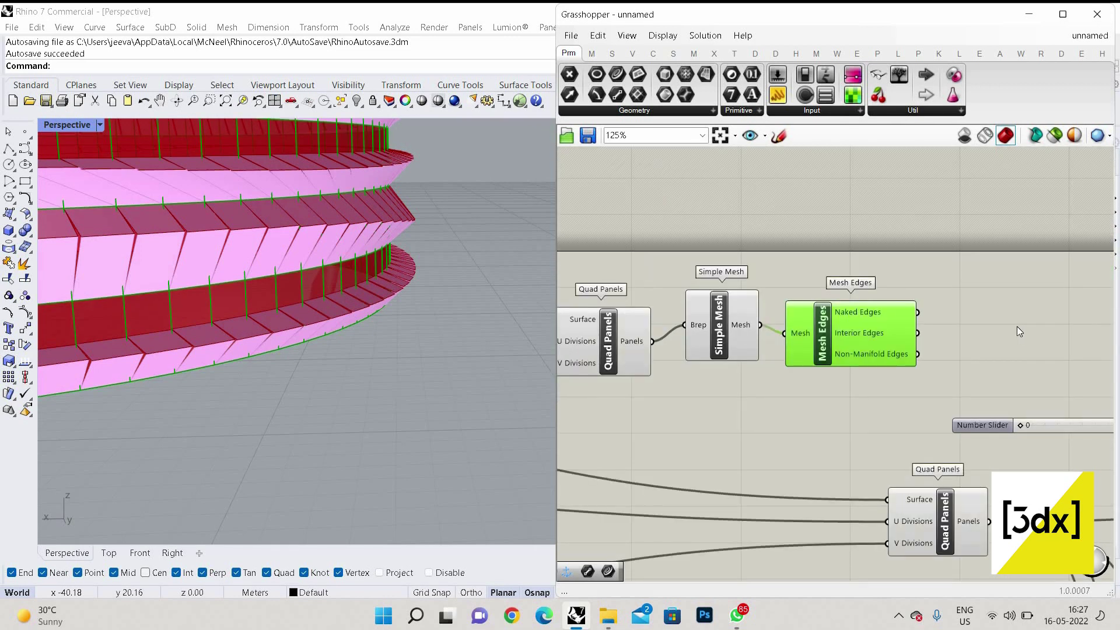
Step: Add a Curve parameter and connect the Naked Edges output of Mesh Edges to it
scroll(1016, 327, "up", 4)
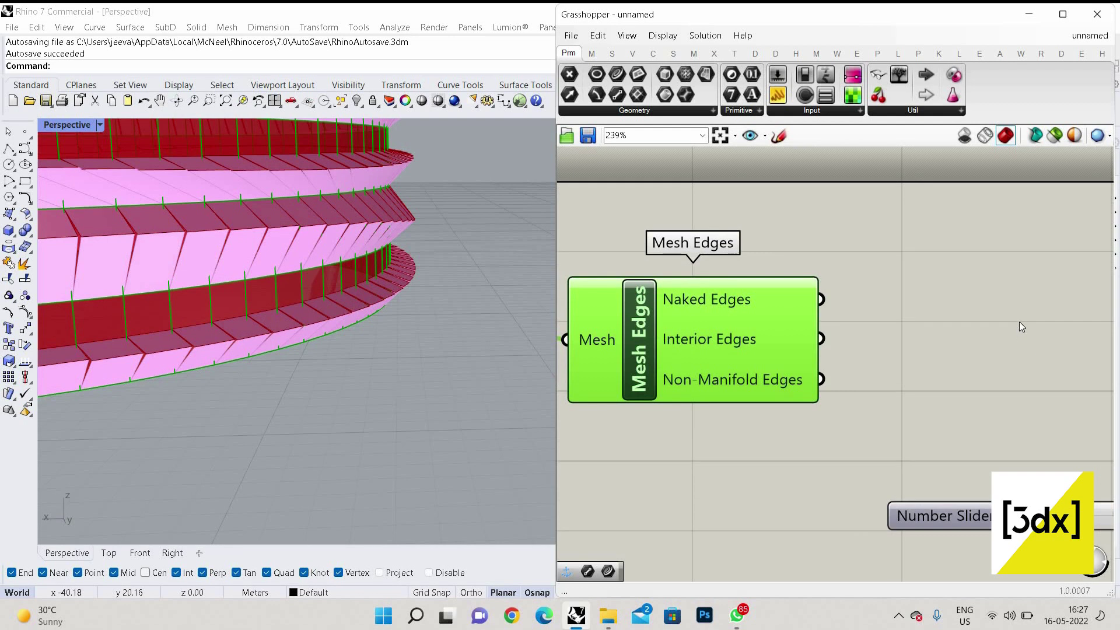
double_click(1019, 324)
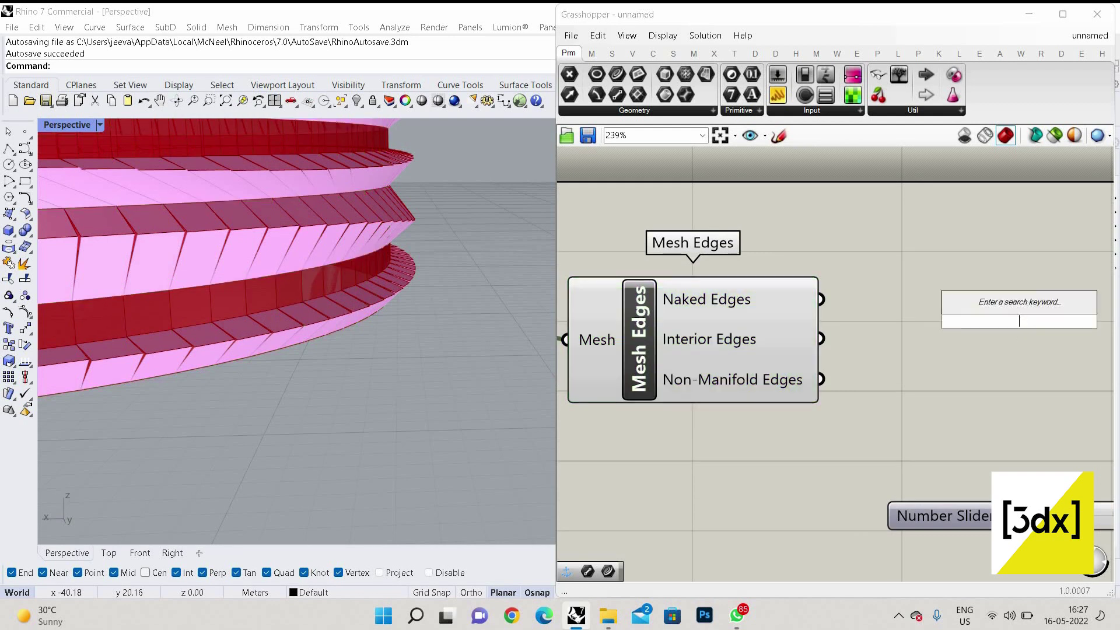
type("crv")
left_click(993, 301)
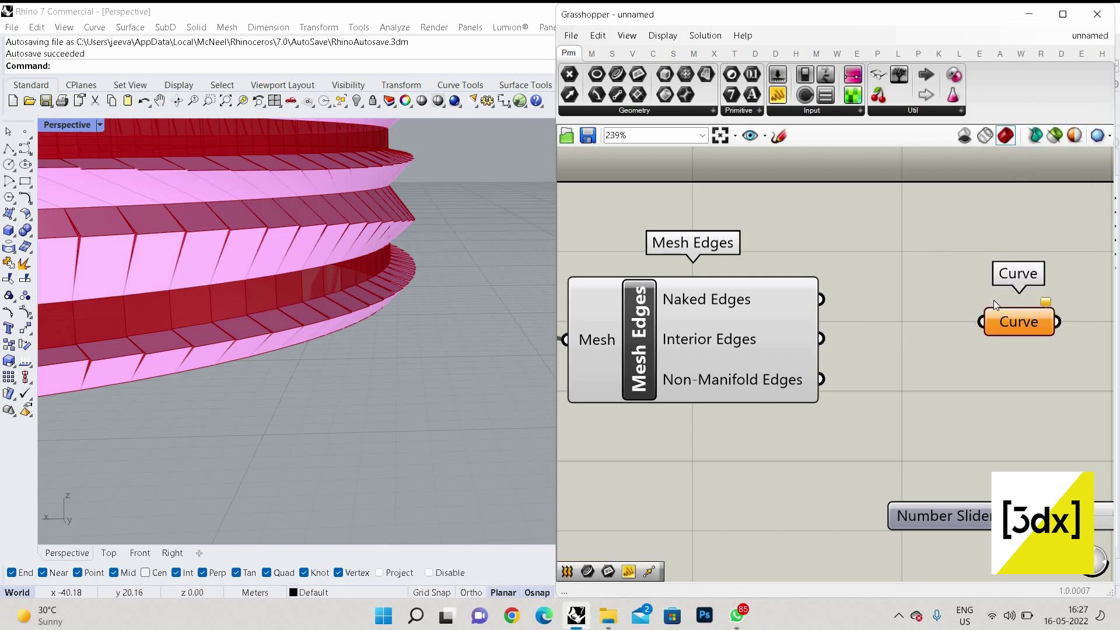
left_click_drag(820, 299, 981, 321)
scroll(1017, 351, "down", 3)
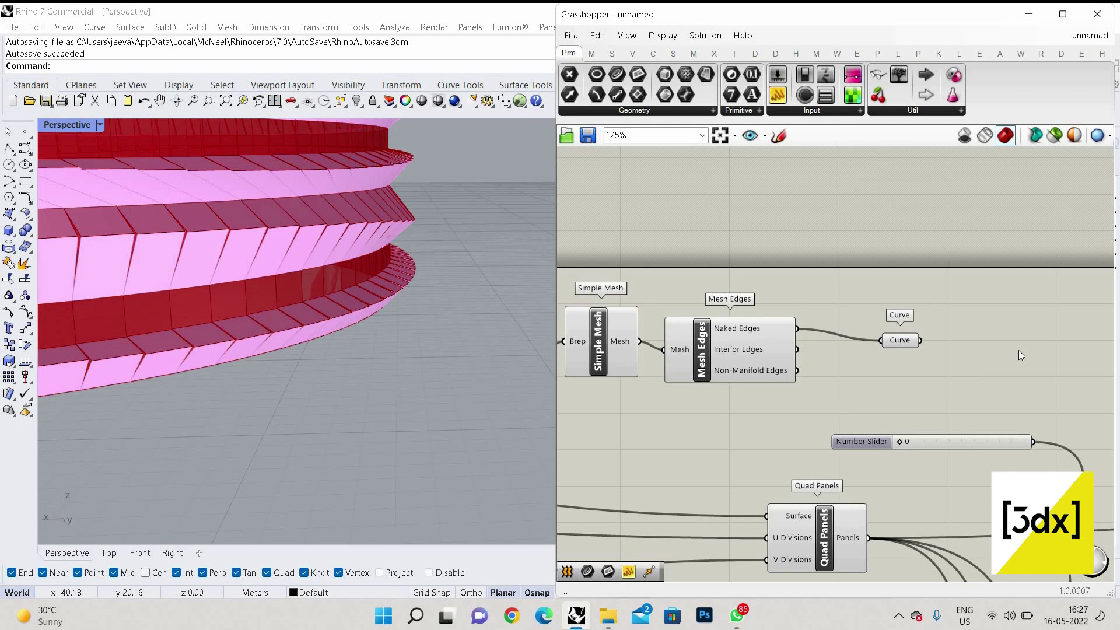
scroll(831, 345, "up", 3)
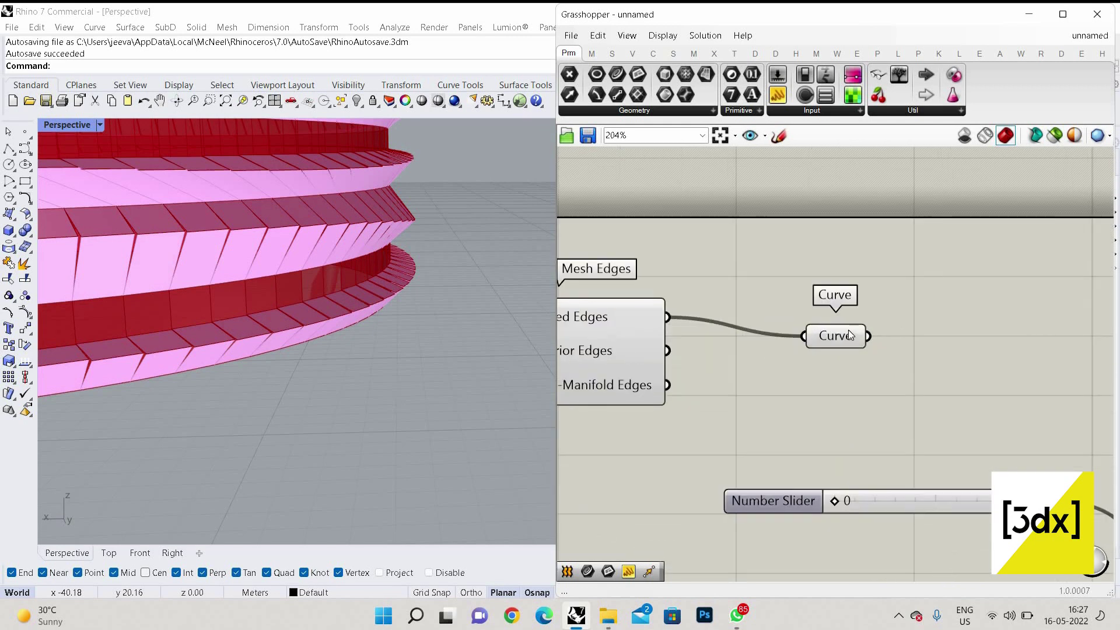
Step: Add a Pipe component beside the Curve parameter and connect the Curve parameter to its Curve input
left_click(835, 335)
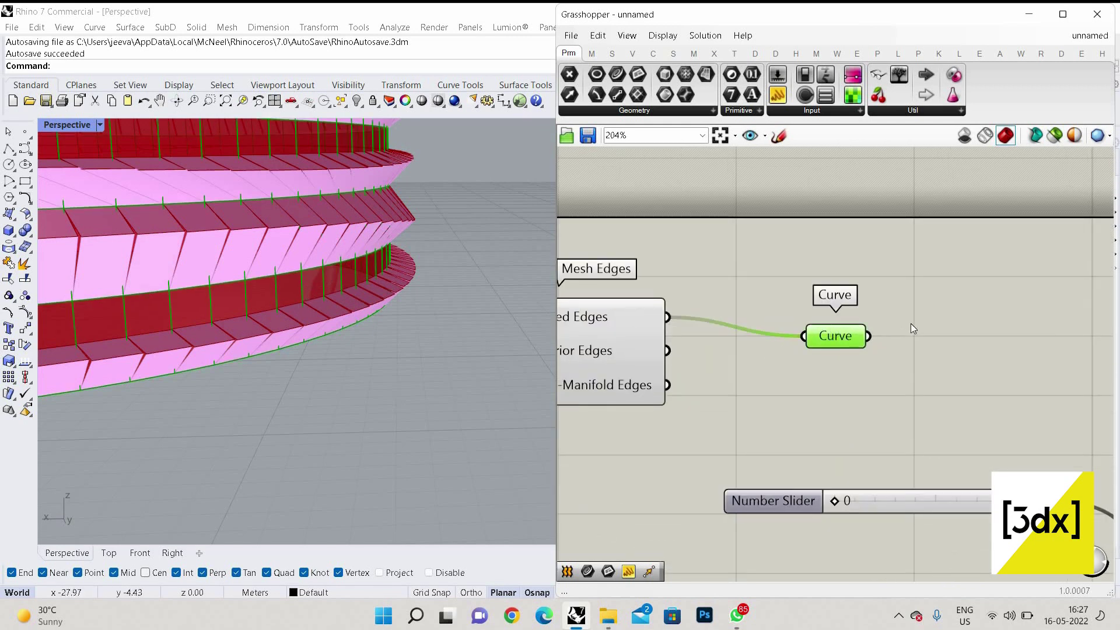
double_click(923, 345)
type("pipe")
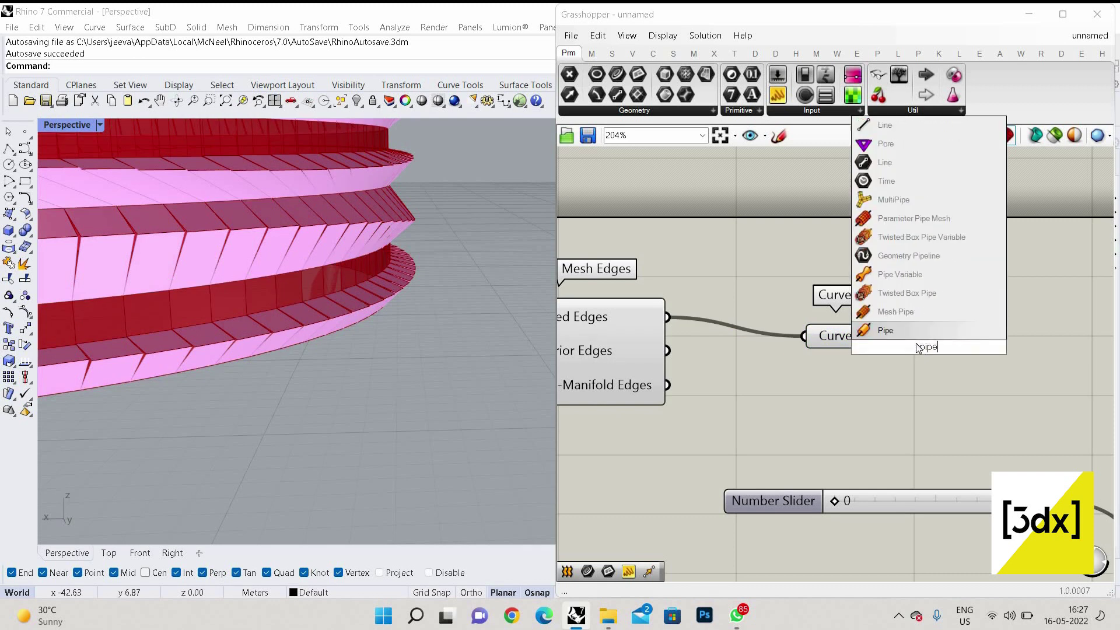
key("Return")
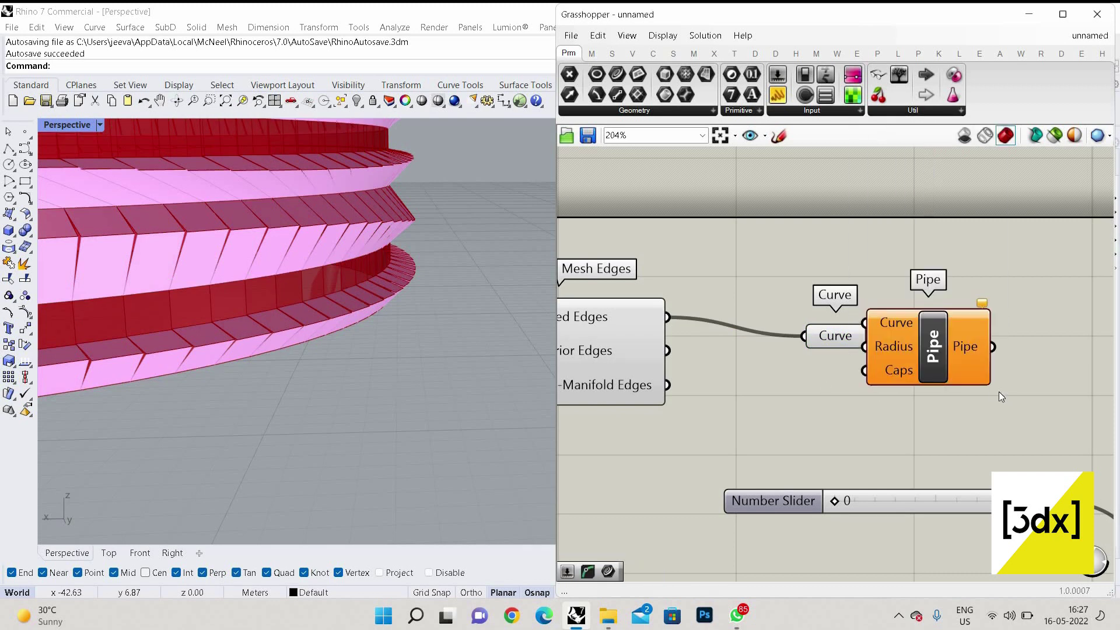
left_click_drag(980, 373, 1064, 410)
left_click_drag(950, 359, 867, 335)
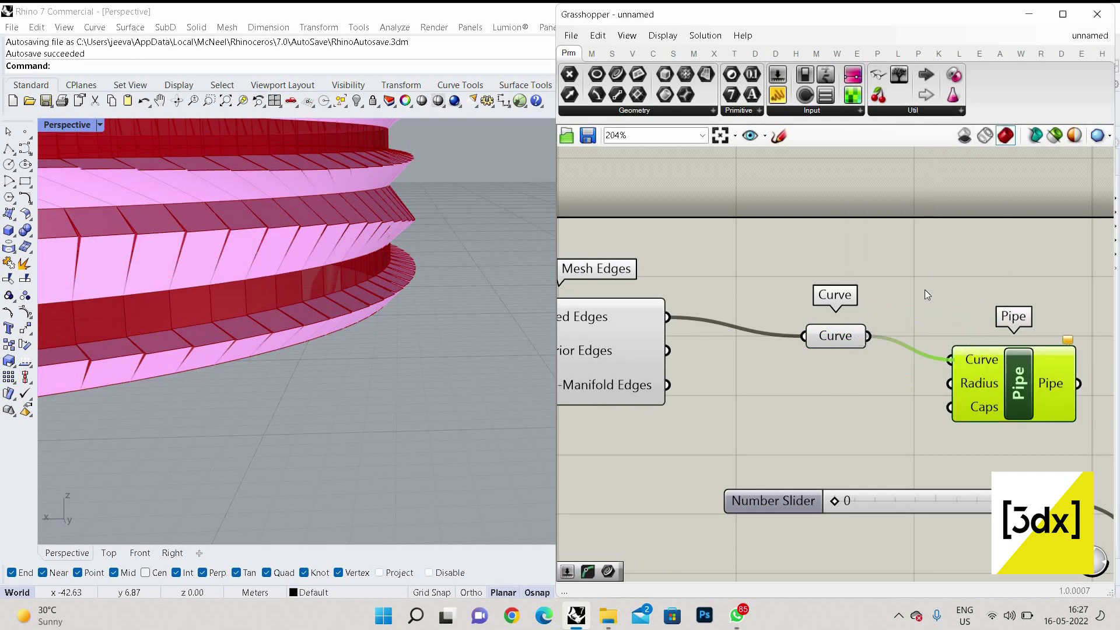
left_click(793, 390)
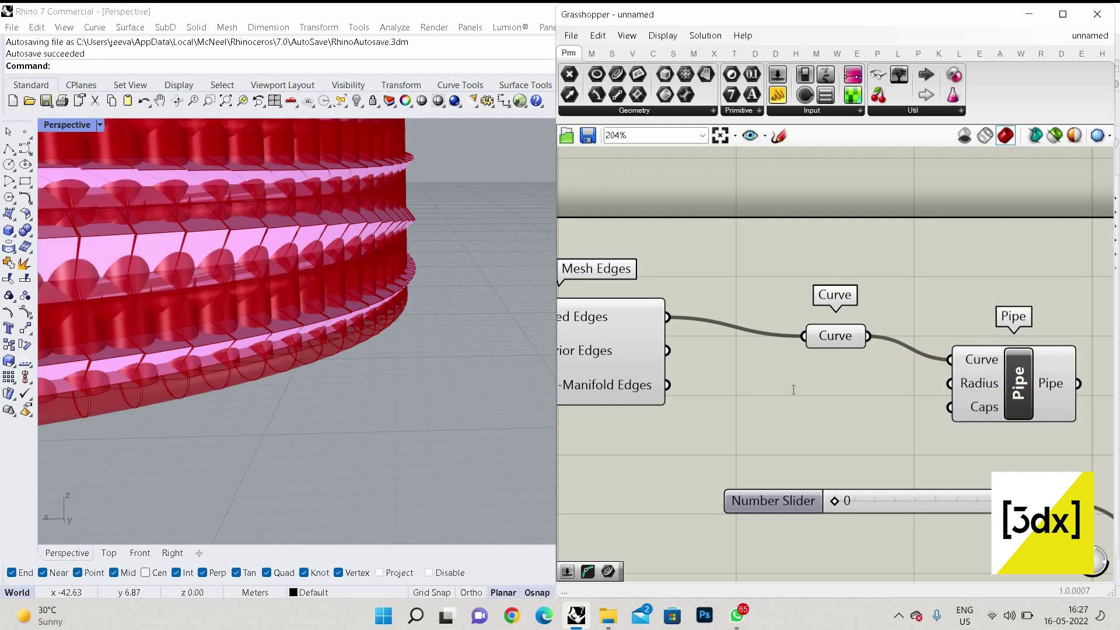
double_click(794, 389)
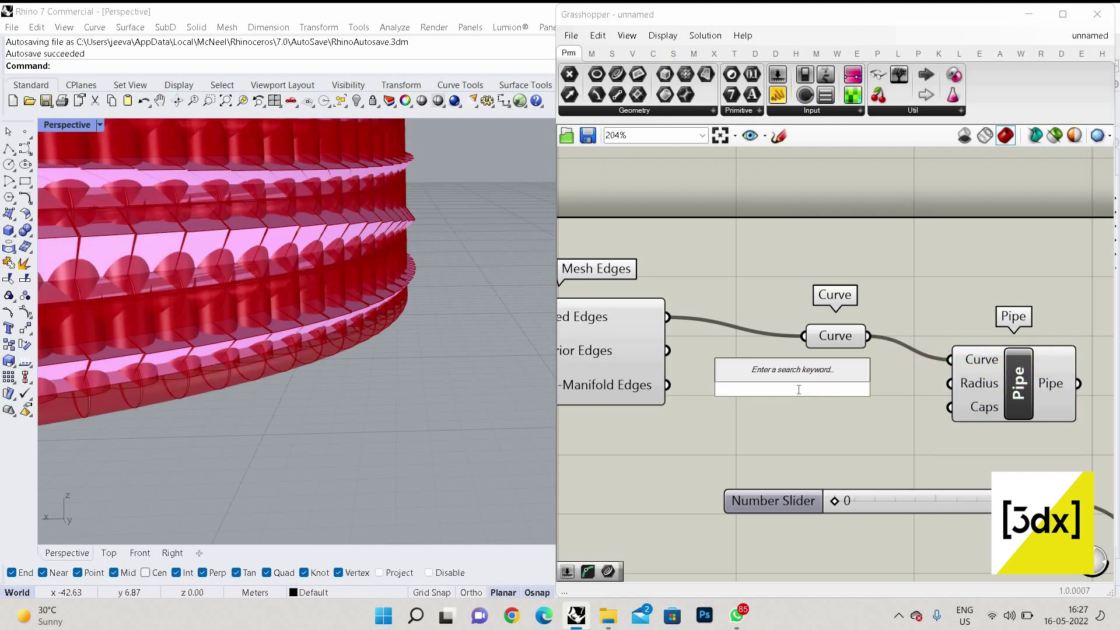
type(".005")
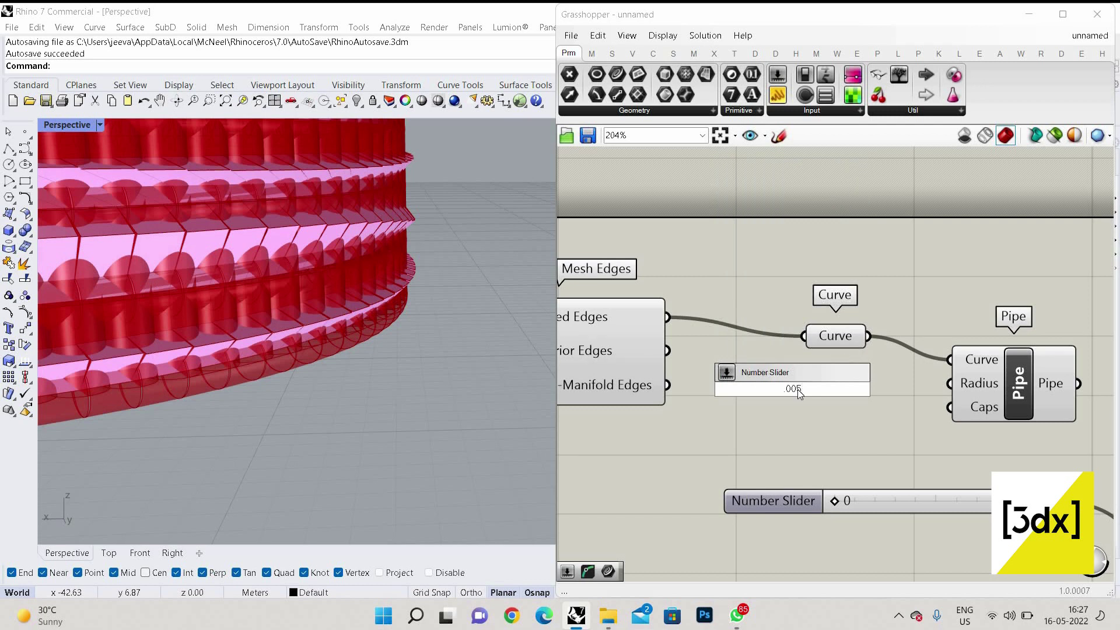
key("Return")
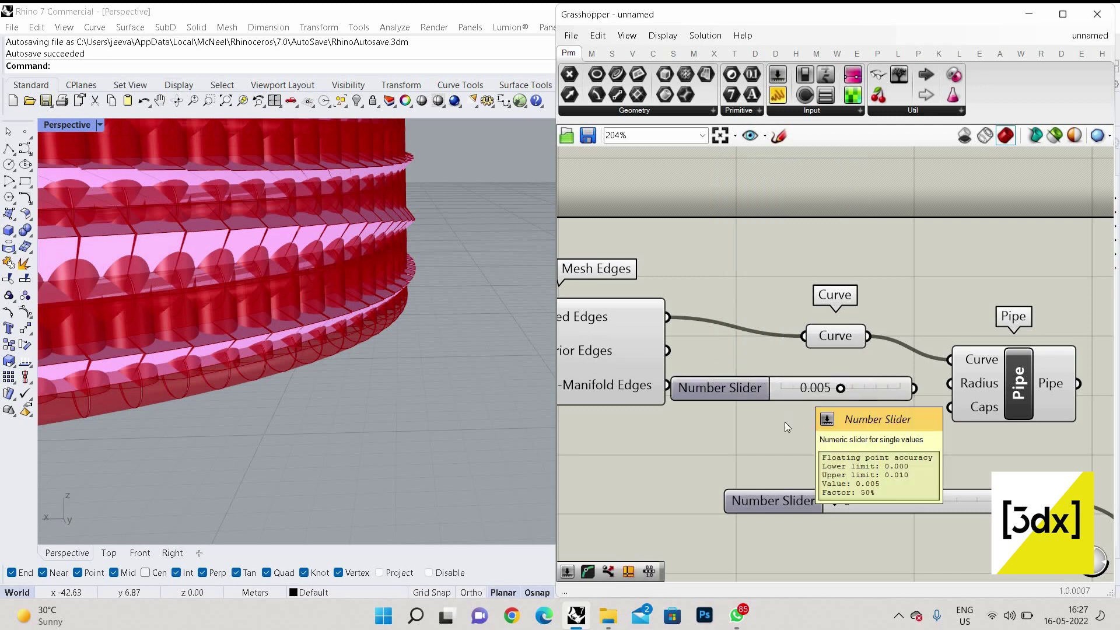
left_click(764, 399)
key("Delete")
Step: Add a number slider set to 0.05 and connect it to the Pipe's Radius input
double_click(766, 399)
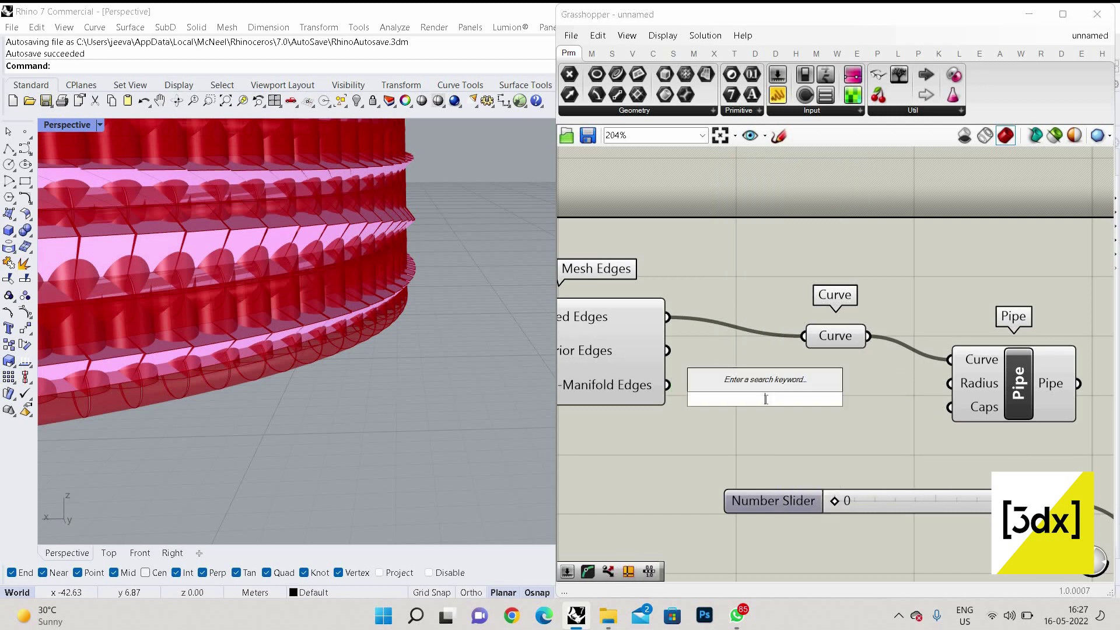
type(".05")
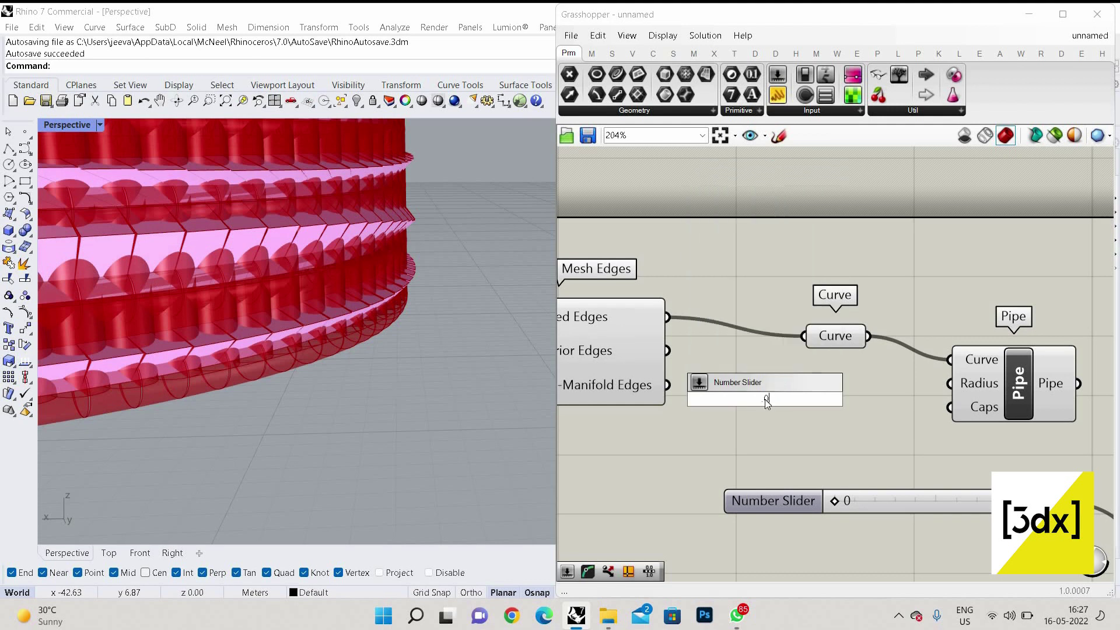
key("Return")
scroll(761, 396, "up", 2)
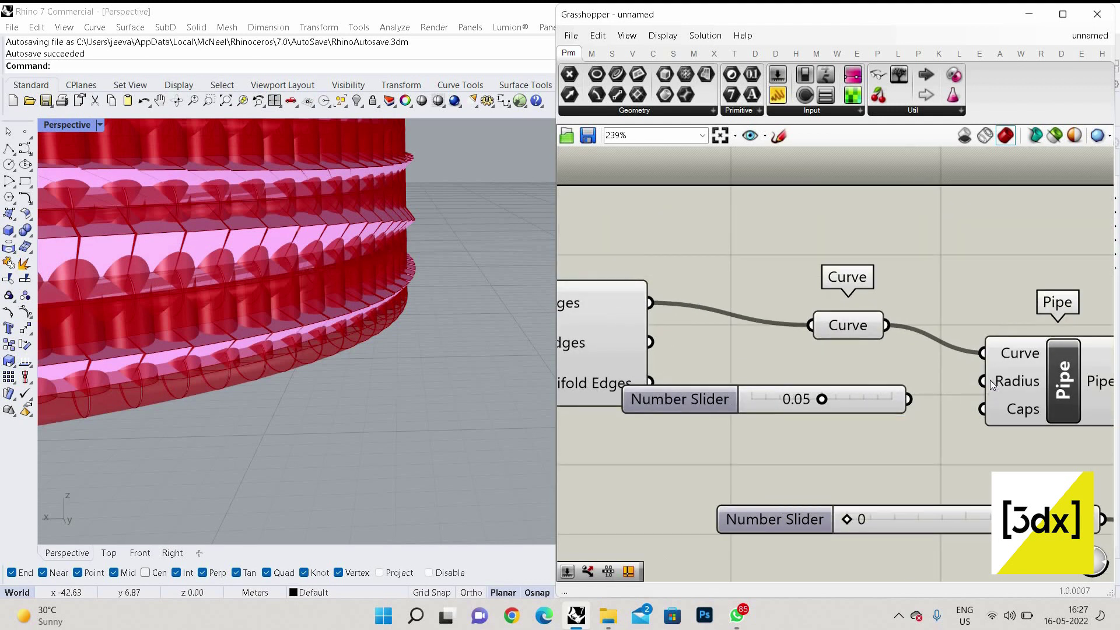
left_click_drag(984, 381, 908, 399)
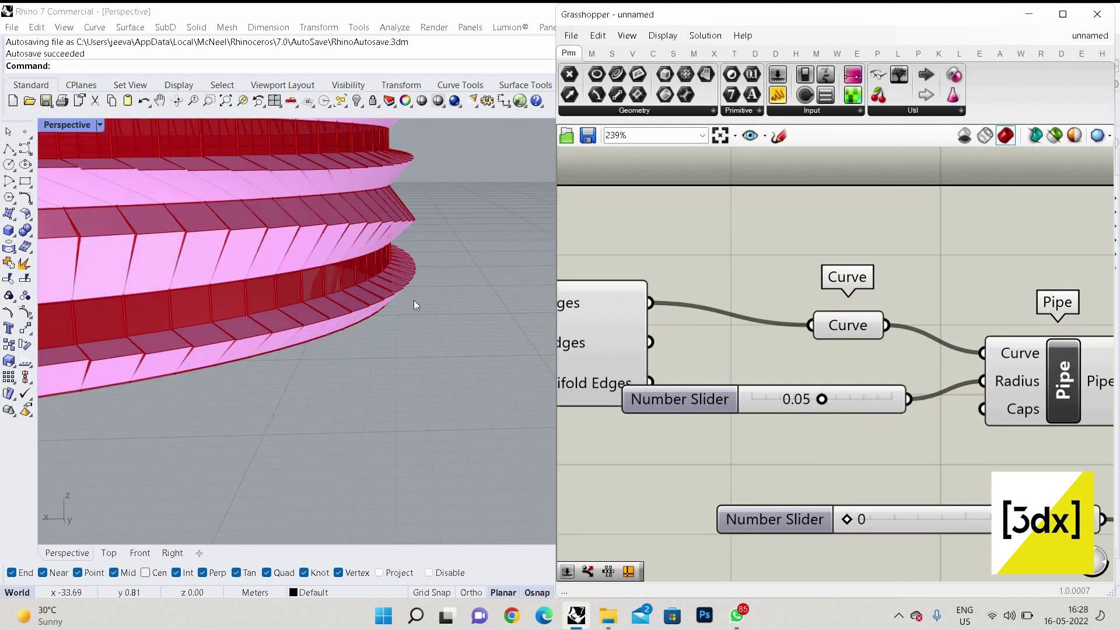
Step: Select the whole lower cluster of components and move it up closer to the upper cluster
scroll(877, 294, "down", 10)
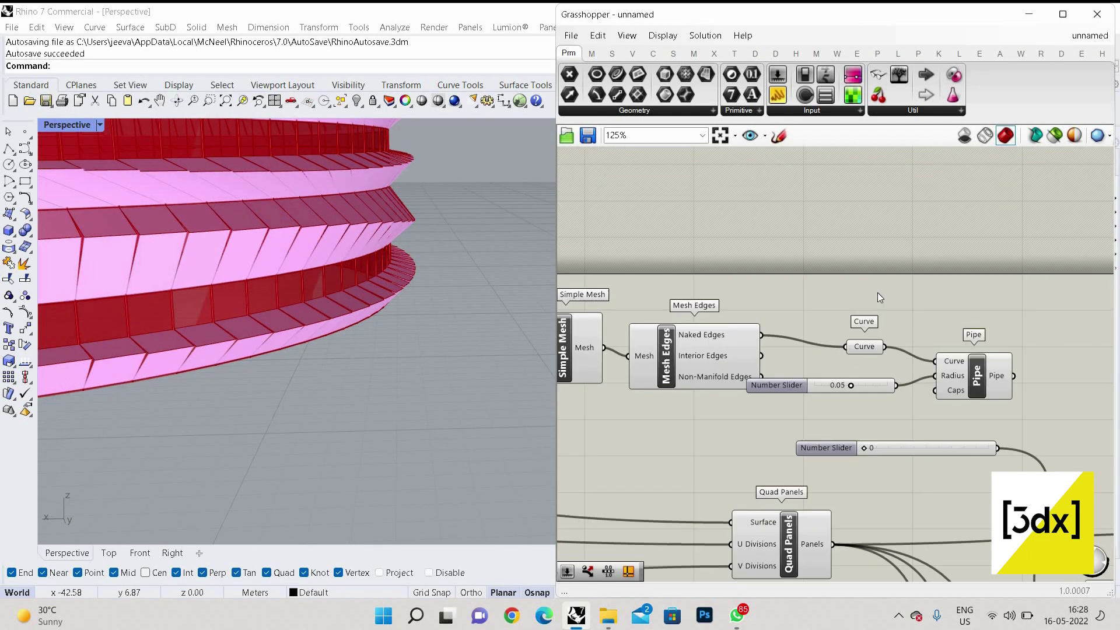
scroll(913, 442, "up", 2)
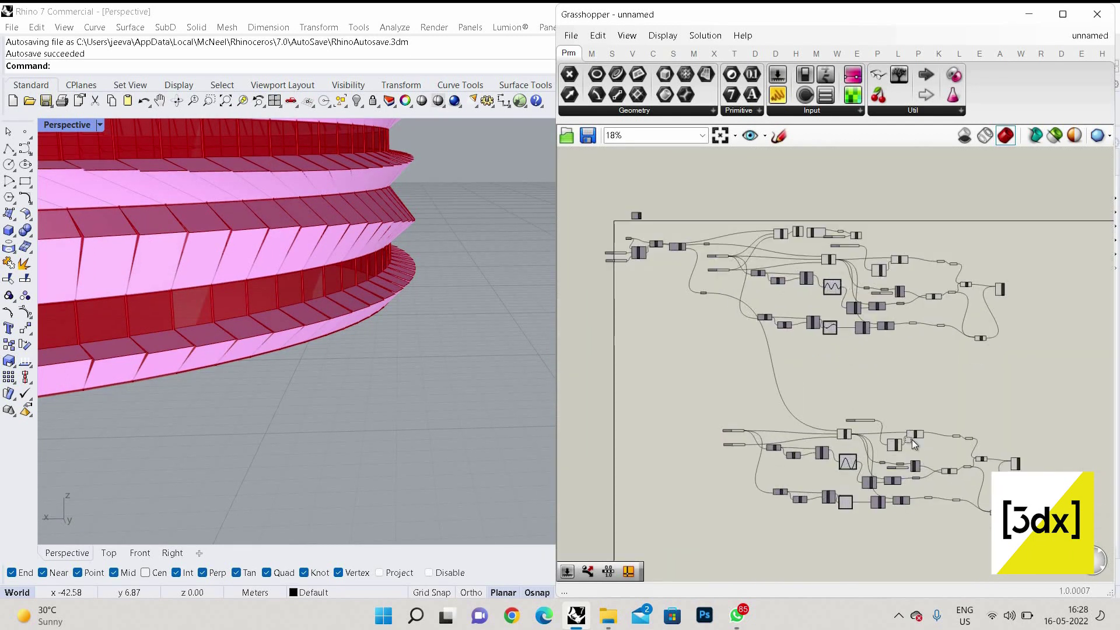
left_click_drag(1067, 518, 682, 393)
scroll(941, 457, "up", 3)
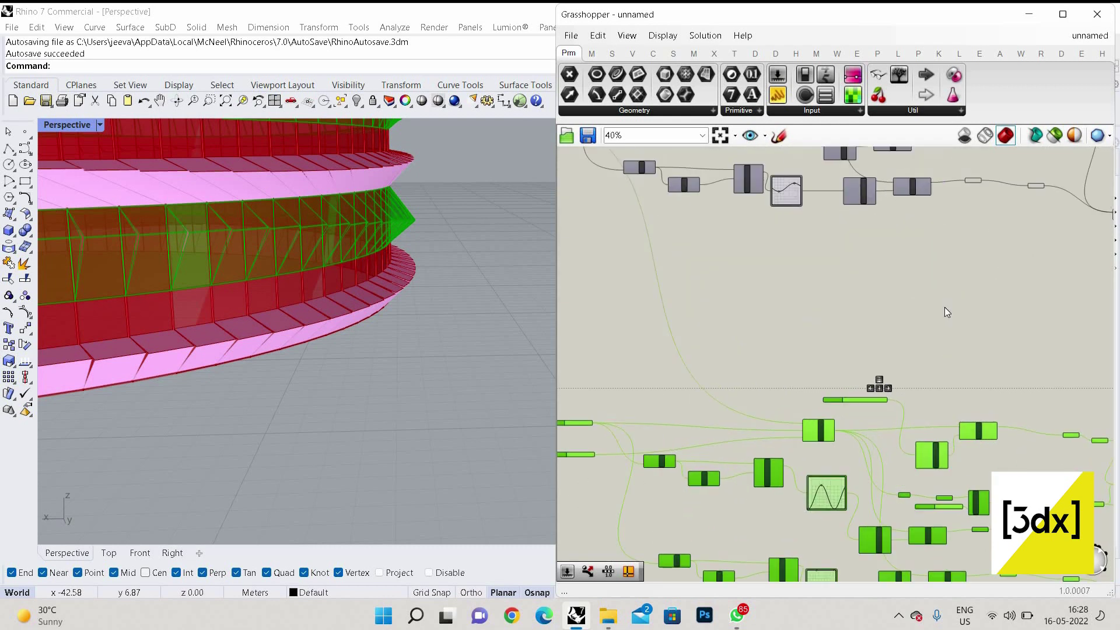
scroll(928, 341, "down", 3)
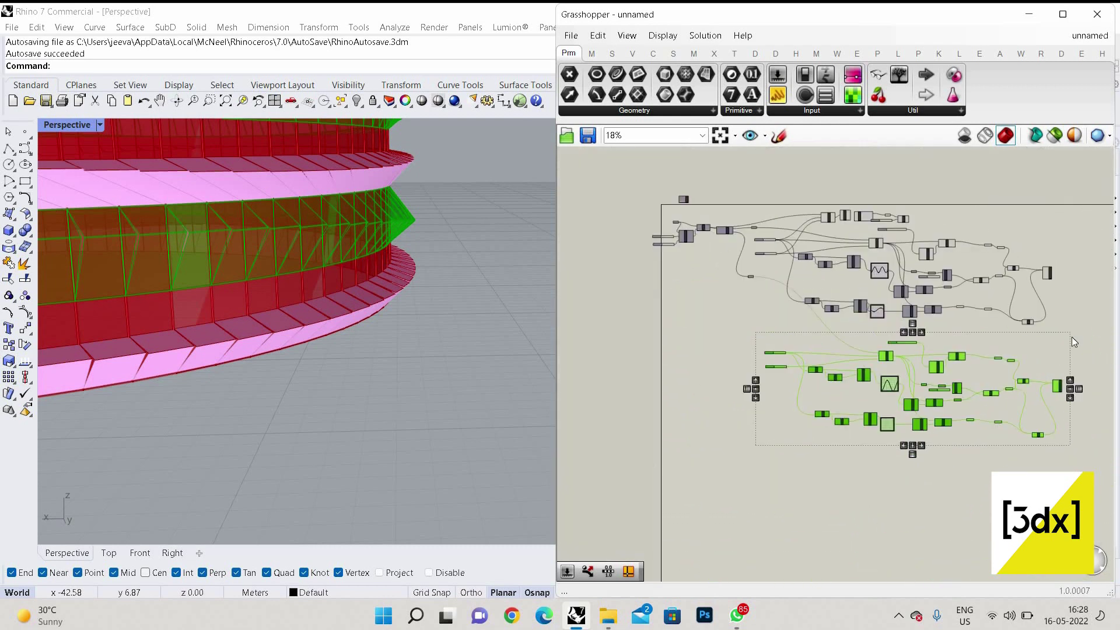
left_click(1082, 324)
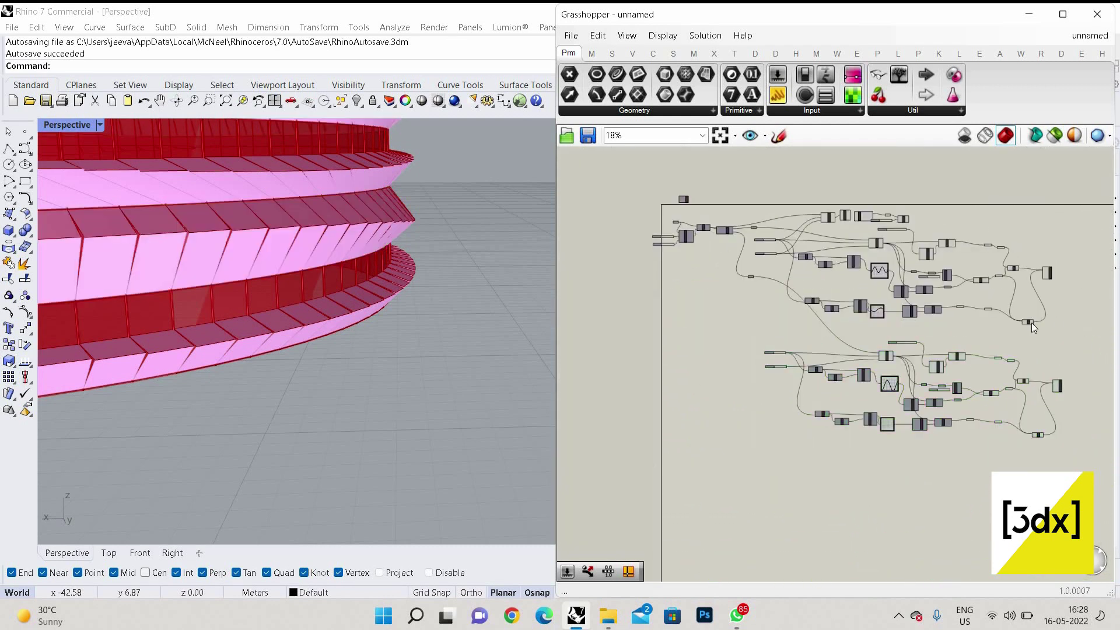
mouse_move(1031, 323)
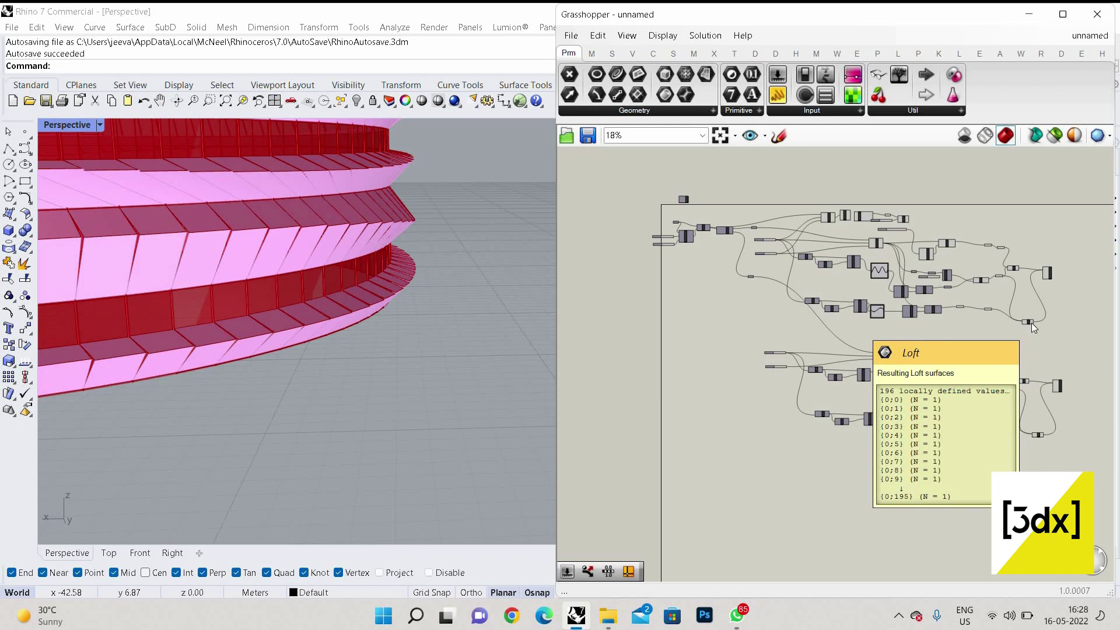